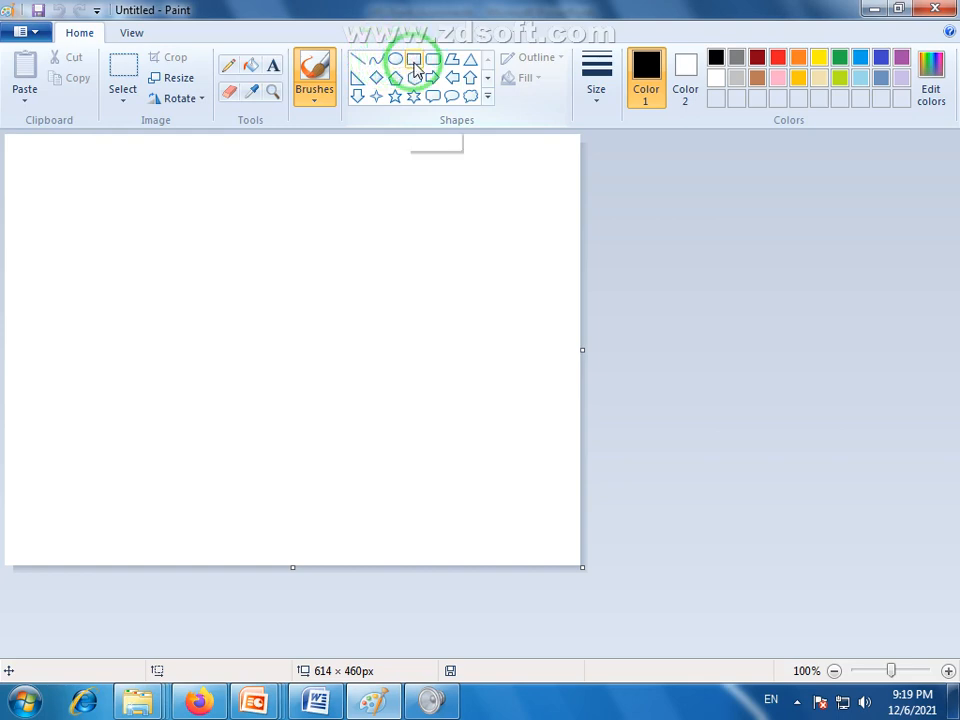
# Set up the Rectangle shape with a chosen line thickness and enlarge the canvas to about 1015 × 554 px.
pyautogui.click(414, 62)
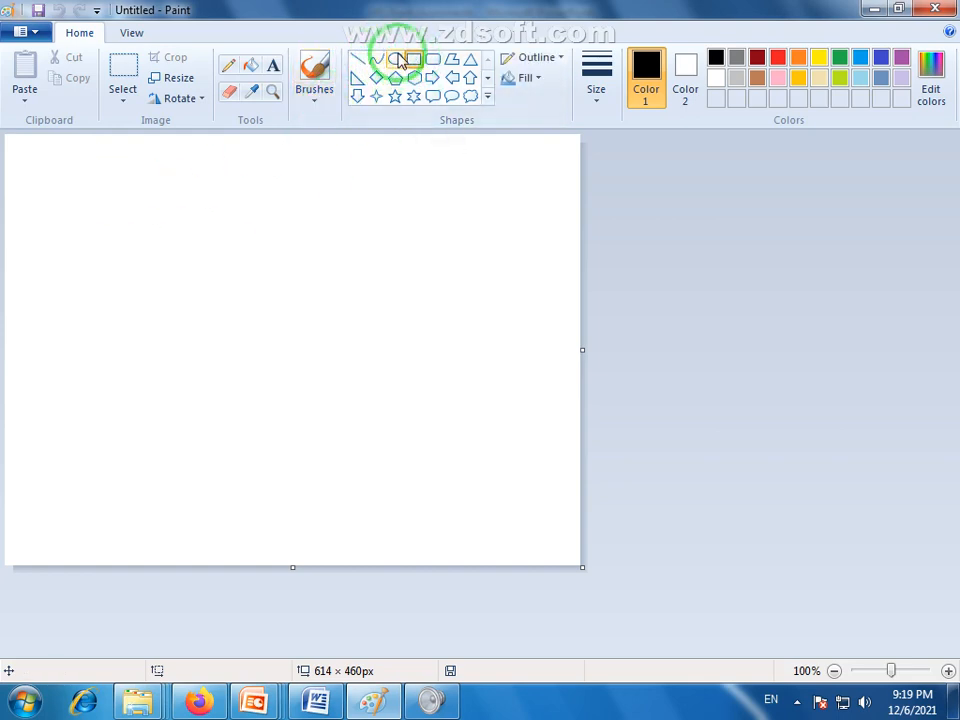
pyautogui.click(600, 104)
pyautogui.click(617, 168)
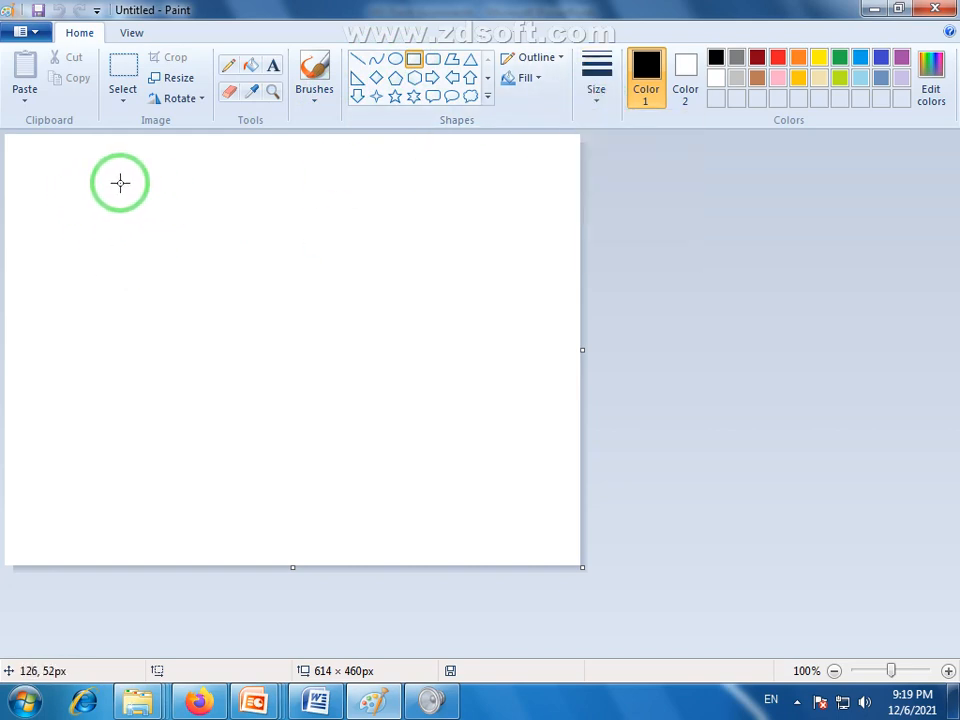
pyautogui.moveTo(581, 567); pyautogui.dragTo(950, 650)
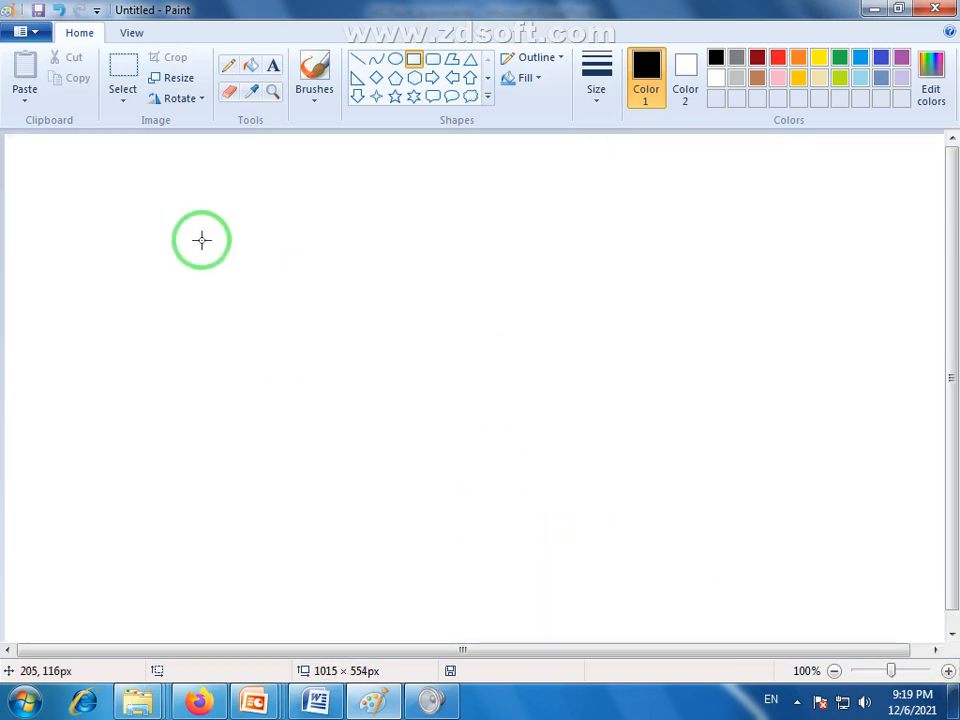
# Draw the flag's large rectangle and add a full-height vertical band about 74 × 193 px along its hoist side.
pyautogui.moveTo(239, 228); pyautogui.dragTo(482, 405)
pyautogui.click(508, 450)
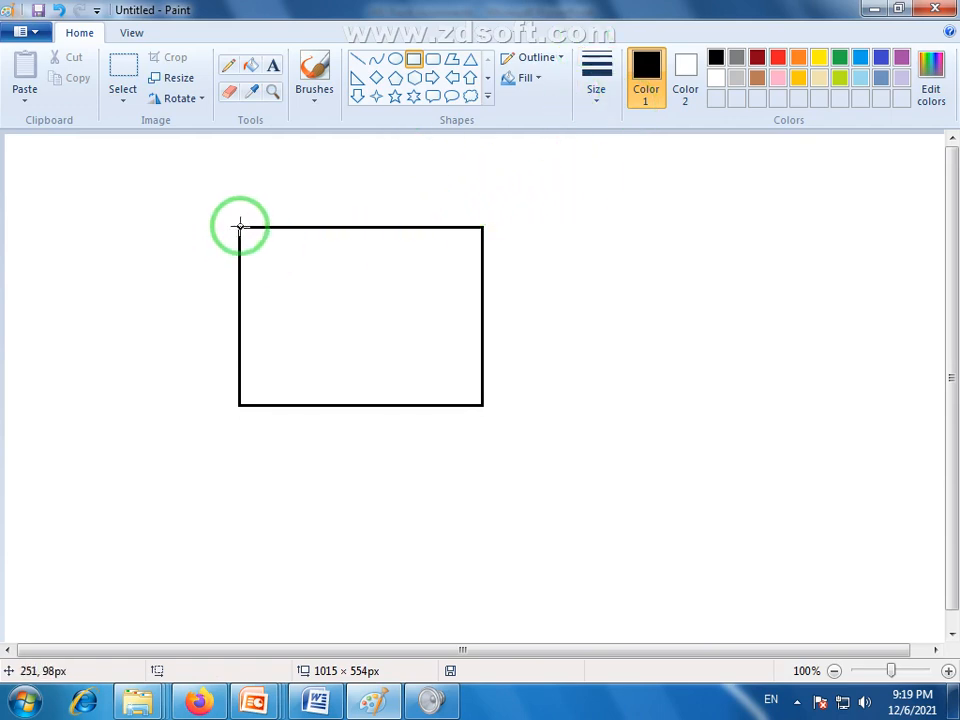
pyautogui.moveTo(239, 226); pyautogui.dragTo(309, 405)
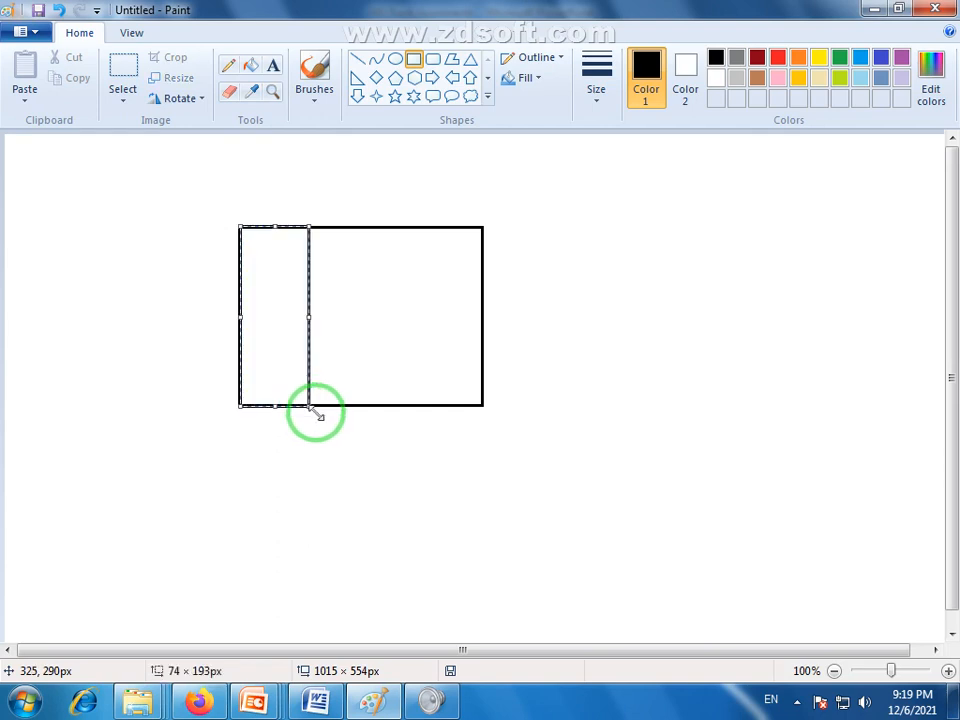
pyautogui.click(509, 407)
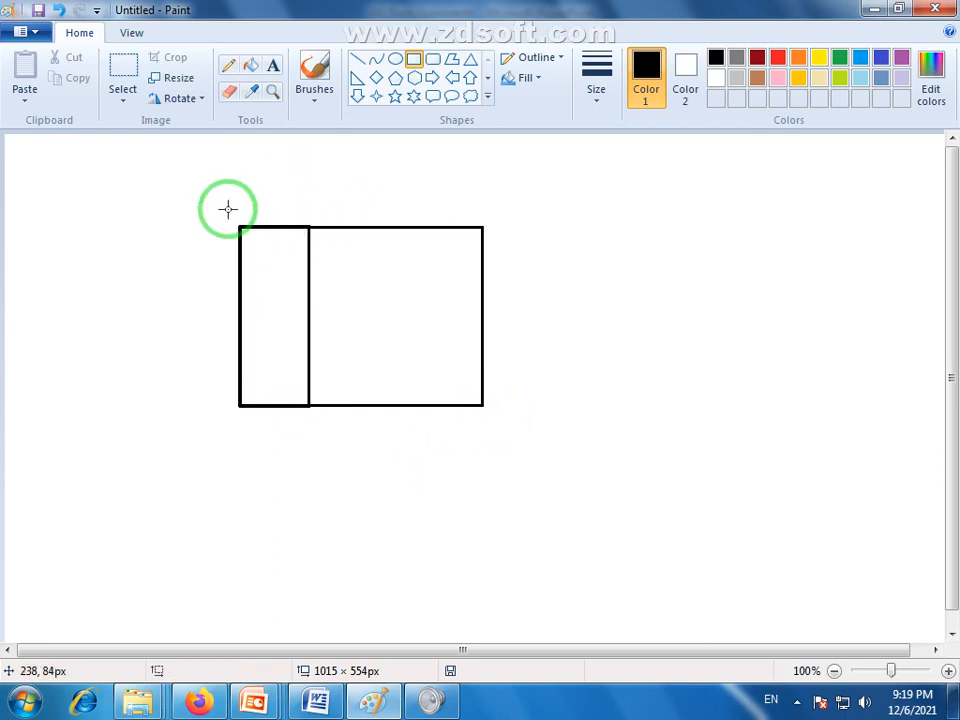
# Draw a tall, thin rectangular pole along the flag's hoist edge and a three-tier stepped base beneath it.
pyautogui.moveTo(240, 197); pyautogui.dragTo(269, 614)
pyautogui.click(237, 592)
pyautogui.click(323, 600)
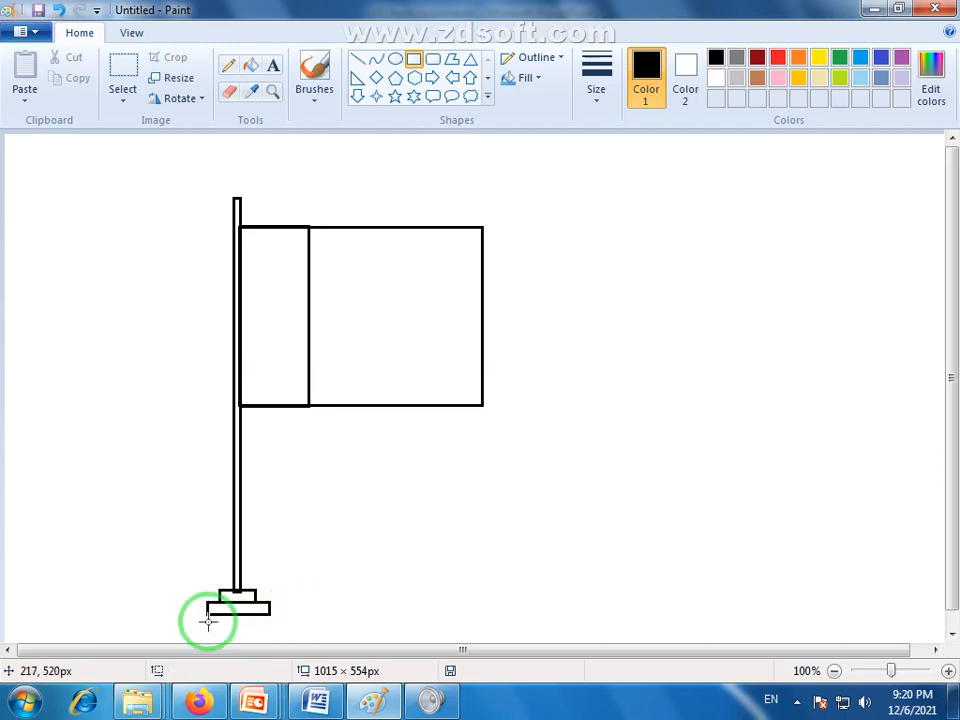
pyautogui.moveTo(196, 612); pyautogui.dragTo(277, 627)
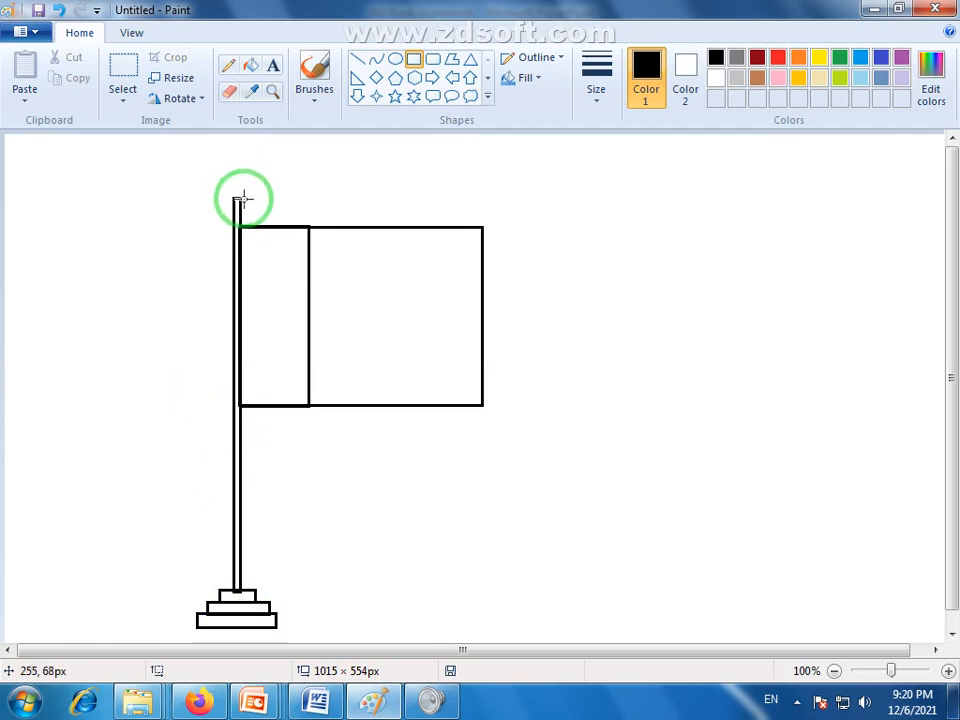
# Draw a small ellipse about 31 × 22 px as the finial on top of the flagpole.
pyautogui.click(396, 62)
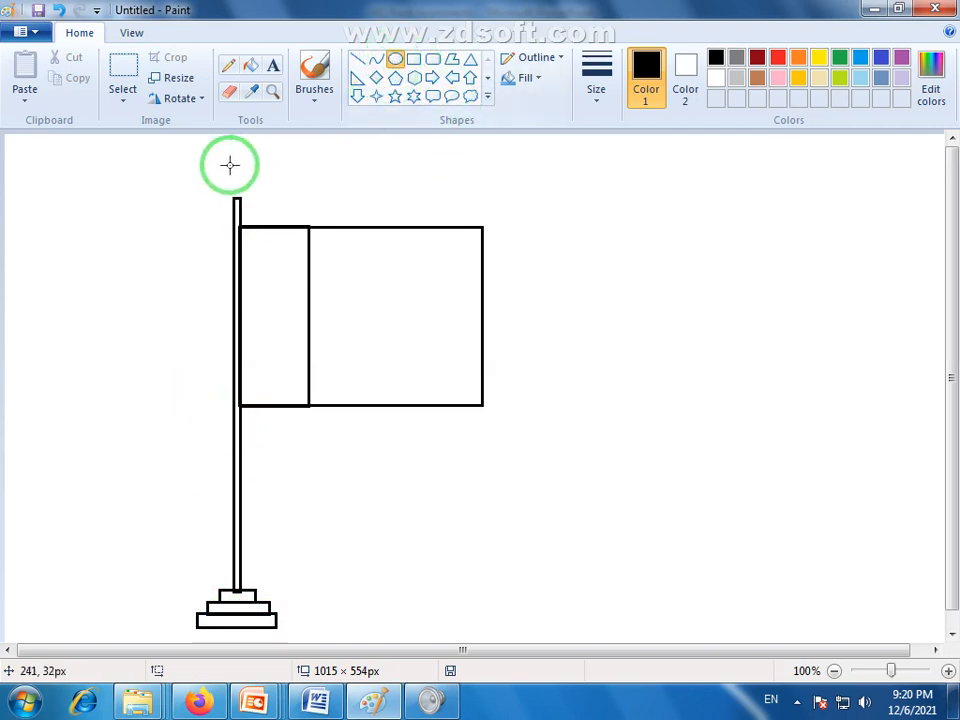
pyautogui.moveTo(217, 172)
pyautogui.mouseDown()
pyautogui.moveTo(258, 201)
pyautogui.moveTo(250, 199)
pyautogui.mouseUp()
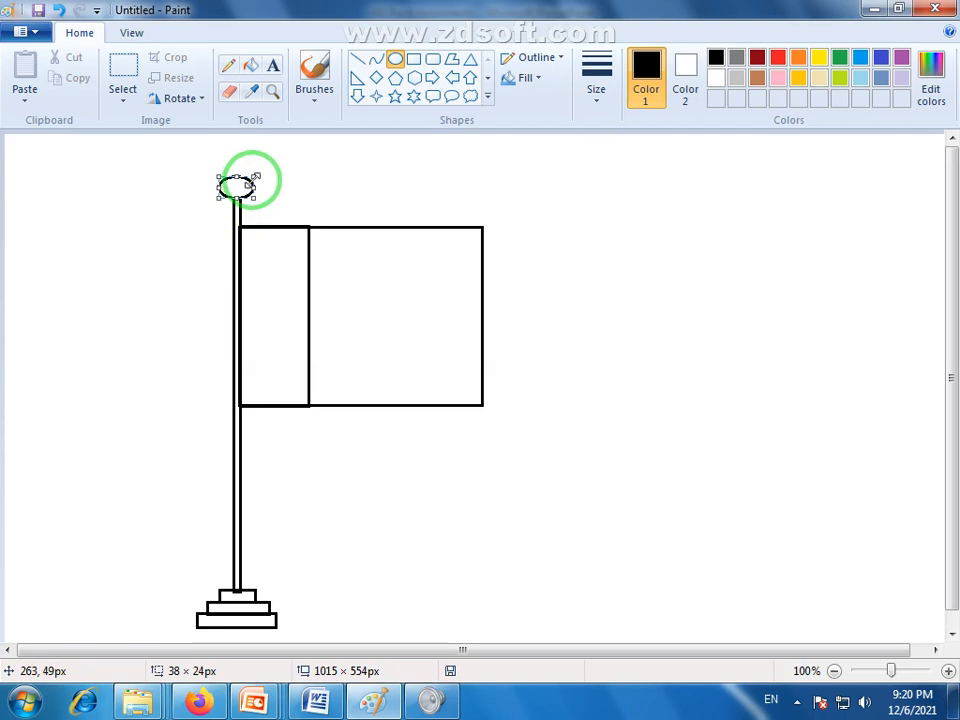
pyautogui.moveTo(259, 171); pyautogui.dragTo(253, 175)
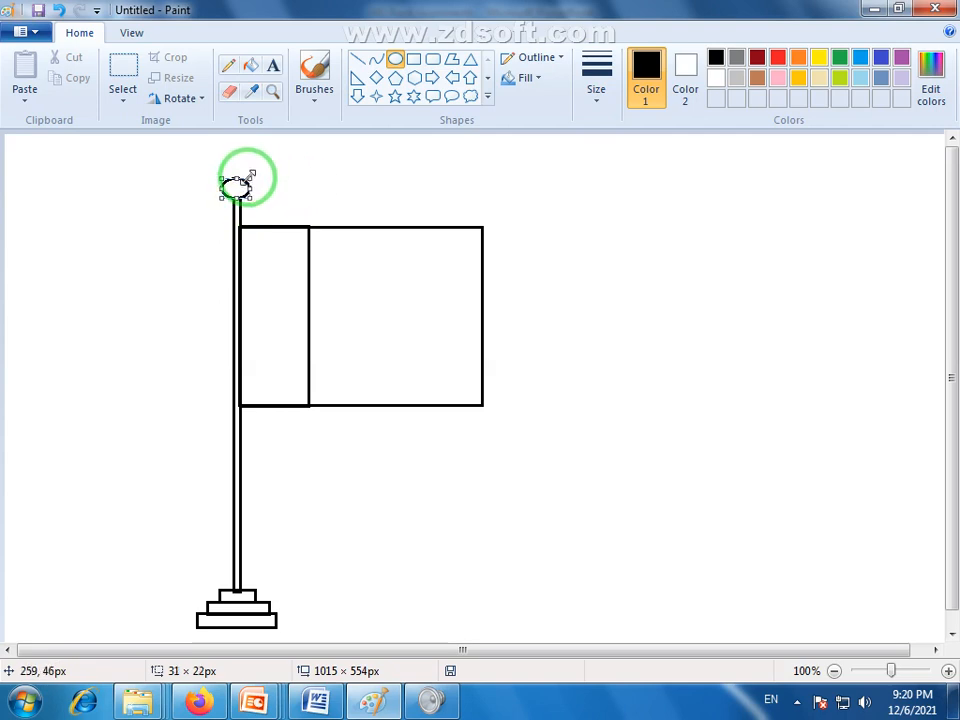
pyautogui.click(317, 186)
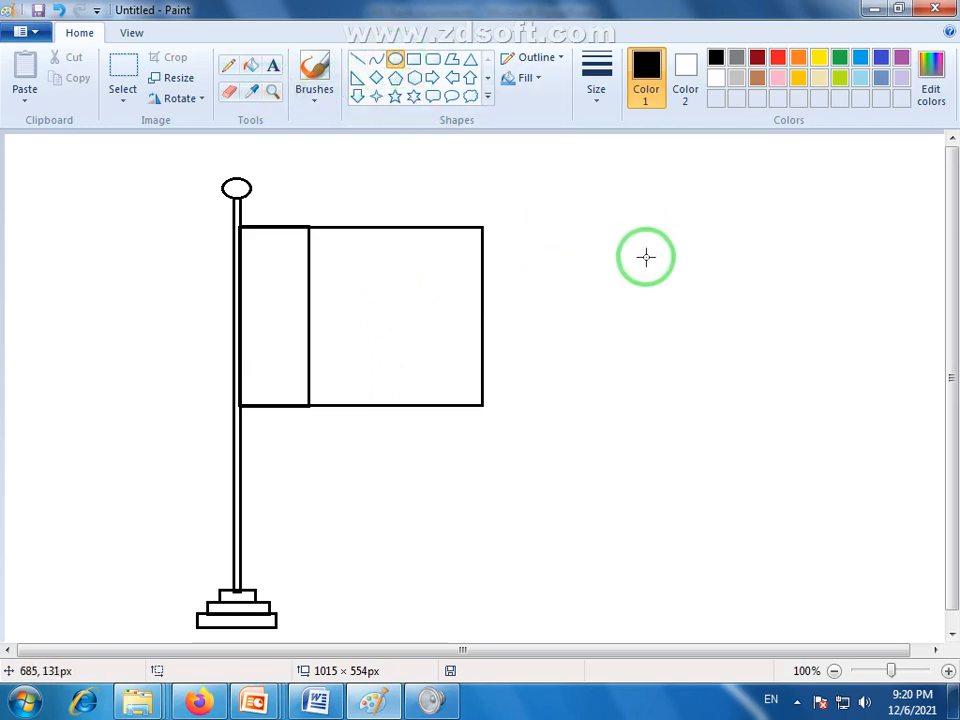
pyautogui.moveTo(616, 237); pyautogui.dragTo(732, 359)
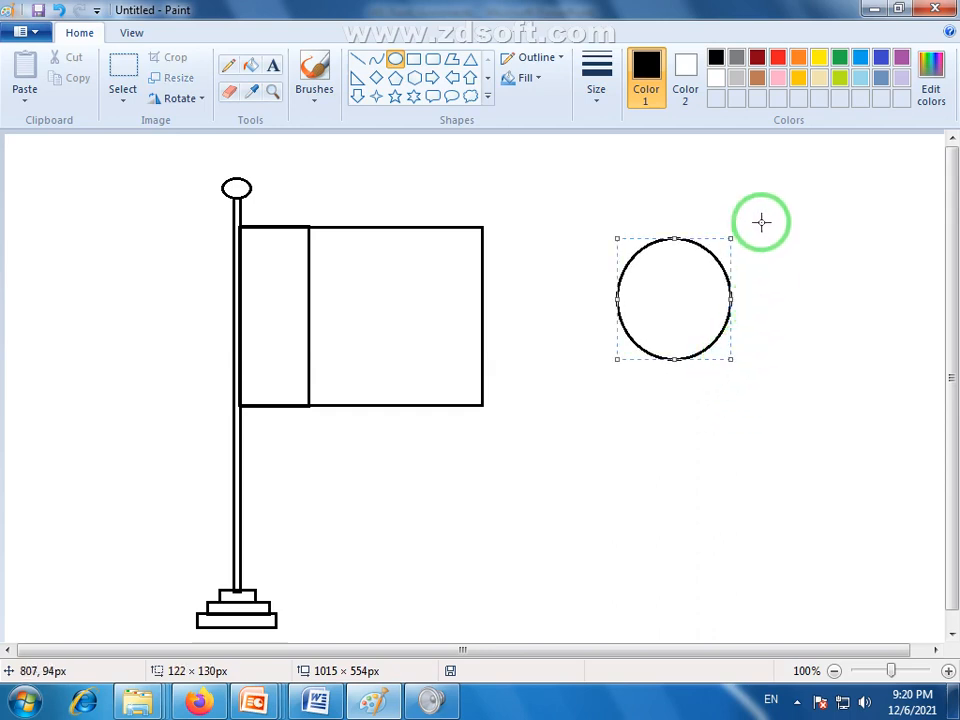
pyautogui.click(123, 72)
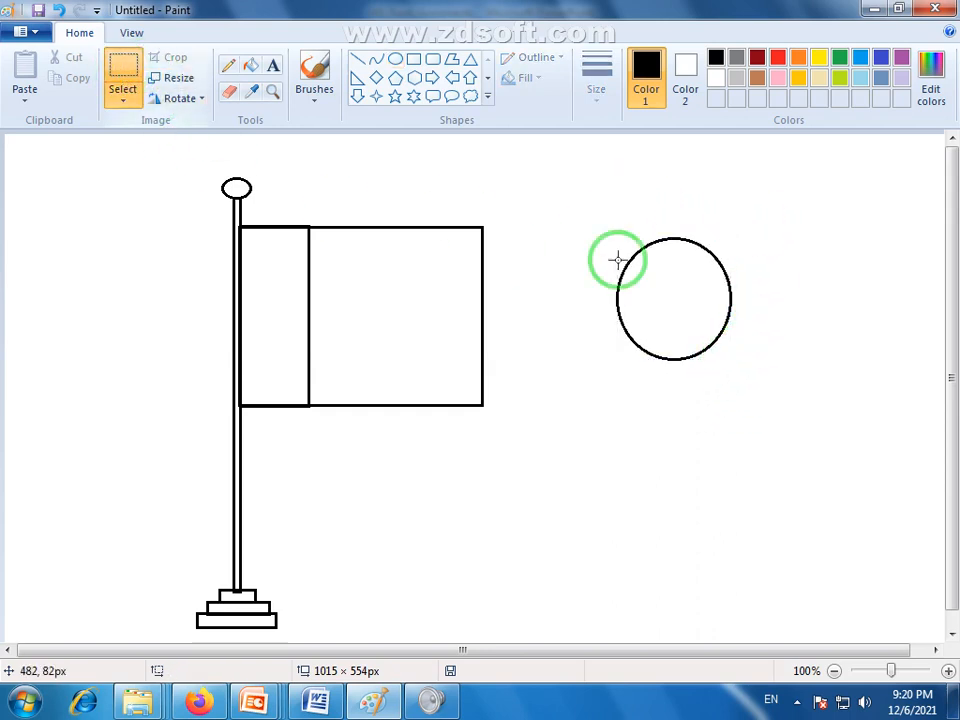
pyautogui.moveTo(601, 209); pyautogui.dragTo(765, 411)
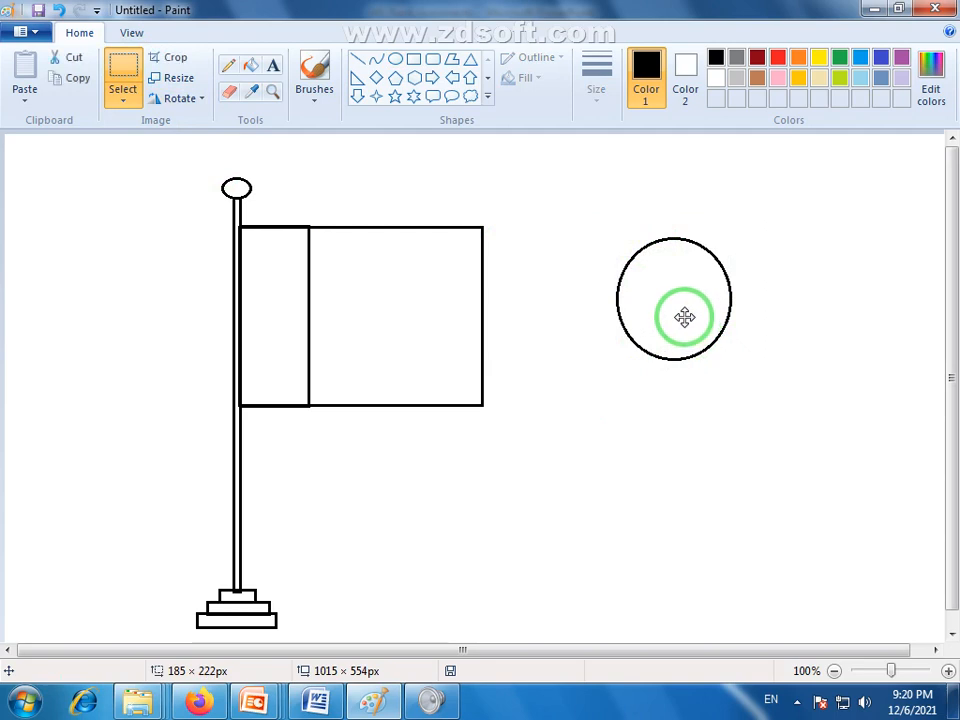
pyautogui.moveTo(684, 317); pyautogui.dragTo(624, 406)
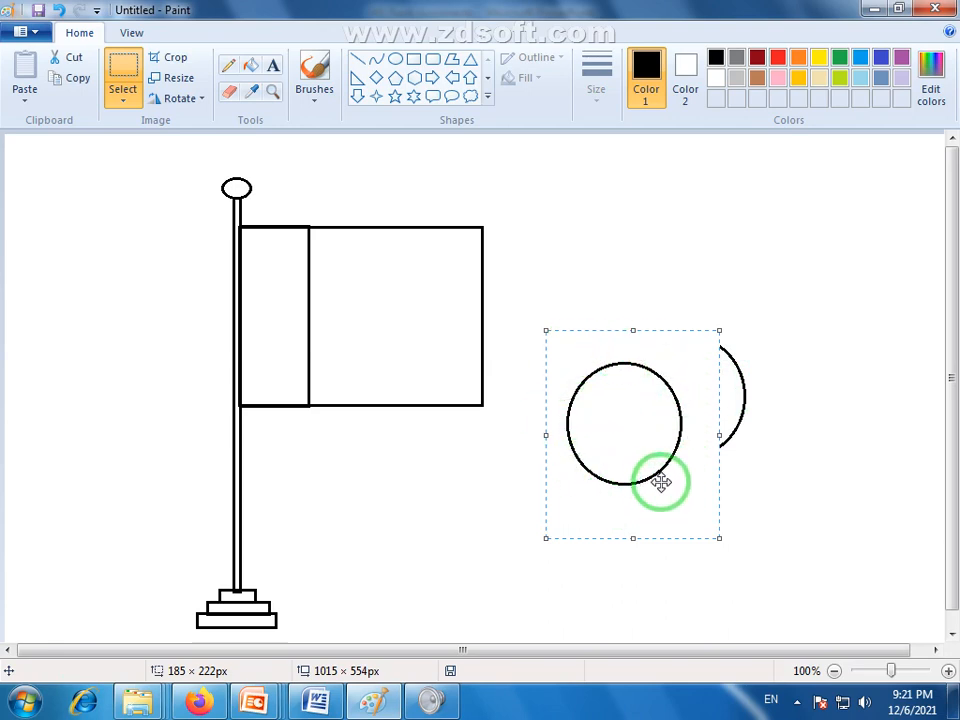
pyautogui.moveTo(661, 483); pyautogui.dragTo(725, 457)
pyautogui.click(760, 321)
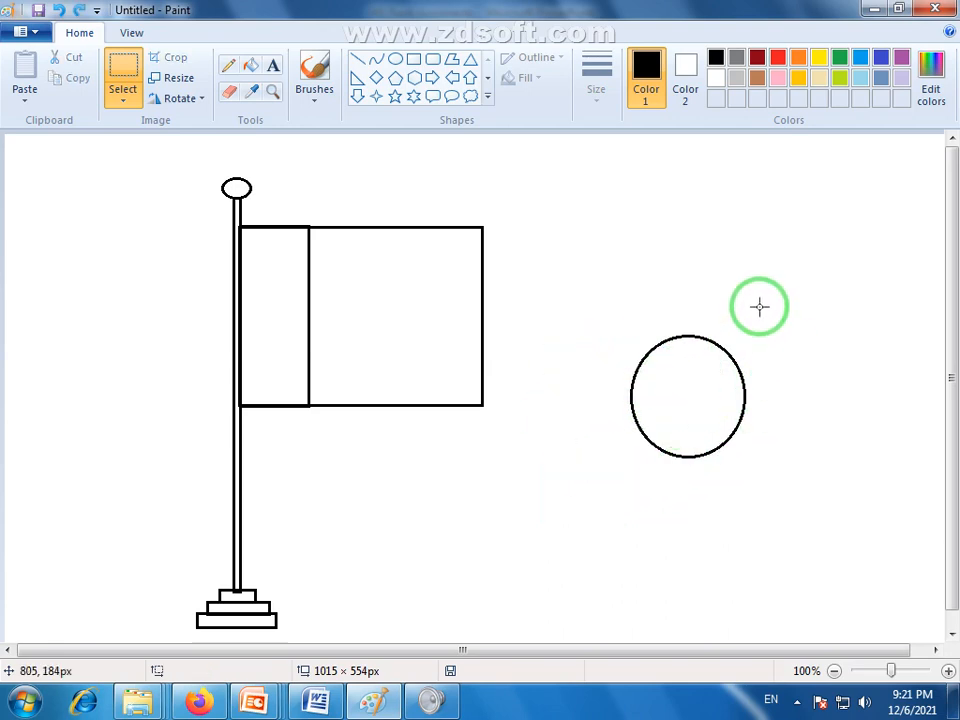
pyautogui.hotkey('ctrl', 'z')
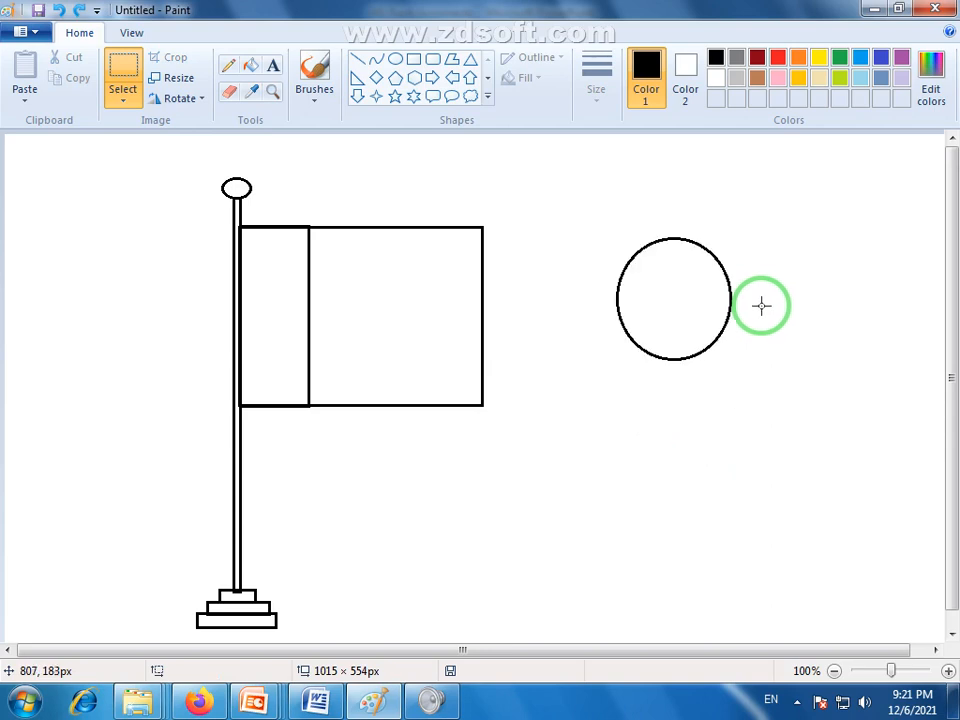
pyautogui.moveTo(758, 224); pyautogui.dragTo(585, 382)
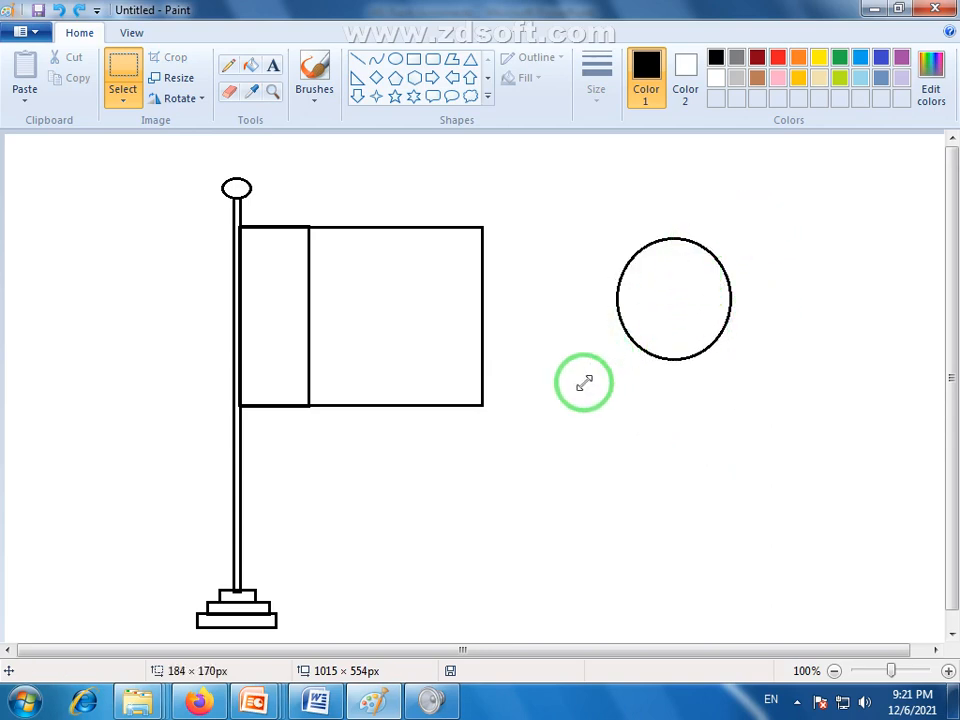
pyautogui.press('Delete')
# Turn on transparent selection for the Select tool.
pyautogui.click(118, 112)
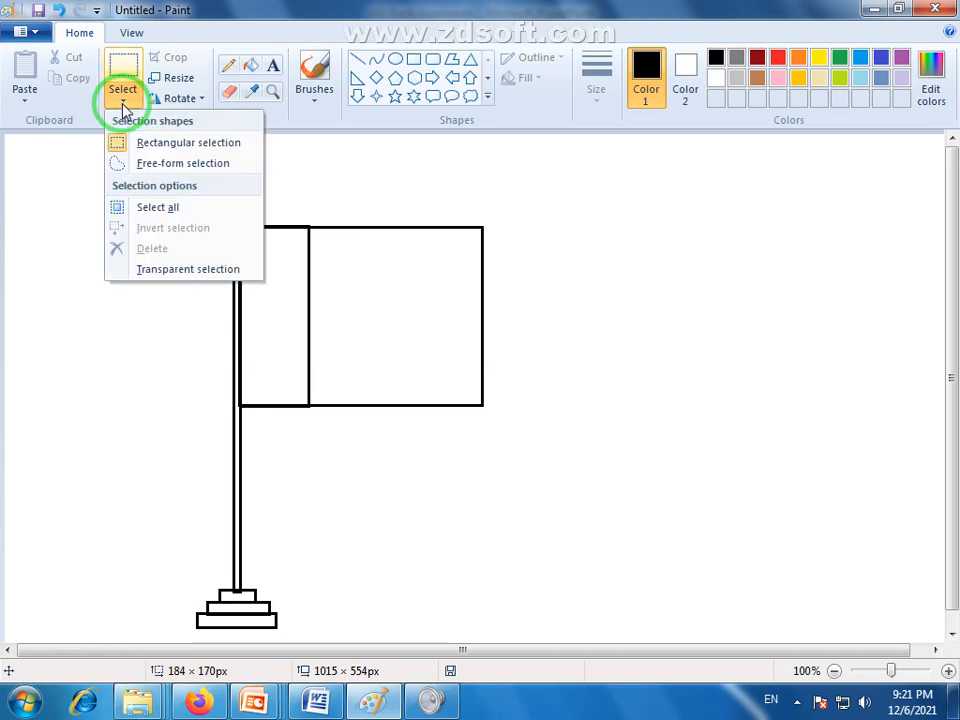
pyautogui.click(218, 272)
pyautogui.moveTo(345, 268); pyautogui.dragTo(430, 368)
pyautogui.click(553, 332)
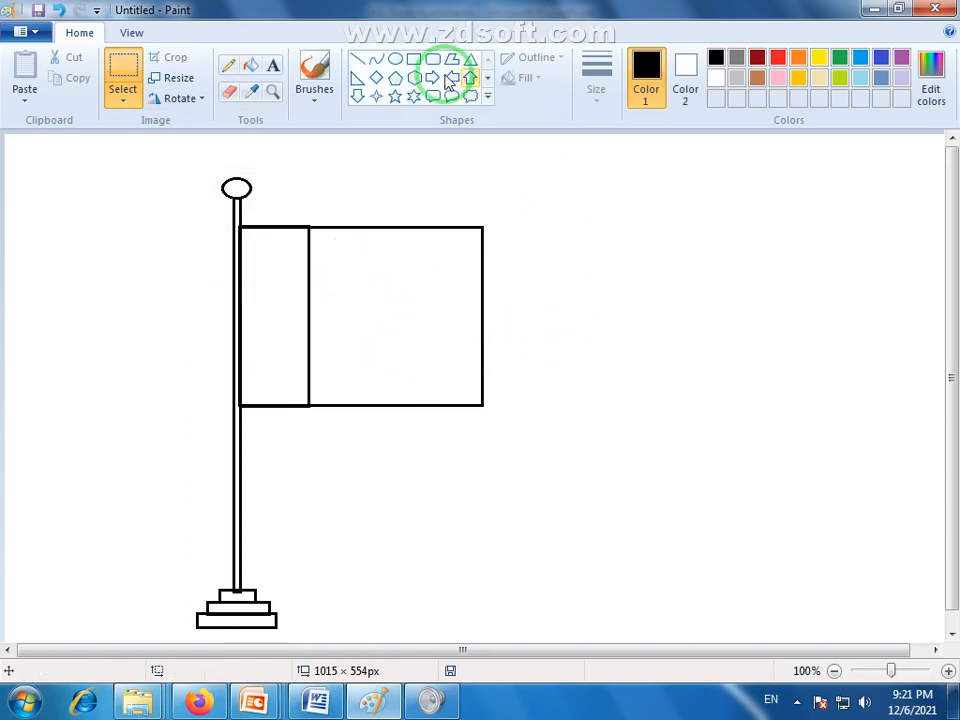
# Draw a near-circular ellipse about 104 × 116 px and position it inside the flag's wider field.
pyautogui.click(396, 60)
pyautogui.moveTo(347, 275); pyautogui.dragTo(445, 383)
pyautogui.moveTo(404, 350); pyautogui.dragTo(389, 332)
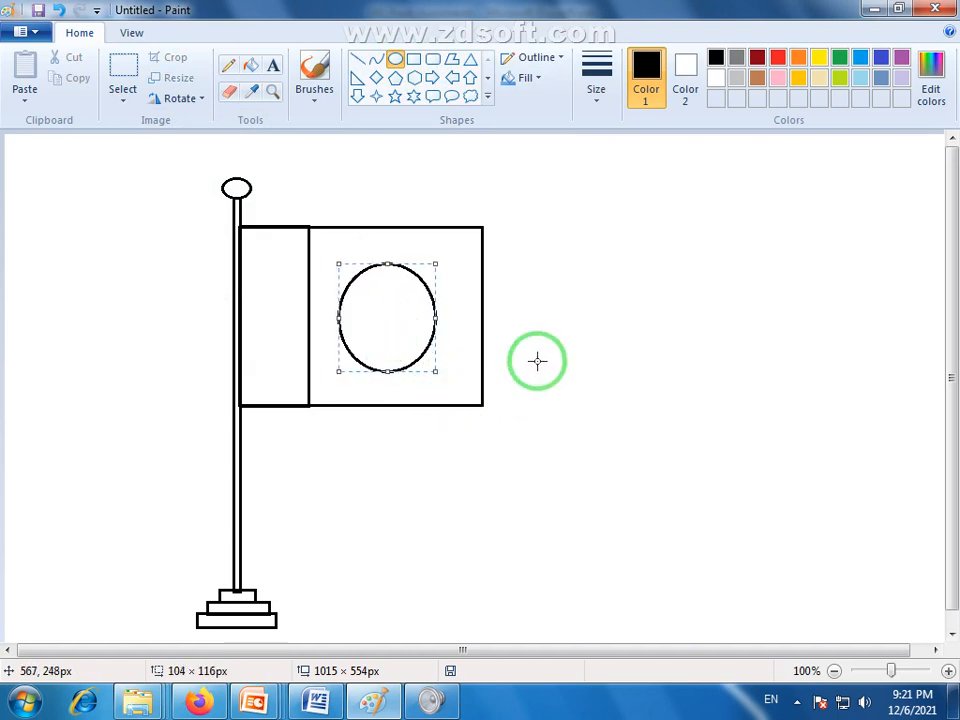
# Select the circle in the flag and place a duplicate offset diagonally up toward the flag's outer edge, overlapping the original.
pyautogui.click(125, 68)
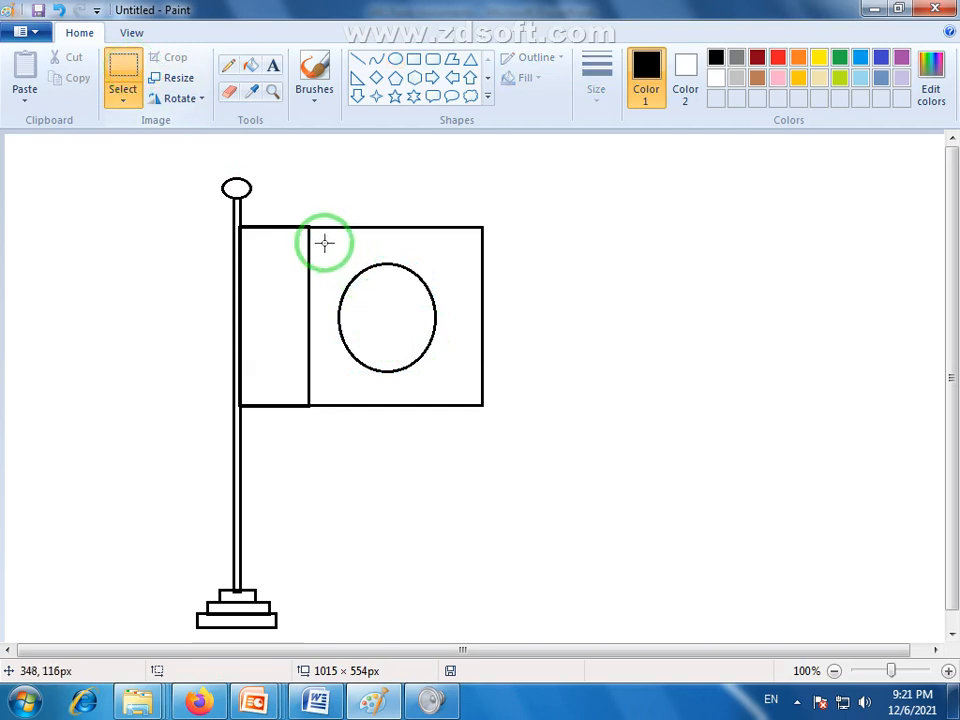
pyautogui.moveTo(325, 253); pyautogui.dragTo(446, 383)
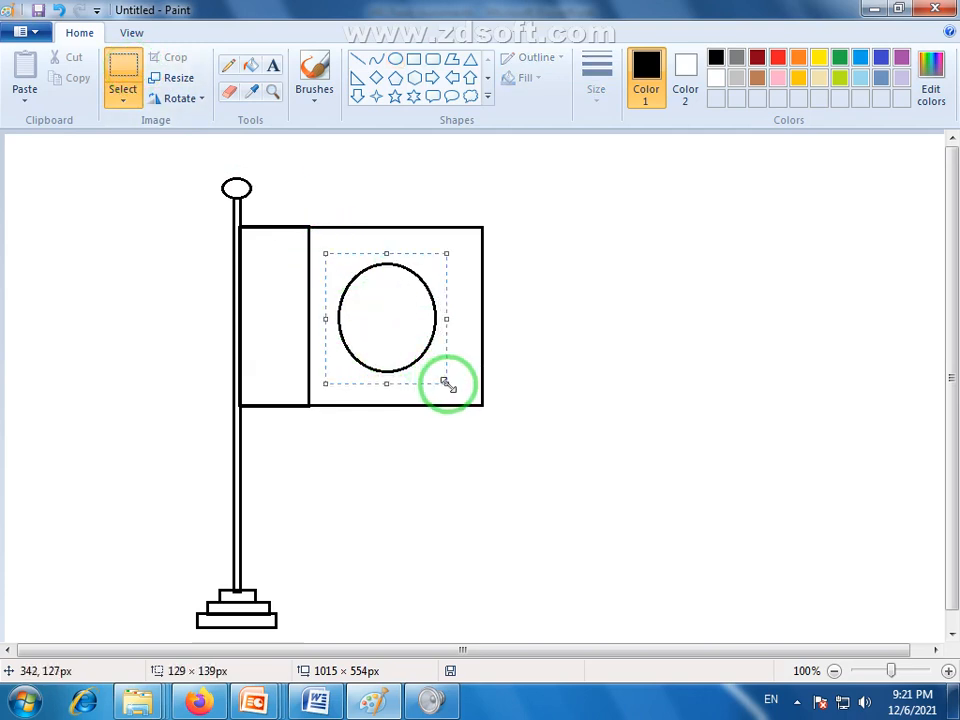
pyautogui.moveTo(369, 347); pyautogui.dragTo(388, 327)
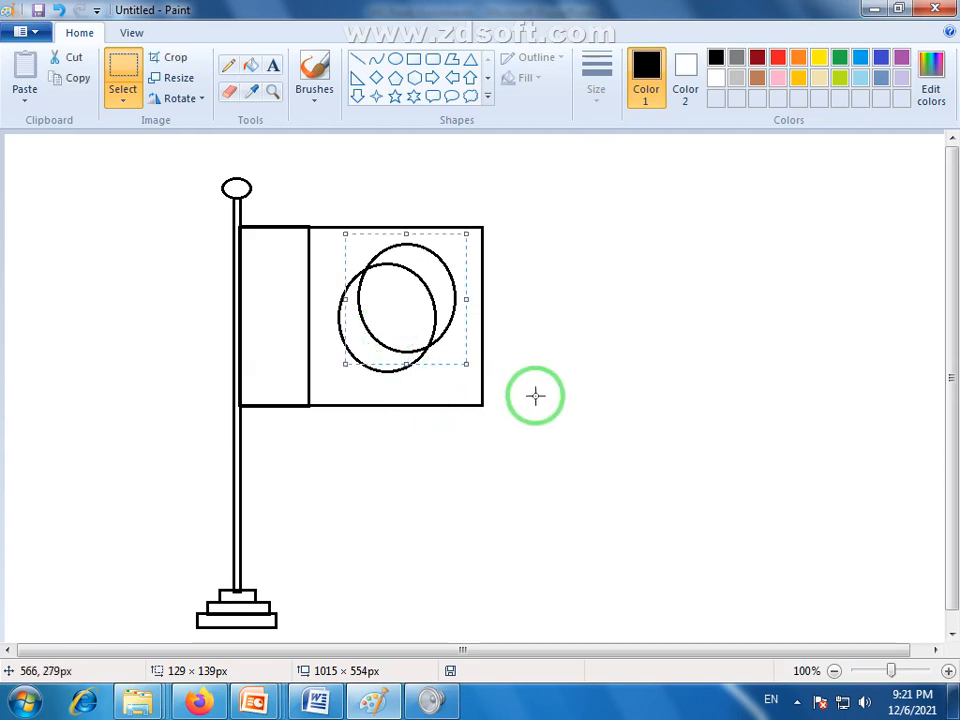
# Erase the overlapping circle lines so that only a crescent outline remains in the flag's field.
pyautogui.click(230, 93)
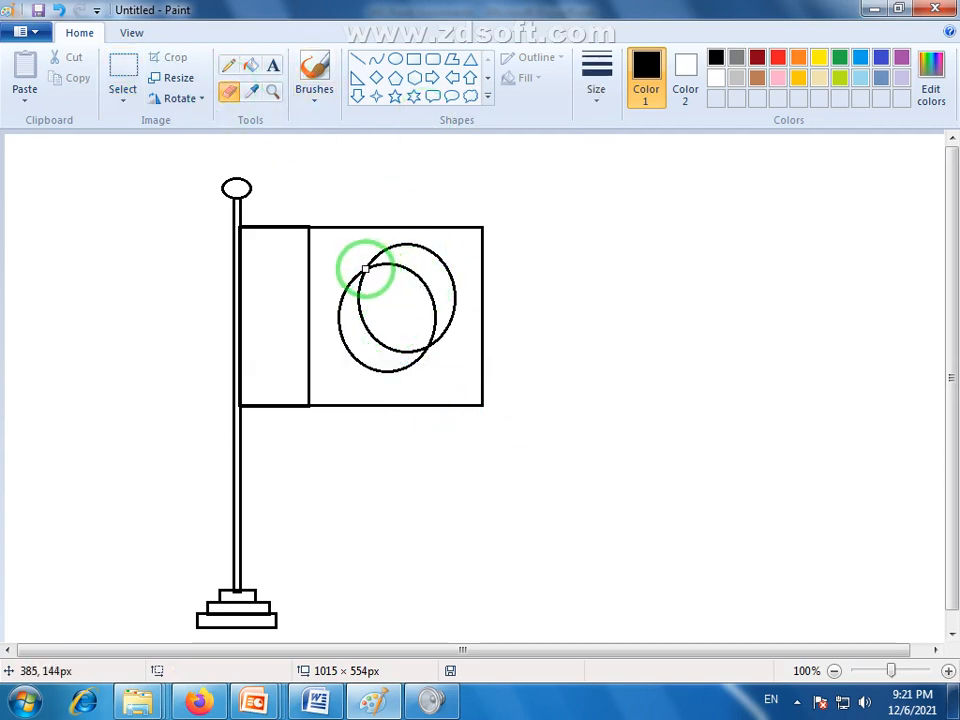
pyautogui.moveTo(367, 268)
pyautogui.mouseDown()
pyautogui.moveTo(401, 301)
pyautogui.moveTo(422, 346)
pyautogui.mouseUp()
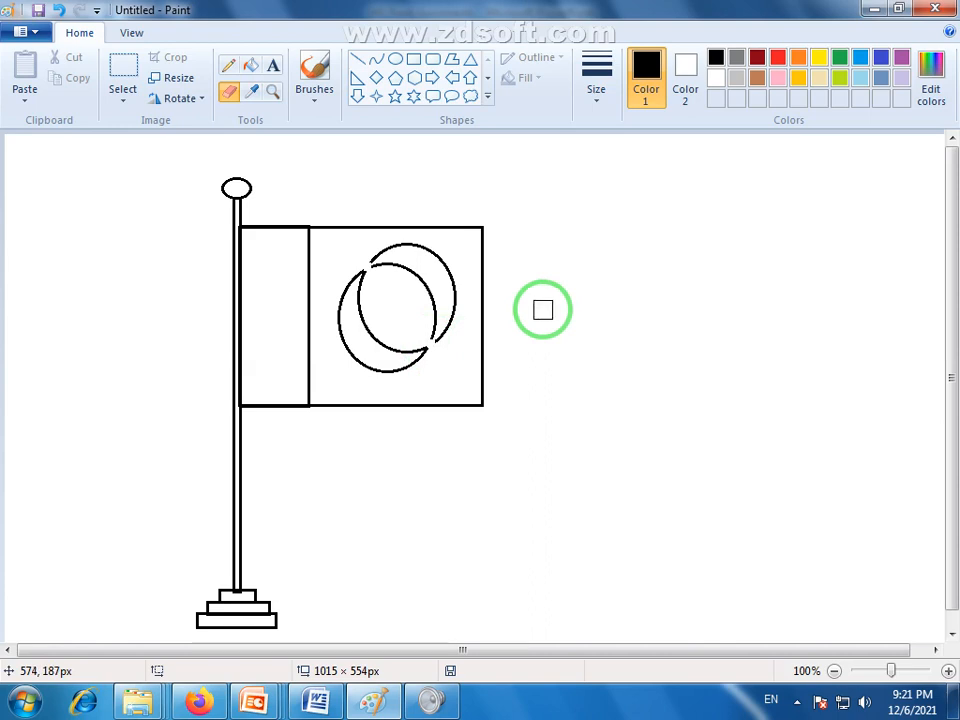
pyautogui.moveTo(445, 262)
pyautogui.mouseDown()
pyautogui.moveTo(392, 268)
pyautogui.moveTo(375, 257)
pyautogui.moveTo(430, 258)
pyautogui.moveTo(450, 306)
pyautogui.moveTo(447, 331)
pyautogui.moveTo(426, 285)
pyautogui.moveTo(392, 270)
pyautogui.mouseUp()
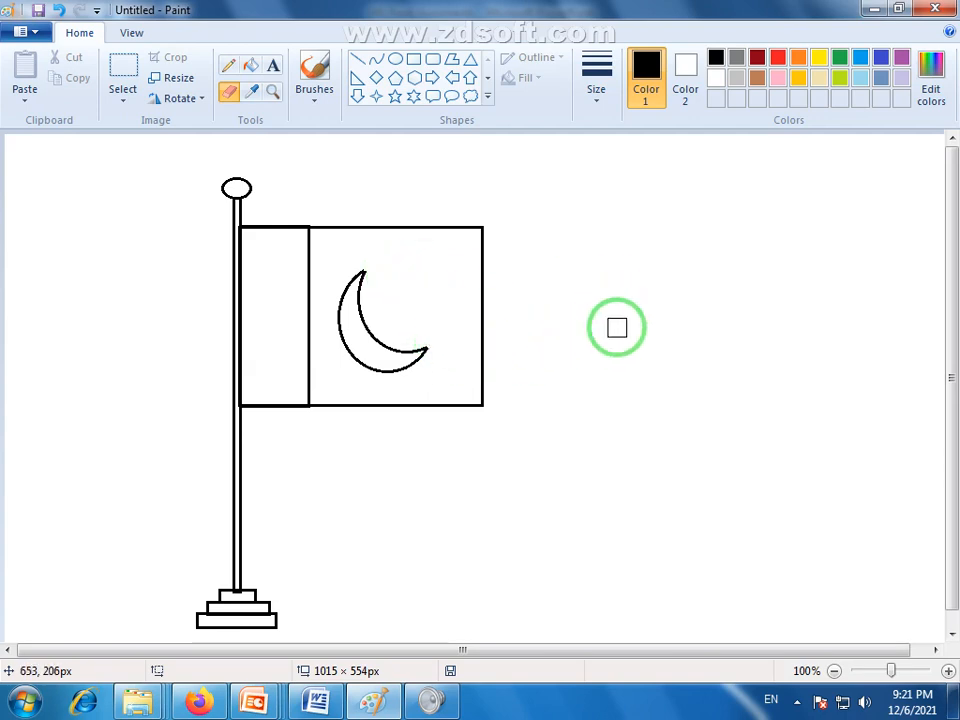
# Draw a five-point star about 47 × 53 px within the opening of the crescent.
pyautogui.click(397, 101)
pyautogui.moveTo(392, 255); pyautogui.dragTo(404, 293)
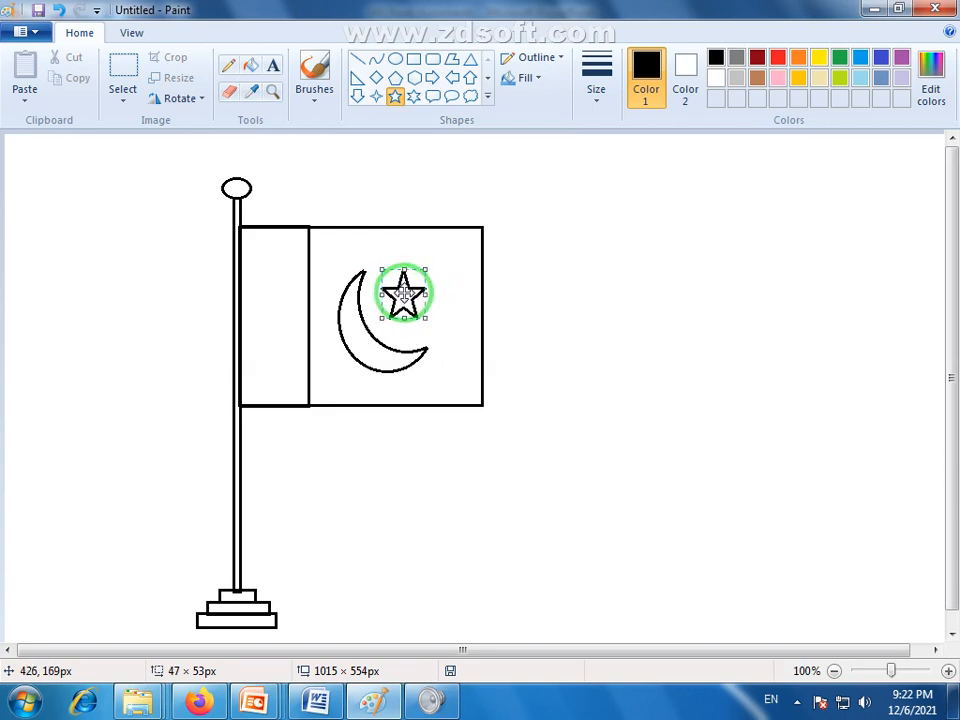
pyautogui.click(552, 314)
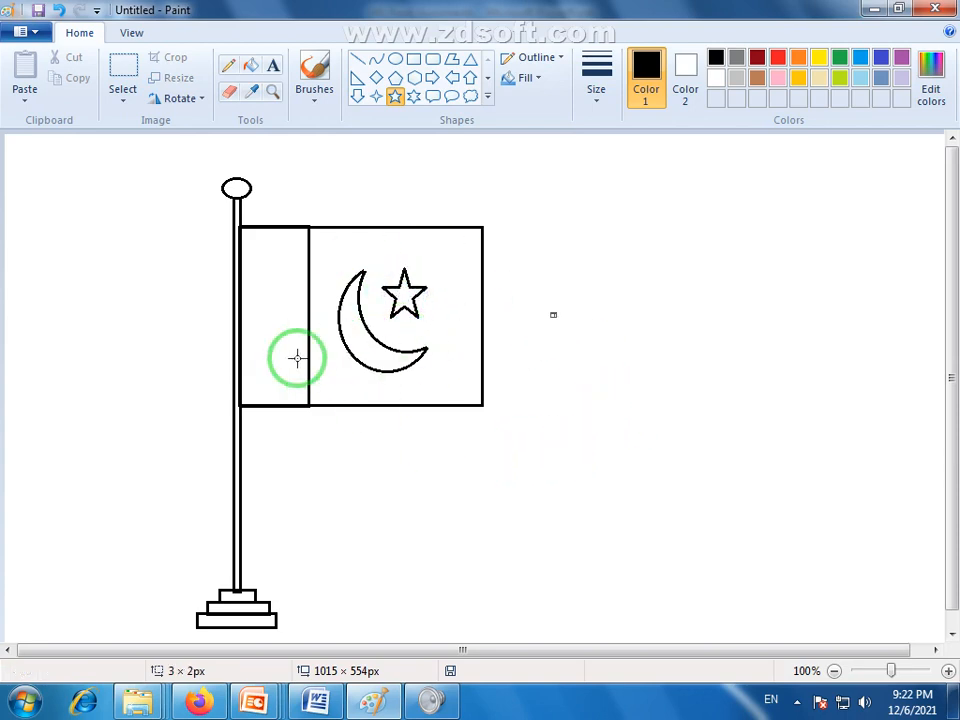
pyautogui.click(569, 348)
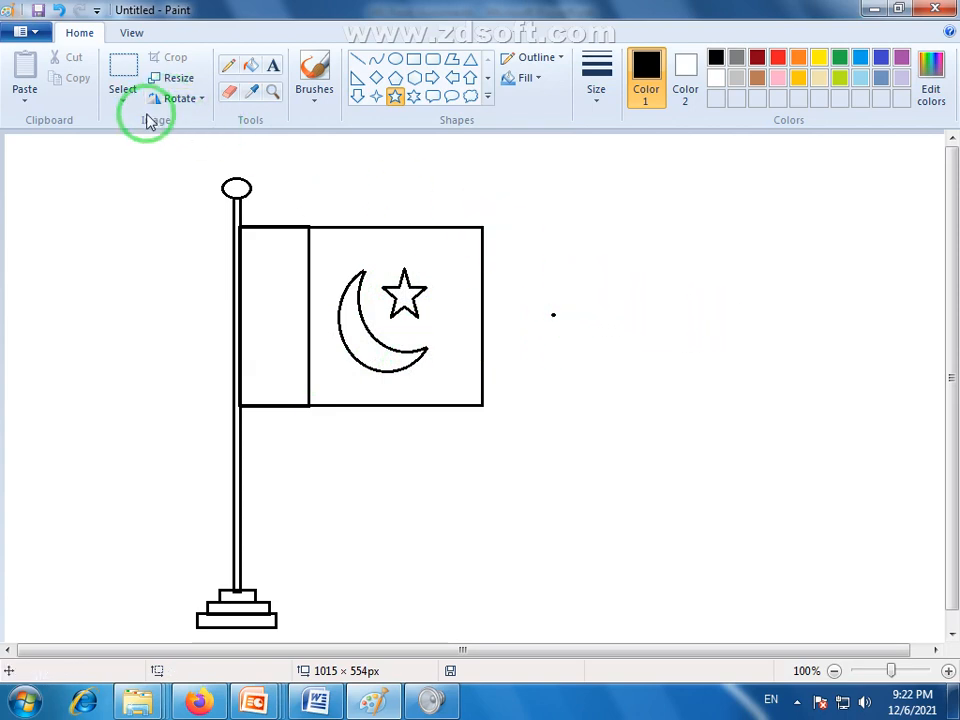
# Select and delete the stray dot outside the flag's outer edge.
pyautogui.click(124, 68)
pyautogui.moveTo(576, 276); pyautogui.dragTo(499, 367)
pyautogui.press('Delete')
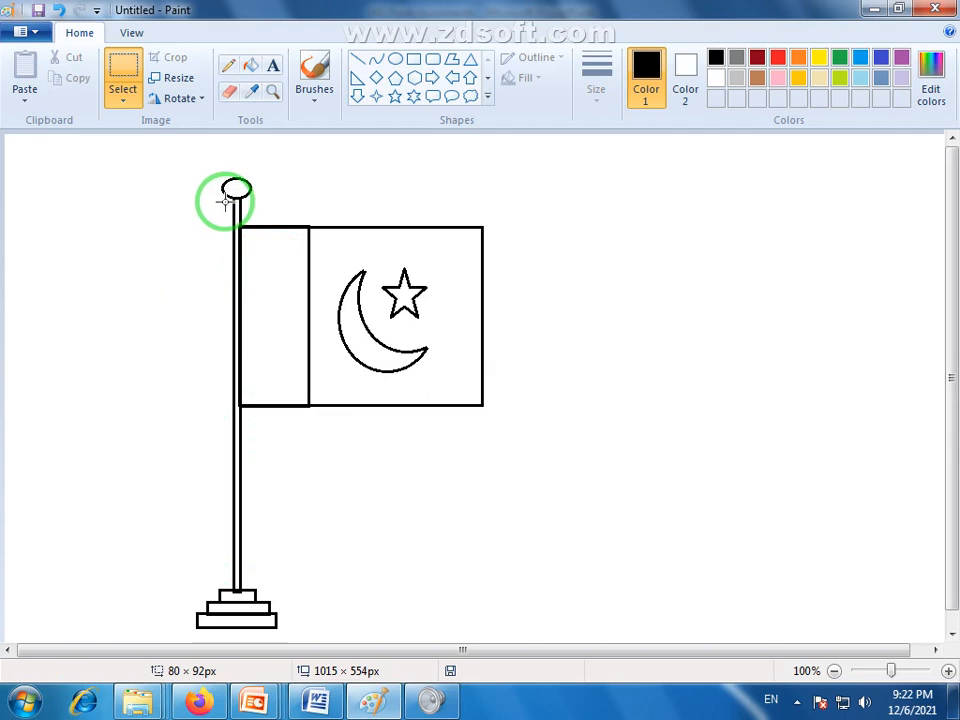
# Draw an S-shaped vertical curve about 365 px tall in the empty area beside the flag.
pyautogui.click(376, 63)
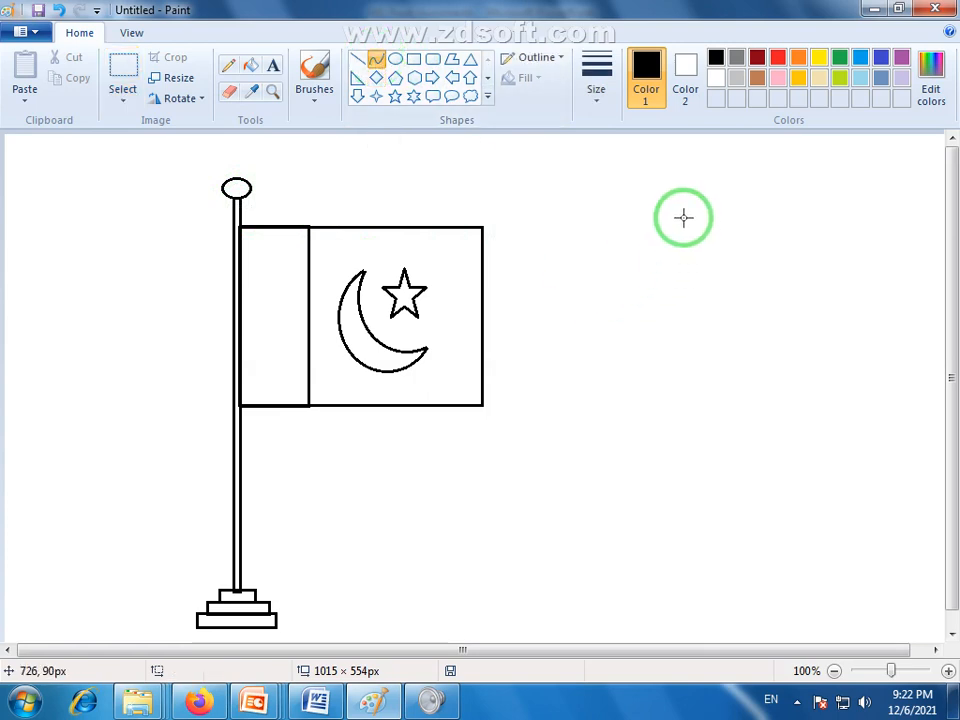
pyautogui.moveTo(670, 210); pyautogui.dragTo(670, 551)
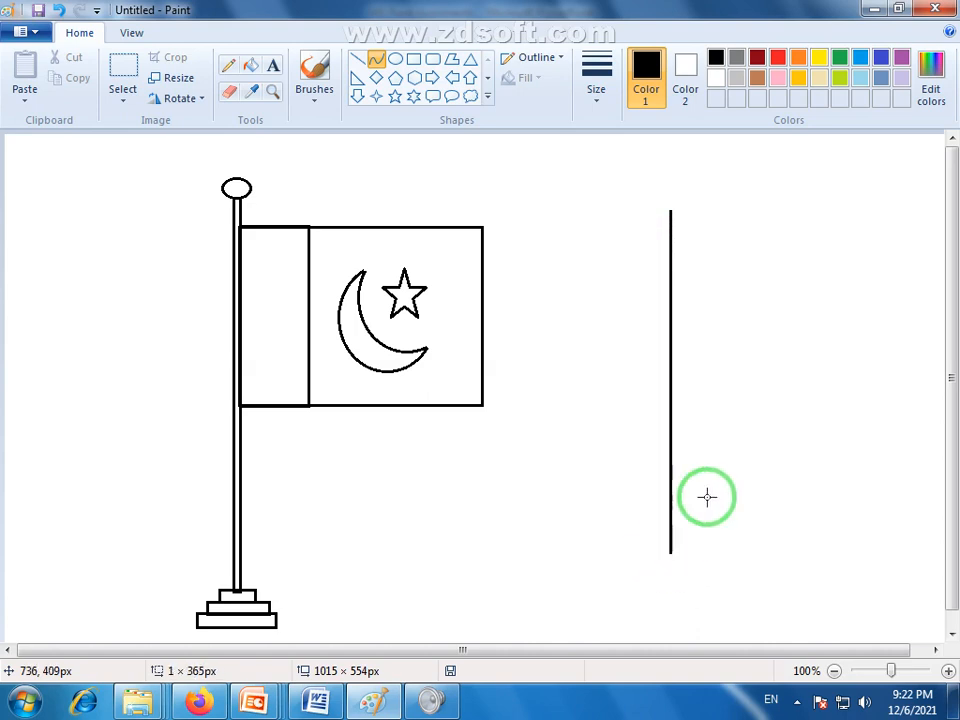
pyautogui.moveTo(671, 277); pyautogui.dragTo(756, 496)
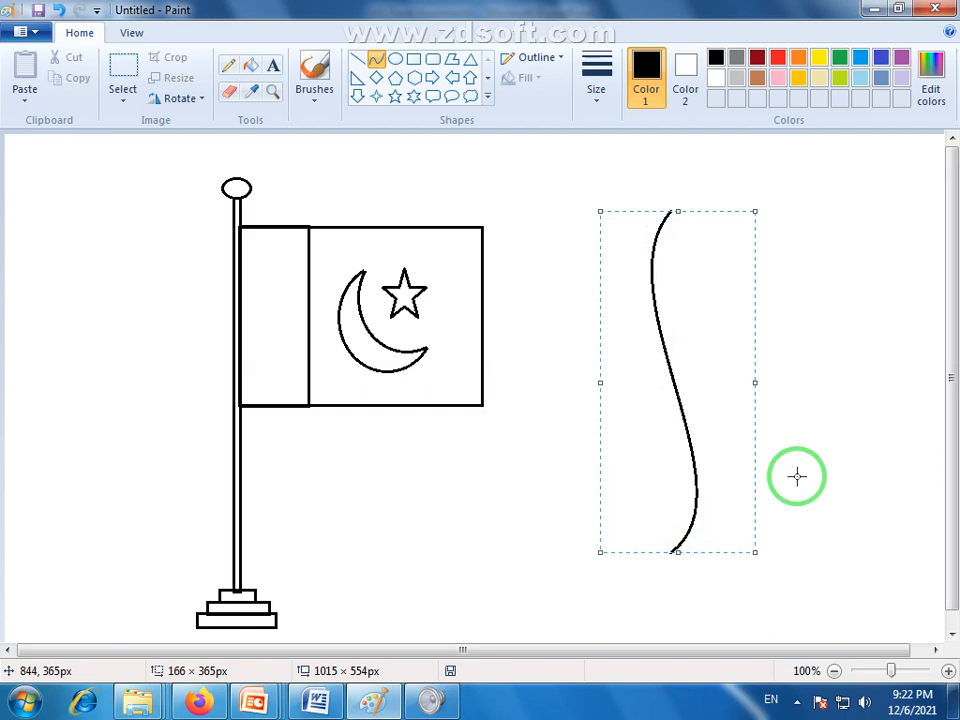
# Duplicate the S-shaped curve slightly down and to the left so the two lines form a thin rope outline.
pyautogui.click(122, 78)
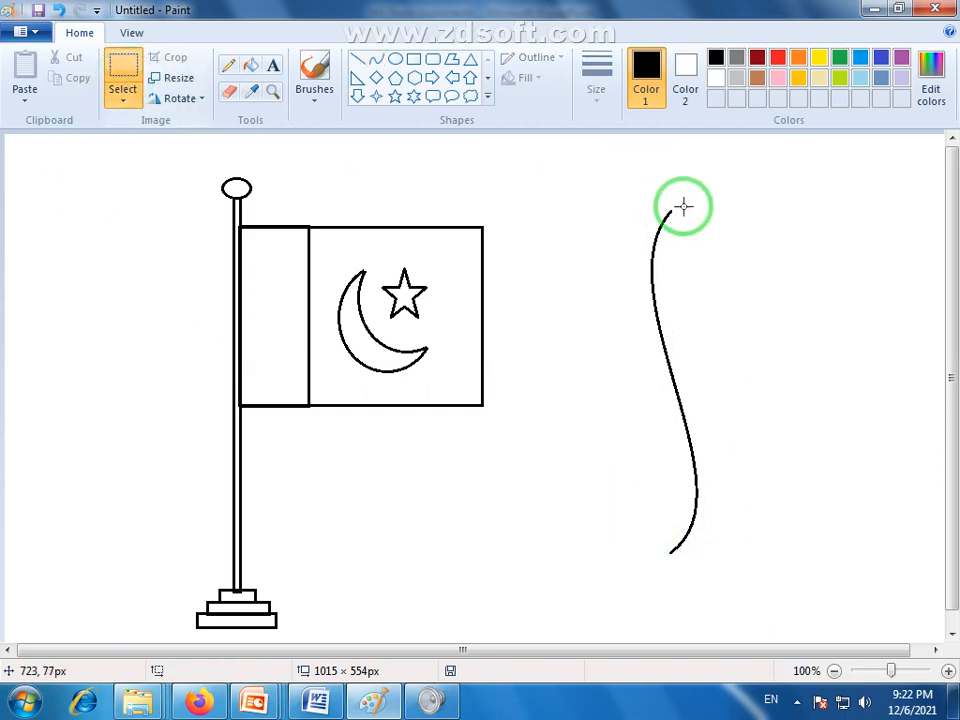
pyautogui.moveTo(691, 198); pyautogui.dragTo(665, 573)
pyautogui.click(774, 502)
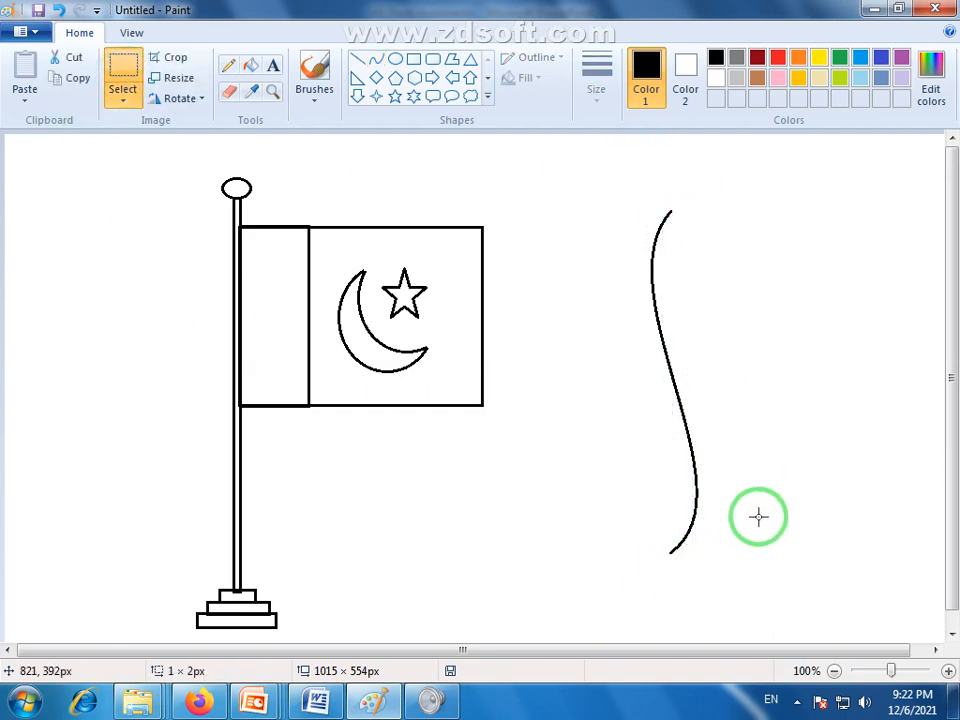
pyautogui.moveTo(707, 191); pyautogui.dragTo(637, 588)
pyautogui.moveTo(694, 454)
pyautogui.mouseDown()
pyautogui.moveTo(679, 452)
pyautogui.moveTo(678, 476)
pyautogui.moveTo(688, 447)
pyautogui.mouseUp()
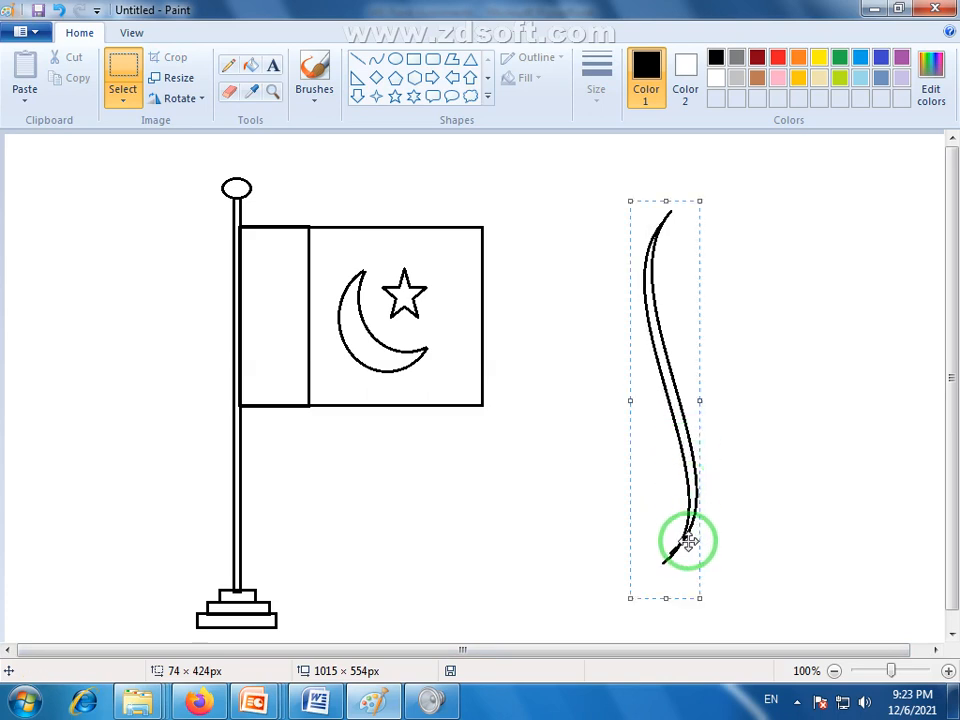
pyautogui.click(799, 549)
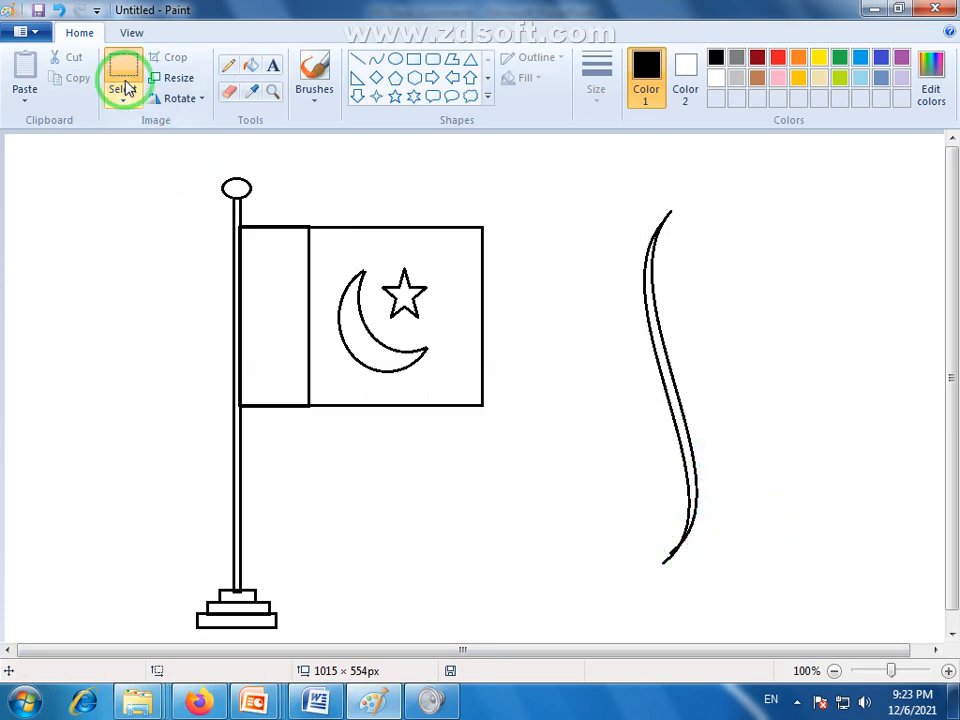
# Select the whole rope outline and shift it slightly up and to the right.
pyautogui.moveTo(713, 189); pyautogui.dragTo(640, 555)
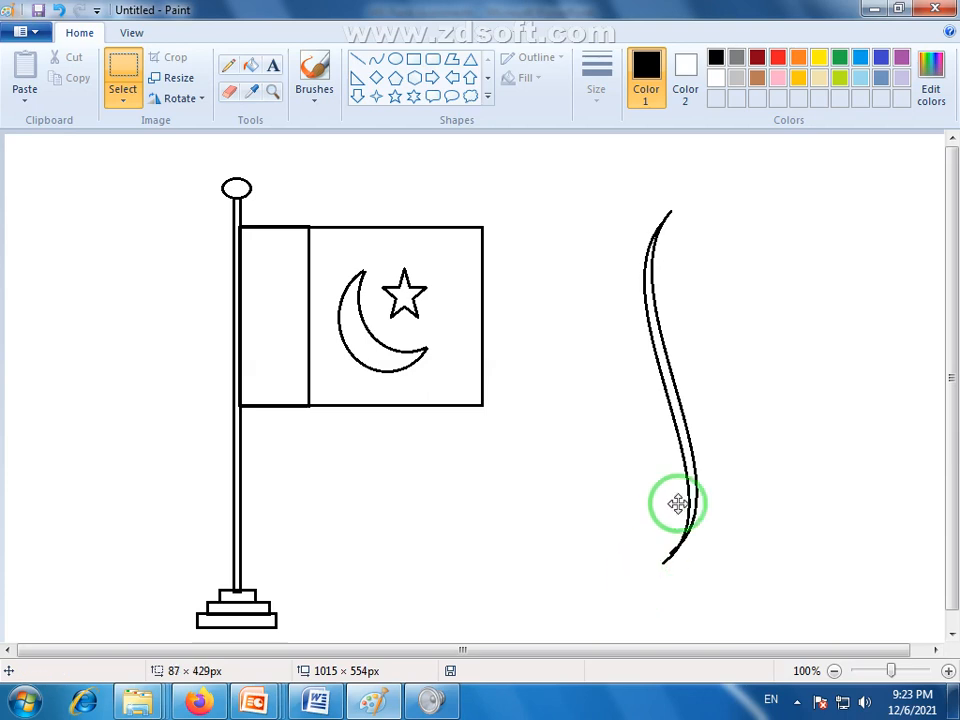
pyautogui.moveTo(671, 349)
pyautogui.mouseDown()
pyautogui.moveTo(491, 409)
pyautogui.moveTo(240, 368)
pyautogui.moveTo(221, 345)
pyautogui.moveTo(228, 335)
pyautogui.moveTo(654, 377)
pyautogui.moveTo(679, 334)
pyautogui.mouseUp()
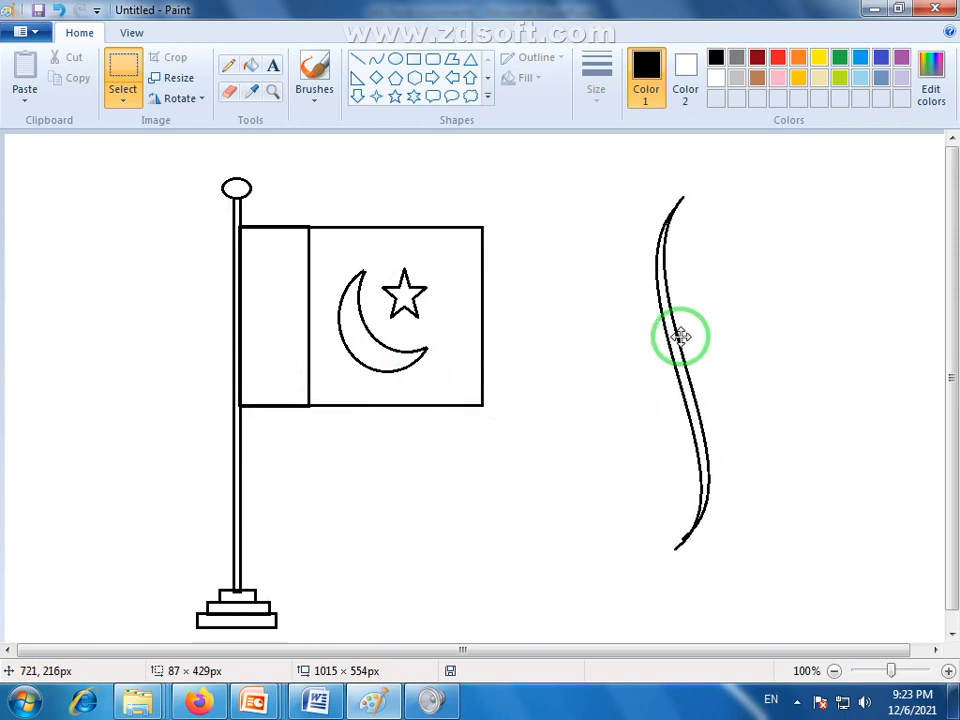
pyautogui.click(785, 363)
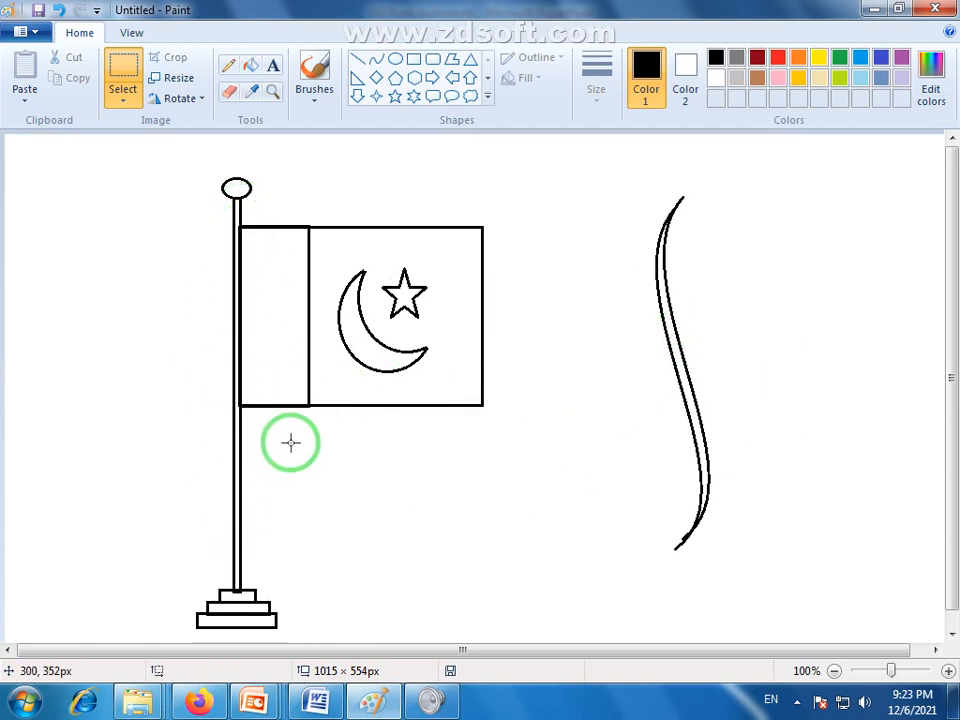
# Fill the flagpole, the stepped base and the oval finial with brown.
pyautogui.click(757, 85)
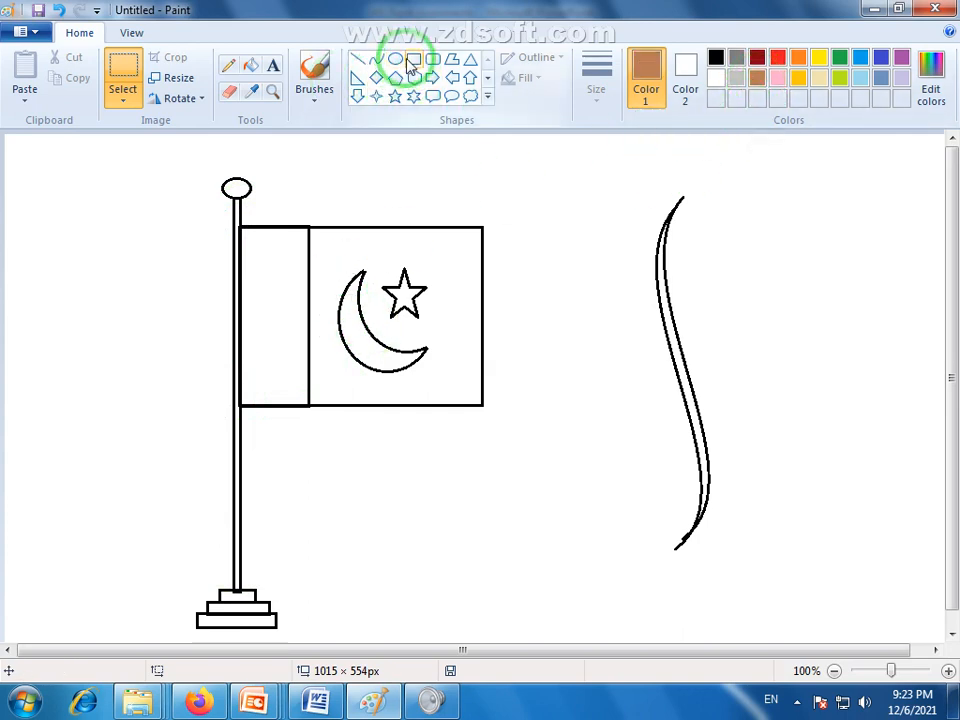
pyautogui.click(253, 67)
pyautogui.click(238, 222)
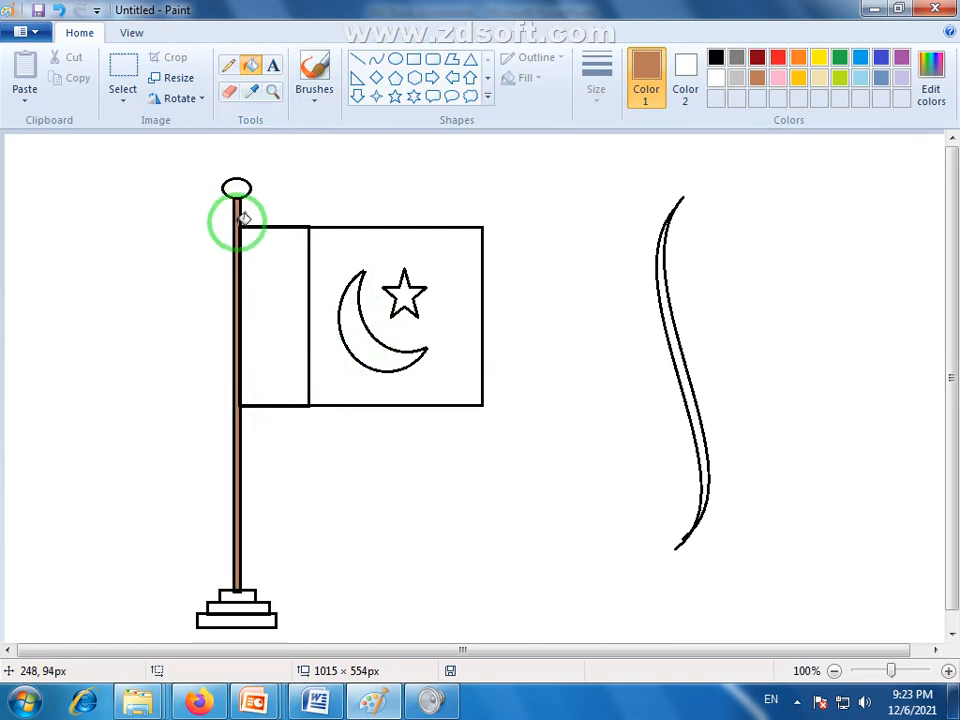
pyautogui.click(248, 597)
pyautogui.click(254, 618)
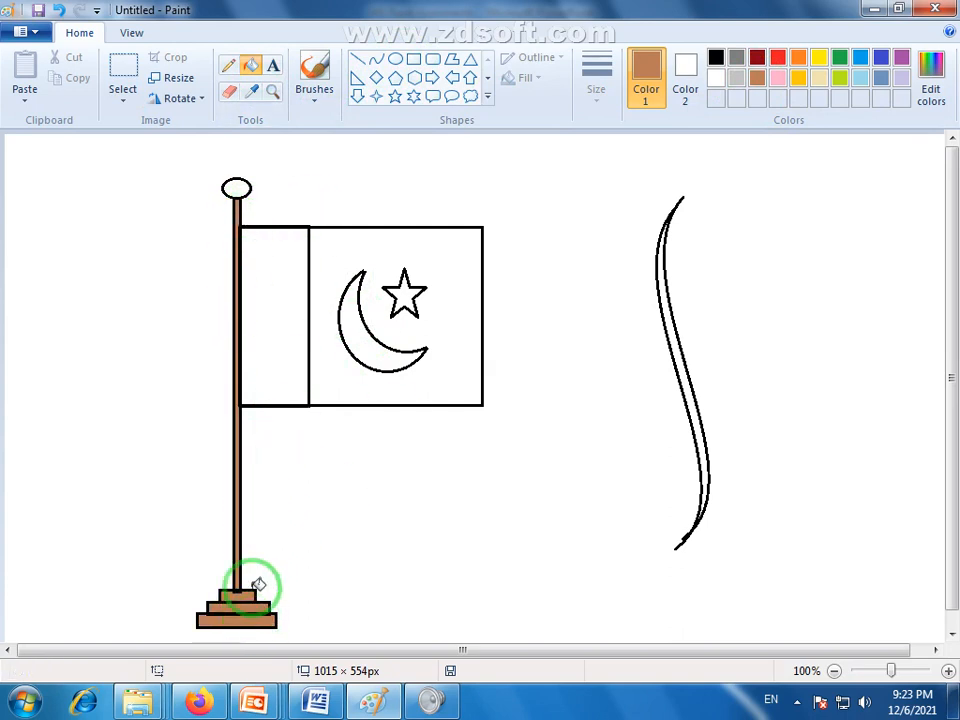
pyautogui.click(236, 188)
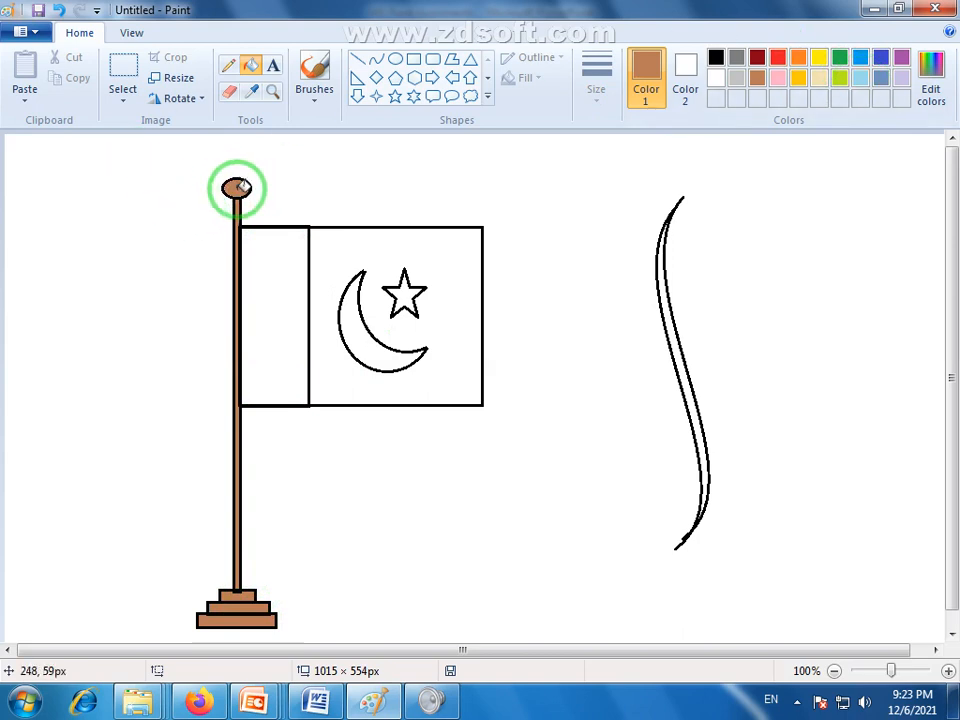
# Fill the flag's field around the crescent and star with green, and the rope outline with light gray.
pyautogui.click(839, 57)
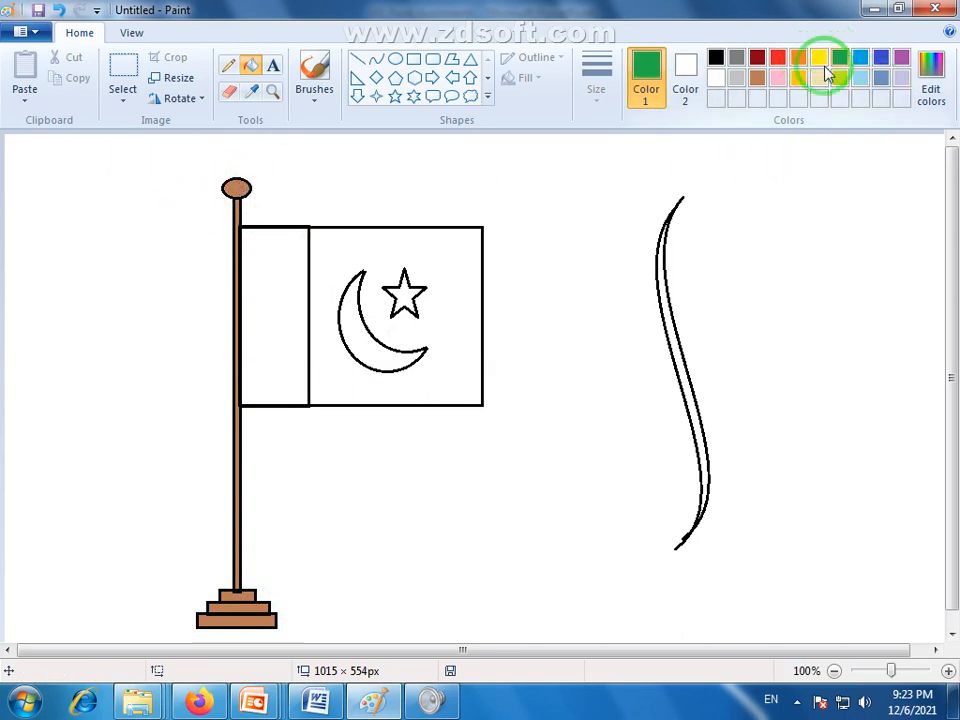
pyautogui.click(341, 254)
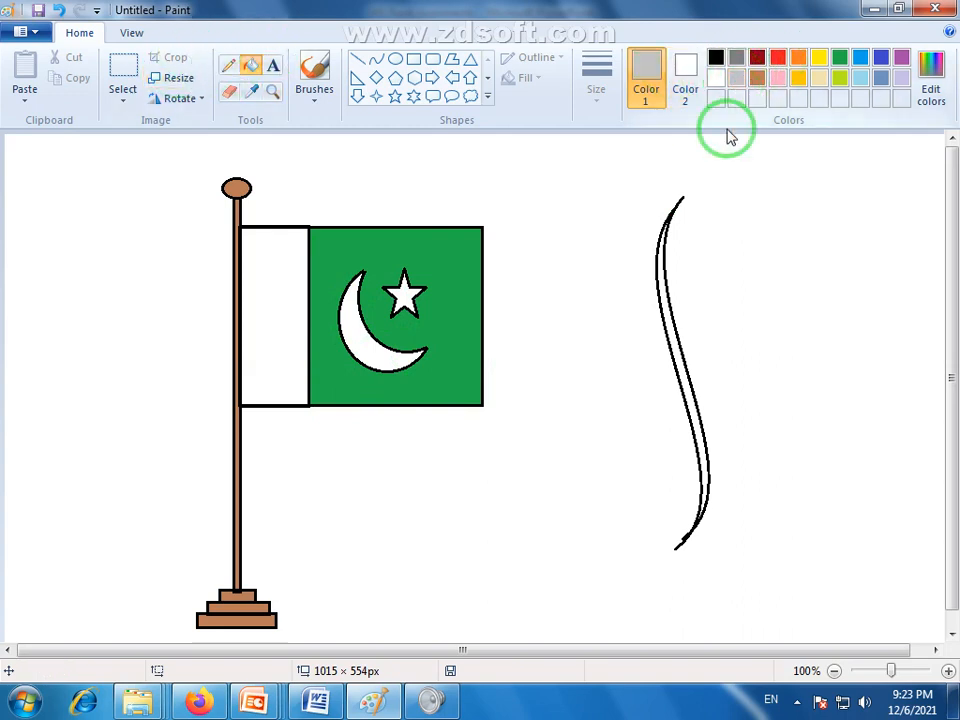
pyautogui.click(700, 410)
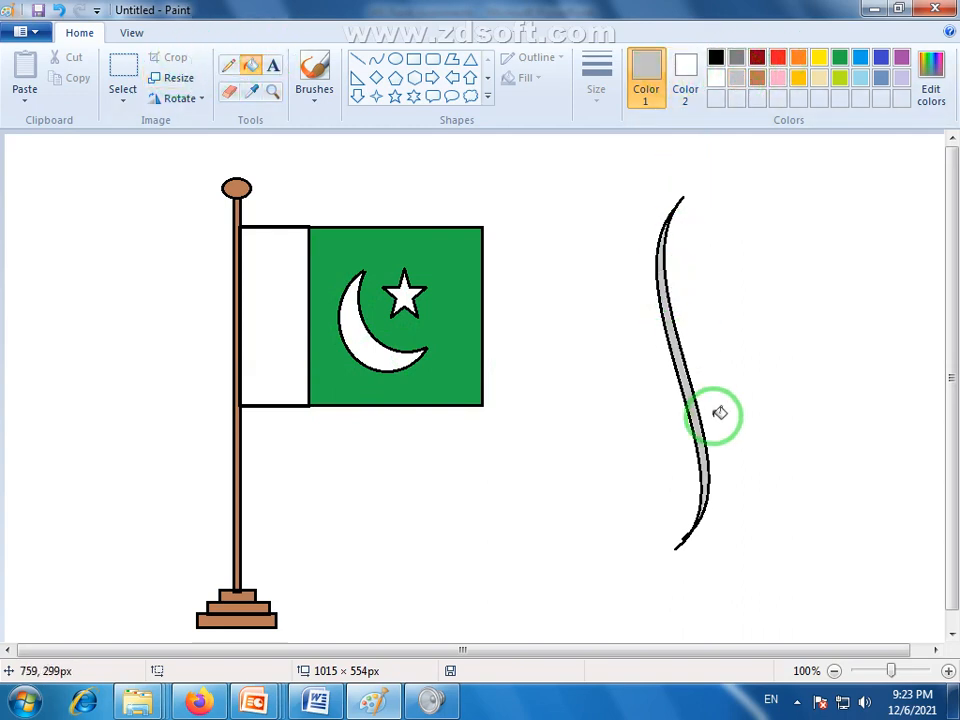
# Move the gray rope onto the flagpole so it crosses the pole from just below the finial to above the base.
pyautogui.click(116, 68)
pyautogui.moveTo(733, 177); pyautogui.dragTo(651, 568)
pyautogui.moveTo(694, 343); pyautogui.dragTo(248, 344)
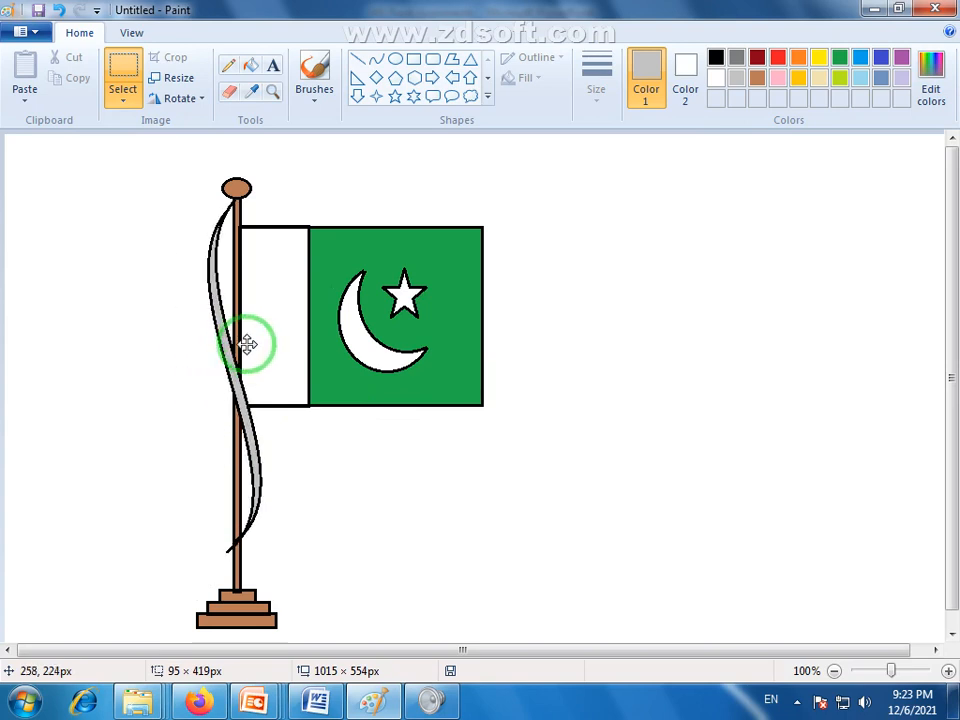
pyautogui.click(500, 487)
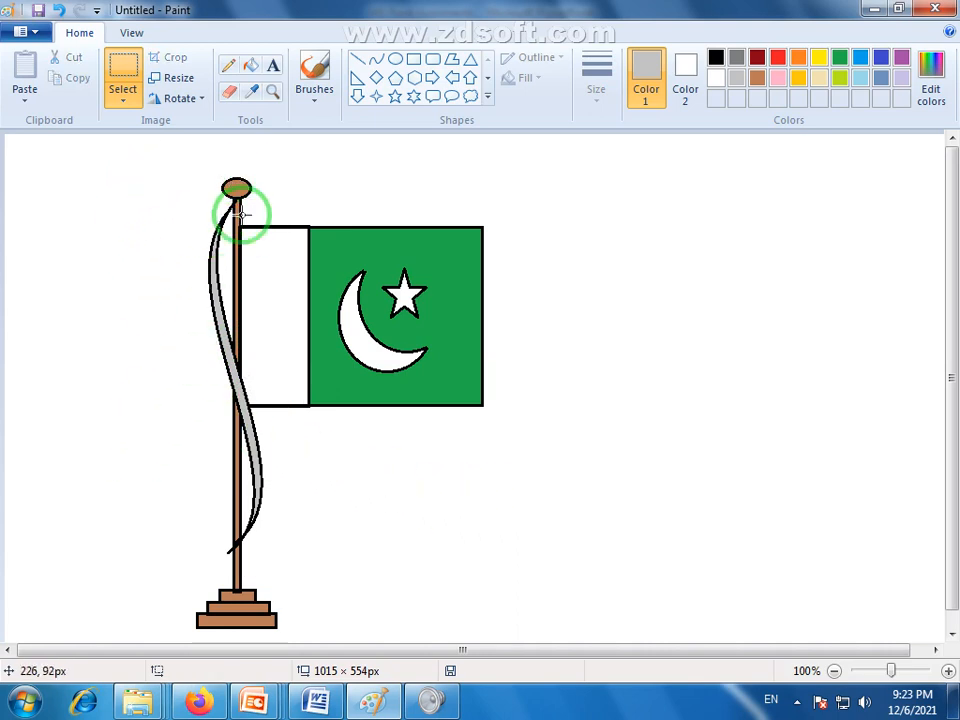
# Move the complete flag, pole and base up into the canvas's upper-left corner area.
pyautogui.moveTo(184, 166)
pyautogui.mouseDown()
pyautogui.moveTo(274, 549)
pyautogui.moveTo(401, 641)
pyautogui.moveTo(501, 630)
pyautogui.mouseUp()
pyautogui.moveTo(350, 439)
pyautogui.mouseDown()
pyautogui.moveTo(253, 416)
pyautogui.moveTo(231, 431)
pyautogui.moveTo(201, 426)
pyautogui.moveTo(261, 418)
pyautogui.moveTo(216, 420)
pyautogui.mouseUp()
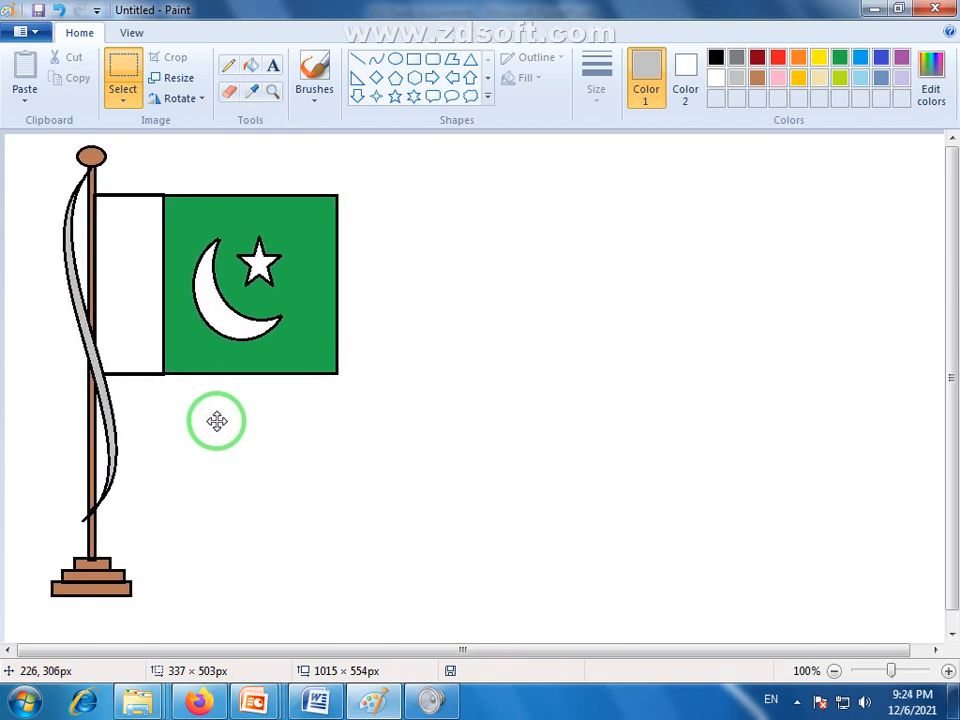
pyautogui.click(517, 457)
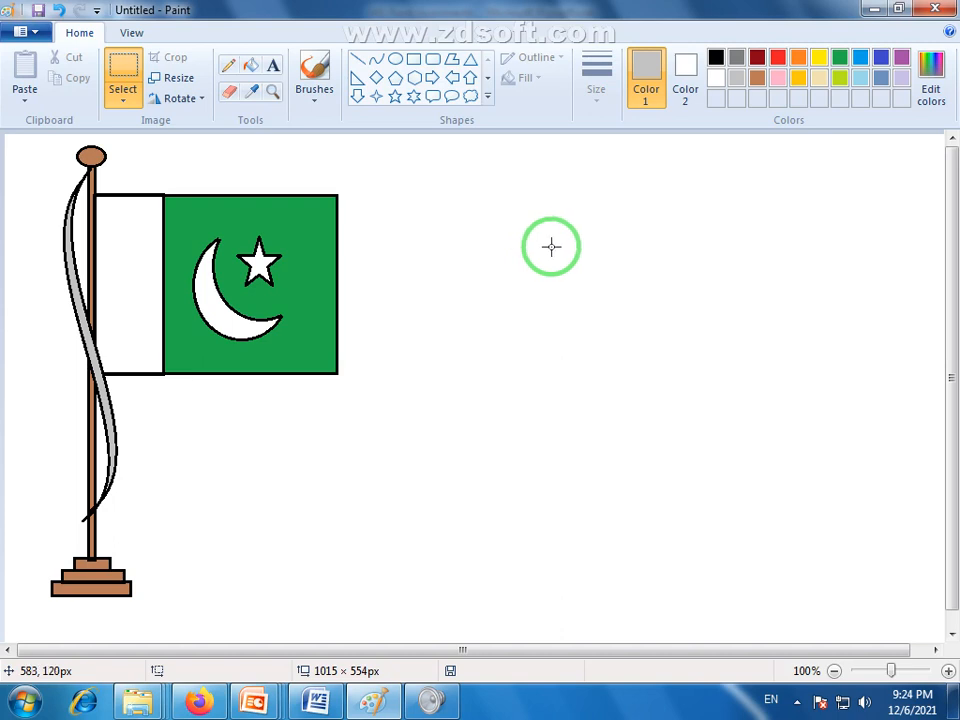
# Draw a black horizontal wavy curve about 295 px wide in the empty area beside the flag.
pyautogui.click(378, 61)
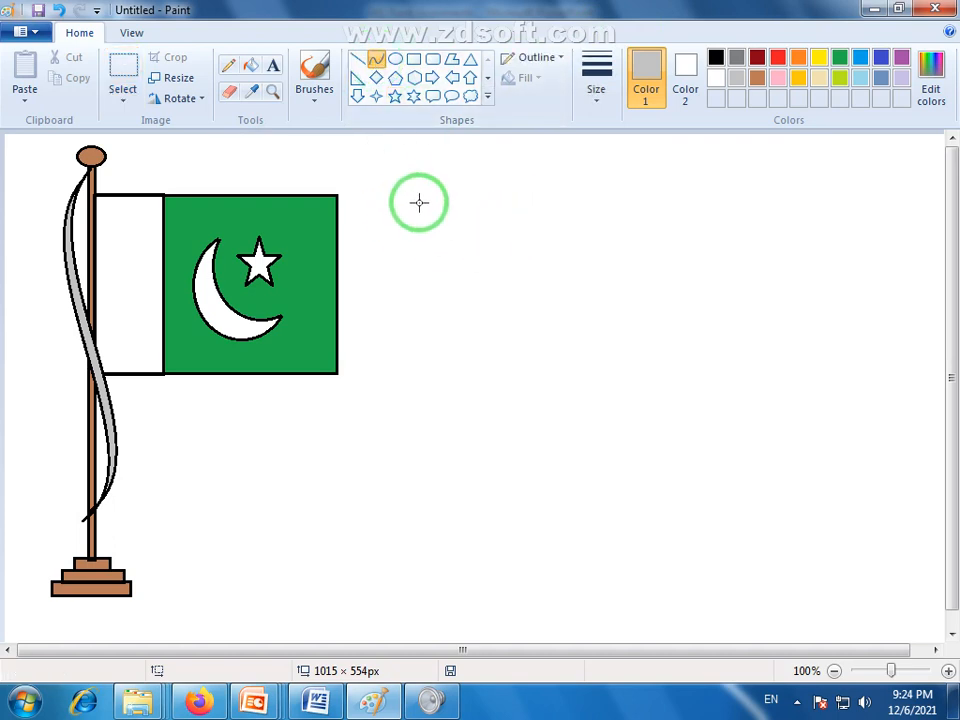
pyautogui.moveTo(434, 198)
pyautogui.mouseDown()
pyautogui.moveTo(735, 264)
pyautogui.moveTo(705, 228)
pyautogui.mouseUp()
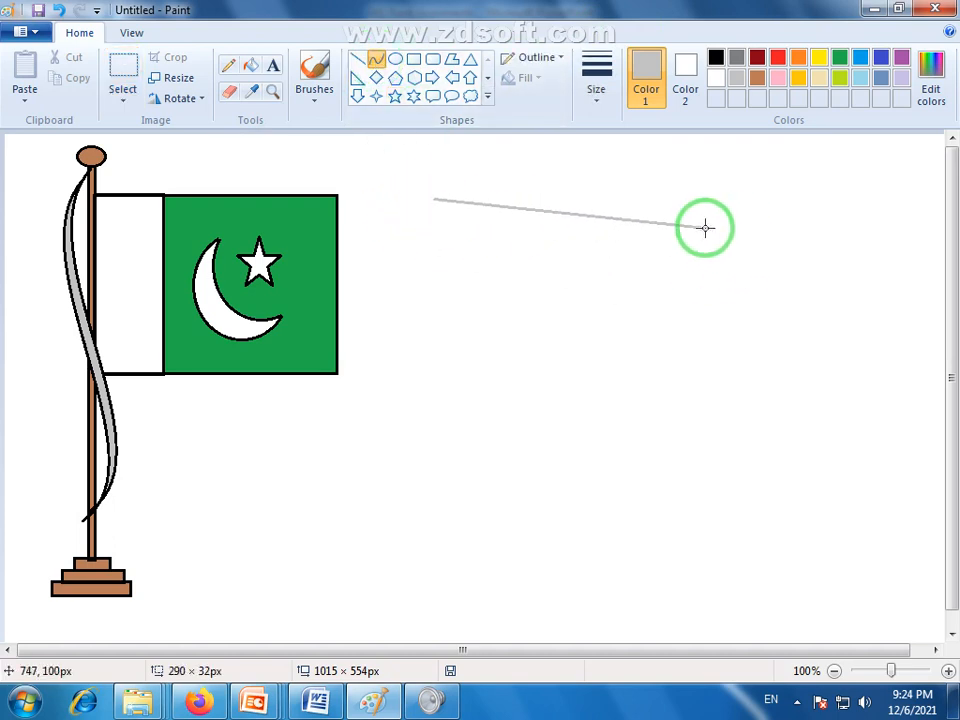
pyautogui.click(716, 60)
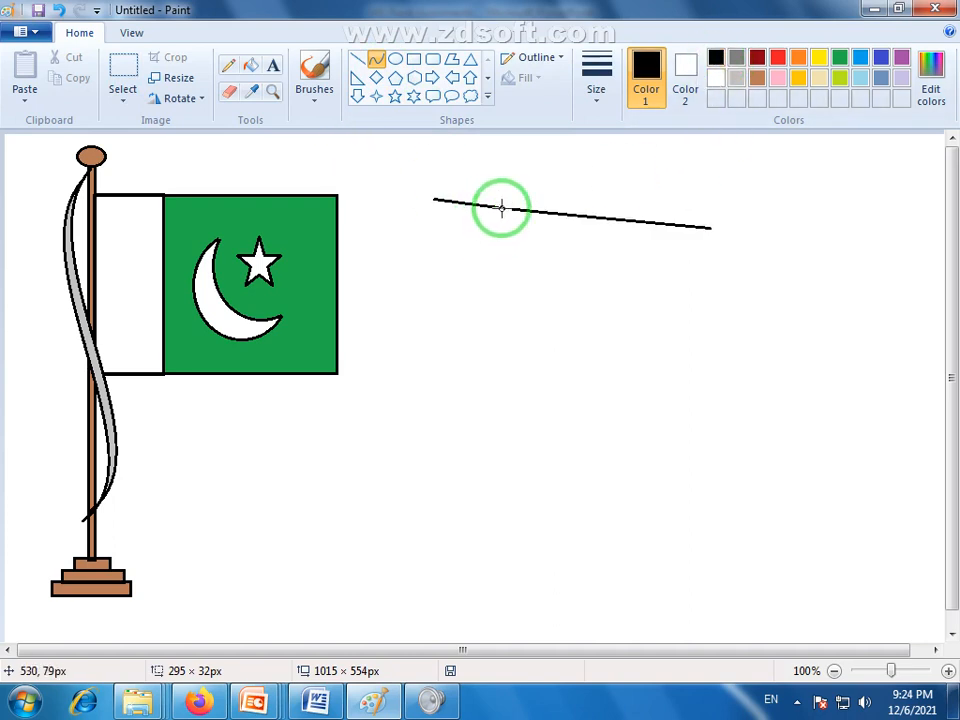
pyautogui.moveTo(497, 210); pyautogui.dragTo(547, 262)
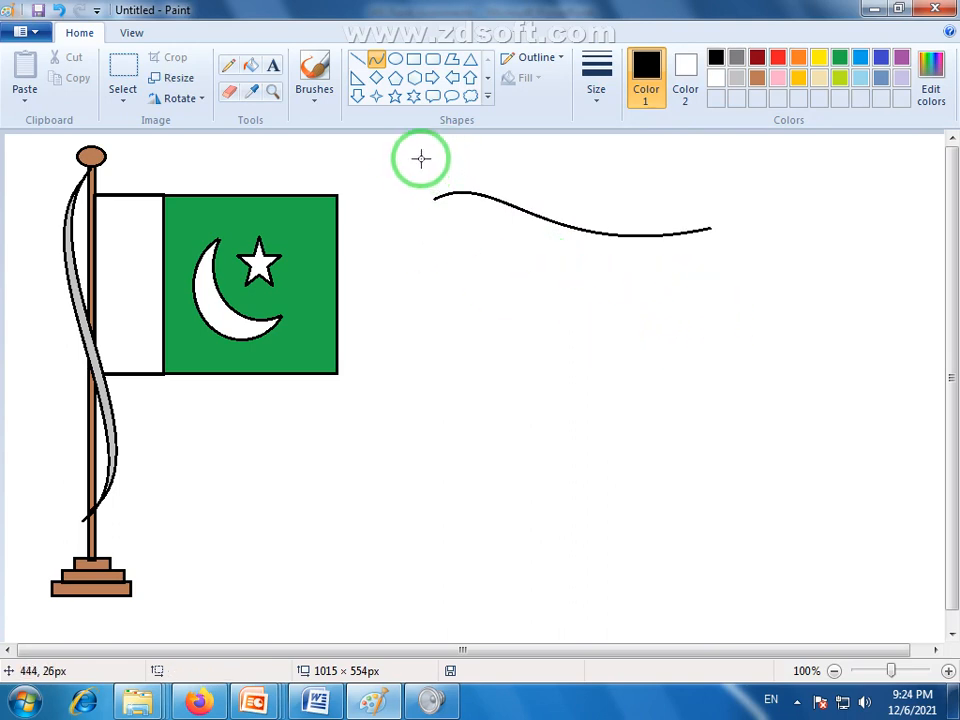
# Duplicate the horizontal wavy curve directly below the original as the lower edge of a waving flag.
pyautogui.click(122, 64)
pyautogui.moveTo(419, 160); pyautogui.dragTo(729, 264)
pyautogui.moveTo(568, 218); pyautogui.dragTo(566, 407)
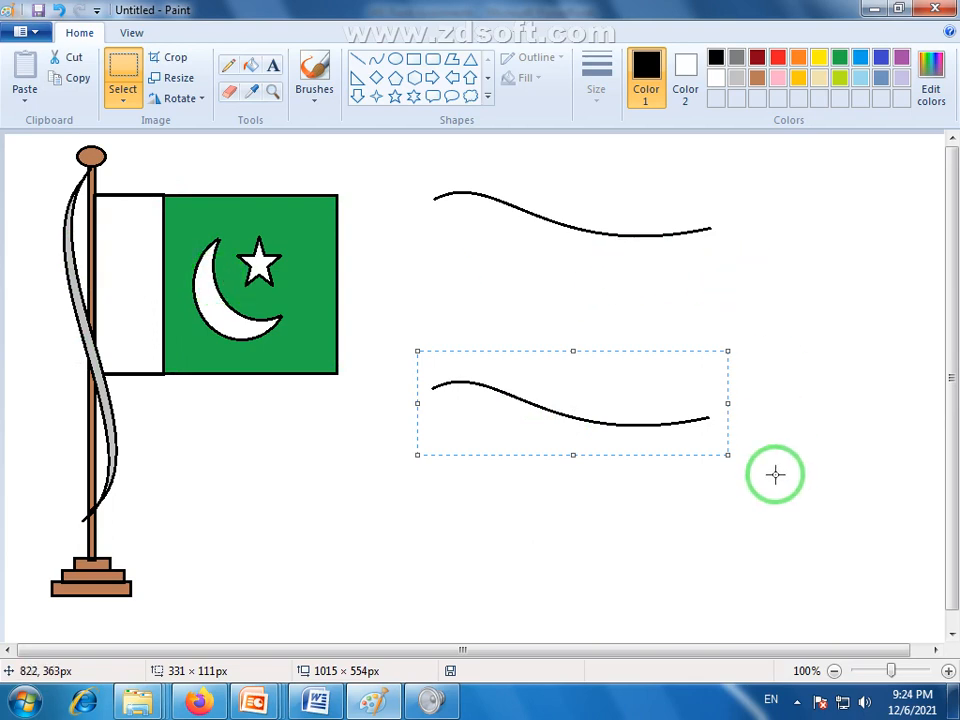
pyautogui.click(767, 382)
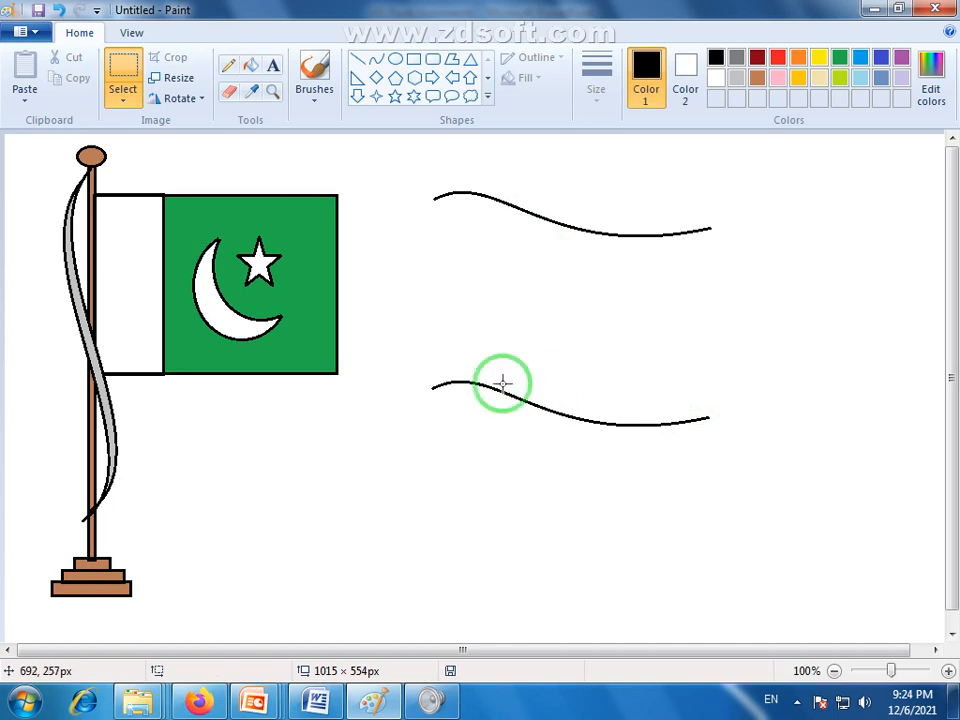
# Shift the lower wavy curve to the right so it is offset from the upper one.
pyautogui.moveTo(405, 350); pyautogui.dragTo(770, 475)
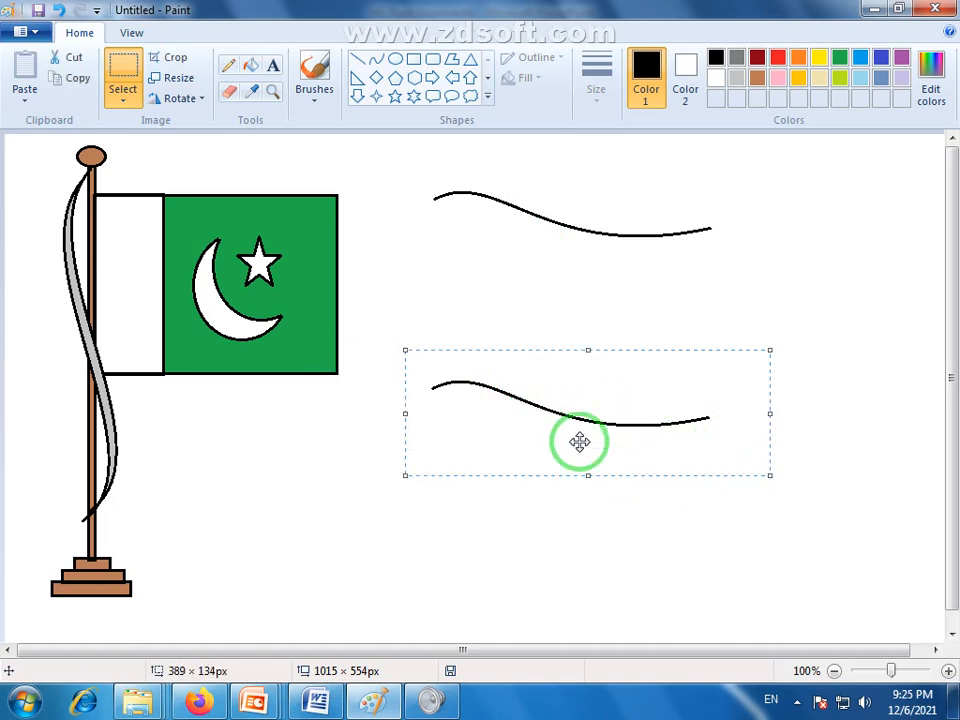
pyautogui.moveTo(583, 441); pyautogui.dragTo(587, 441)
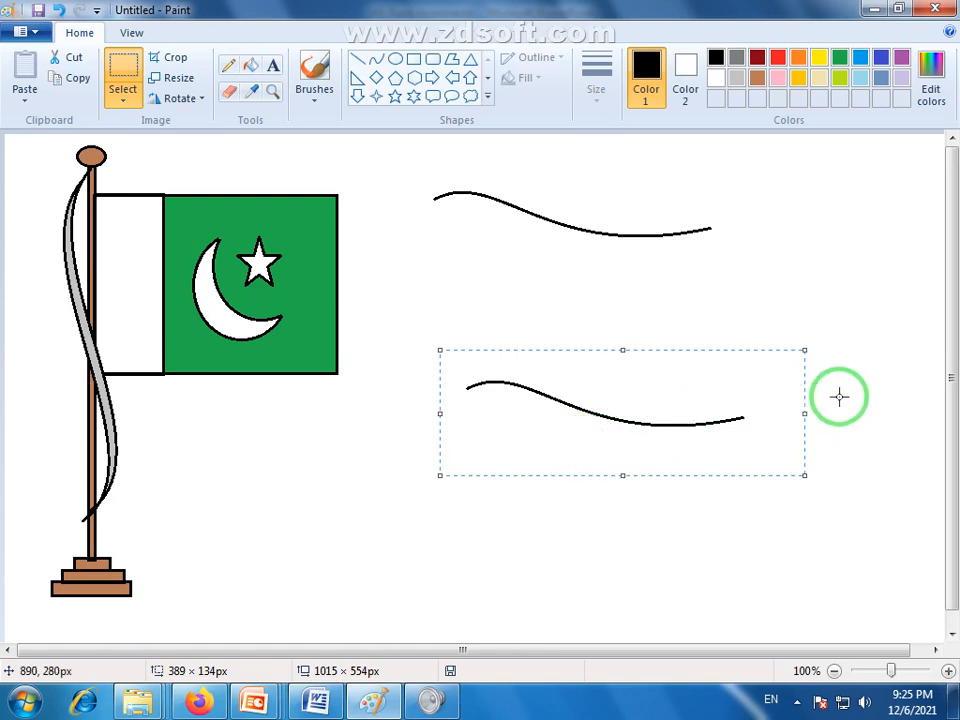
pyautogui.click(835, 430)
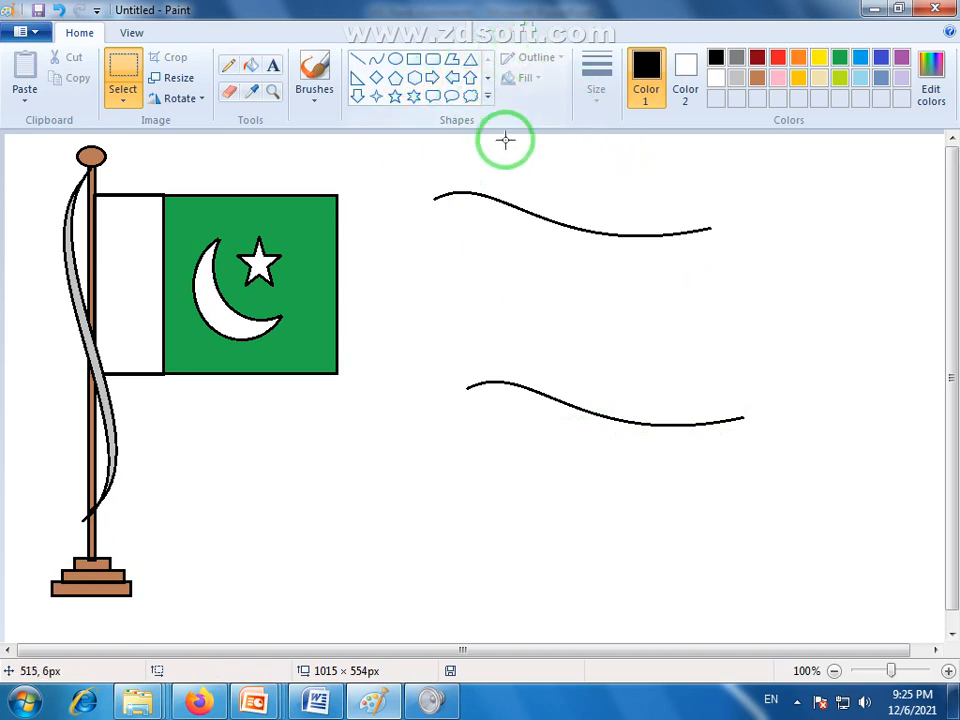
# Draw an S-shaped curve about 205 px tall joining the right ends of the upper and lower wavy lines.
pyautogui.click(357, 59)
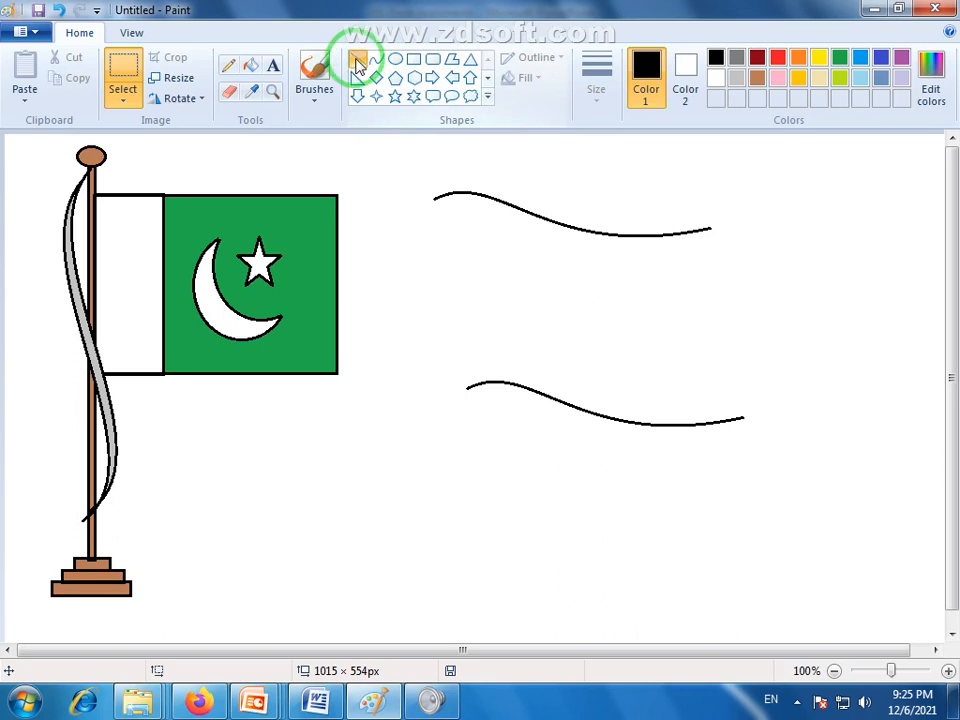
pyautogui.click(376, 59)
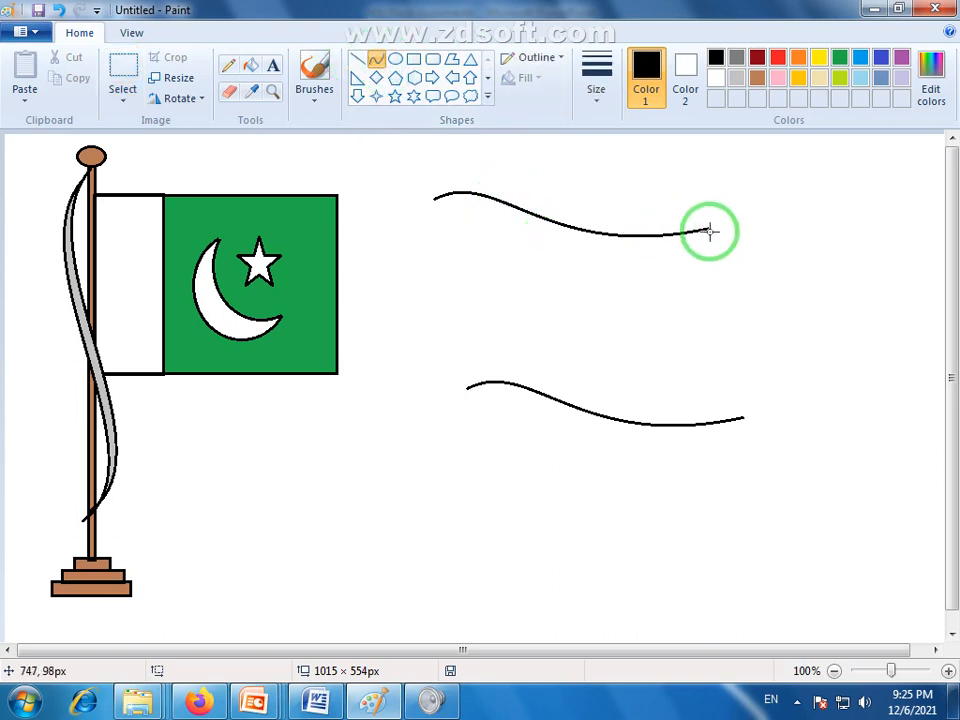
pyautogui.moveTo(710, 230); pyautogui.dragTo(745, 416)
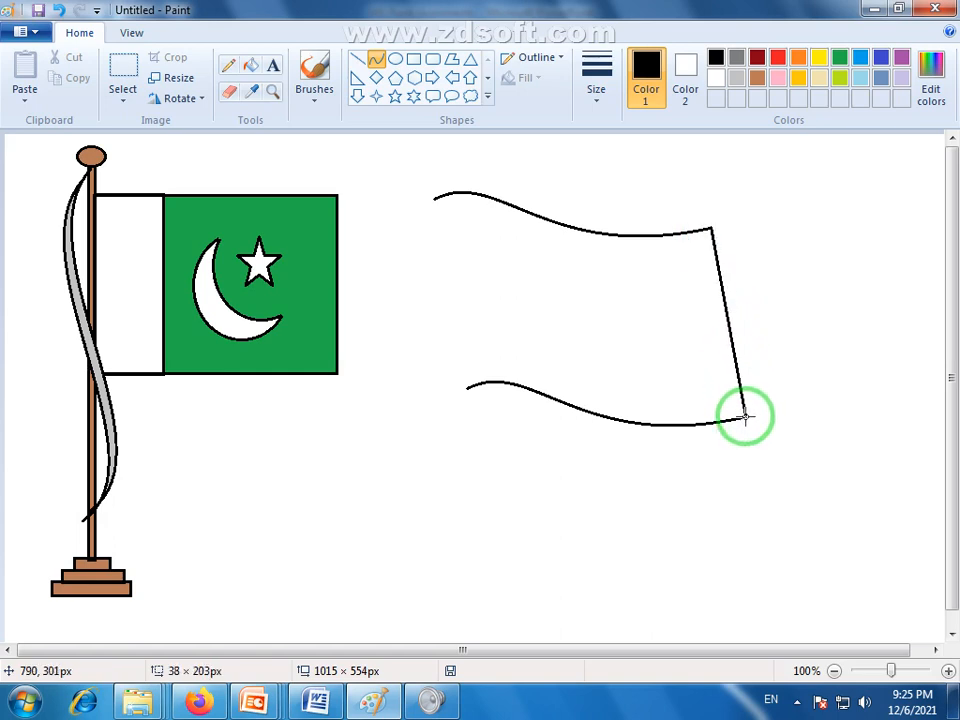
pyautogui.moveTo(746, 360); pyautogui.dragTo(739, 326)
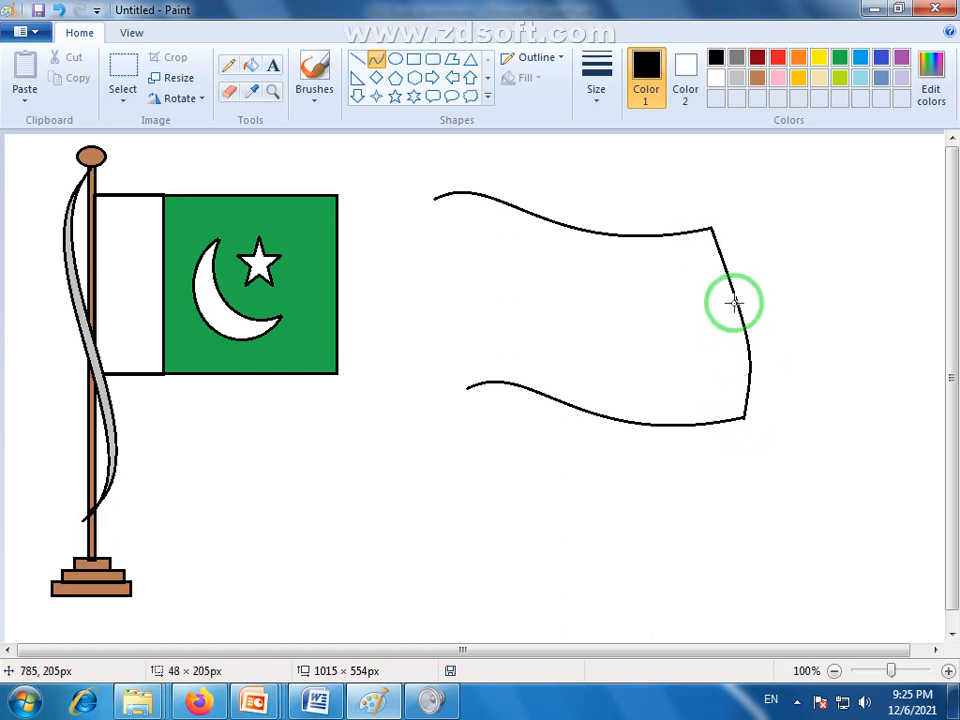
pyautogui.moveTo(725, 271); pyautogui.dragTo(688, 336)
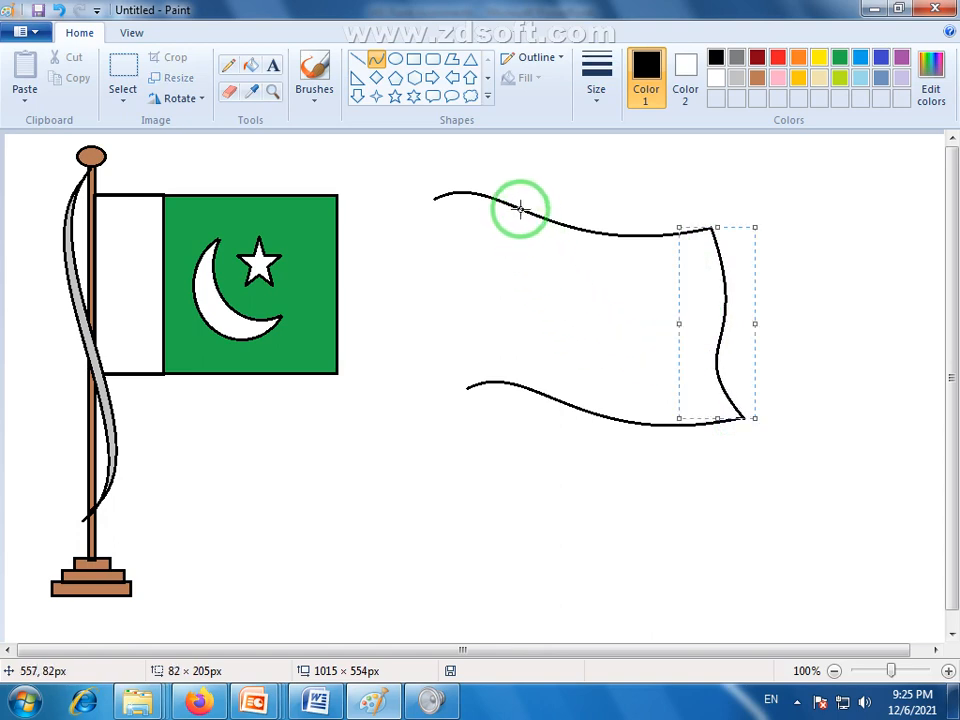
pyautogui.moveTo(516, 206); pyautogui.dragTo(537, 389)
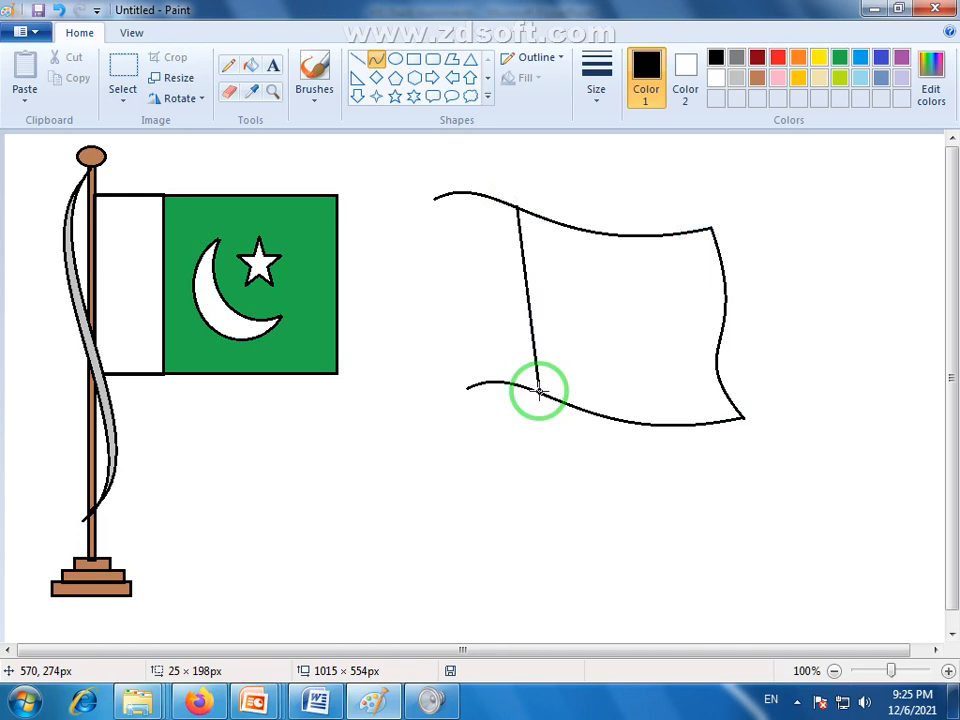
pyautogui.moveTo(538, 303); pyautogui.dragTo(535, 268)
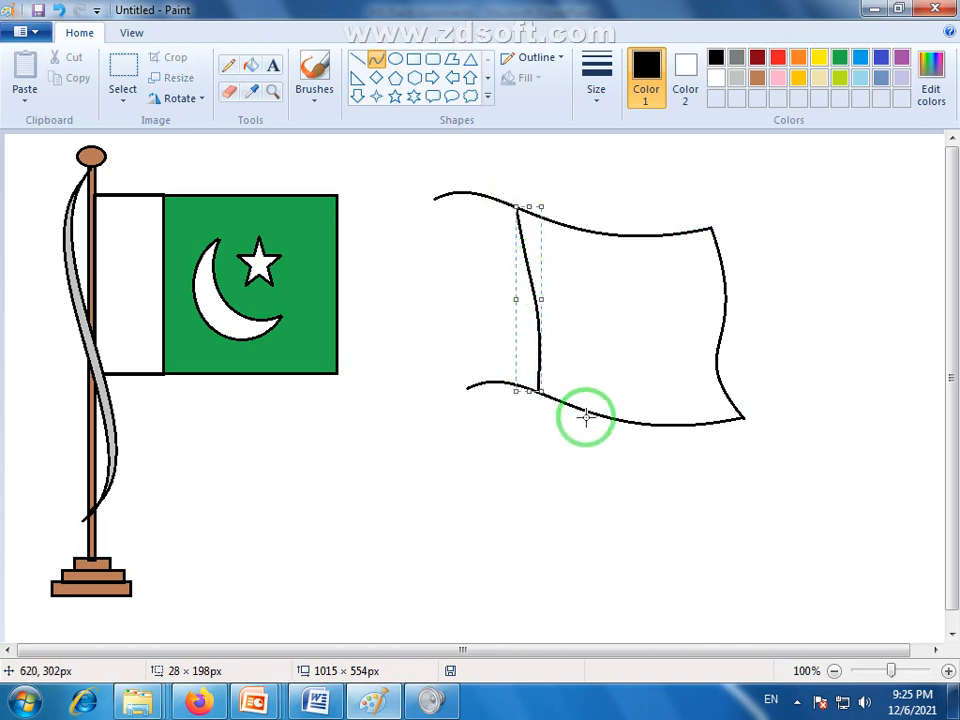
pyautogui.hotkey('ctrl', 'z')
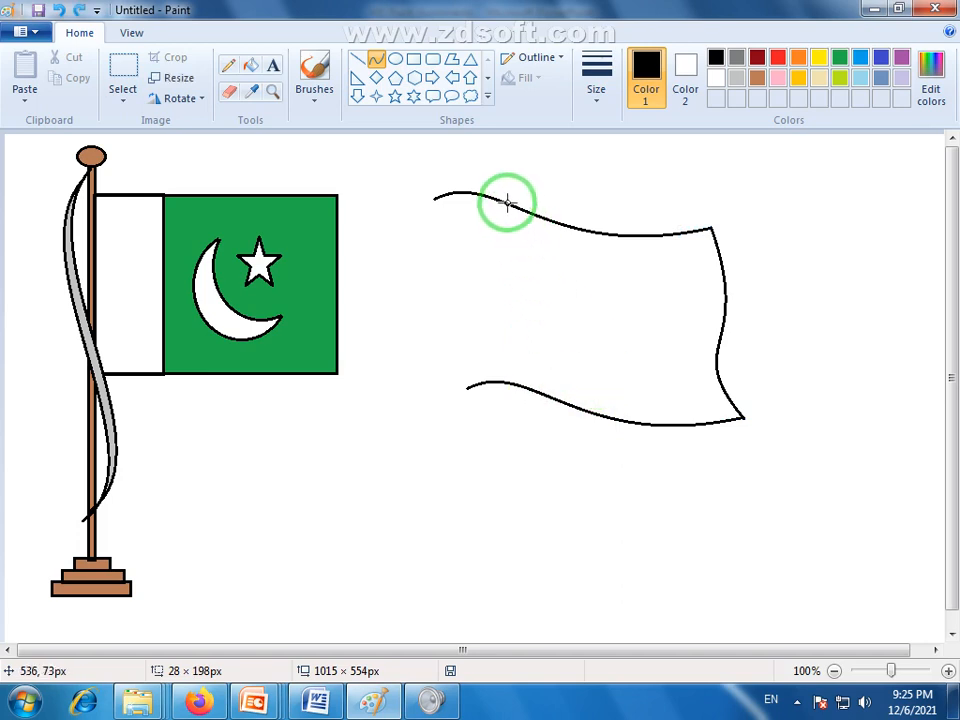
# Draw an S-shaped divider curve about 205 px tall between the upper and lower wavy edges, near the waving flag's open end.
pyautogui.moveTo(503, 203); pyautogui.dragTo(540, 392)
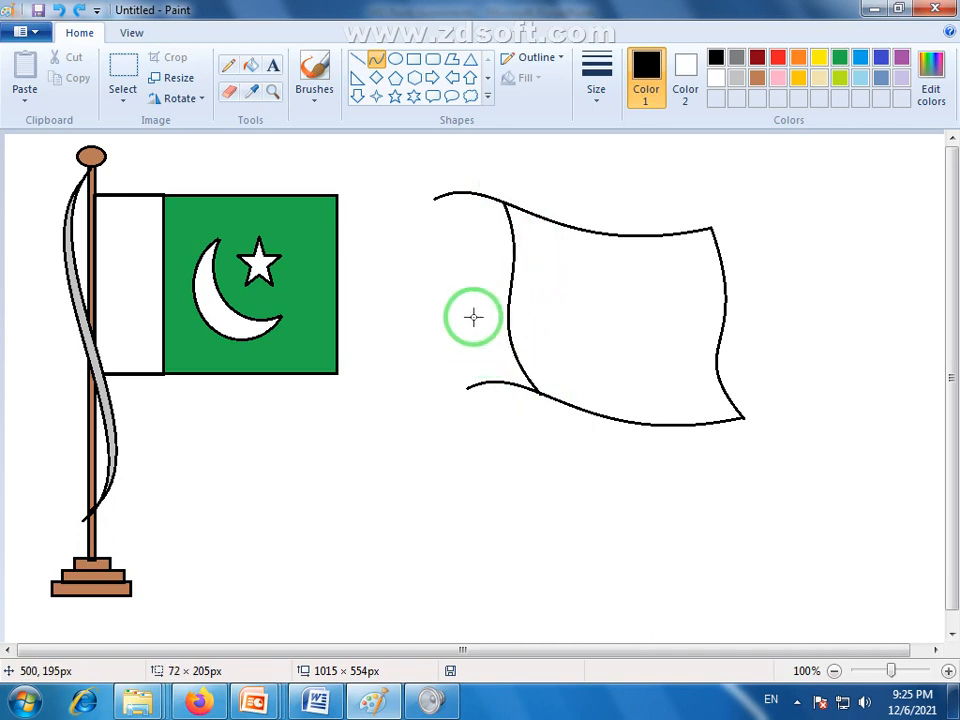
pyautogui.click(508, 439)
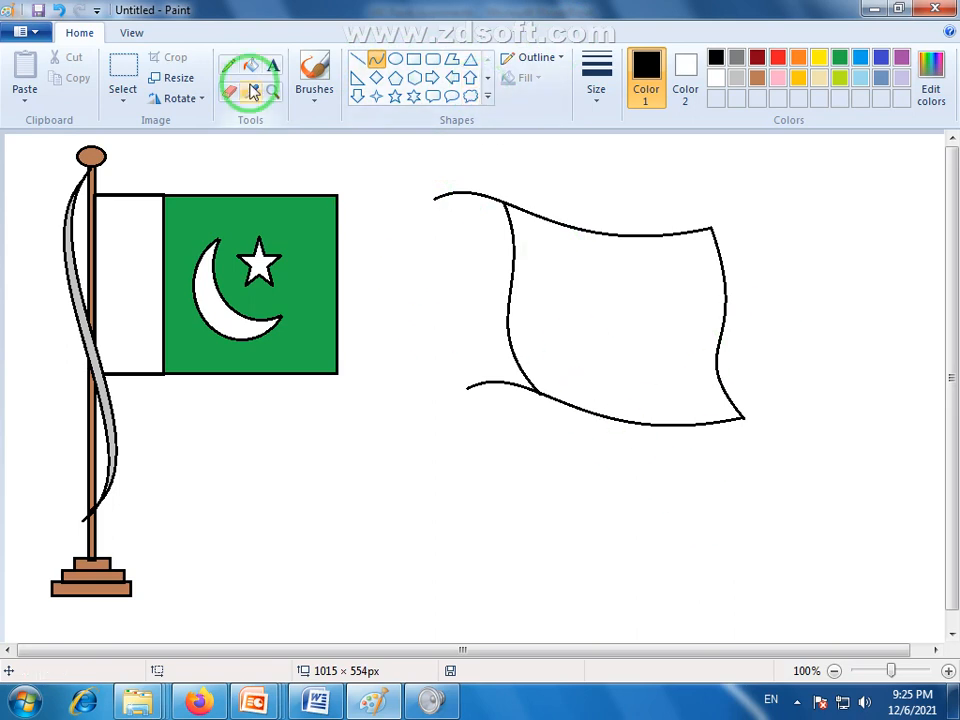
# Draw a tall, narrow rectangular pole along the waving flag's open end, starting slightly above the upper wavy edge.
pyautogui.click(413, 59)
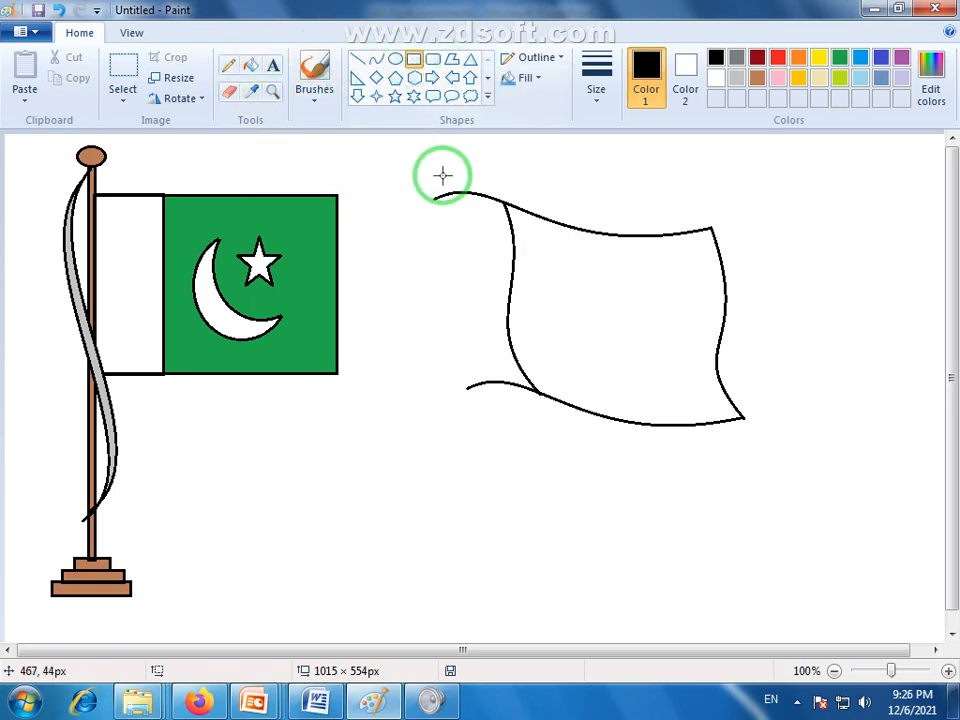
pyautogui.moveTo(435, 170); pyautogui.dragTo(428, 600)
pyautogui.click(465, 581)
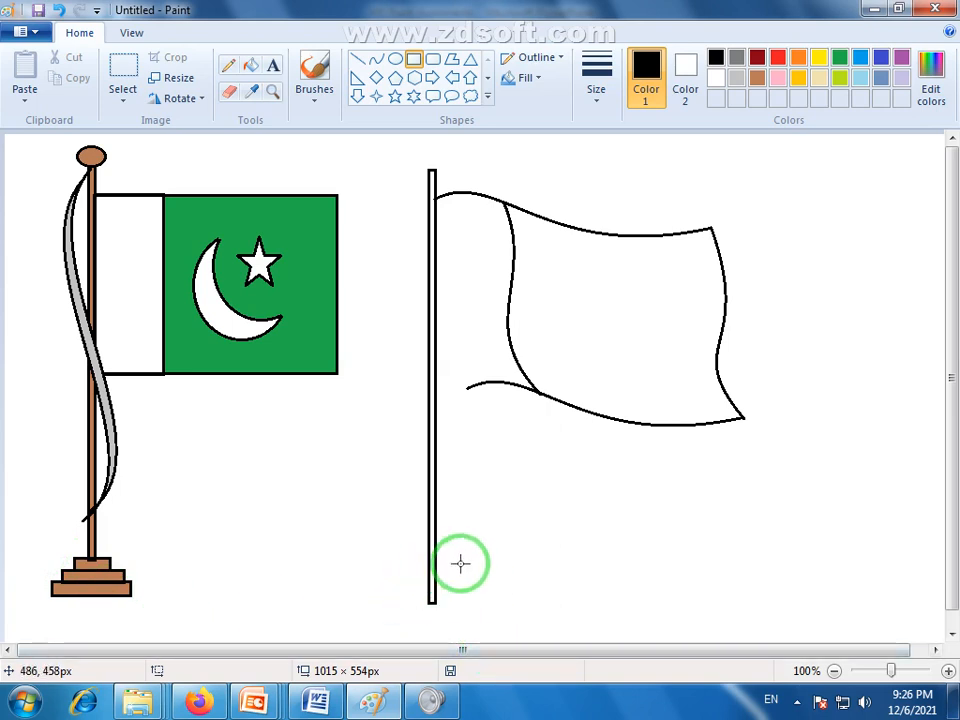
# Draw a three-step base of stacked, downward-widening rectangles around the new pole's foot, the top one about 46 × 19 px.
pyautogui.moveTo(411, 560); pyautogui.dragTo(463, 581)
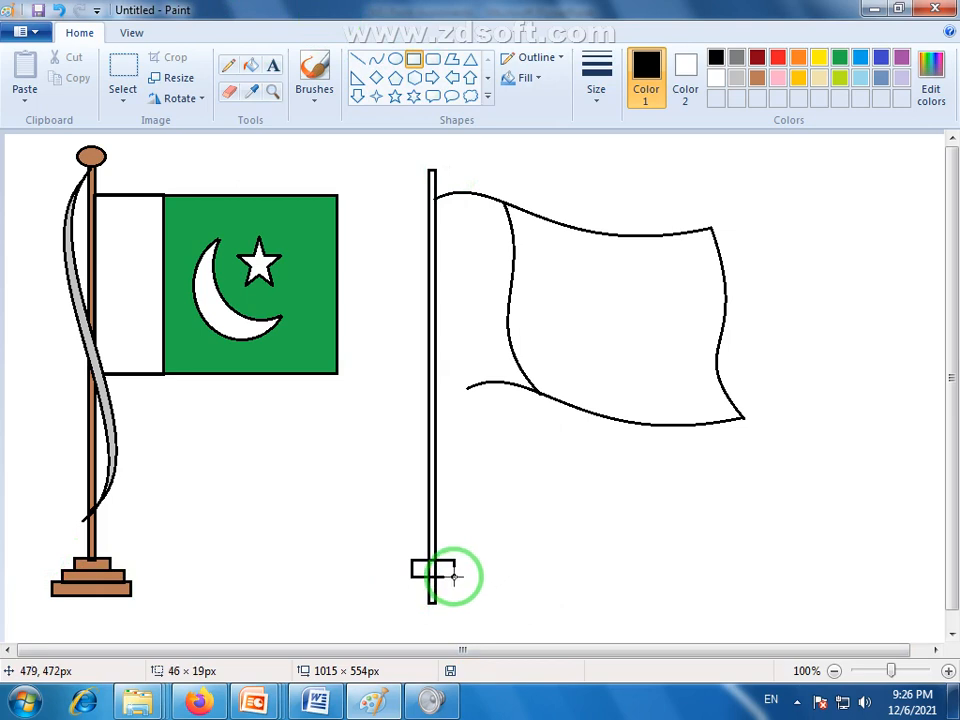
pyautogui.click(393, 577)
pyautogui.moveTo(397, 572); pyautogui.dragTo(468, 591)
pyautogui.click(389, 594)
pyautogui.moveTo(389, 589); pyautogui.dragTo(476, 605)
pyautogui.click(535, 615)
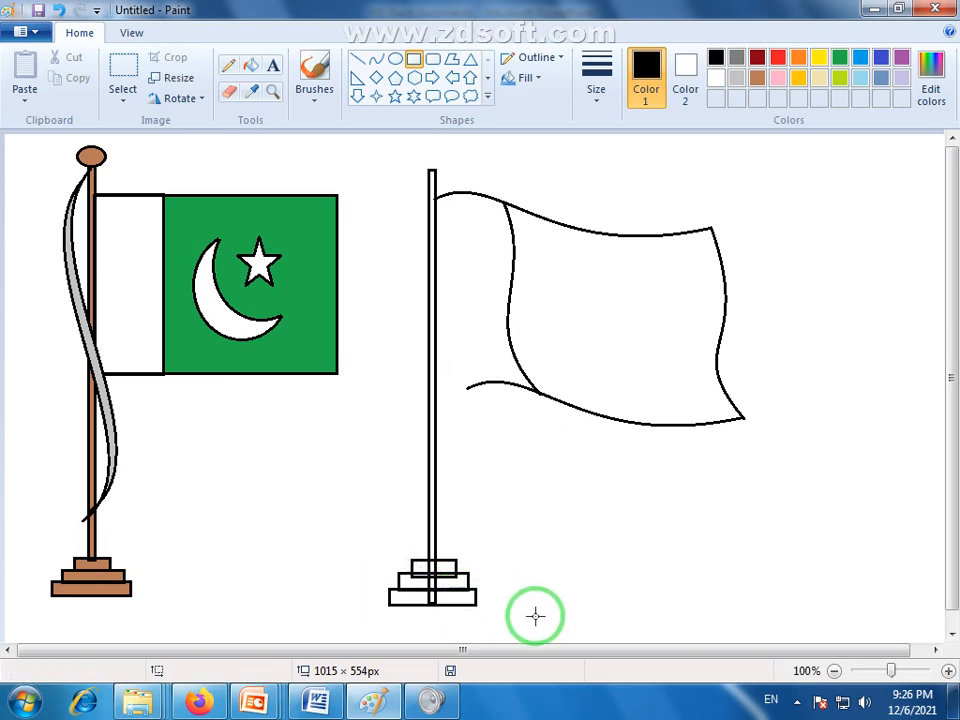
# Draw a round knob about 31 × 27 px on top of the new pole.
pyautogui.click(395, 58)
pyautogui.moveTo(416, 147); pyautogui.dragTo(446, 173)
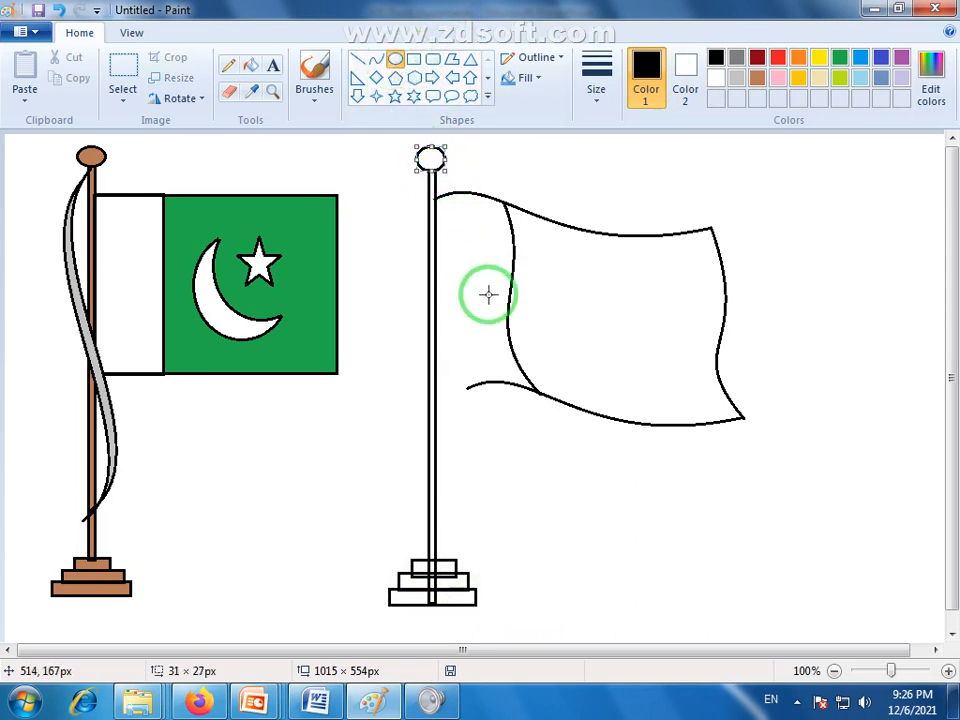
pyautogui.click(525, 462)
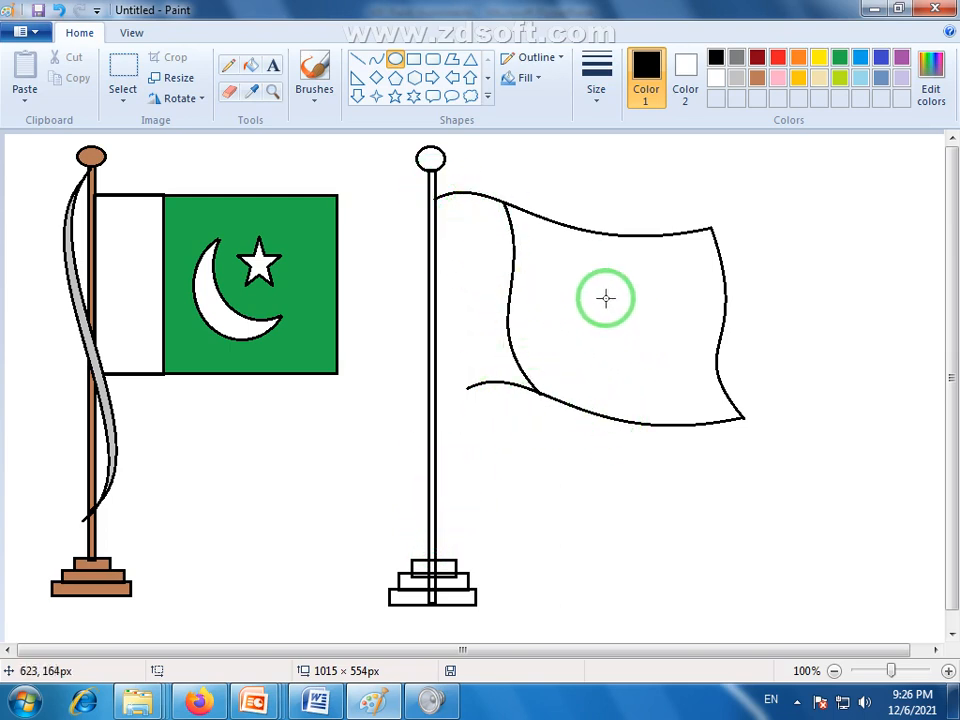
# Draw a rope curve about 354 px tall along the new pole, bowed outward to meet the free end of the lower wavy edge.
pyautogui.click(376, 60)
pyautogui.moveTo(436, 197); pyautogui.dragTo(434, 530)
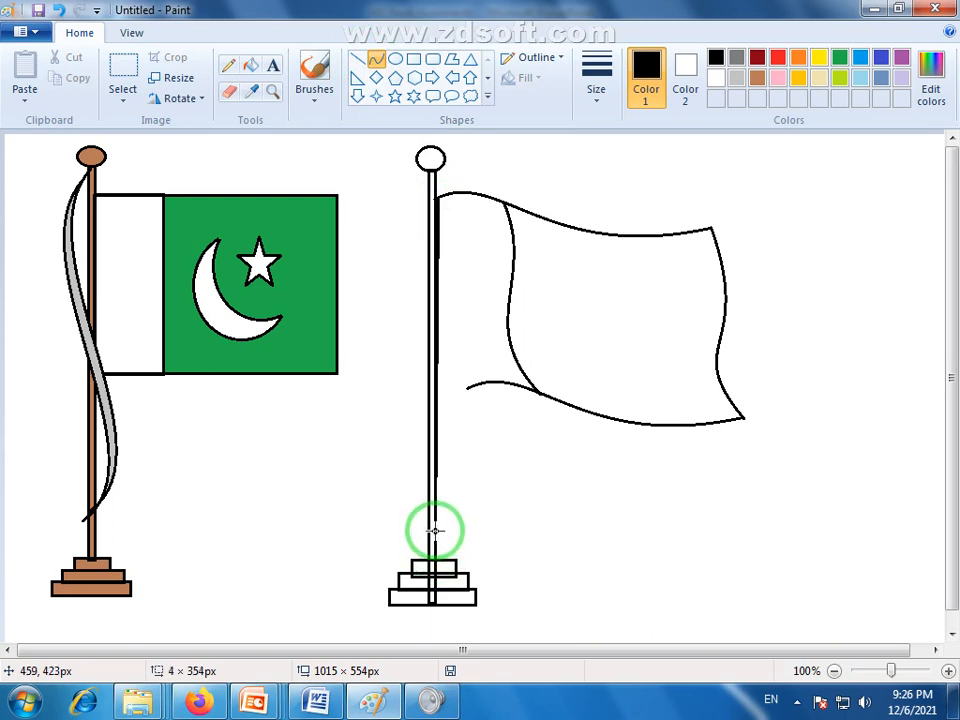
pyautogui.moveTo(436, 314); pyautogui.dragTo(474, 372)
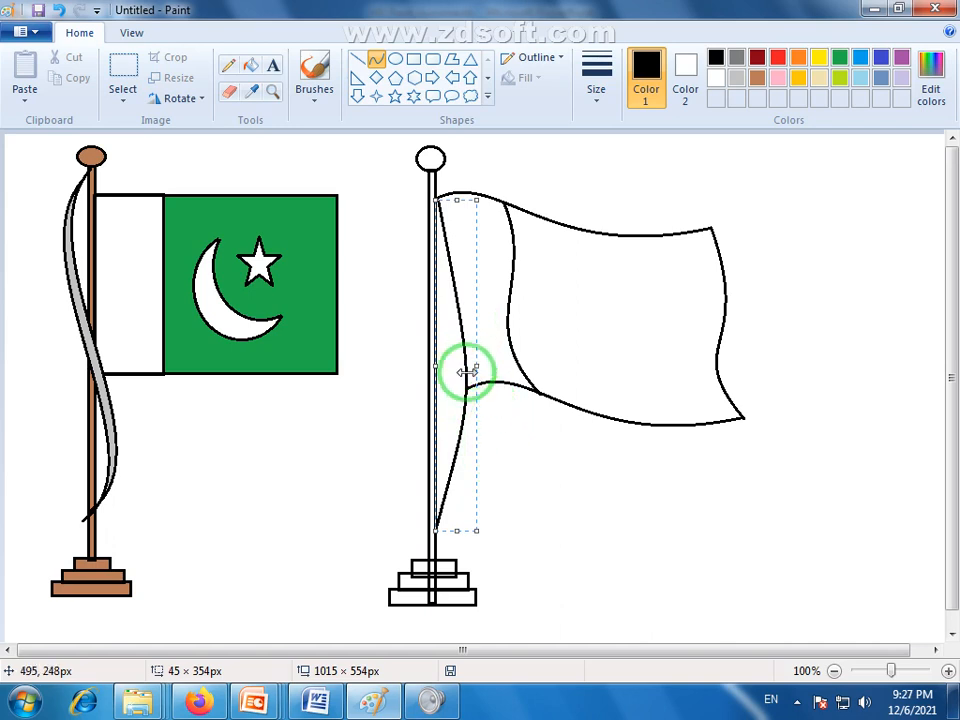
pyautogui.click(574, 475)
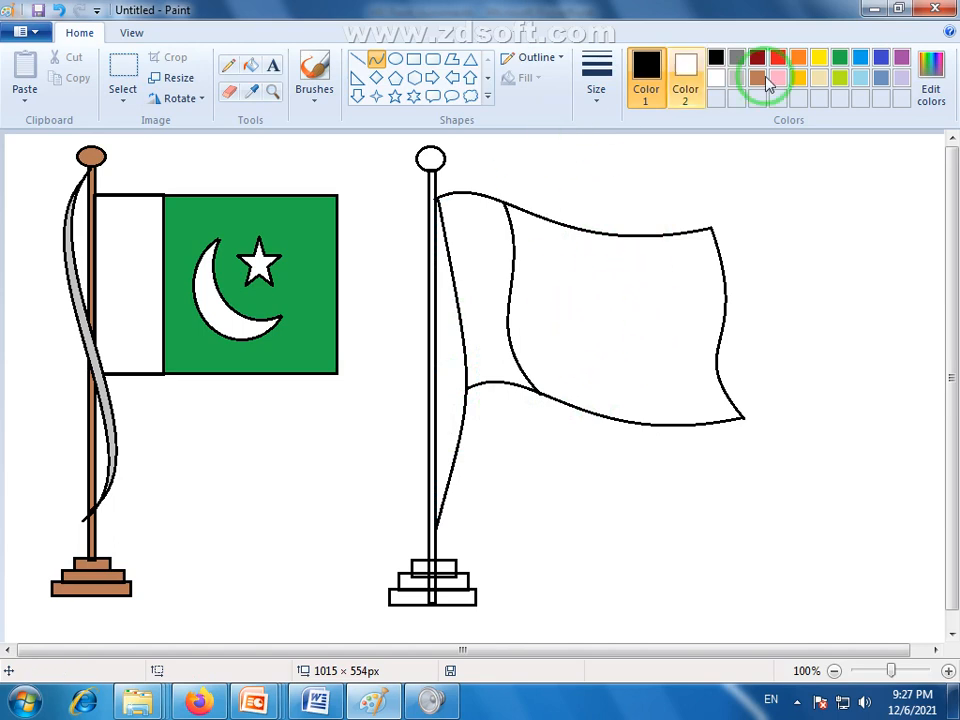
# Draw a circle about 107 × 112 px in the waving flag's main field and duplicate it offset up and to the right.
pyautogui.click(396, 58)
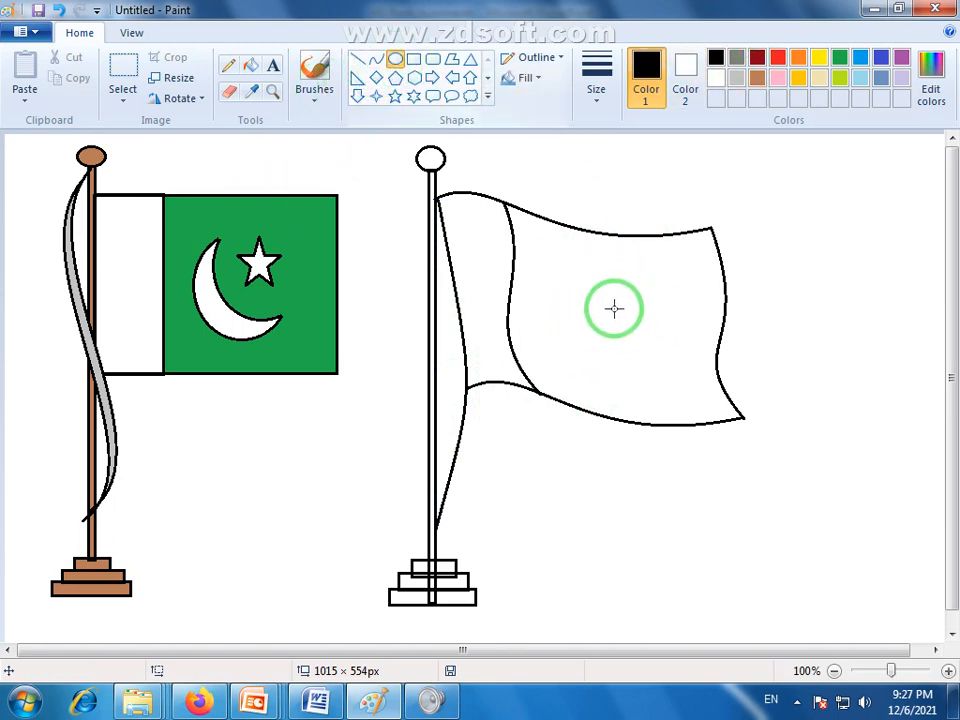
pyautogui.moveTo(561, 270); pyautogui.dragTo(634, 379)
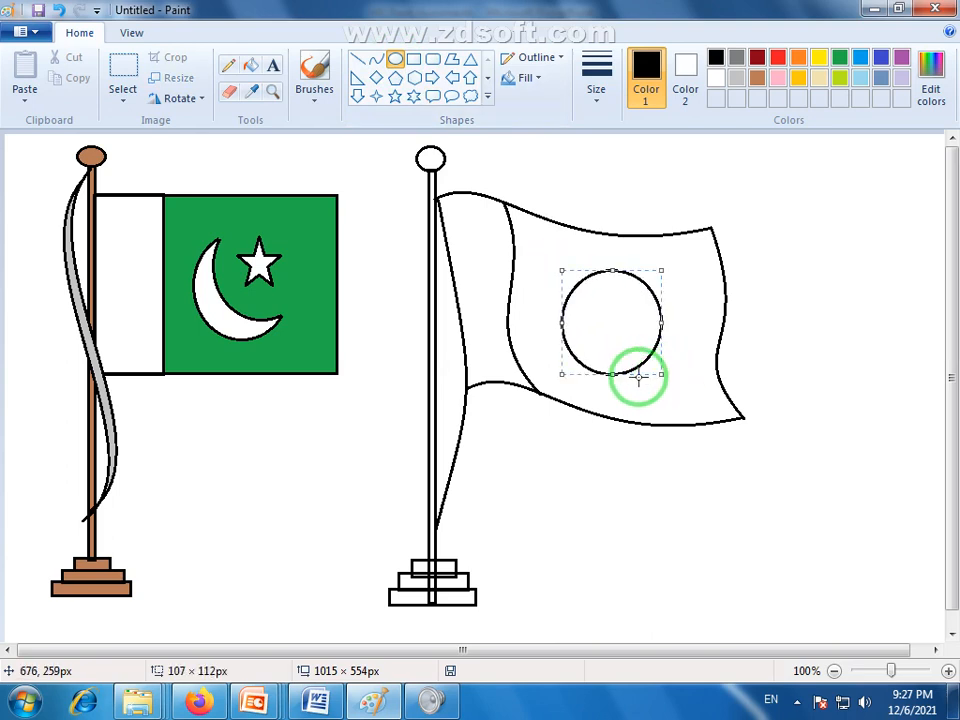
pyautogui.click(696, 326)
pyautogui.click(124, 72)
pyautogui.moveTo(550, 252); pyautogui.dragTo(671, 385)
pyautogui.moveTo(602, 354); pyautogui.dragTo(628, 333)
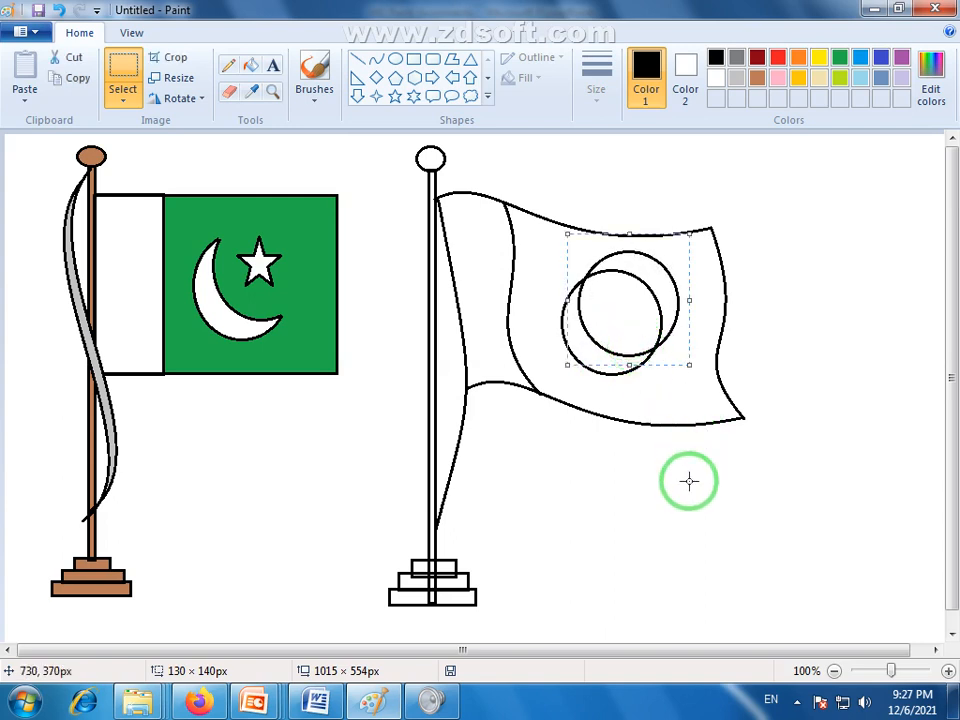
pyautogui.click(688, 480)
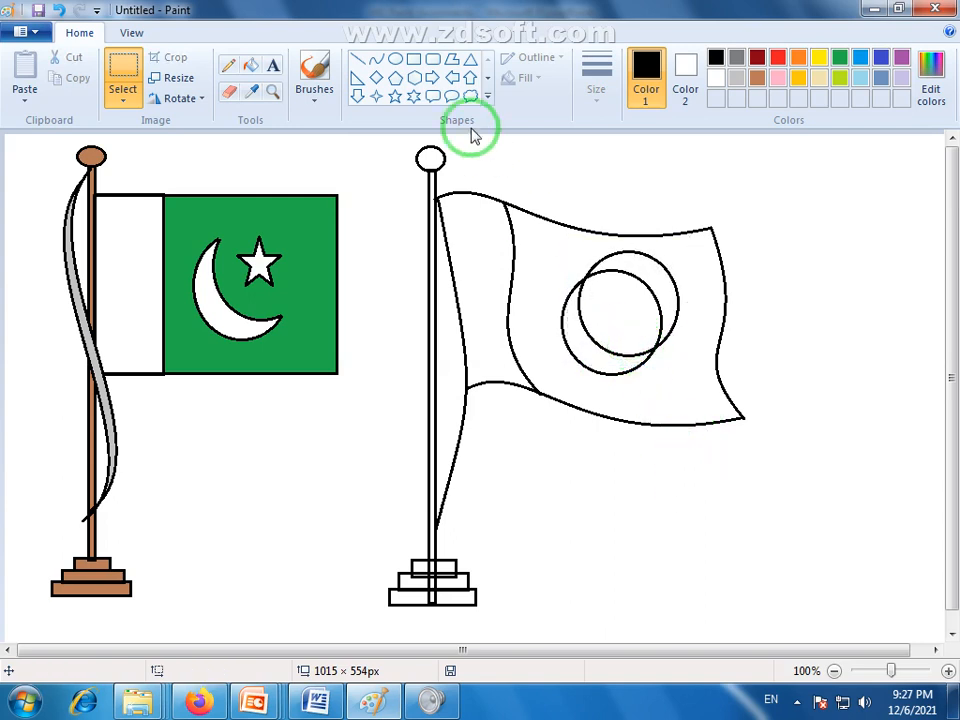
# Erase the excess circle outlines to leave a crescent, and add a five-pointed star about 45 × 53 px in its opening.
pyautogui.click(231, 91)
pyautogui.moveTo(594, 268)
pyautogui.mouseDown()
pyautogui.moveTo(667, 341)
pyautogui.moveTo(605, 264)
pyautogui.moveTo(644, 260)
pyautogui.moveTo(680, 289)
pyautogui.moveTo(675, 325)
pyautogui.moveTo(633, 269)
pyautogui.moveTo(625, 279)
pyautogui.moveTo(652, 322)
pyautogui.mouseUp()
pyautogui.click(394, 96)
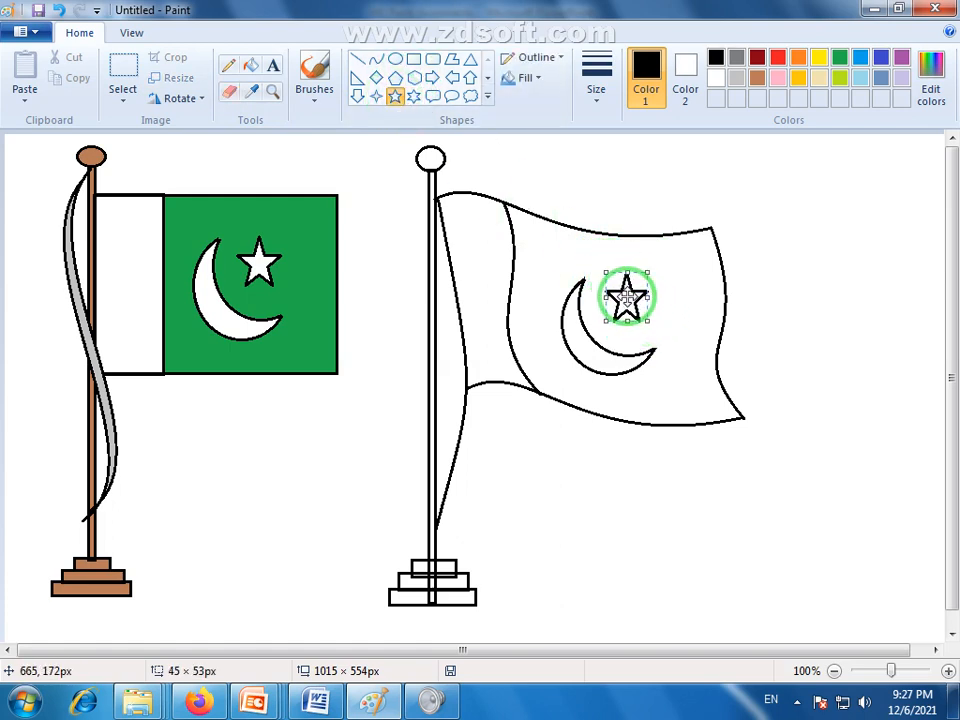
pyautogui.click(677, 471)
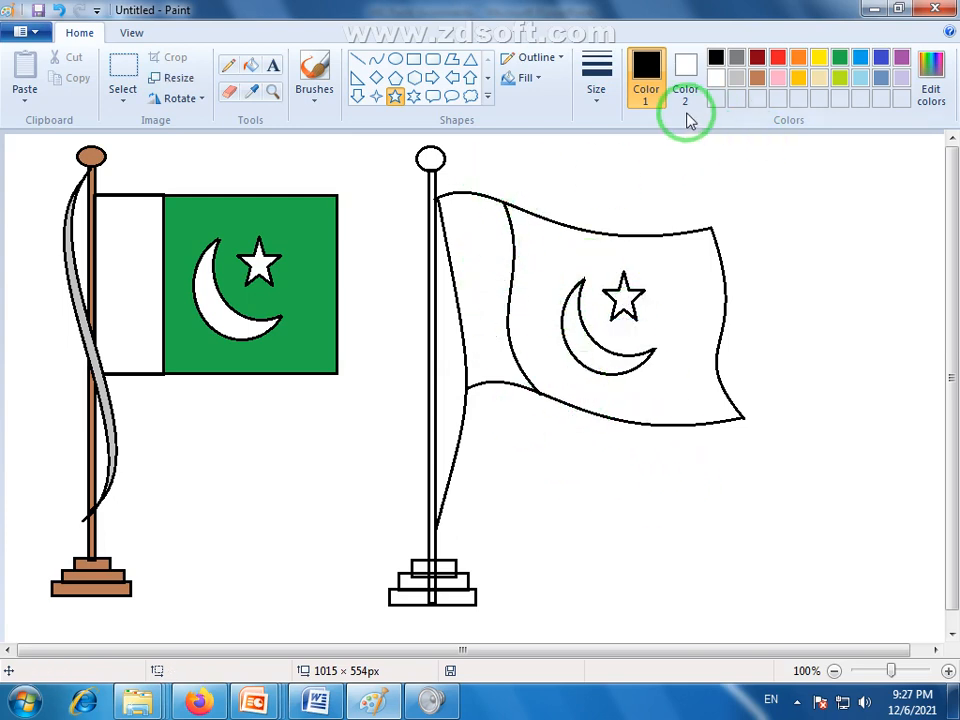
# Fill the waving flag's main field around the crescent and star with green, keeping the strip beside the pole white.
pyautogui.click(840, 60)
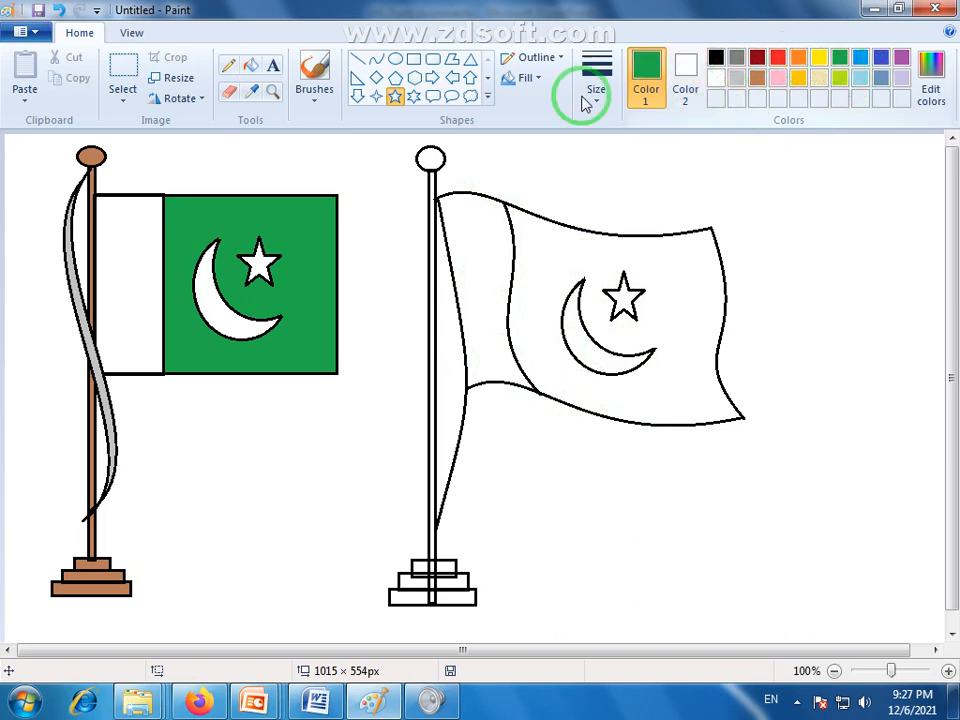
pyautogui.click(251, 65)
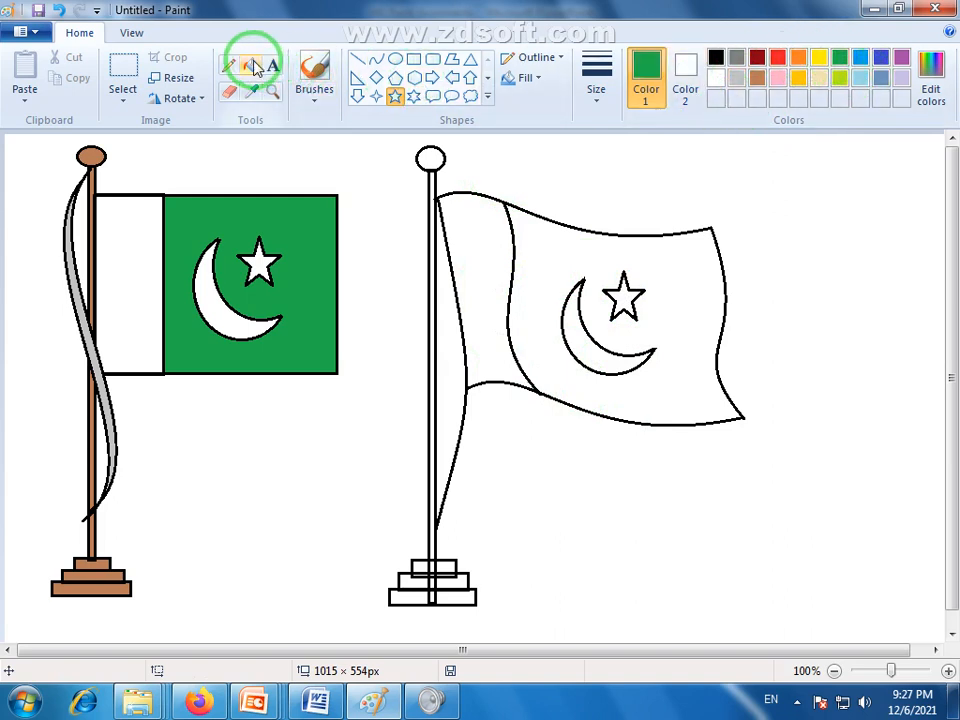
pyautogui.click(492, 243)
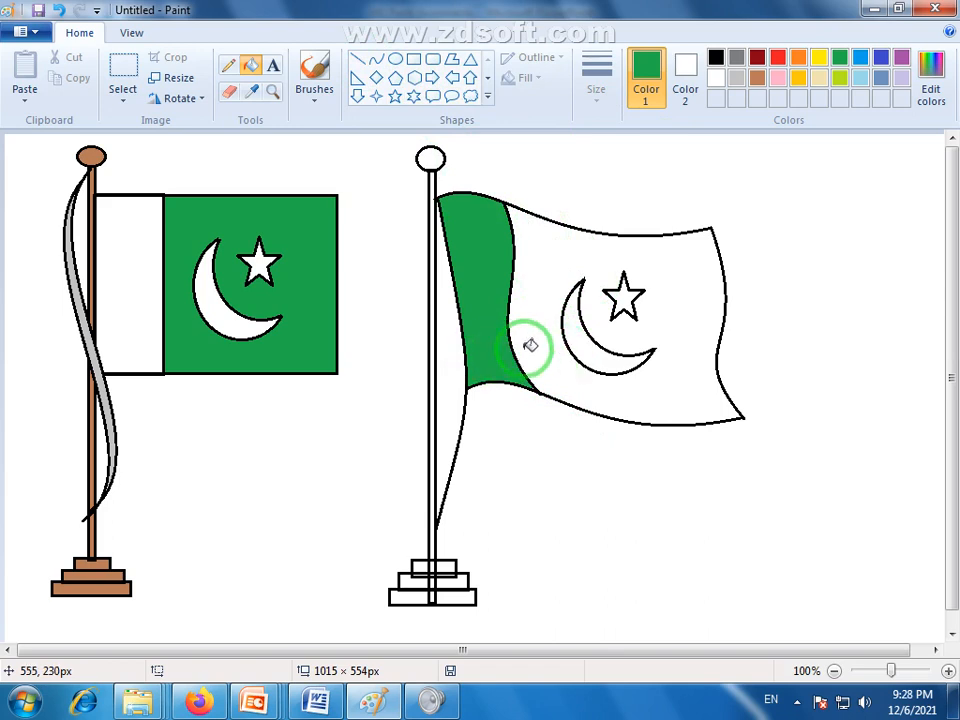
pyautogui.click(592, 284)
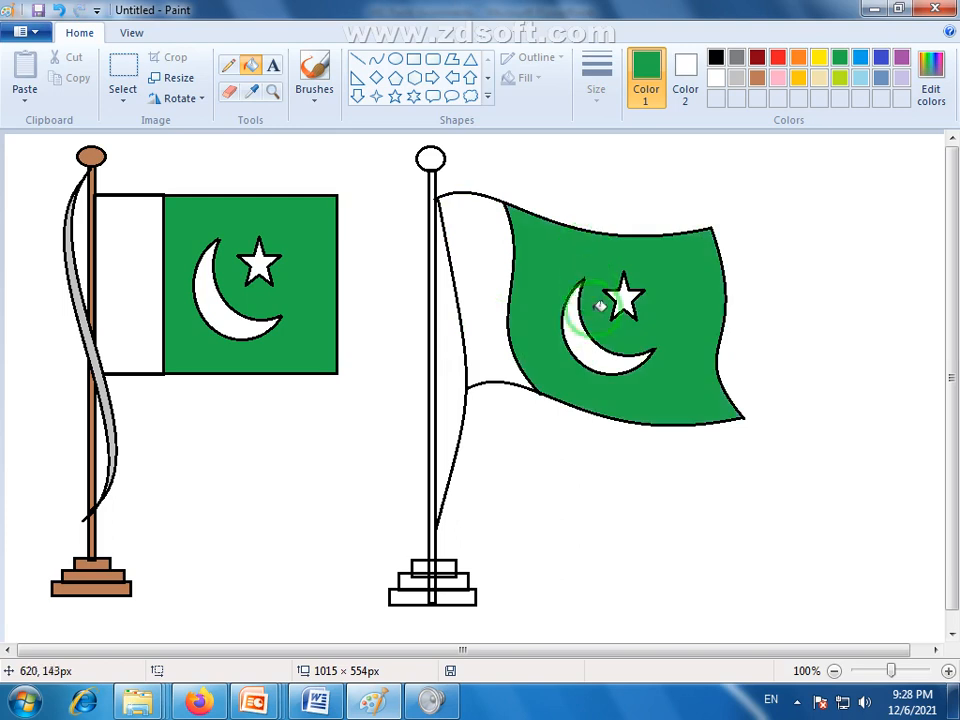
# Fill the second flag's pole and its round knob with brown.
pyautogui.click(757, 77)
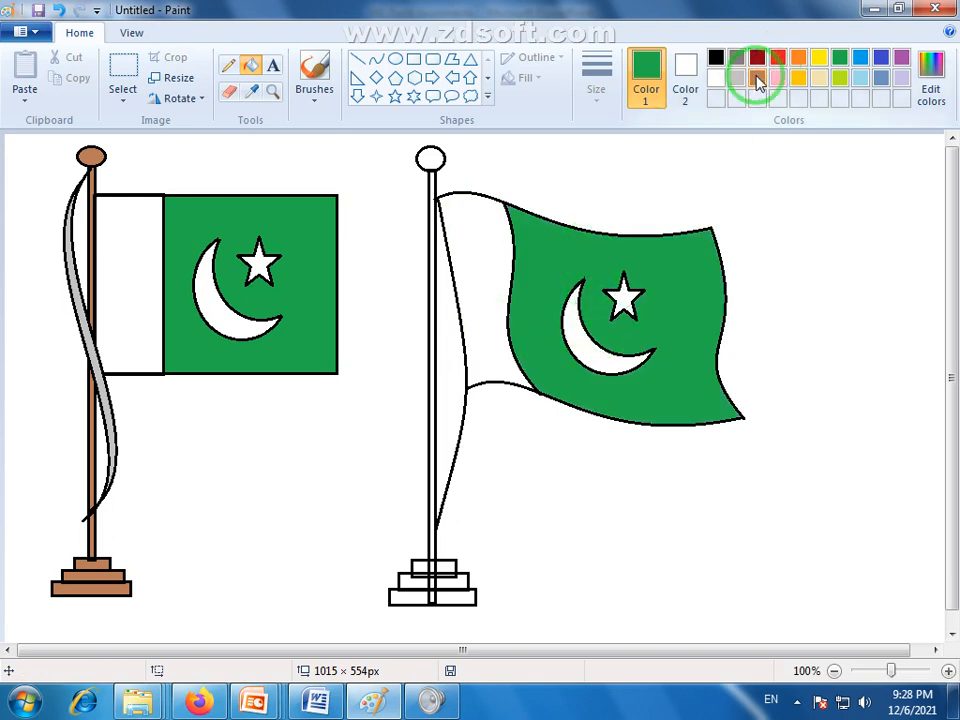
pyautogui.click(434, 193)
pyautogui.click(431, 157)
pyautogui.click(422, 645)
# Fill the sections of the second pole's three-step base with brown, undoing any fill that recolors the black outlines.
pyautogui.click(422, 564)
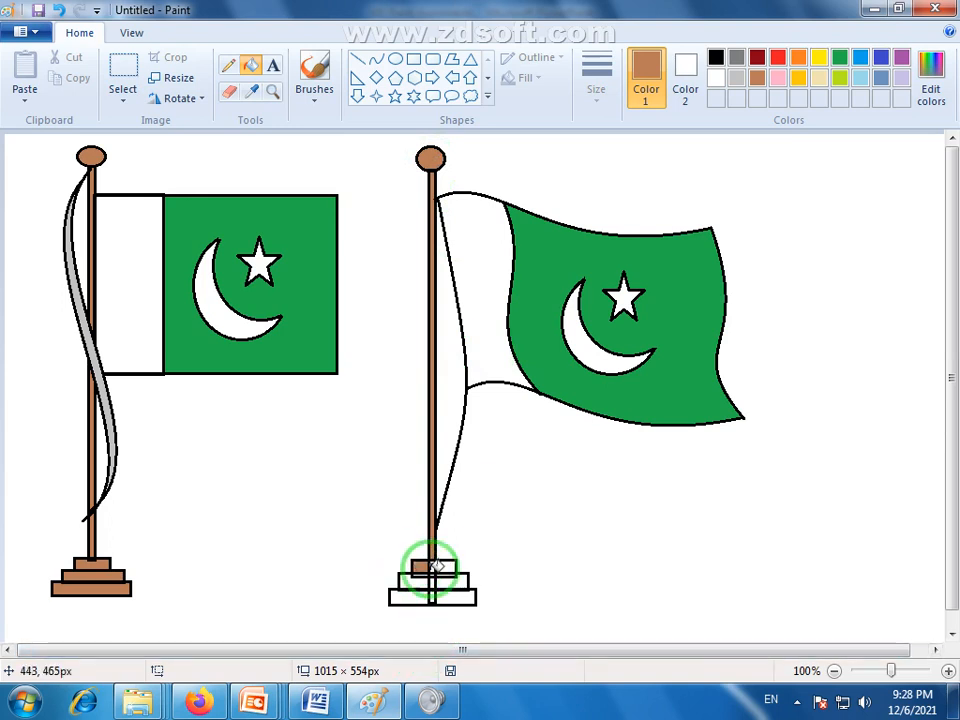
pyautogui.click(452, 571)
pyautogui.click(416, 582)
pyautogui.click(455, 582)
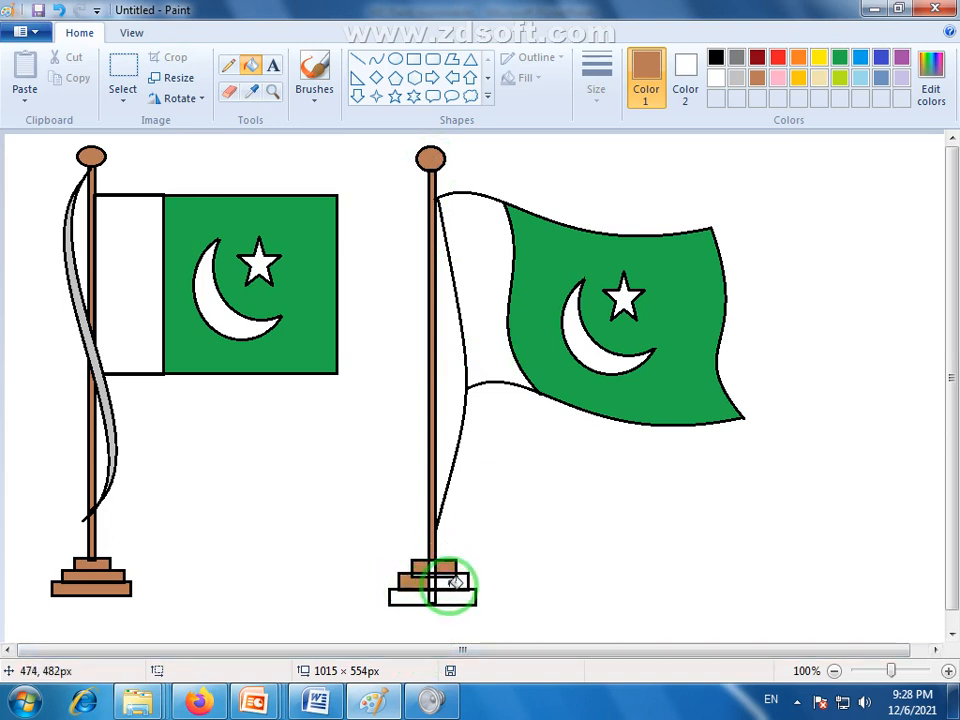
pyautogui.click(452, 595)
pyautogui.click(421, 597)
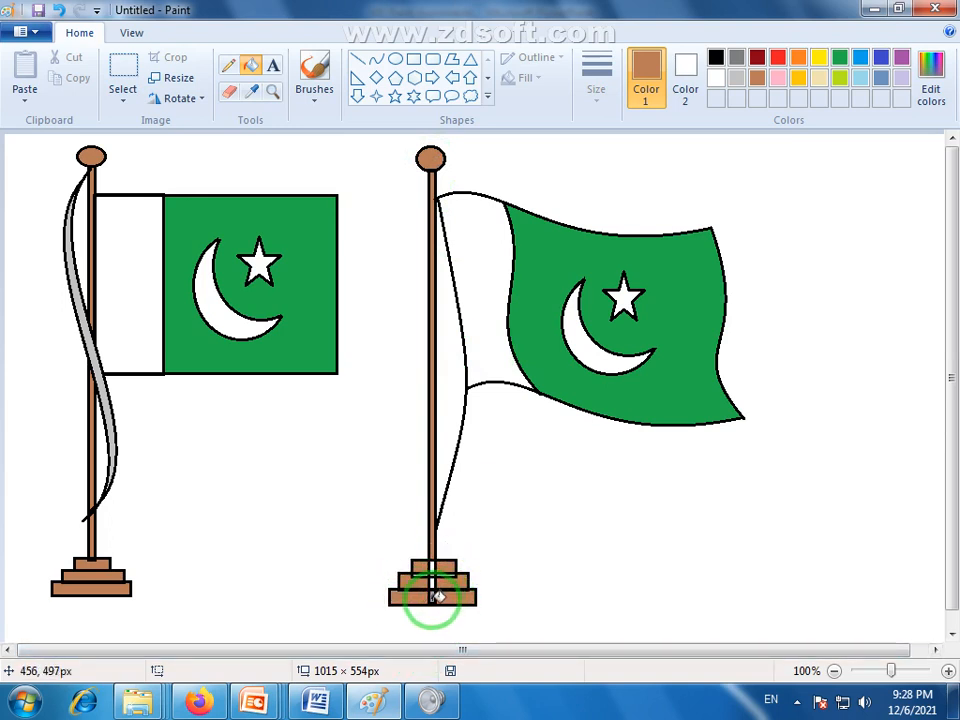
pyautogui.click(440, 576)
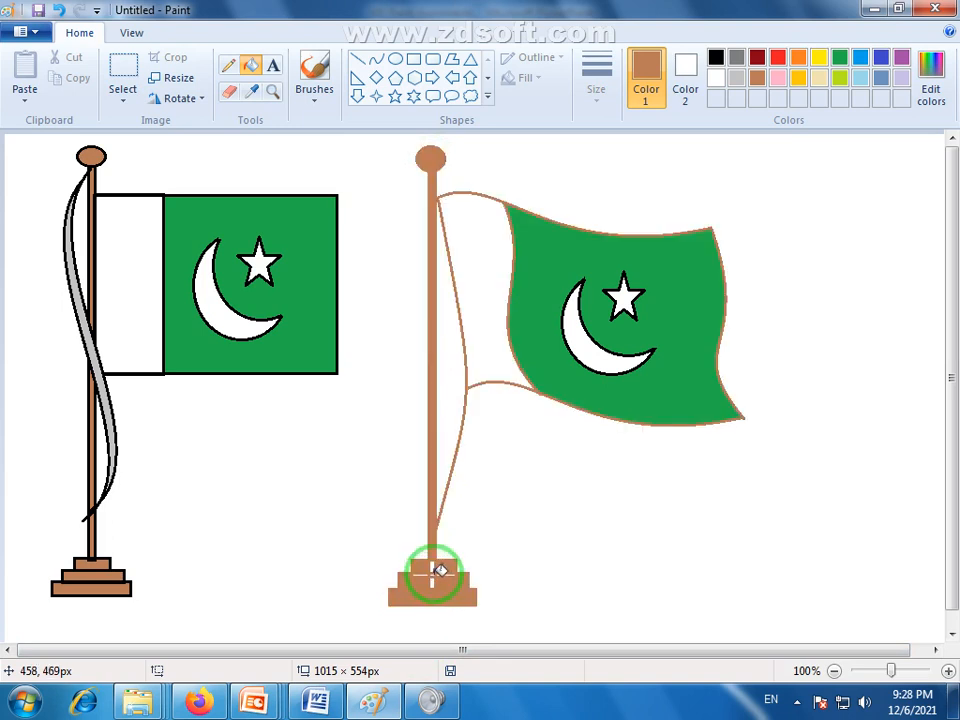
pyautogui.hotkey('ctrl', 'z')
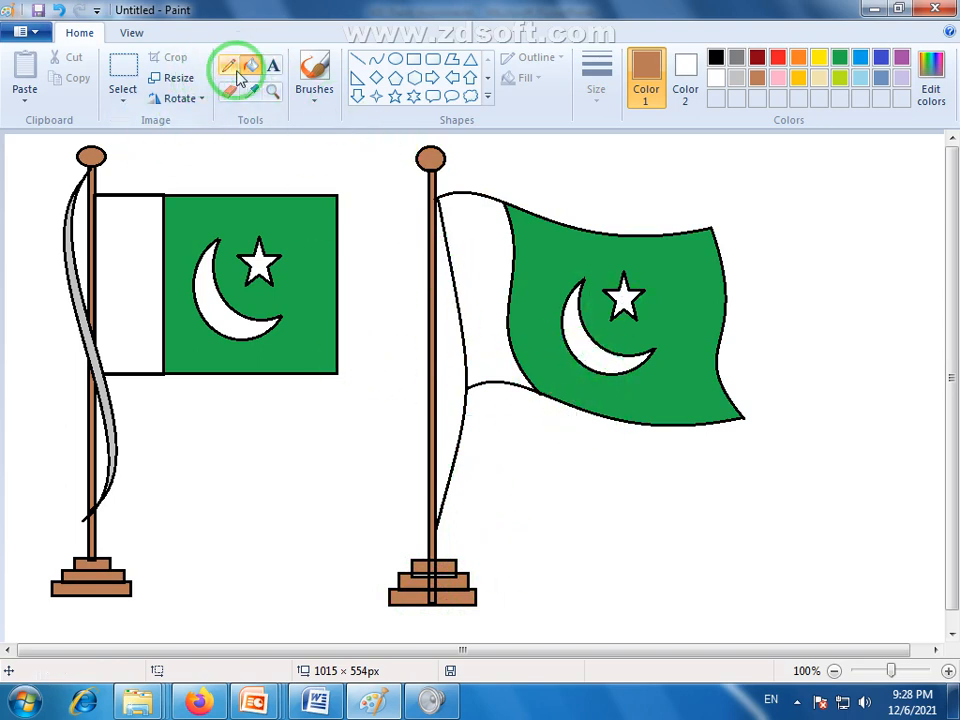
# Move the whole waving flag with its pole and base left and slightly up, closer to the first flag.
pyautogui.click(123, 84)
pyautogui.moveTo(383, 137); pyautogui.dragTo(754, 618)
pyautogui.moveTo(611, 404); pyautogui.dragTo(521, 366)
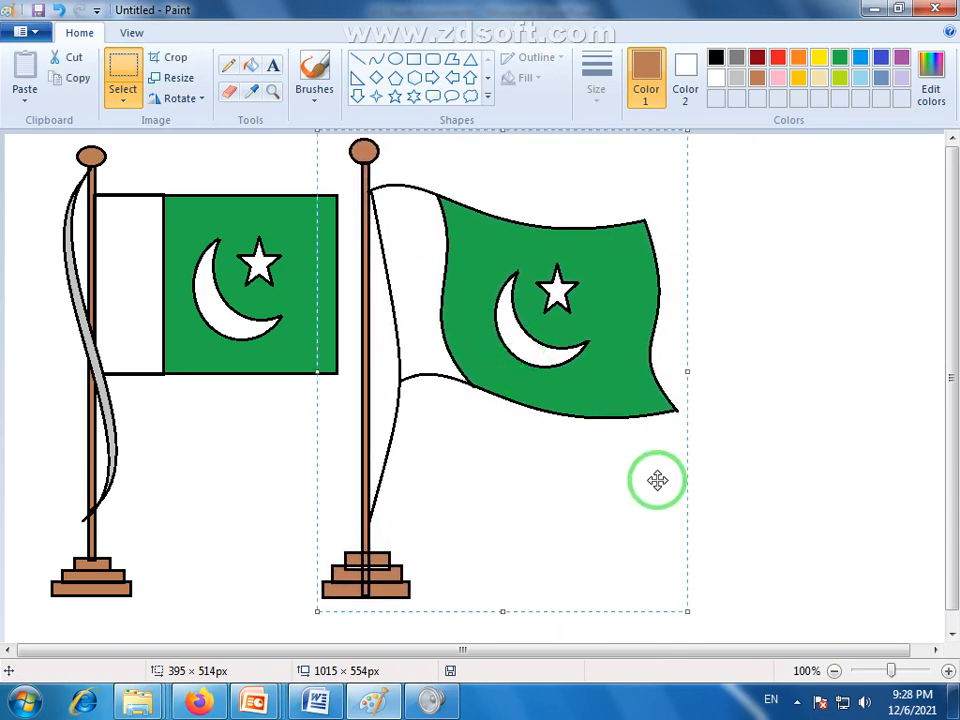
pyautogui.click(746, 456)
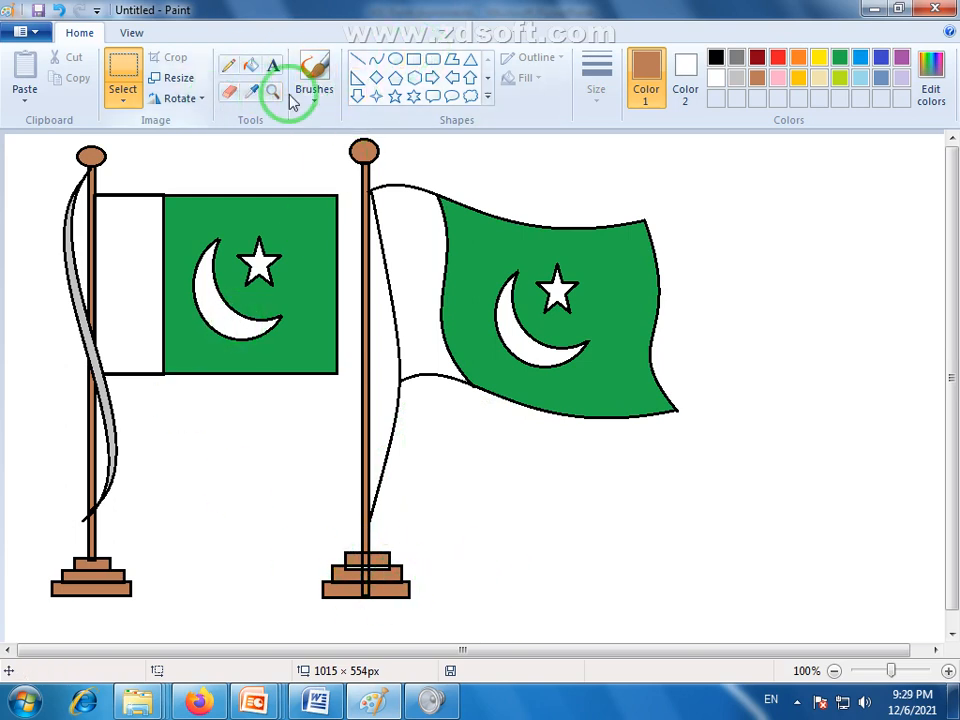
# Draw a black-outlined rectangle about 201 × 155 px below the first flag, between the two poles.
pyautogui.click(415, 62)
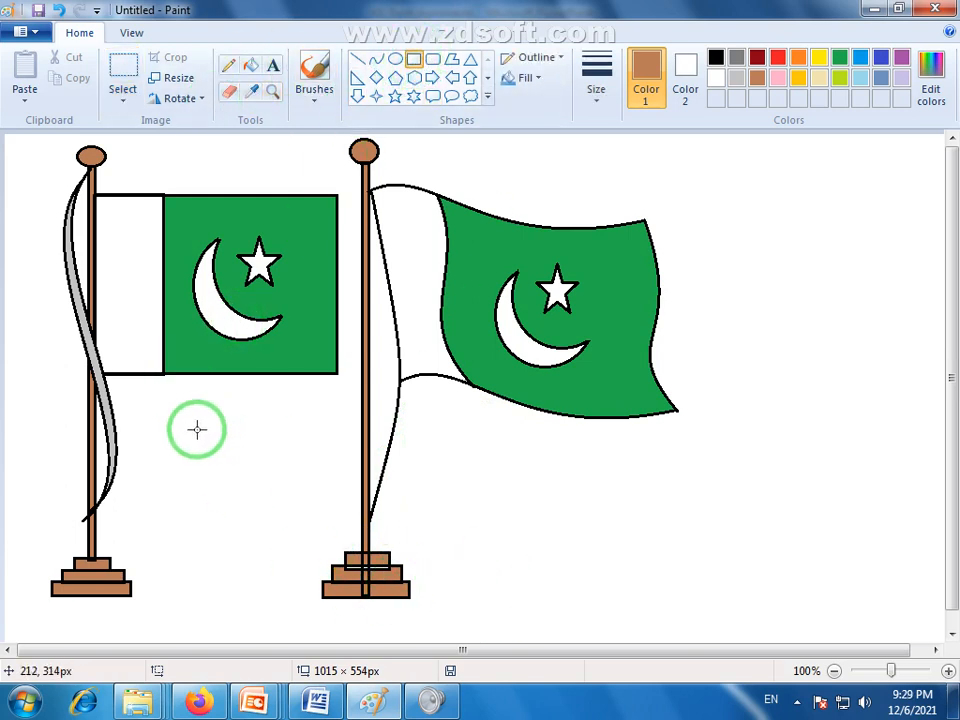
pyautogui.moveTo(146, 406)
pyautogui.mouseDown()
pyautogui.moveTo(229, 517)
pyautogui.moveTo(327, 529)
pyautogui.moveTo(336, 535)
pyautogui.moveTo(330, 553)
pyautogui.mouseUp()
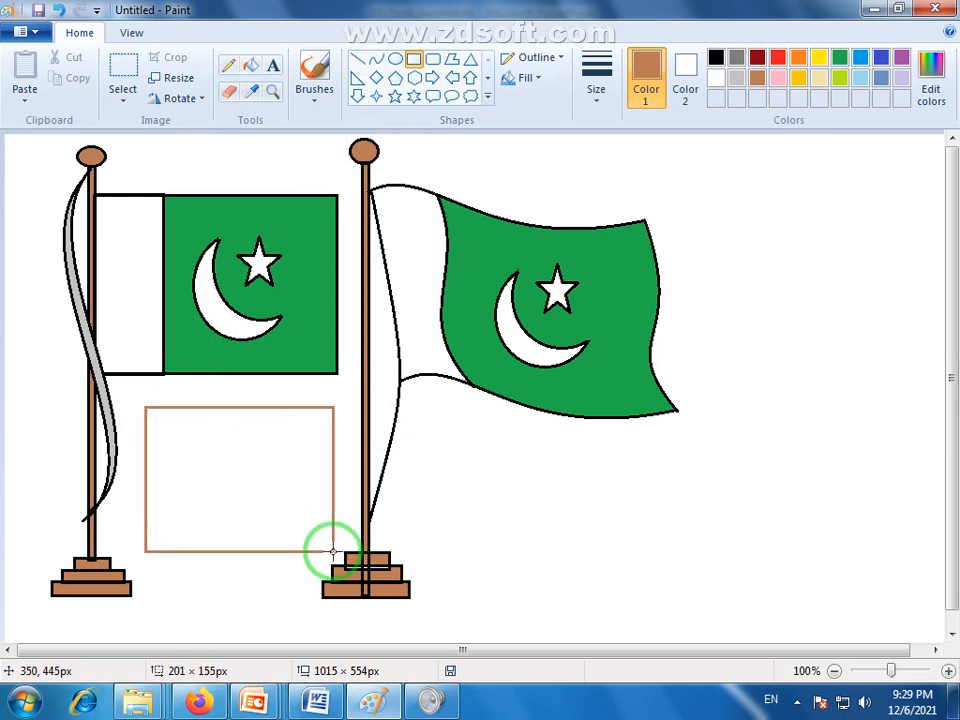
pyautogui.click(715, 58)
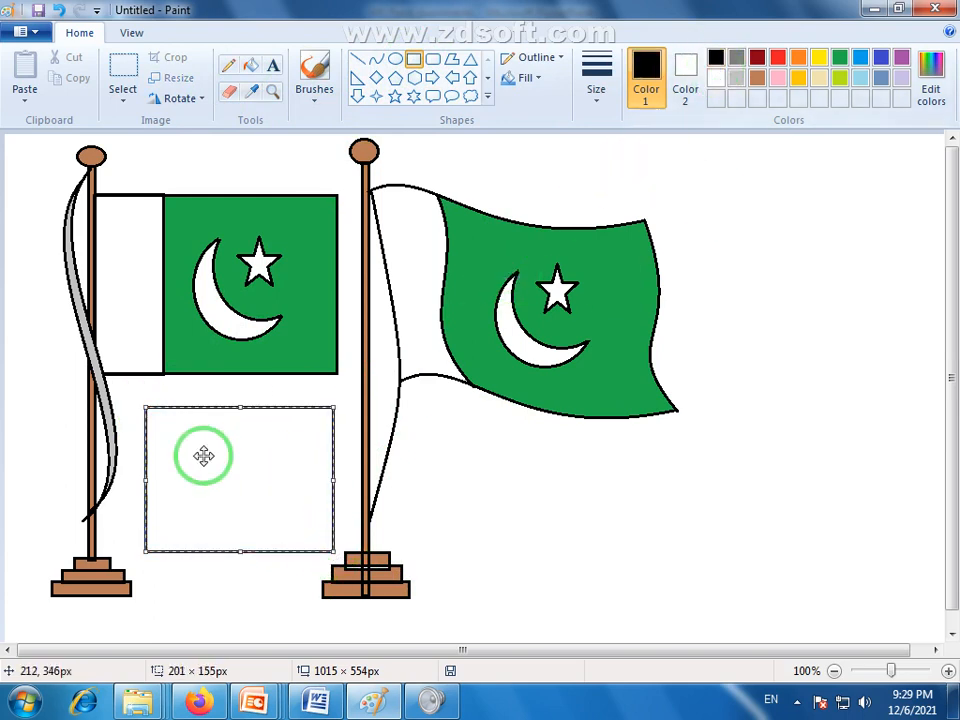
pyautogui.click(434, 472)
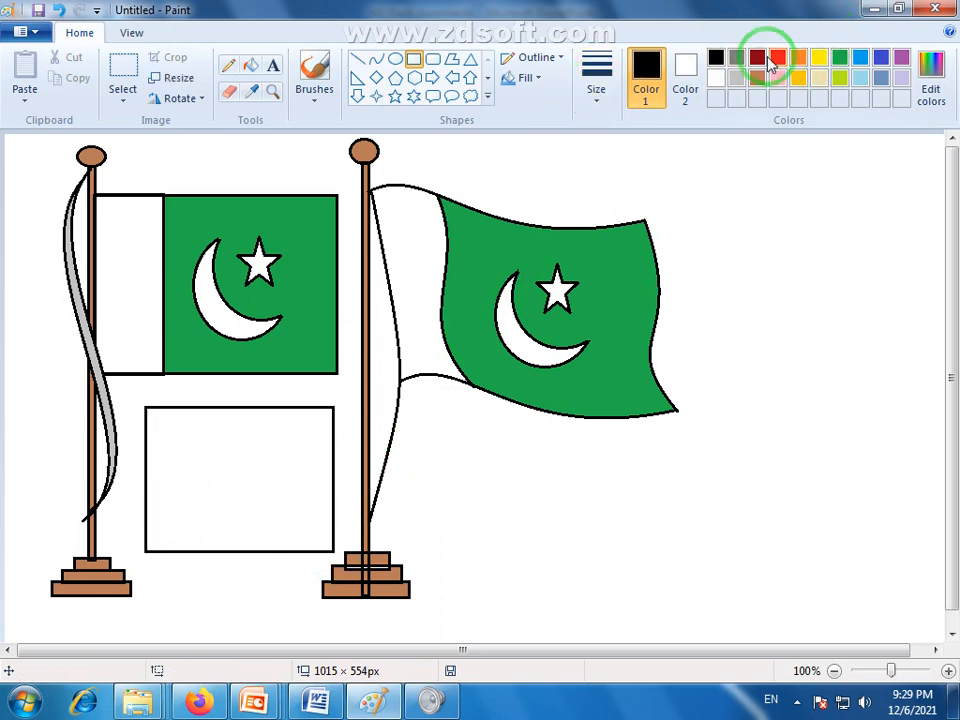
# Draw a black-outlined circle about 58 × 63 px near the middle of the new rectangle.
pyautogui.click(394, 59)
pyautogui.moveTo(208, 450); pyautogui.dragTo(260, 507)
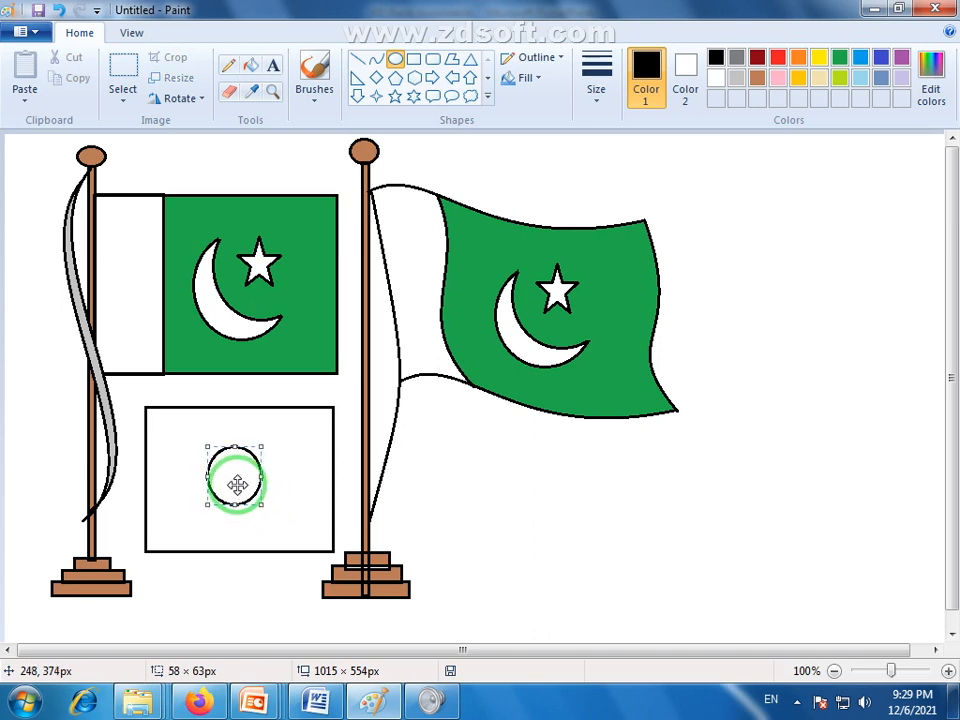
pyautogui.click(481, 508)
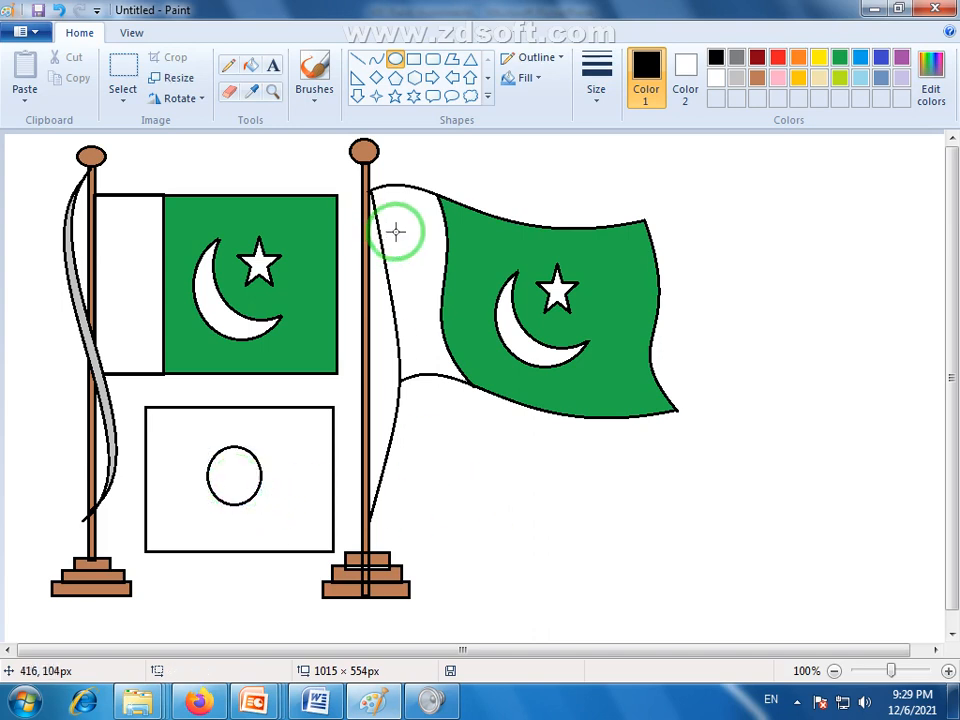
# Fill the small rectangular flag below the first flag with green and its circle with red.
pyautogui.click(840, 60)
pyautogui.click(250, 65)
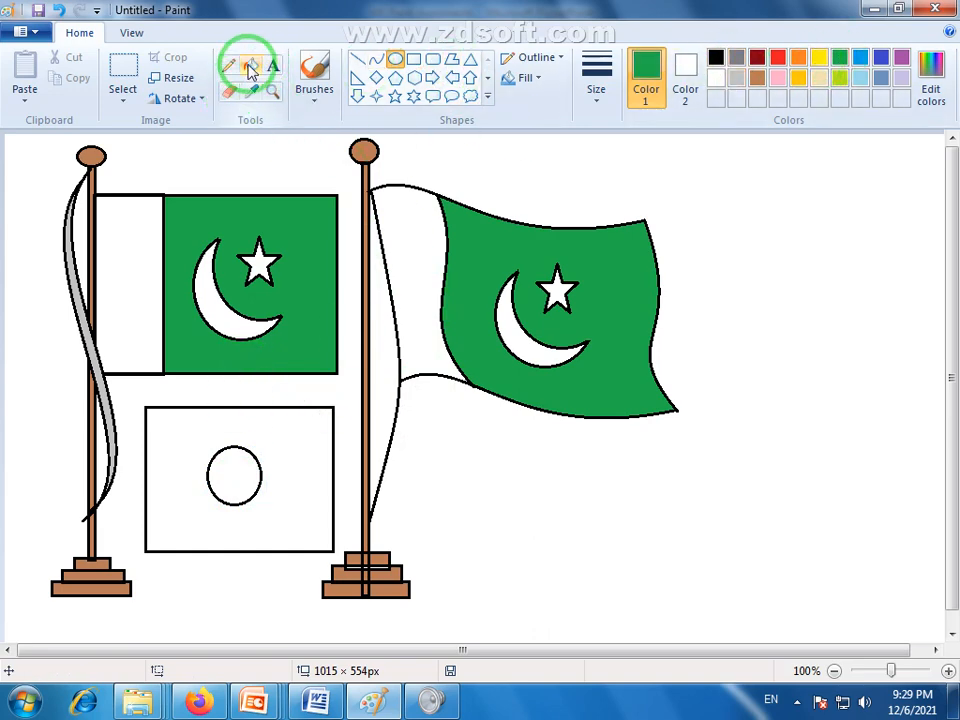
pyautogui.click(290, 436)
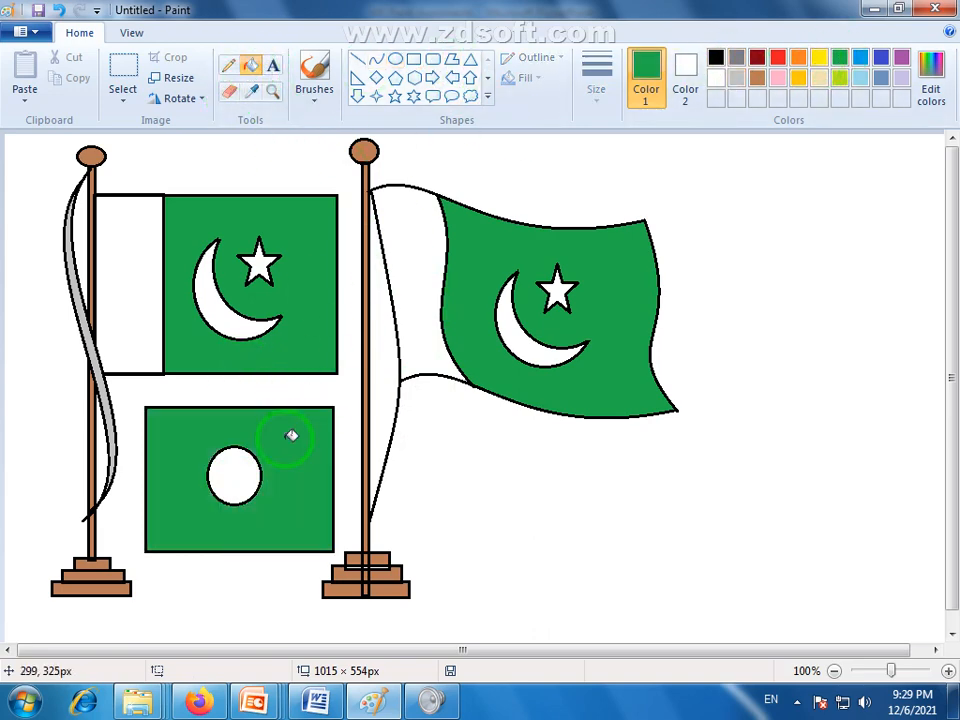
pyautogui.click(778, 57)
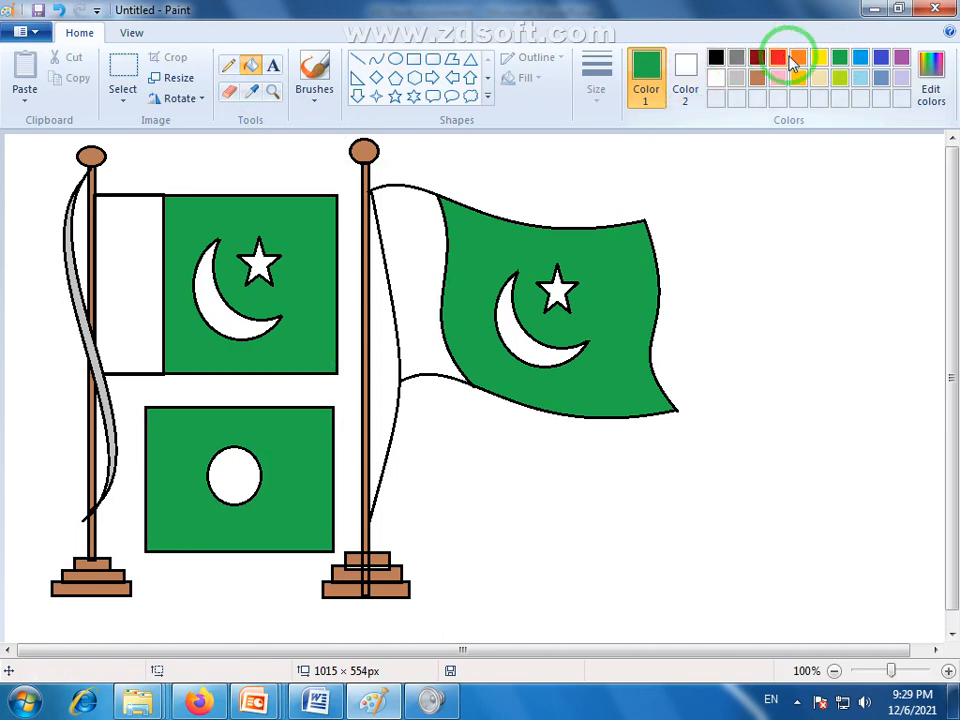
pyautogui.click(235, 472)
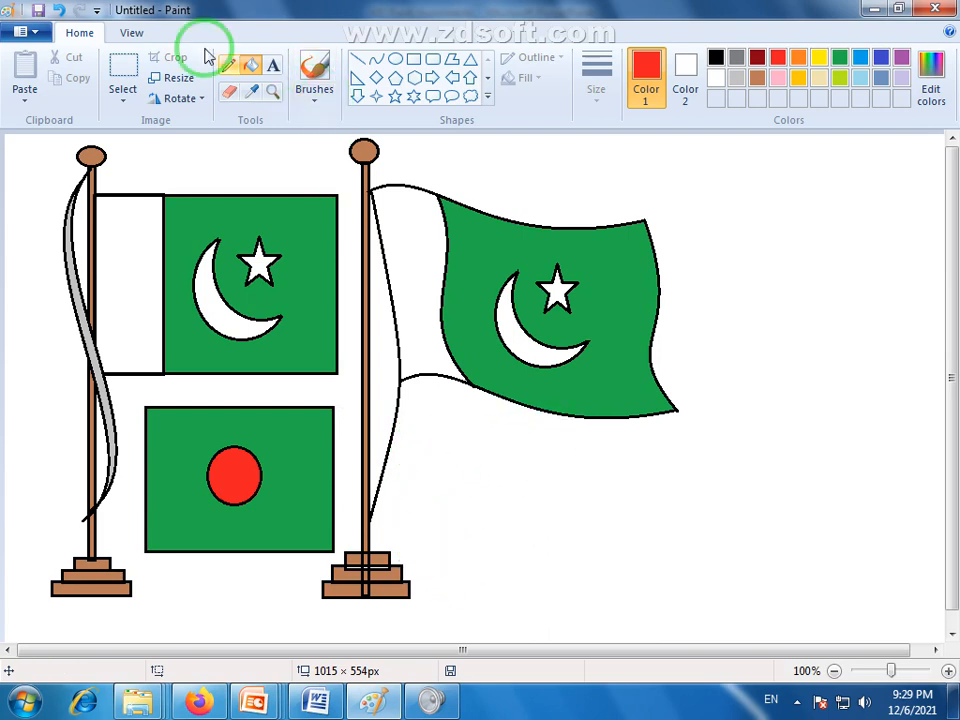
# Draw a black-outlined rectangle about 225 × 155 px below the waving flag, beside the second pole's base.
pyautogui.click(413, 60)
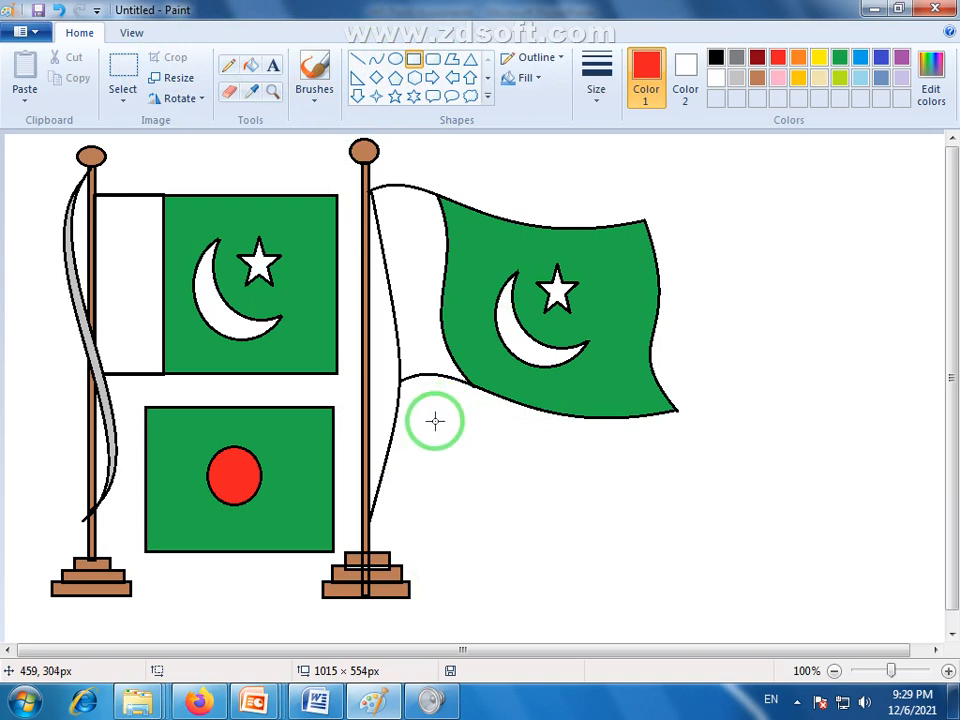
pyautogui.moveTo(645, 436)
pyautogui.mouseDown()
pyautogui.moveTo(422, 579)
pyautogui.moveTo(435, 580)
pyautogui.mouseUp()
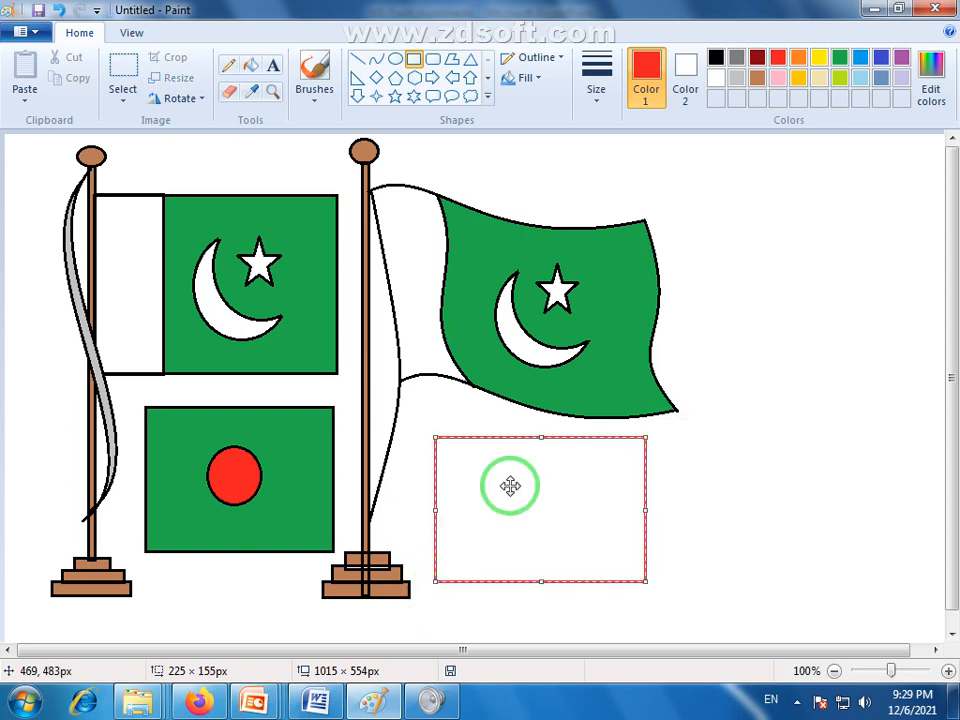
pyautogui.click(716, 57)
pyautogui.click(735, 477)
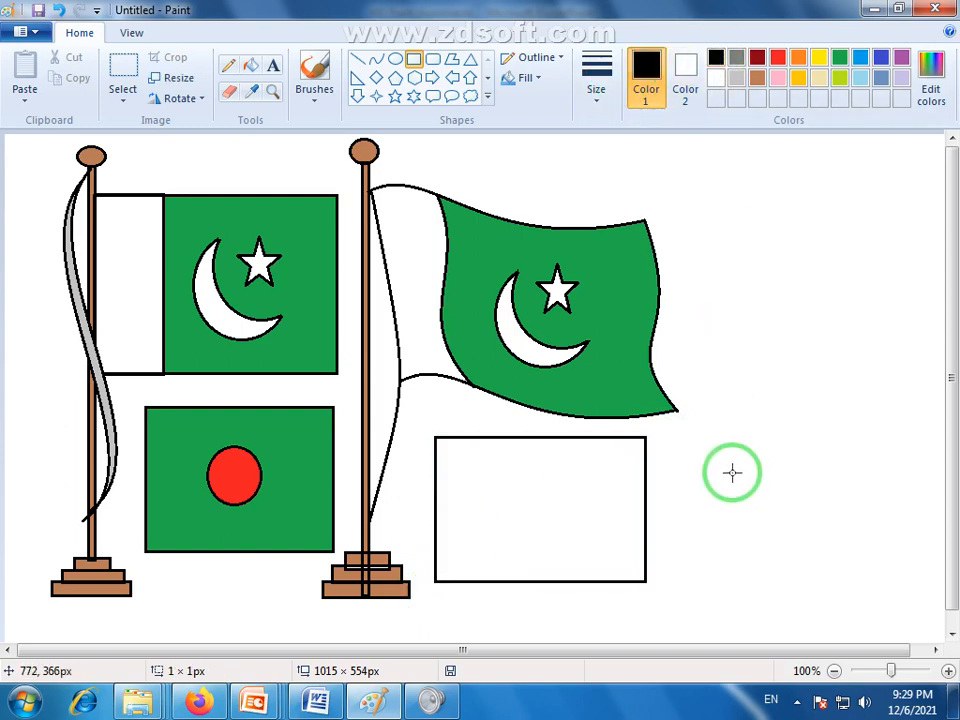
# Draw a black-outlined full-width rectangle across the middle of the new flag, forming three bands, and a small circle at the center of the middle band.
pyautogui.moveTo(435, 477); pyautogui.dragTo(647, 537)
pyautogui.click(692, 512)
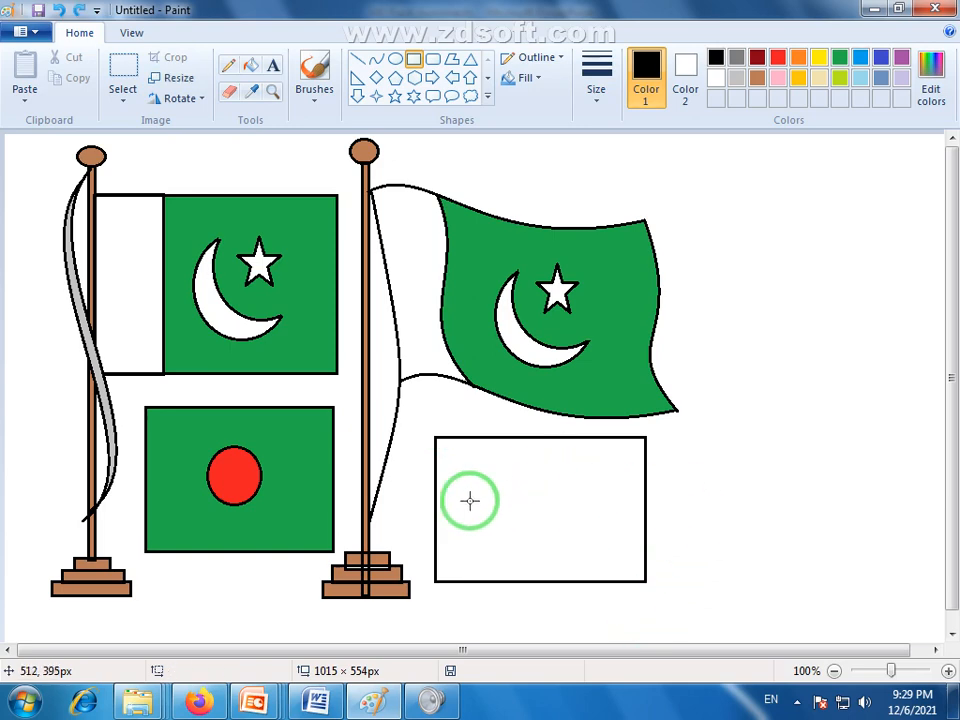
pyautogui.moveTo(436, 478); pyautogui.dragTo(645, 534)
pyautogui.press('Down')
pyautogui.press('Down')
pyautogui.click(671, 537)
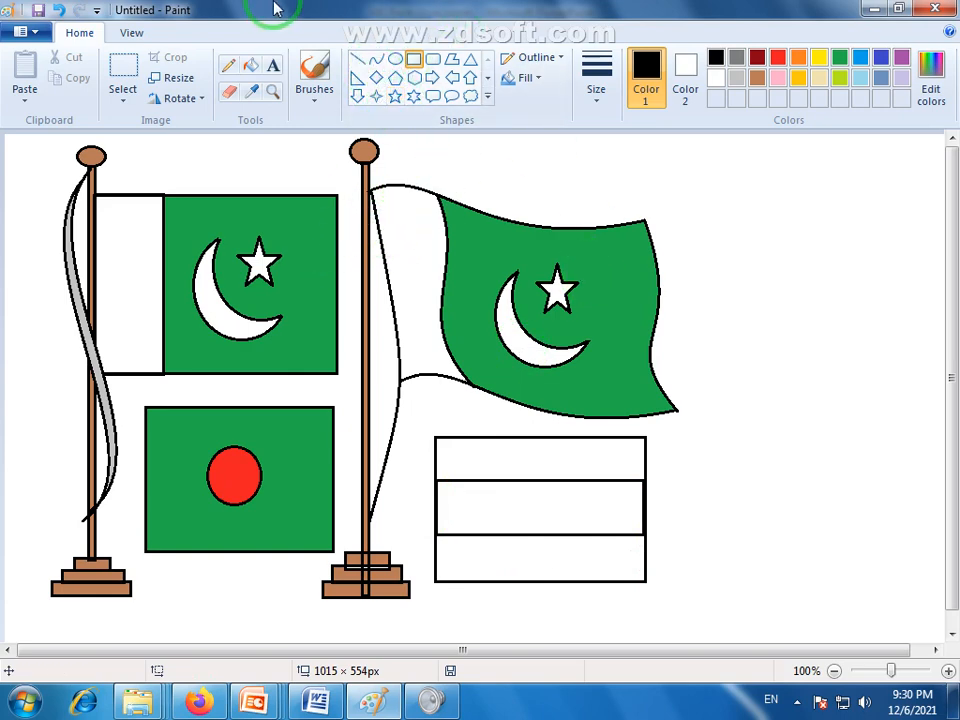
pyautogui.click(395, 59)
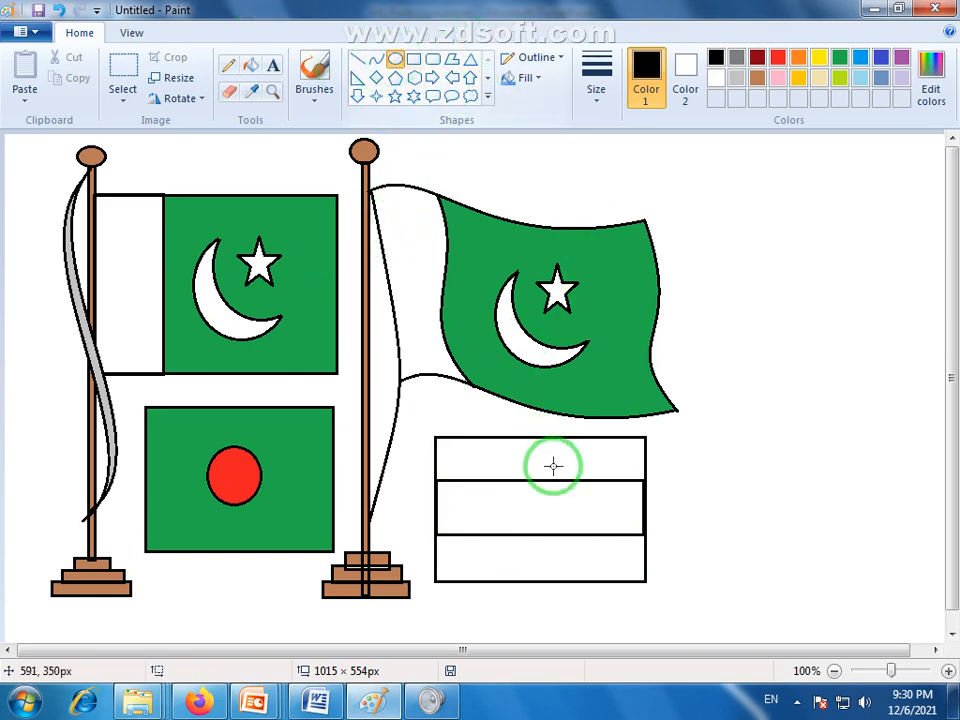
pyautogui.moveTo(519, 492); pyautogui.dragTo(551, 526)
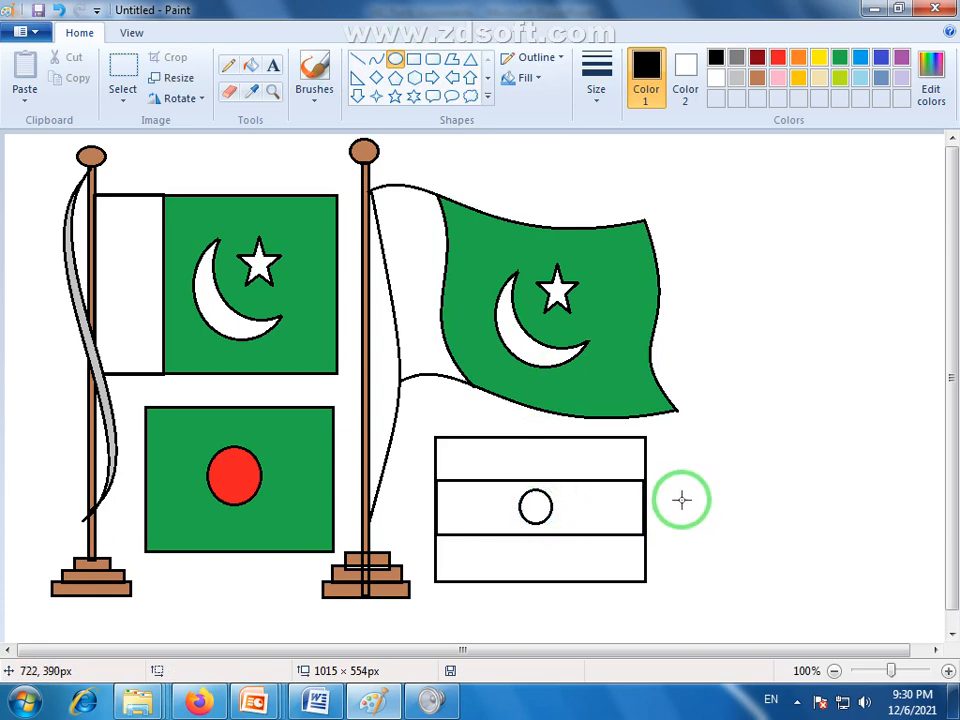
# Color the three-band flag by filling the upper band orange, the lower band green and the central circle light blue.
pyautogui.click(798, 57)
pyautogui.click(250, 65)
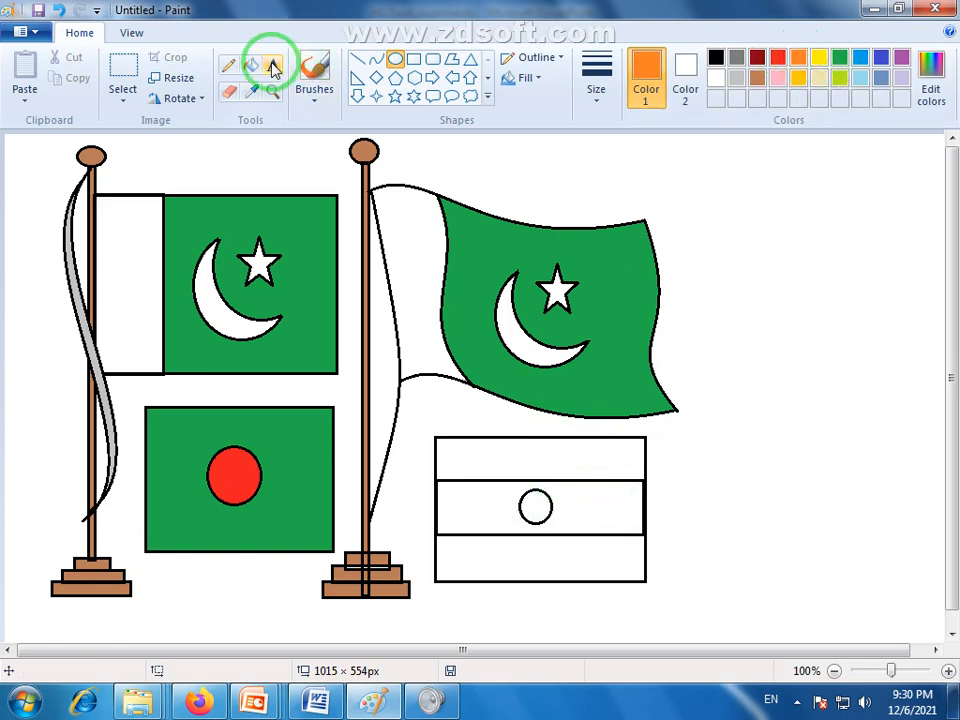
pyautogui.click(561, 446)
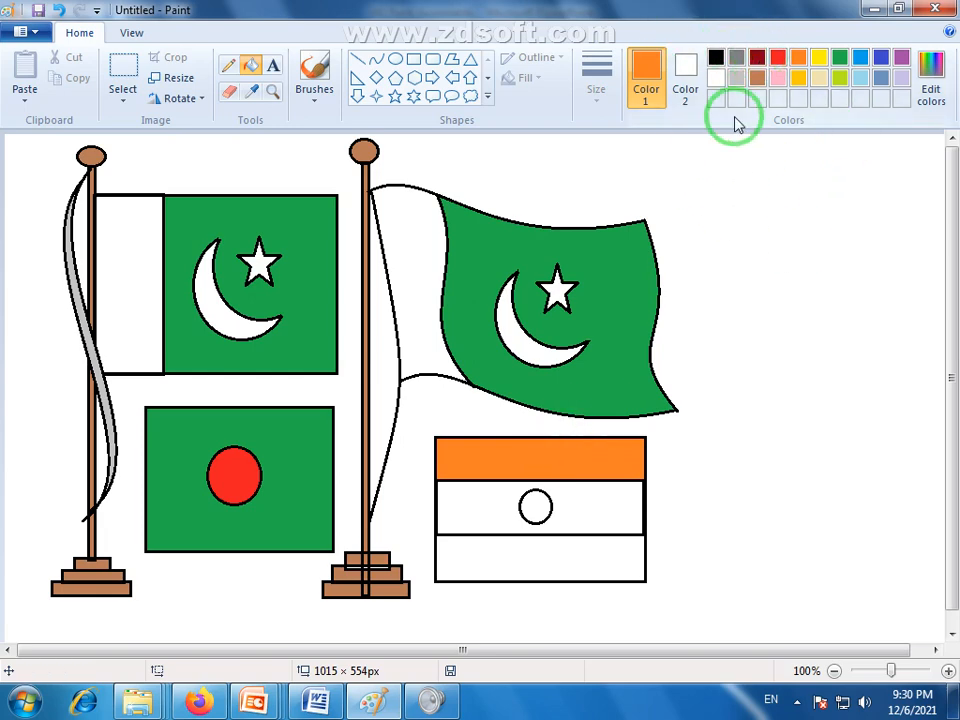
pyautogui.click(839, 57)
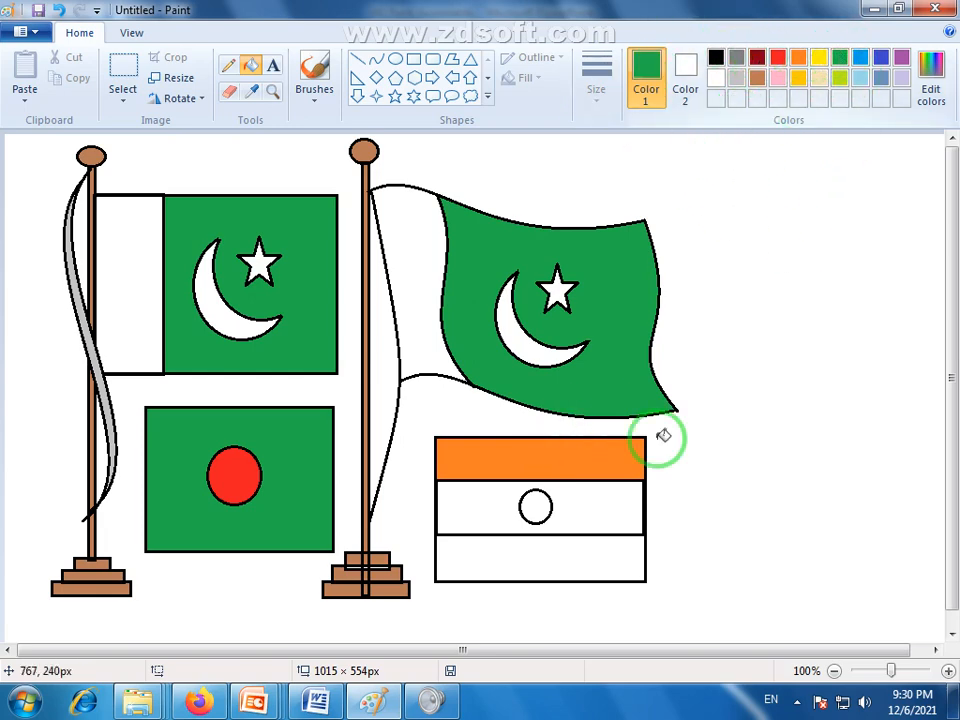
pyautogui.click(553, 551)
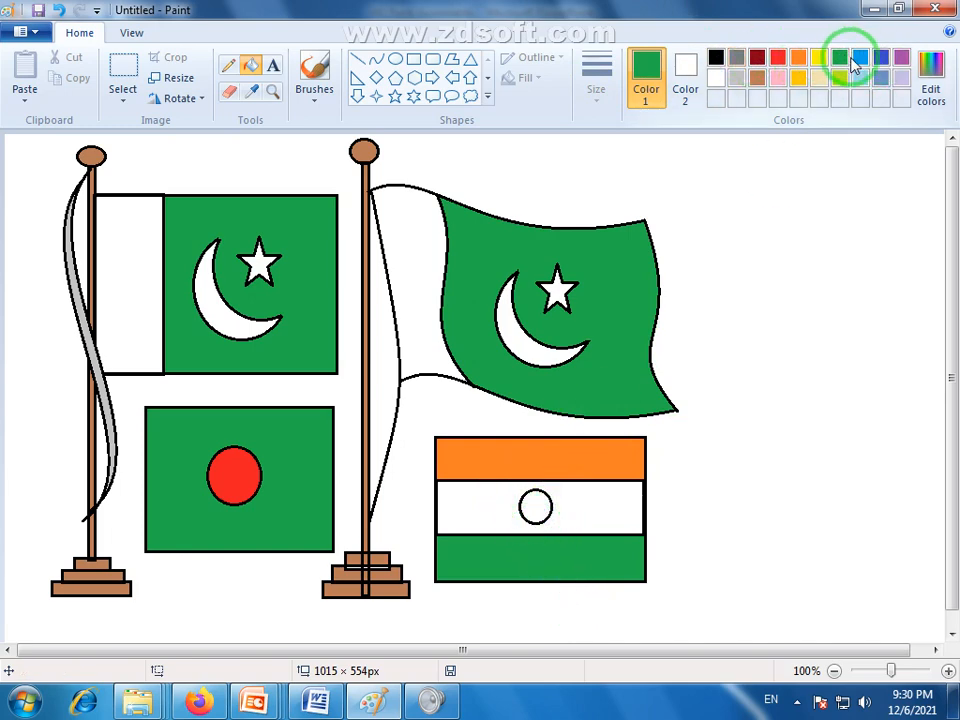
pyautogui.click(523, 510)
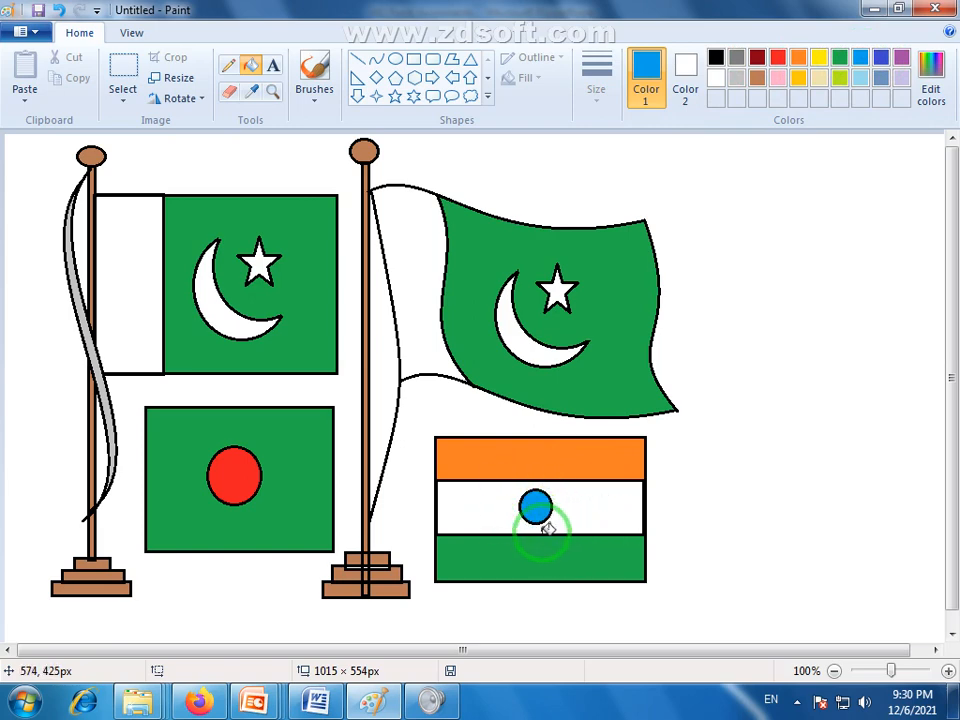
pyautogui.click(415, 98)
pyautogui.moveTo(530, 498); pyautogui.dragTo(540, 512)
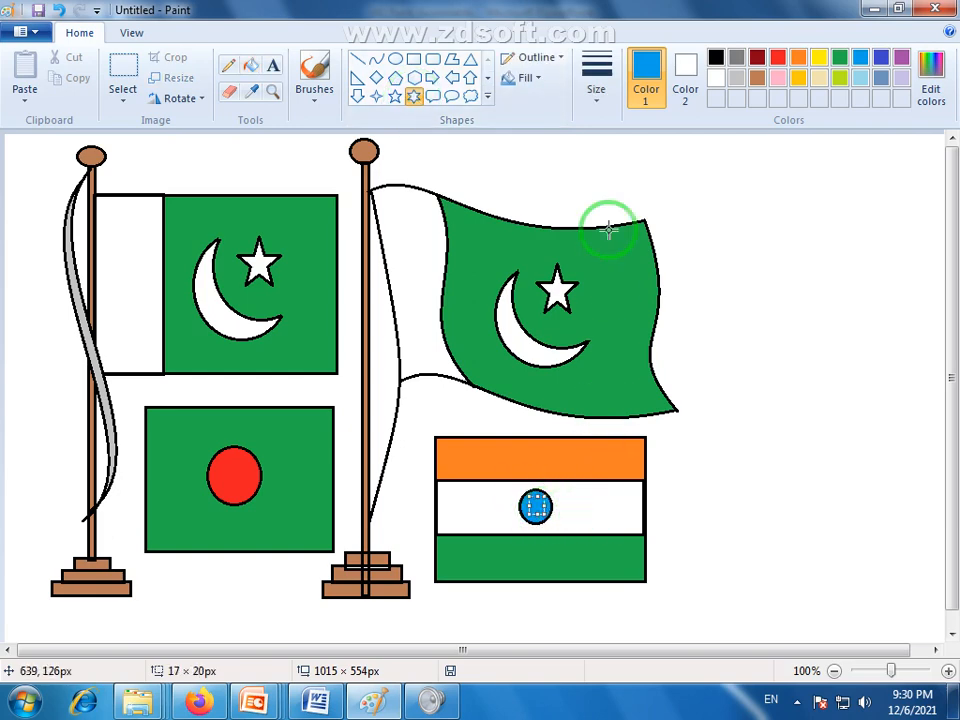
pyautogui.click(680, 68)
pyautogui.click(767, 513)
pyautogui.moveTo(731, 355); pyautogui.dragTo(750, 380)
pyautogui.click(716, 58)
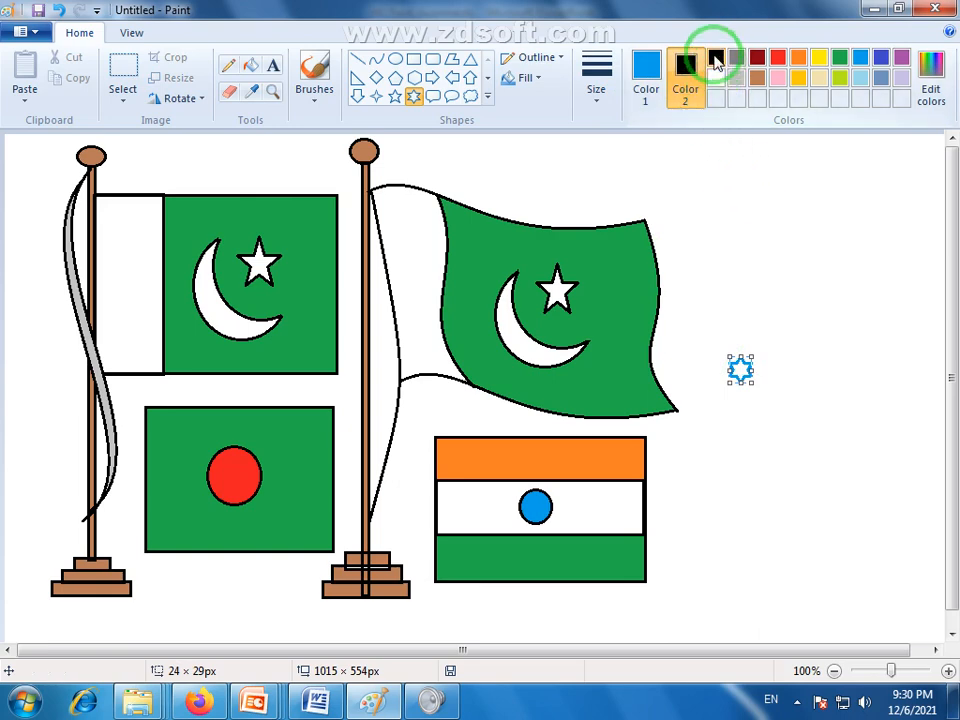
pyautogui.click(728, 409)
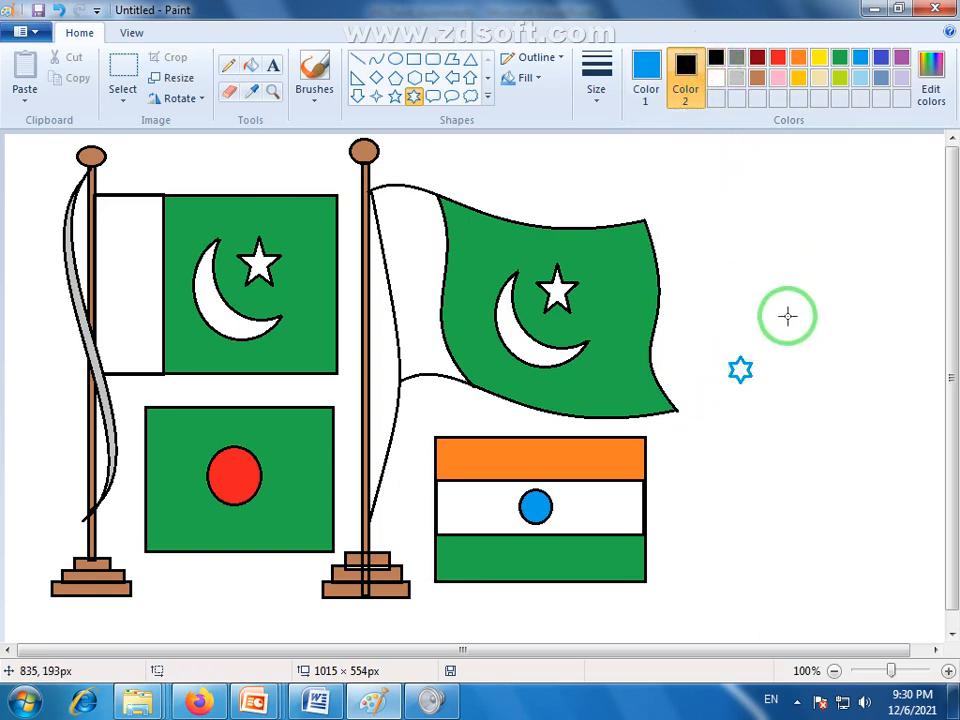
pyautogui.moveTo(786, 322); pyautogui.dragTo(708, 408)
pyautogui.hotkey('ctrl', 'z')
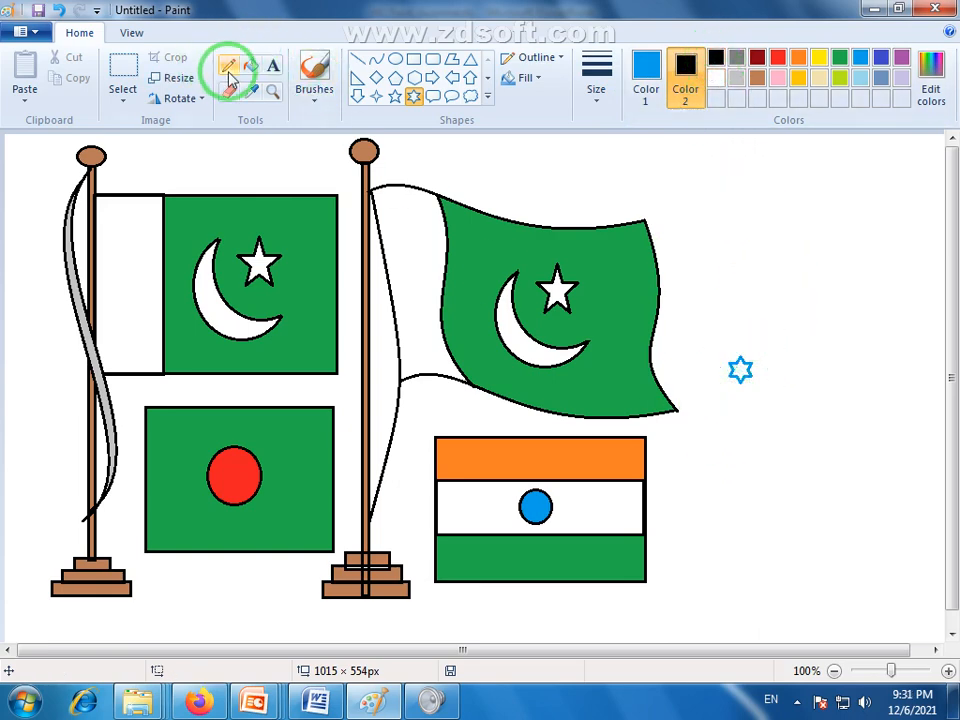
pyautogui.click(137, 68)
pyautogui.moveTo(707, 308); pyautogui.dragTo(833, 463)
pyautogui.press('Delete')
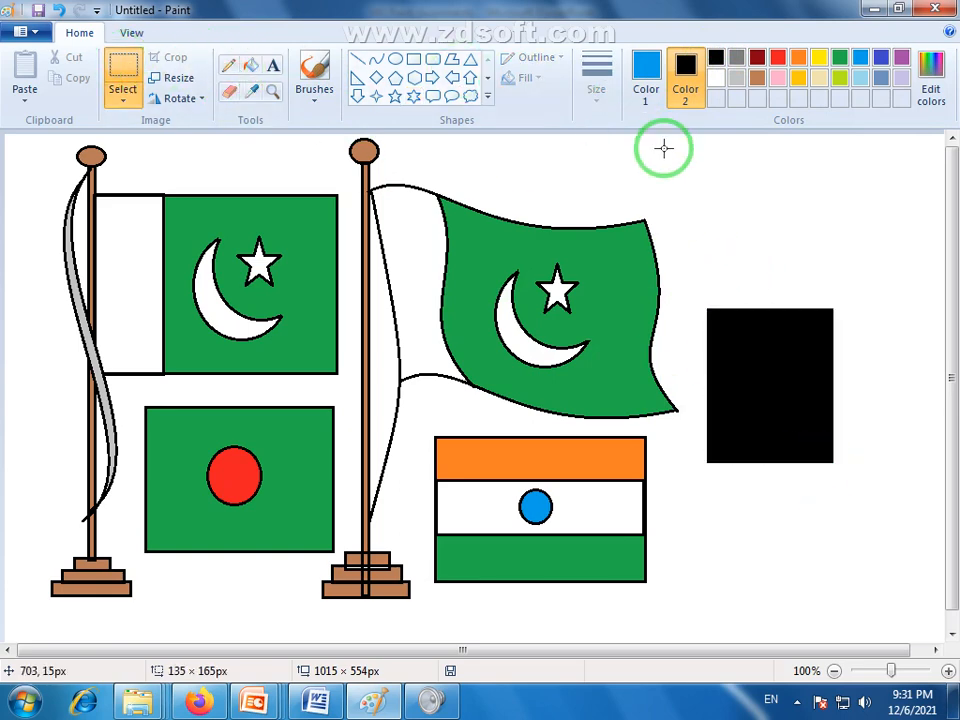
pyautogui.hotkey('ctrl', 'z')
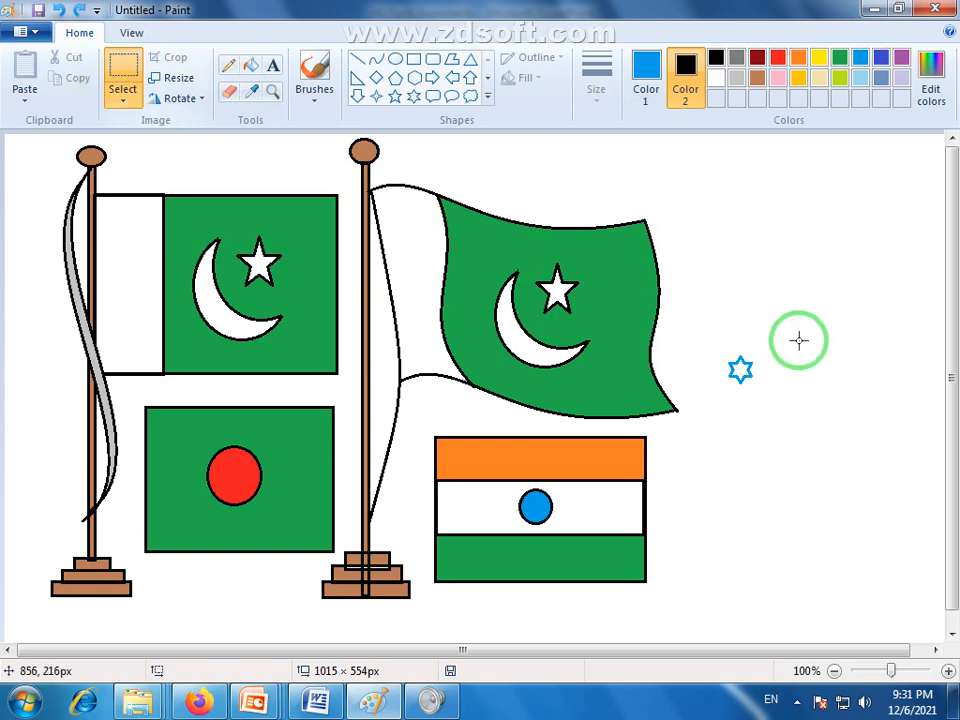
pyautogui.moveTo(722, 343); pyautogui.dragTo(772, 402)
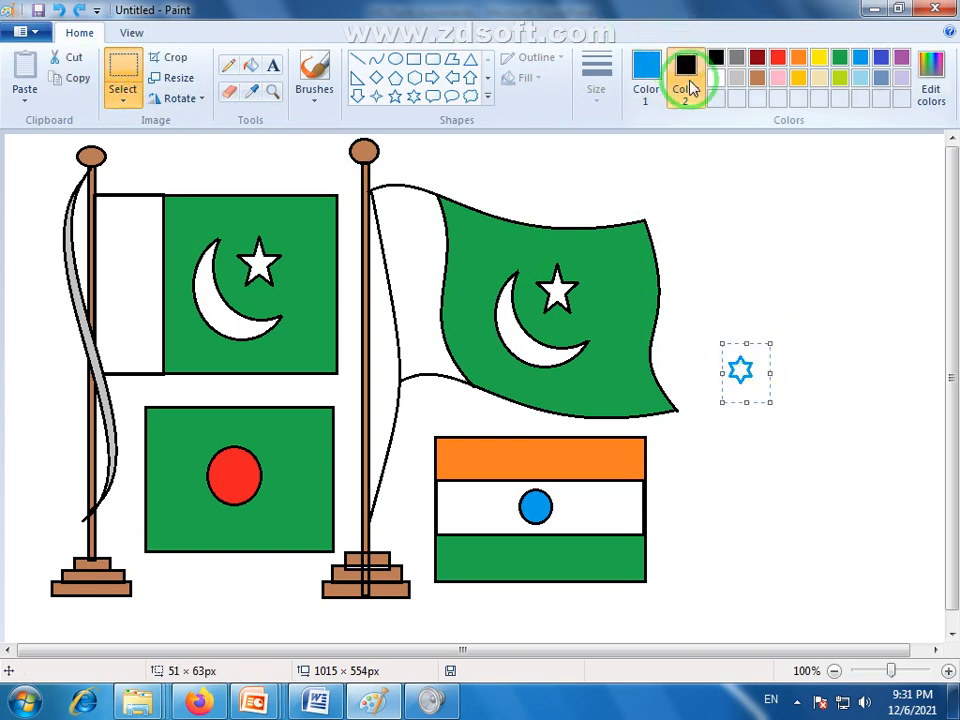
pyautogui.moveTo(714, 339); pyautogui.dragTo(764, 399)
pyautogui.press('Delete')
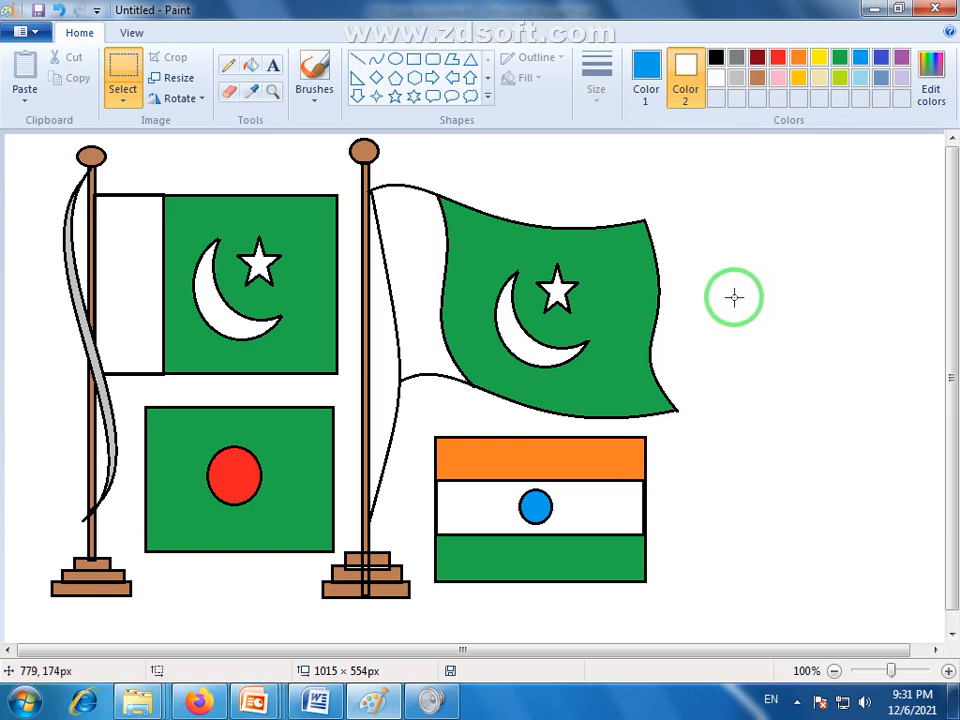
# Draw a black-outlined six-pointed star about 19 × 23 px on the blank canvas beside the three-band flag.
pyautogui.click(645, 70)
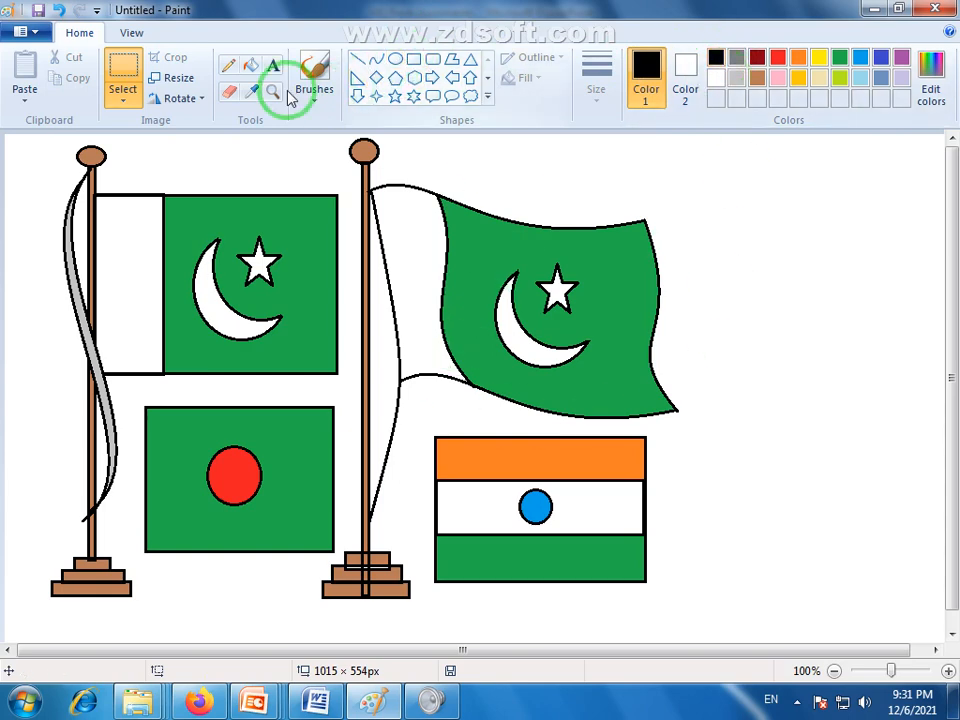
pyautogui.click(414, 98)
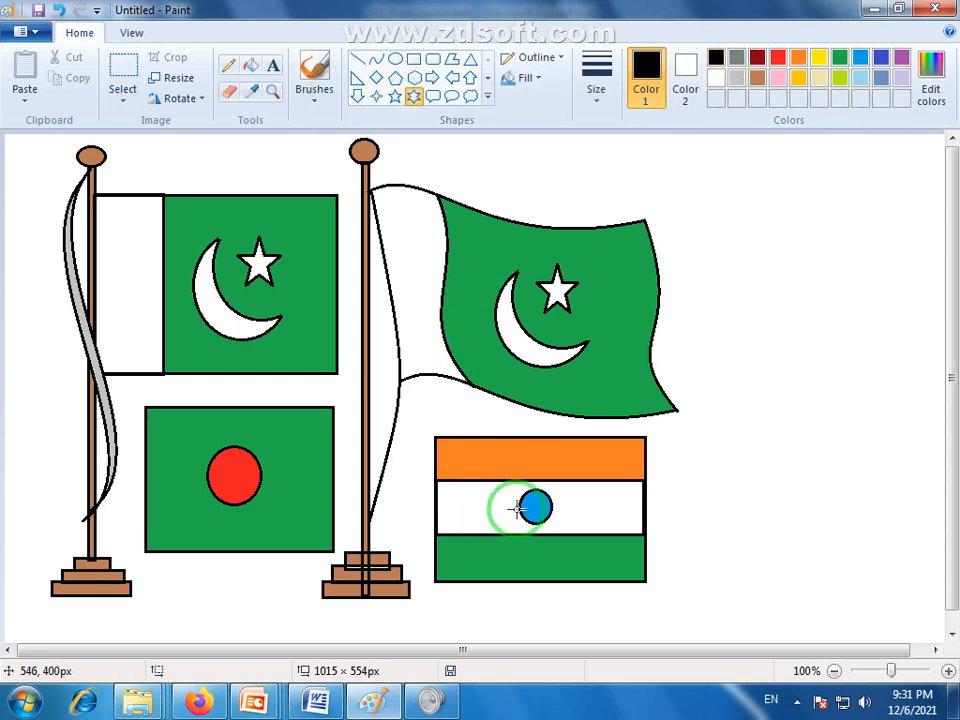
pyautogui.moveTo(686, 480); pyautogui.dragTo(704, 501)
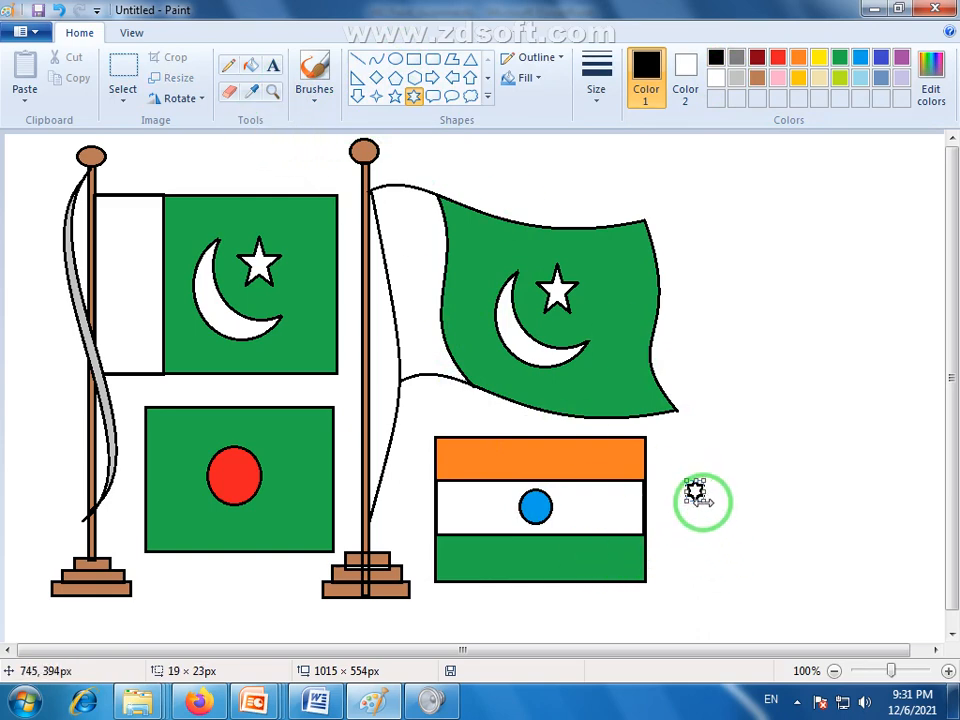
# Move the six-pointed star onto the center of the blue circle in the three-band flag.
pyautogui.click(272, 91)
pyautogui.click(628, 521)
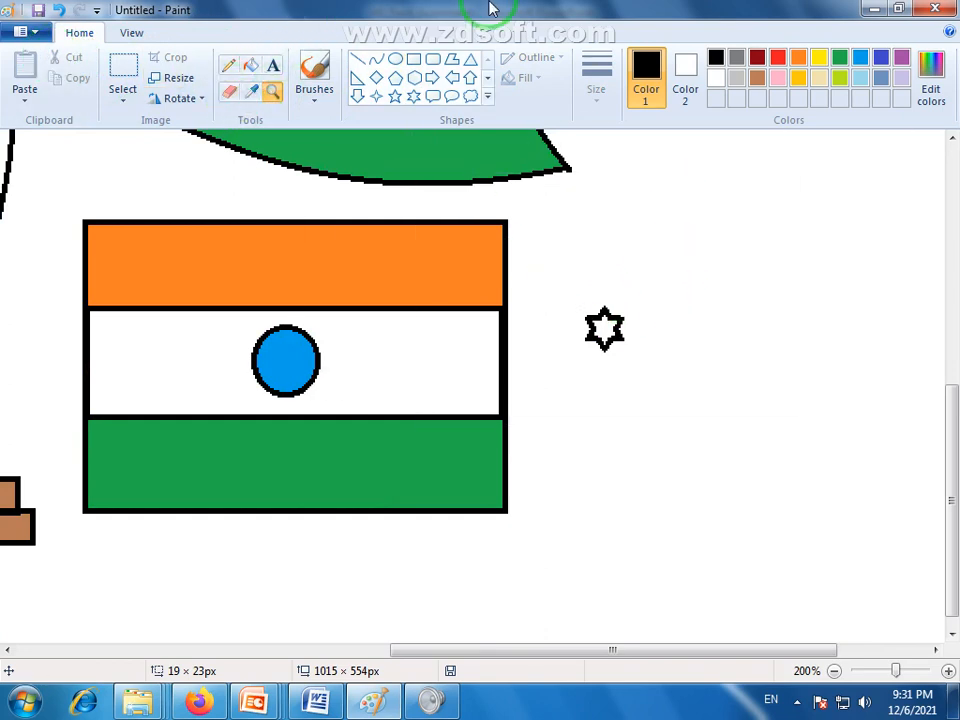
pyautogui.click(120, 72)
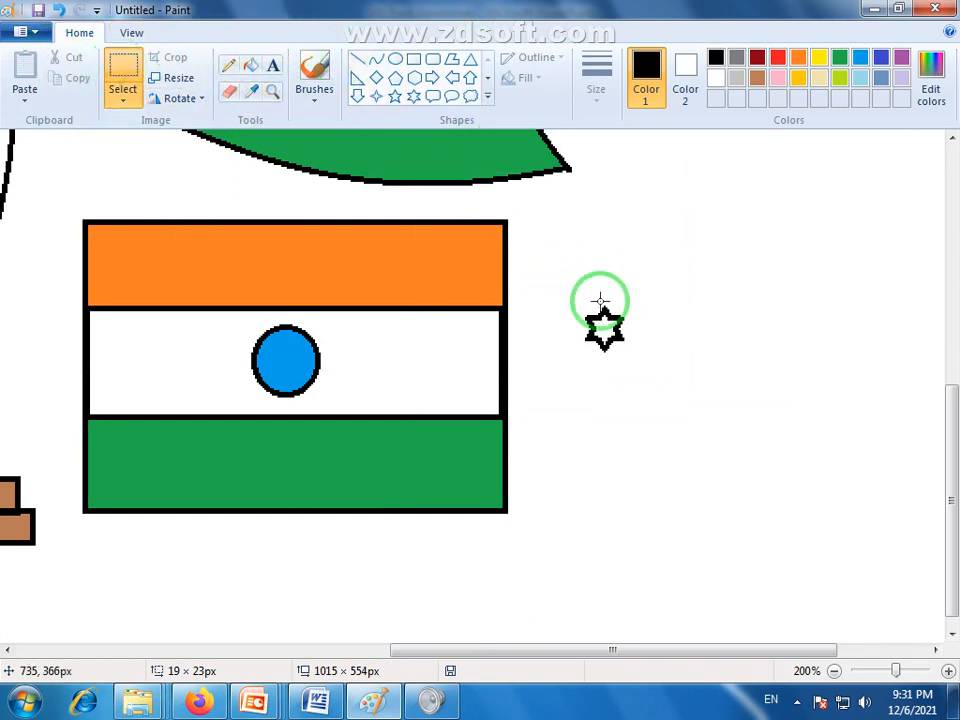
pyautogui.moveTo(570, 288); pyautogui.dragTo(292, 370)
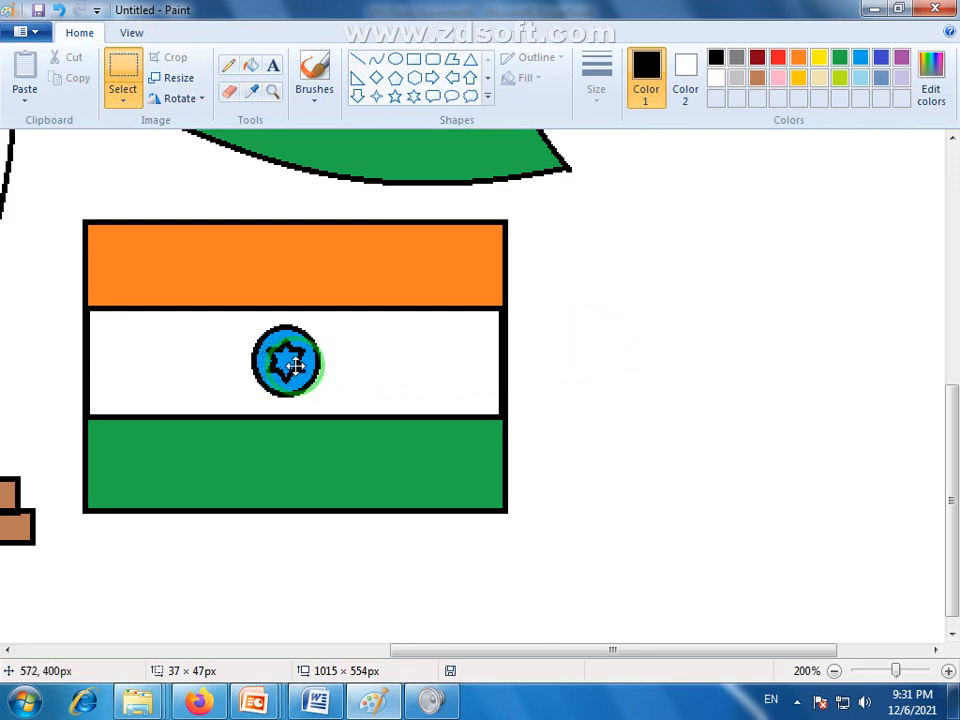
# Make the six-pointed star solid white, including its outline, and recolor the blue circle's black outline white.
pyautogui.click(686, 78)
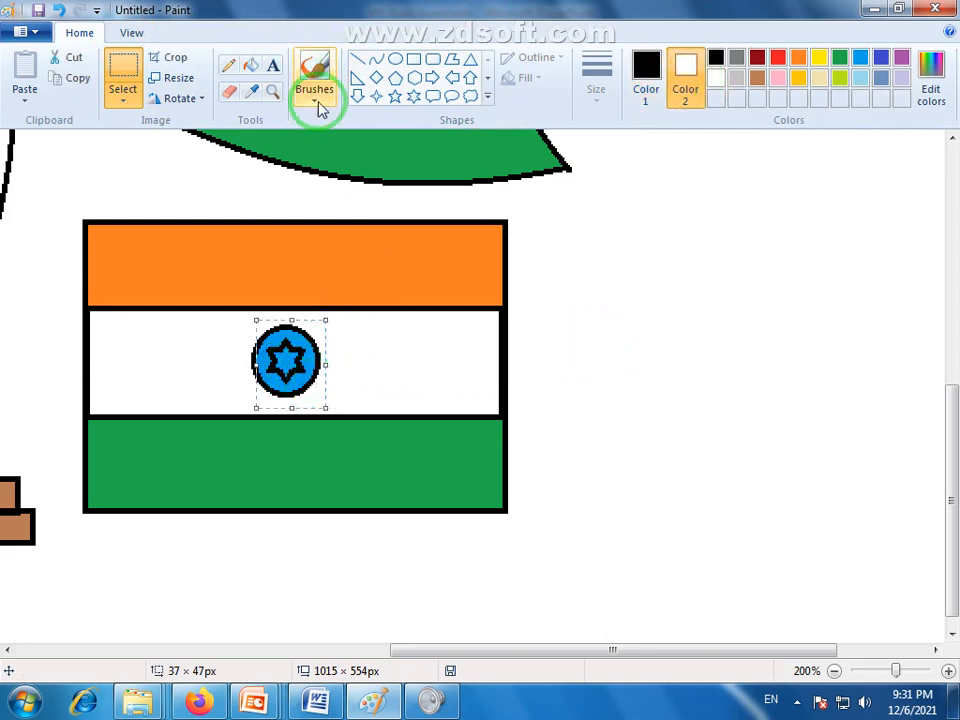
pyautogui.click(251, 65)
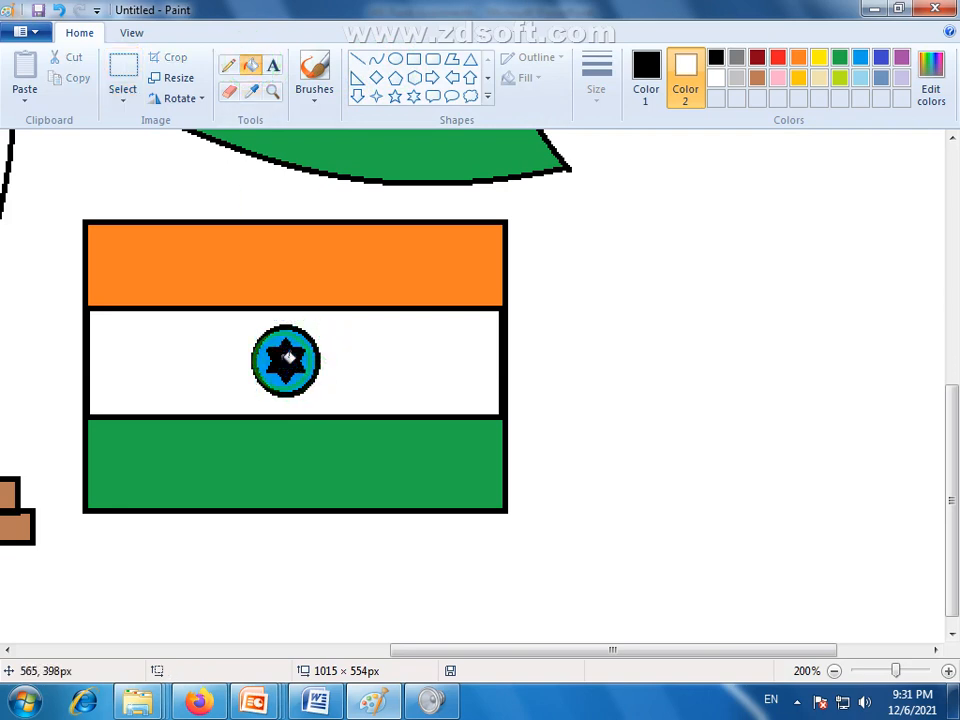
pyautogui.click(686, 75)
pyautogui.click(646, 72)
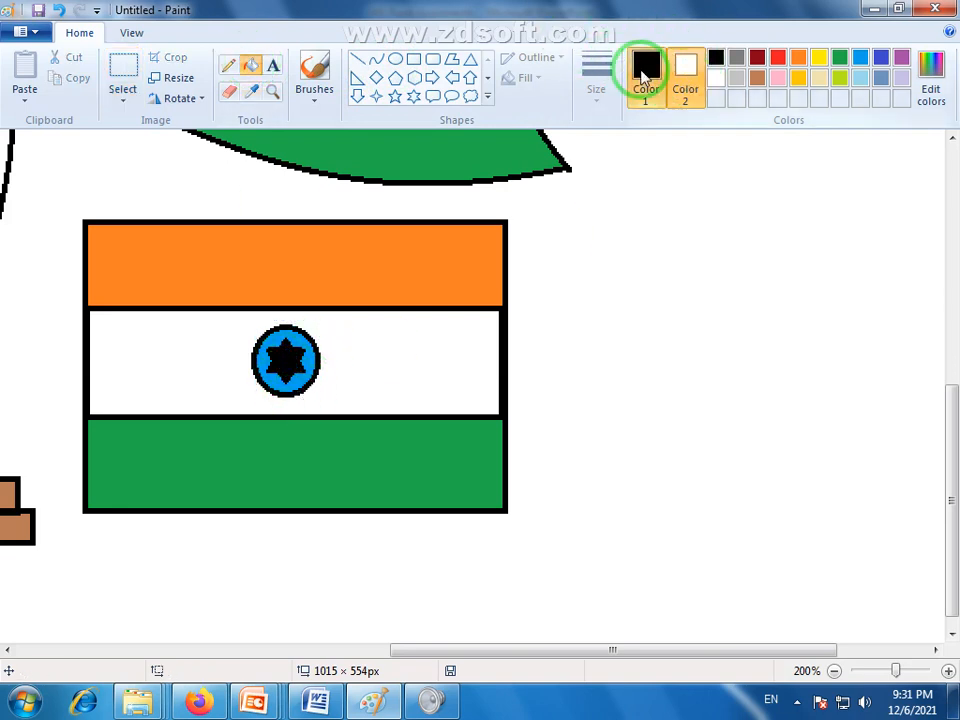
pyautogui.click(718, 78)
pyautogui.click(284, 358)
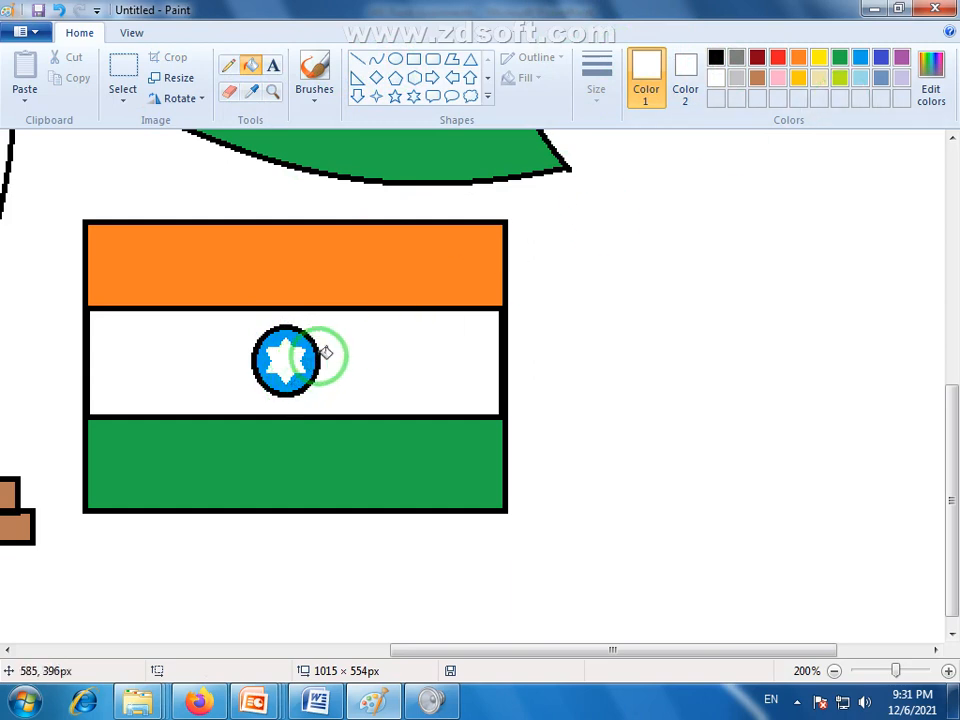
pyautogui.click(320, 356)
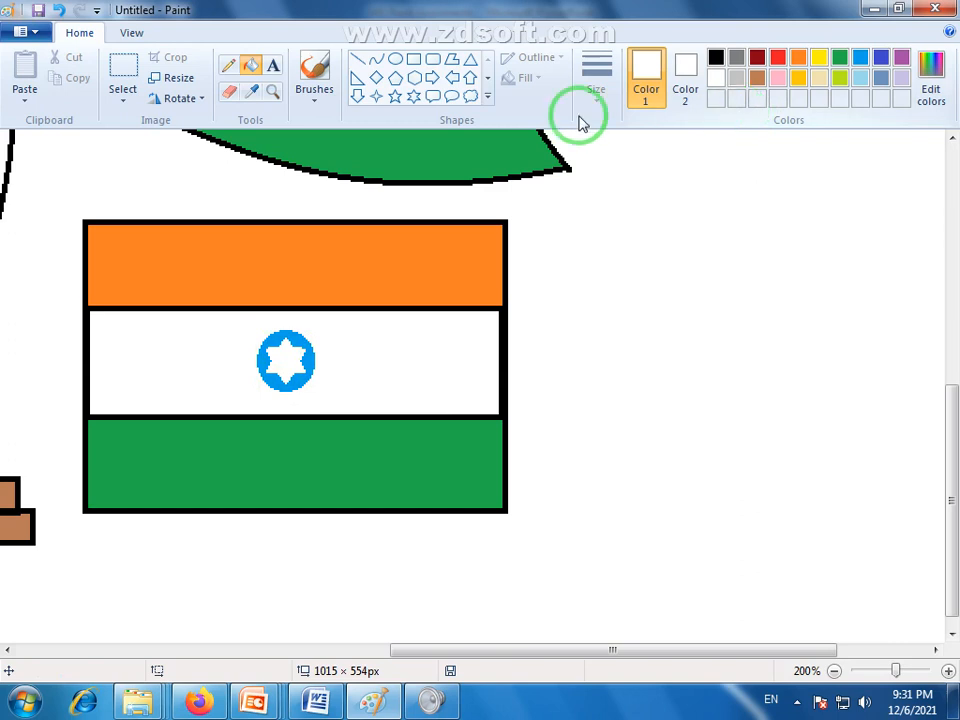
# Undo the white recolor of the central circle's outline and fill that outline light blue to match the circle.
pyautogui.hotkey('ctrl', 'z')
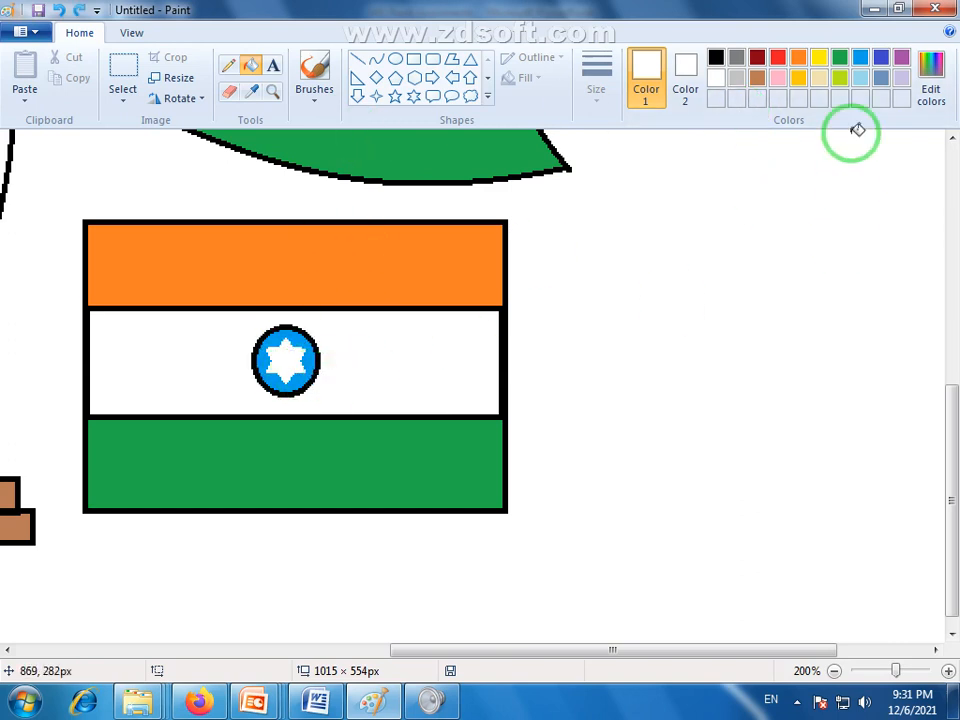
pyautogui.click(864, 60)
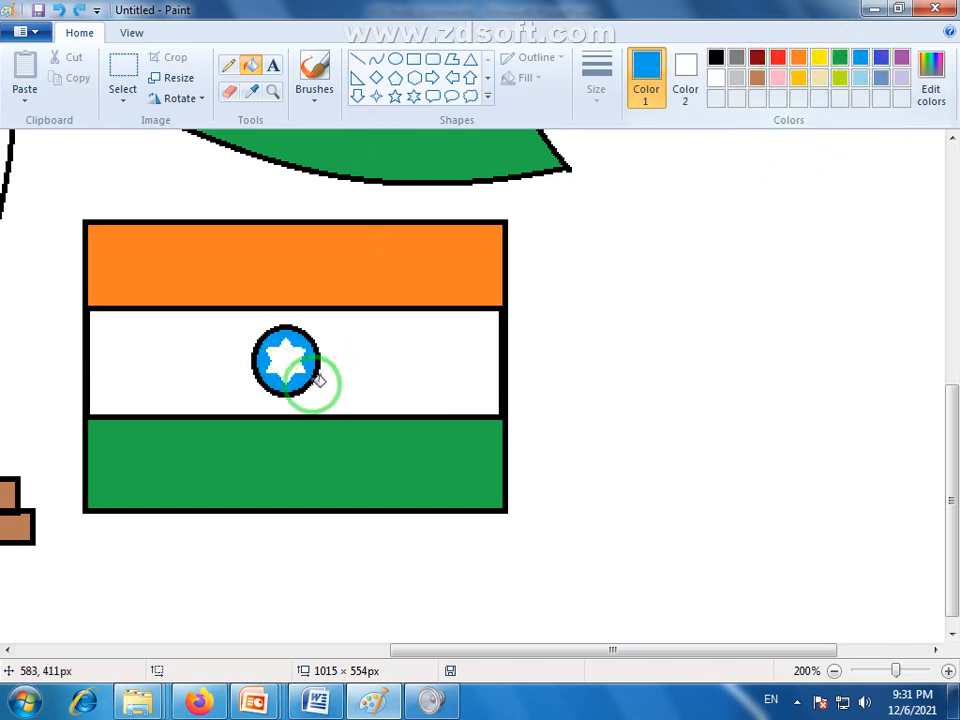
pyautogui.click(314, 381)
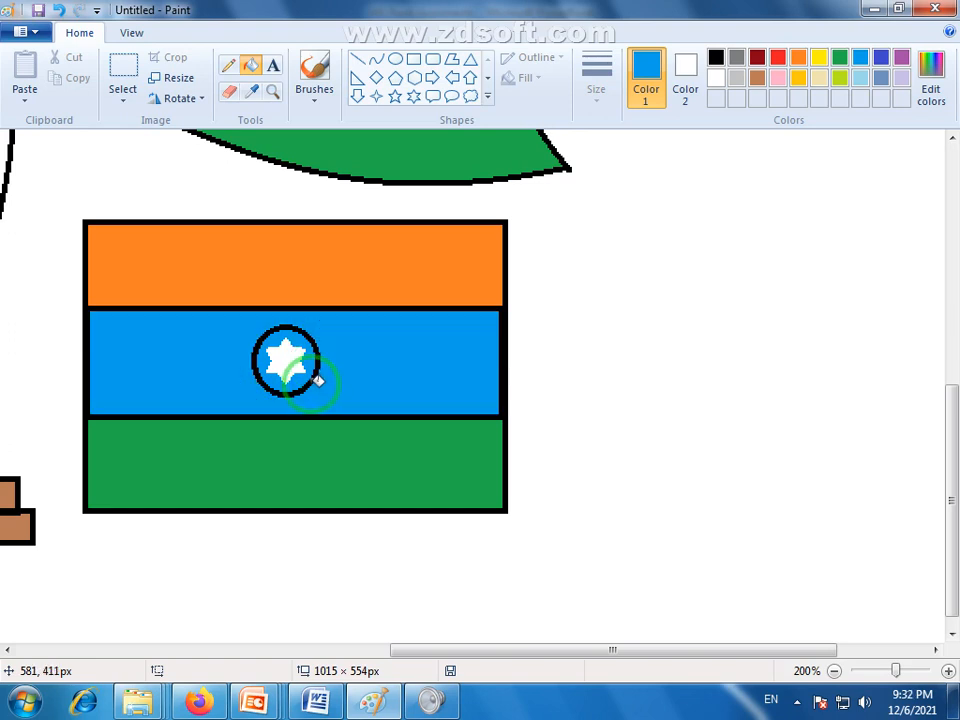
pyautogui.hotkey('ctrl', 'z')
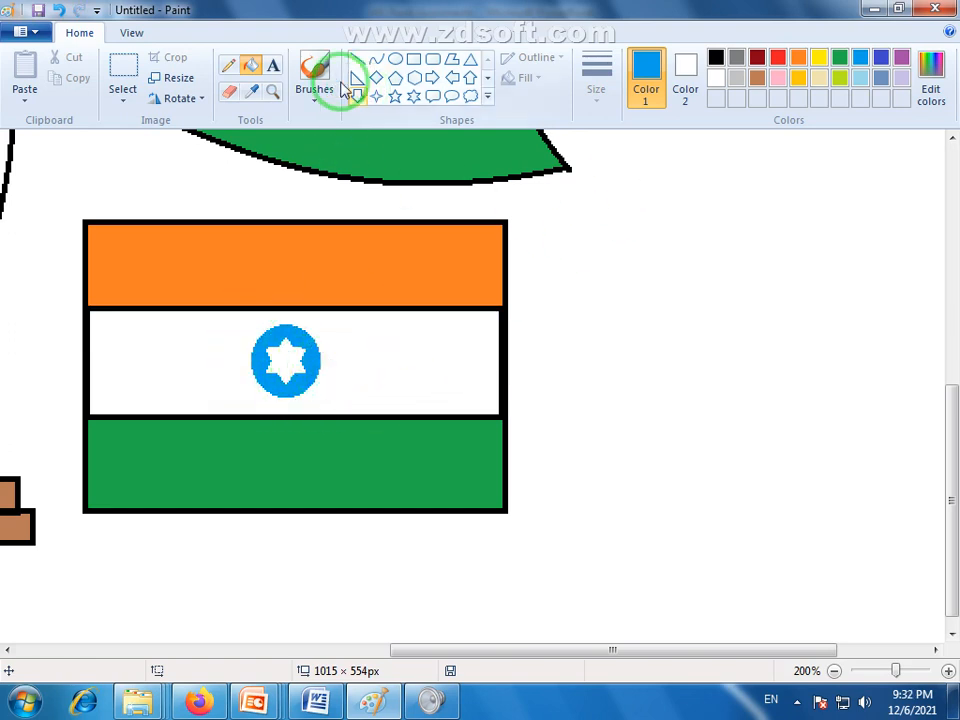
# Copy the whole flag drawing, all four flags and both poles, with a rectangular selection of about 696 × 505 px.
pyautogui.click(272, 92)
pyautogui.rightClick(508, 297)
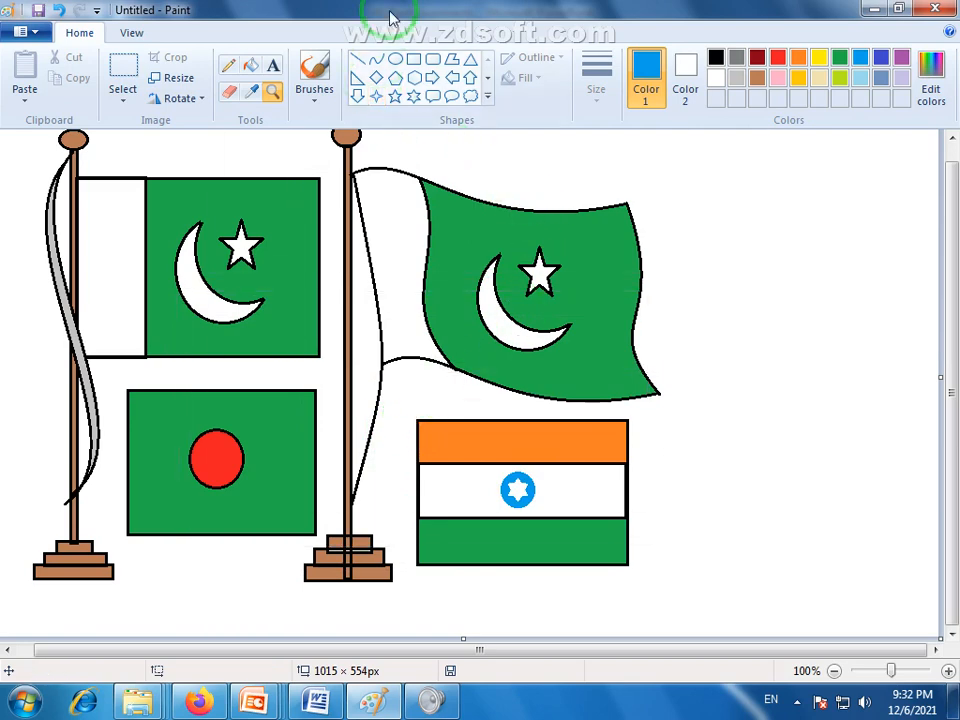
pyautogui.click(357, 59)
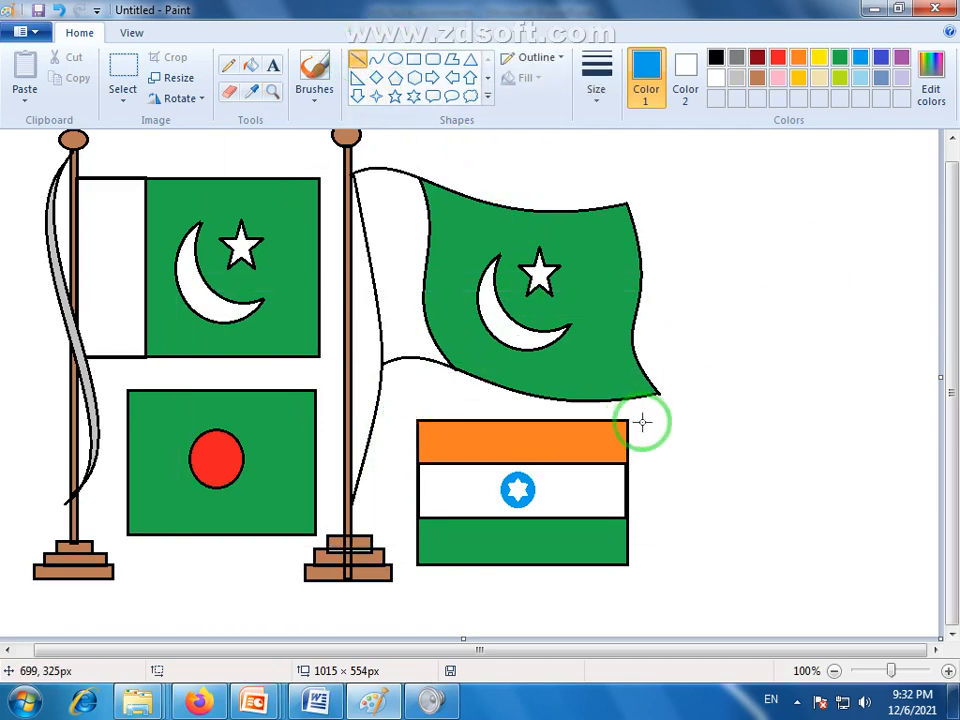
pyautogui.moveTo(950, 392); pyautogui.dragTo(950, 345)
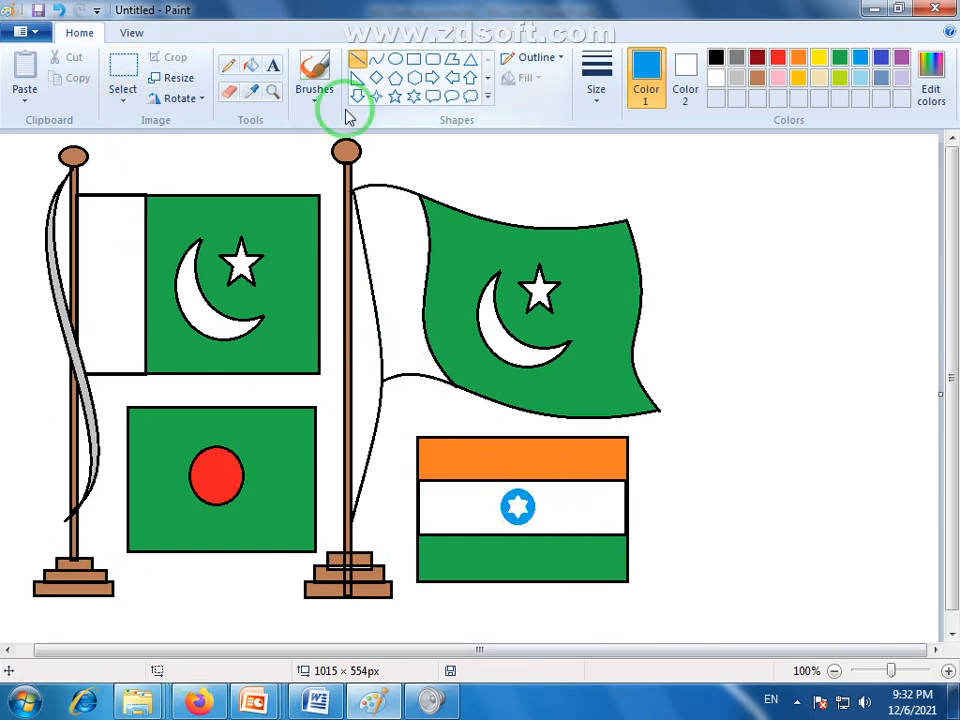
pyautogui.click(120, 78)
pyautogui.moveTo(17, 139); pyautogui.dragTo(669, 611)
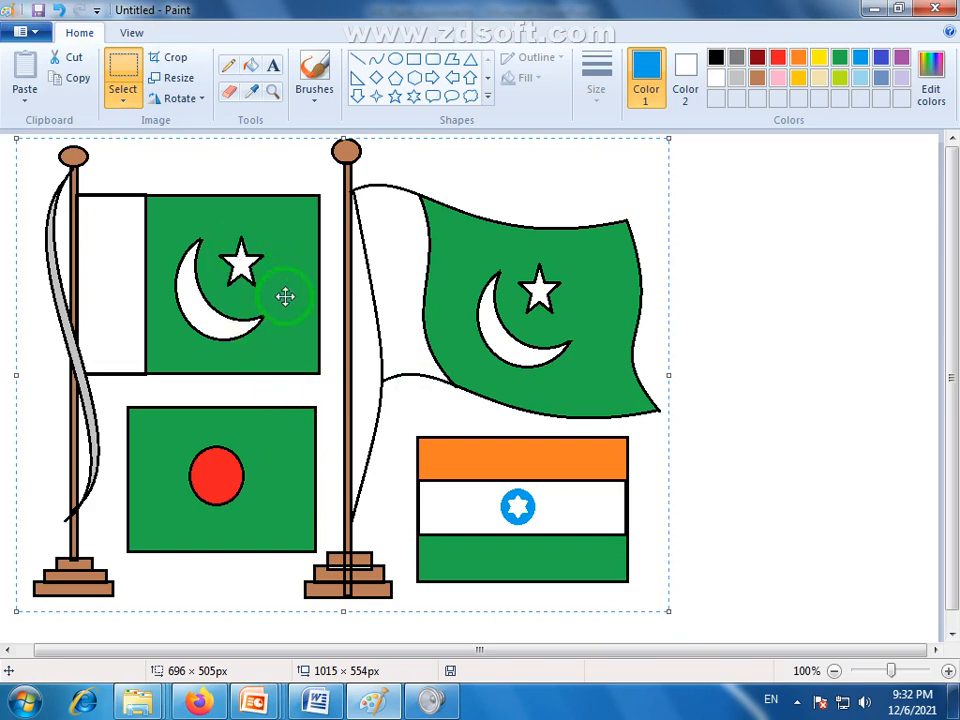
pyautogui.rightClick(251, 289)
pyautogui.click(290, 325)
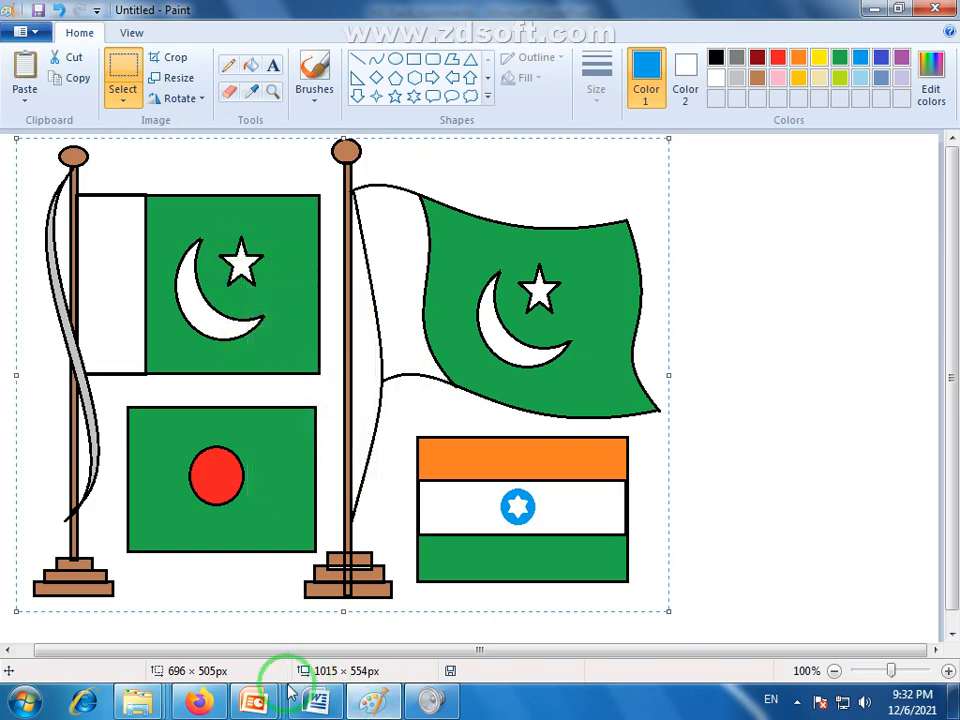
# Switch to the MS Paint Assinments presentation in PowerPoint and paste the copied flag drawing onto slide 1.
pyautogui.moveTo(258, 700)
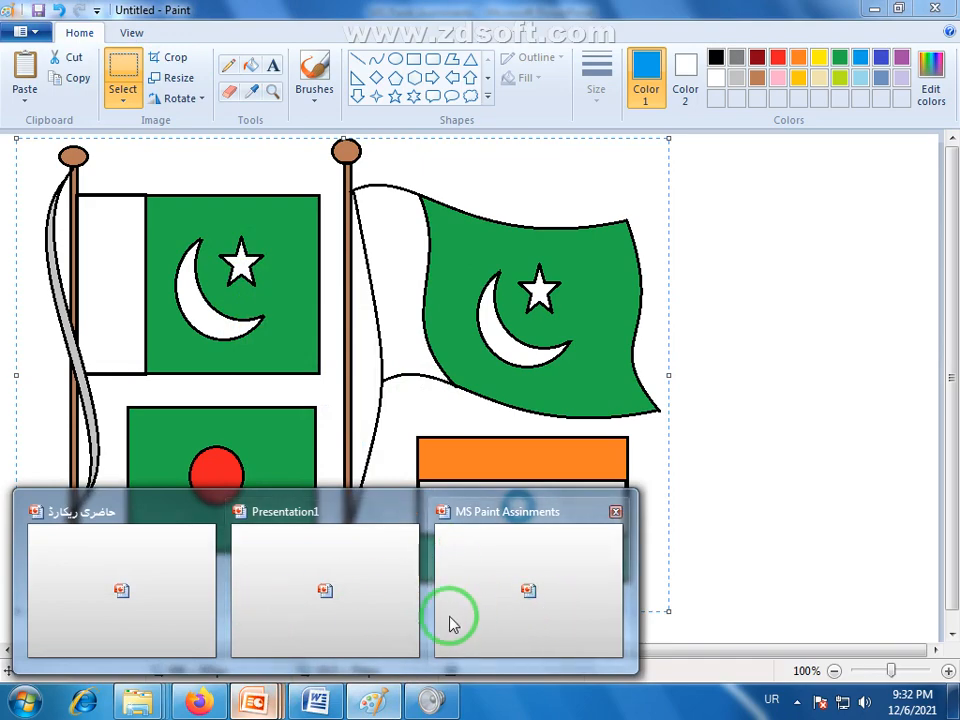
pyautogui.click(525, 579)
pyautogui.rightClick(279, 284)
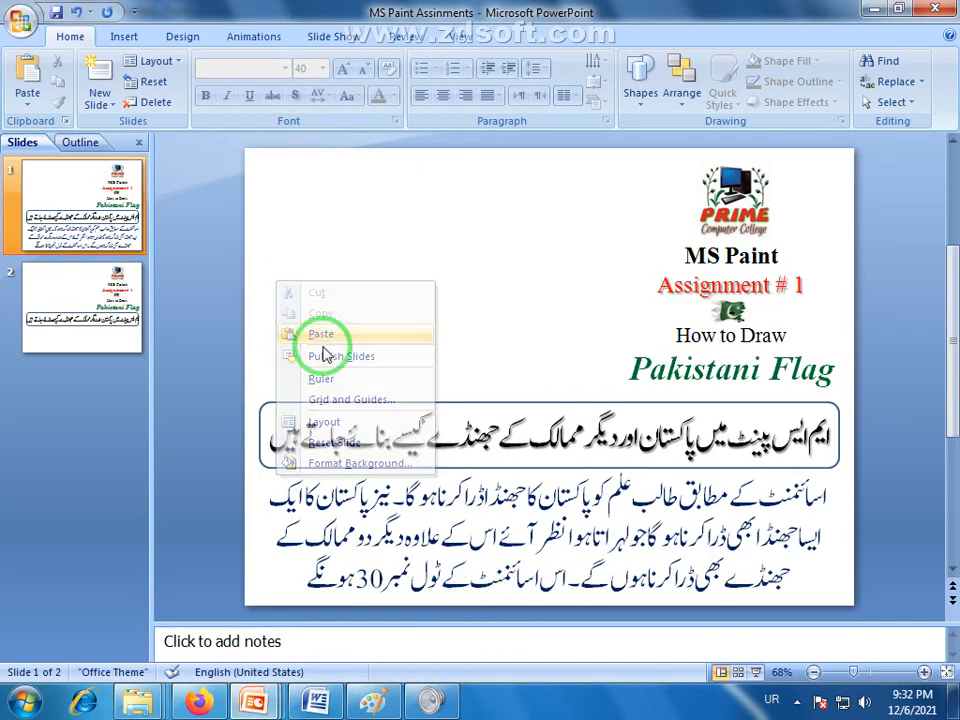
pyautogui.click(316, 334)
# Shrink the pasted flag picture and position it in the slide's empty area beside the title text, above the Urdu heading.
pyautogui.moveTo(765, 221); pyautogui.dragTo(576, 360)
pyautogui.moveTo(495, 450); pyautogui.dragTo(412, 245)
pyautogui.moveTo(497, 331); pyautogui.dragTo(518, 315)
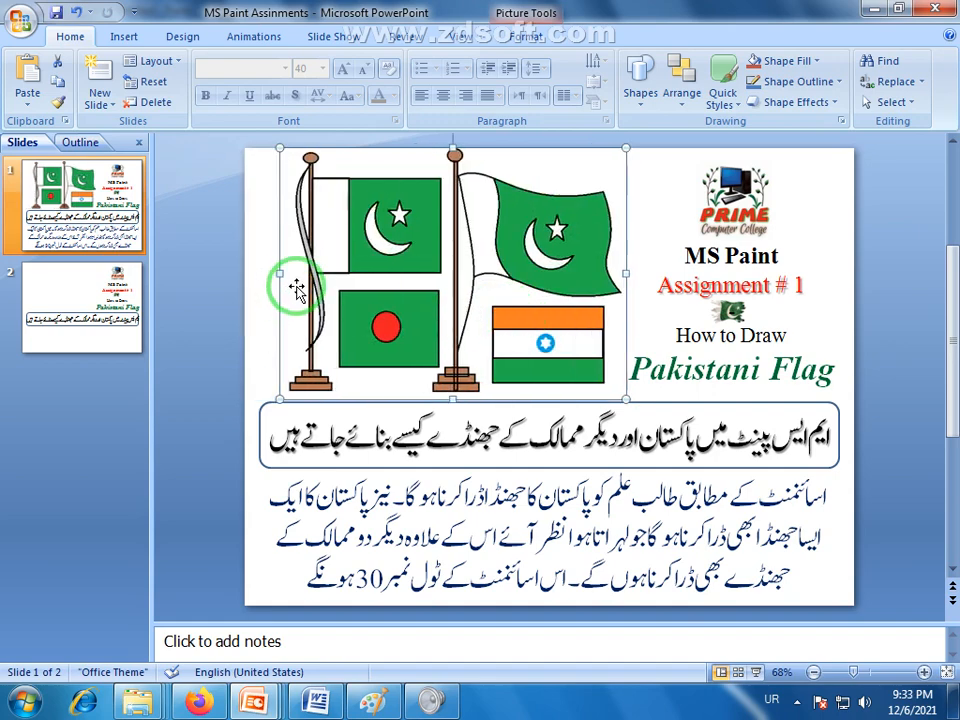
pyautogui.moveTo(362, 295); pyautogui.dragTo(337, 295)
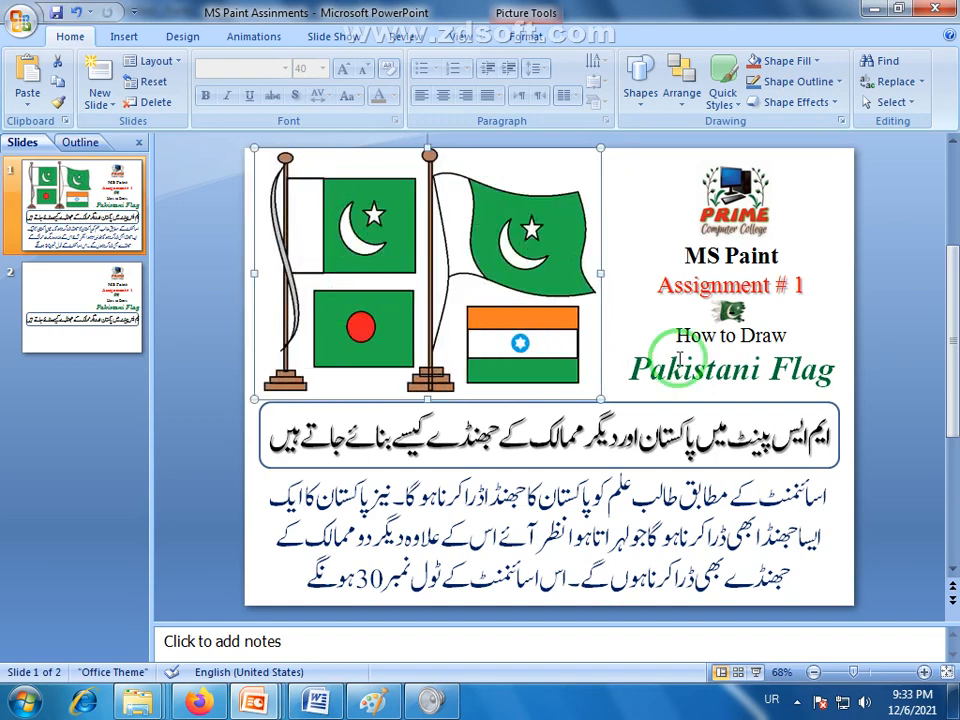
pyautogui.click(878, 342)
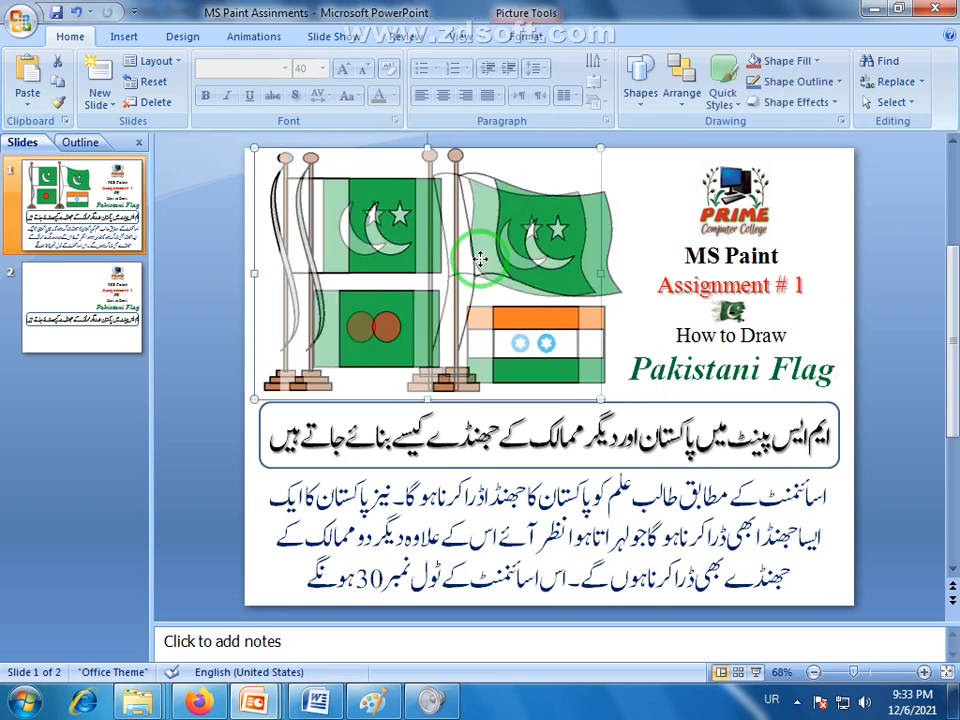
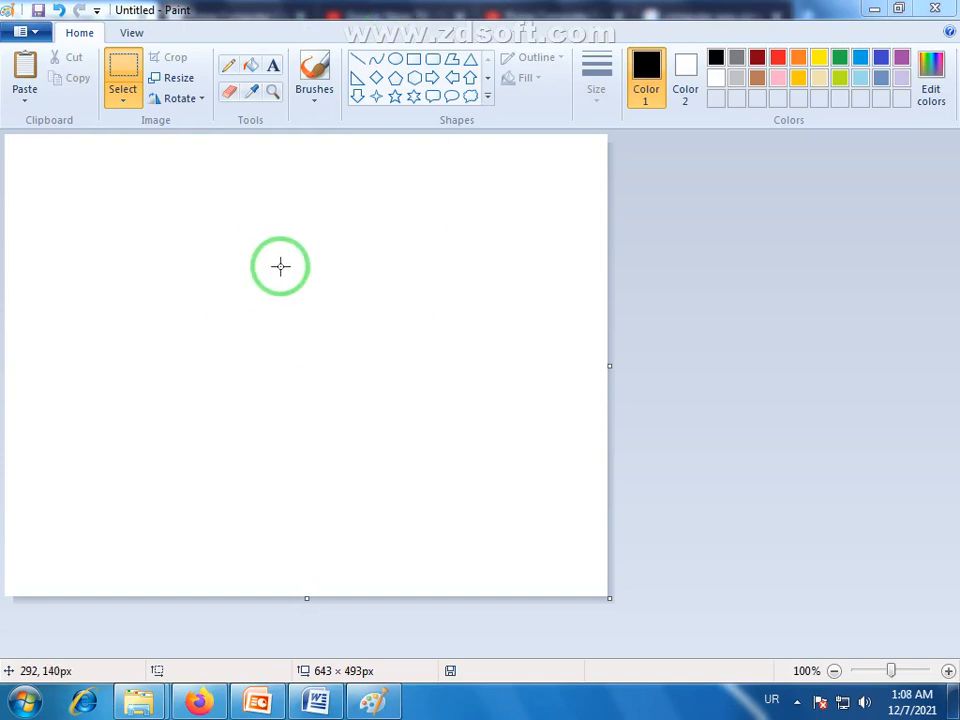
# In Paint, enlarge the blank canvas to 1013 × 554 px and draw a black-outlined oval in its upper half, left of center.
pyautogui.moveTo(608, 600); pyautogui.dragTo(949, 645)
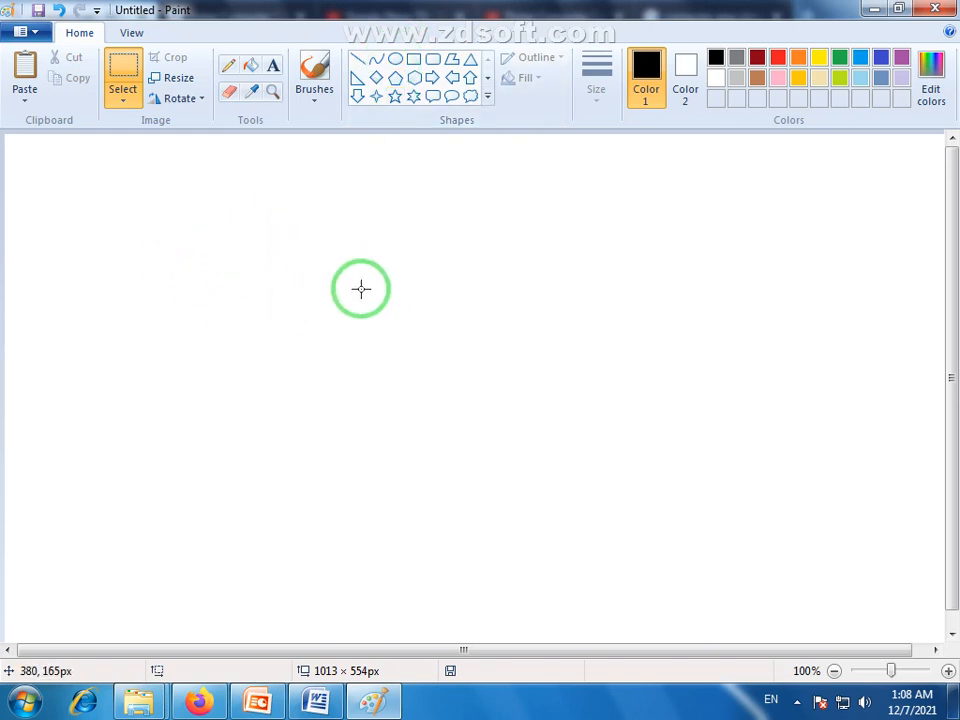
pyautogui.click(396, 60)
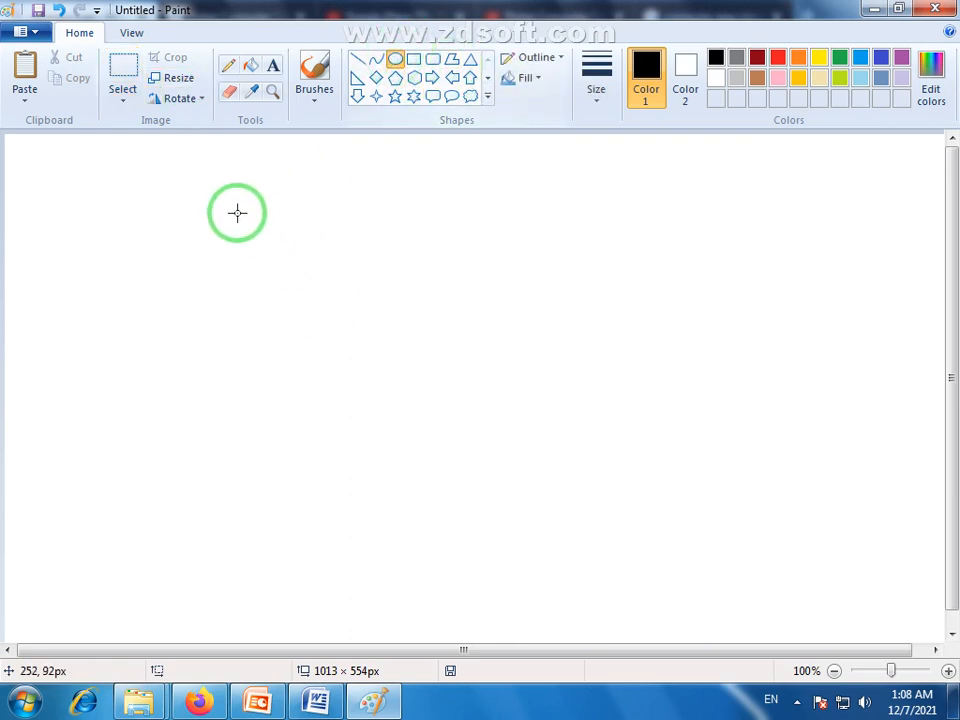
pyautogui.moveTo(231, 206)
pyautogui.mouseDown()
pyautogui.moveTo(305, 305)
pyautogui.moveTo(385, 381)
pyautogui.mouseUp()
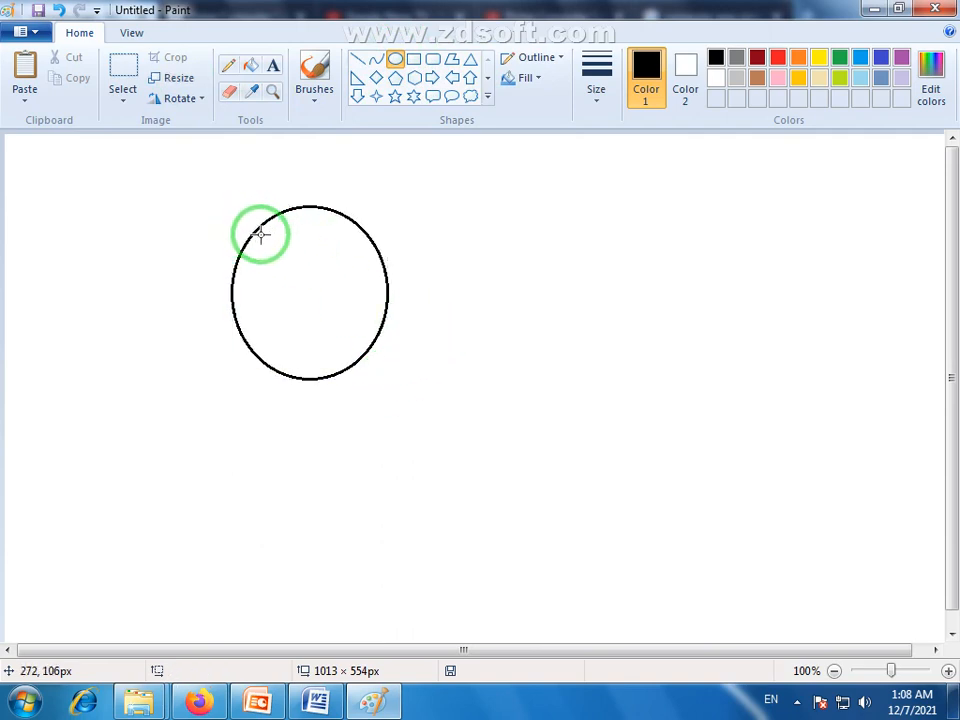
# Draw a concentric oval about 149 × 166 px inside the first one and fill the gap between them black.
pyautogui.moveTo(259, 235); pyautogui.dragTo(373, 366)
pyautogui.moveTo(265, 241); pyautogui.dragTo(242, 215)
pyautogui.moveTo(371, 364); pyautogui.dragTo(379, 371)
pyautogui.moveTo(242, 289); pyautogui.dragTo(239, 289)
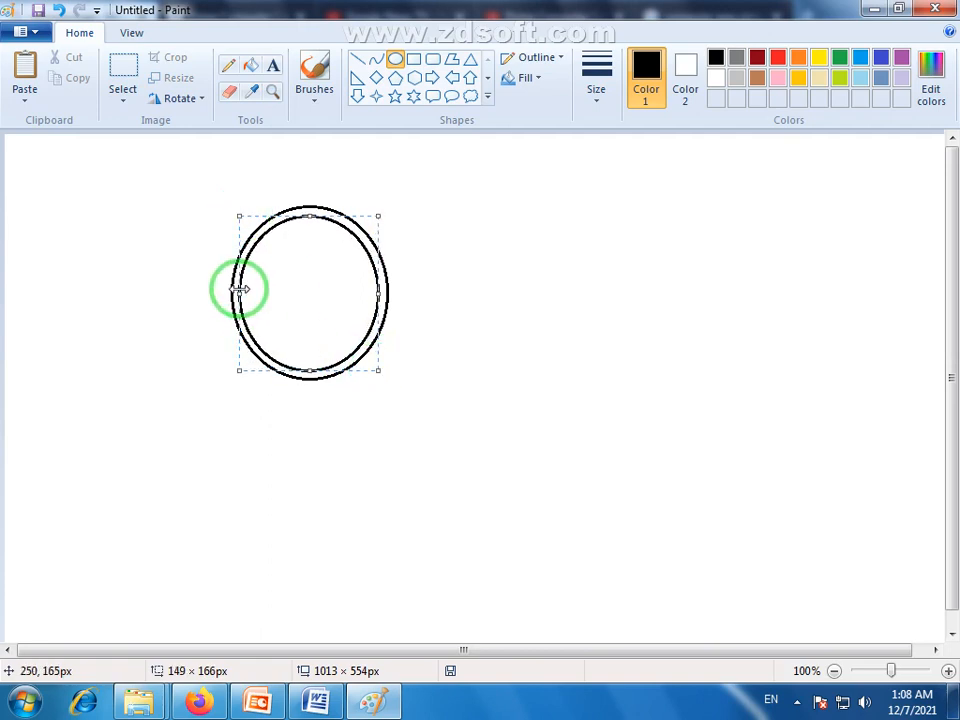
pyautogui.click(467, 329)
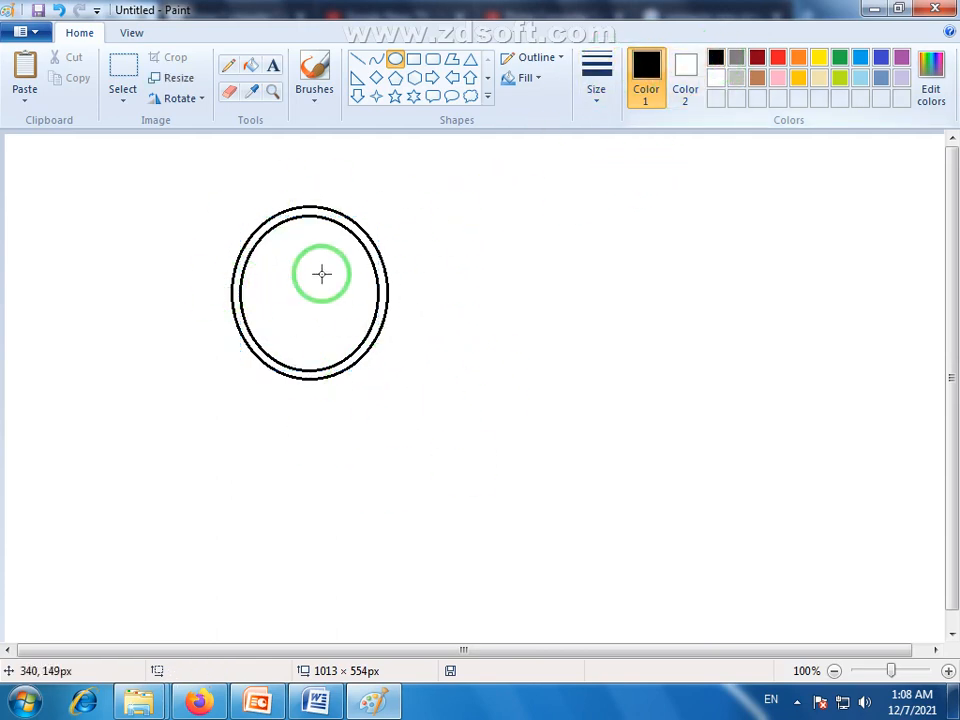
pyautogui.click(262, 70)
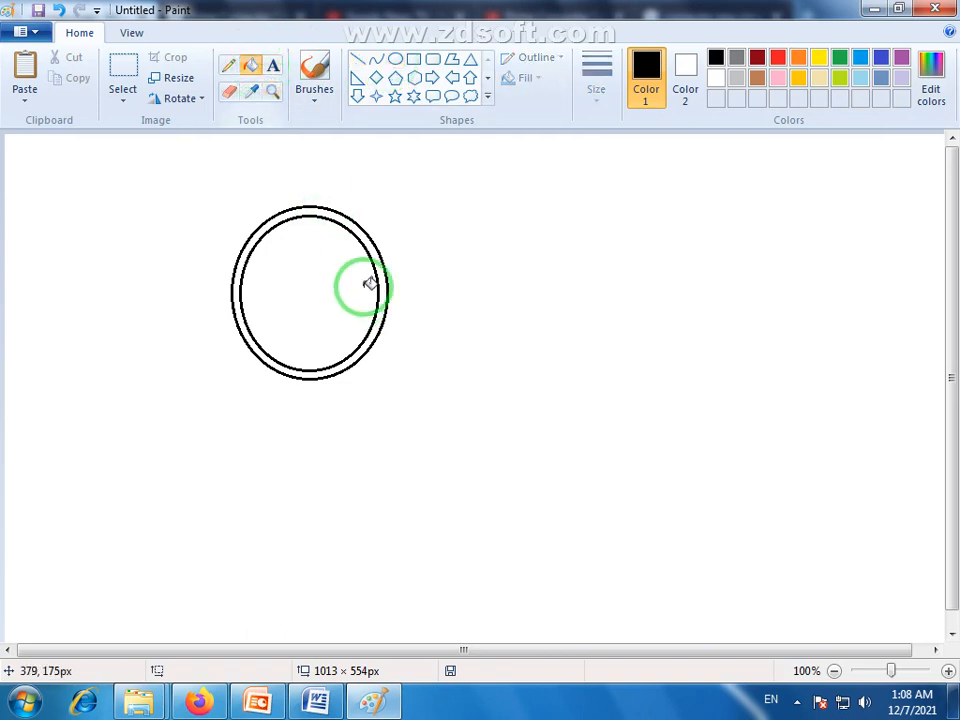
pyautogui.click(372, 244)
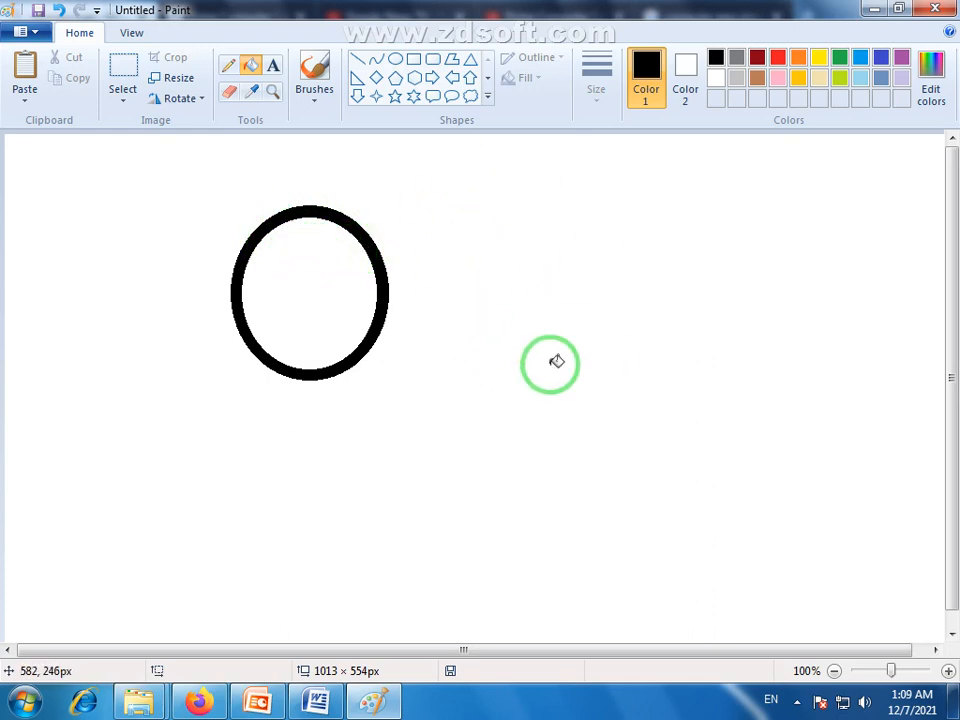
# Duplicate the black ring three times using transparent selection, placing two copies in a row beside it and a spare near the canvas's lower-right corner.
pyautogui.click(124, 75)
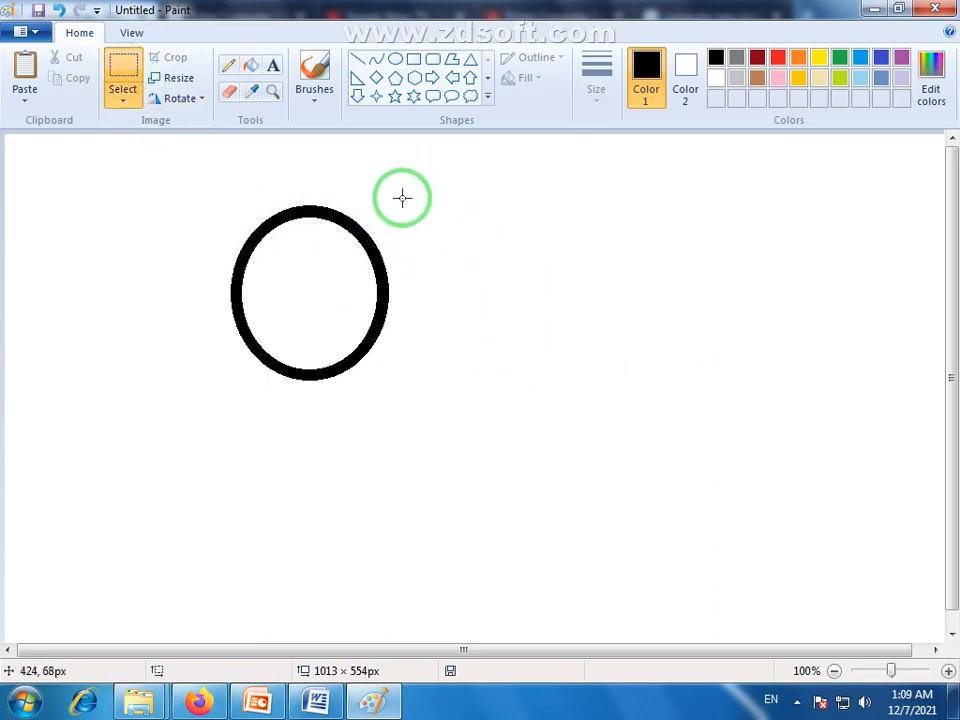
pyautogui.moveTo(401, 190); pyautogui.dragTo(210, 395)
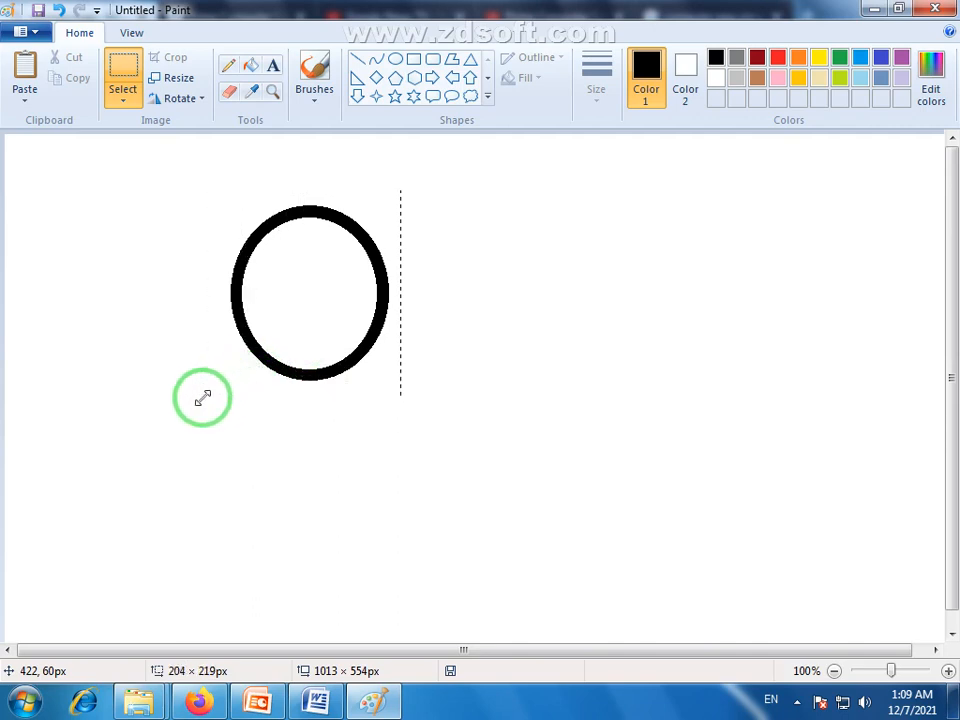
pyautogui.click(122, 105)
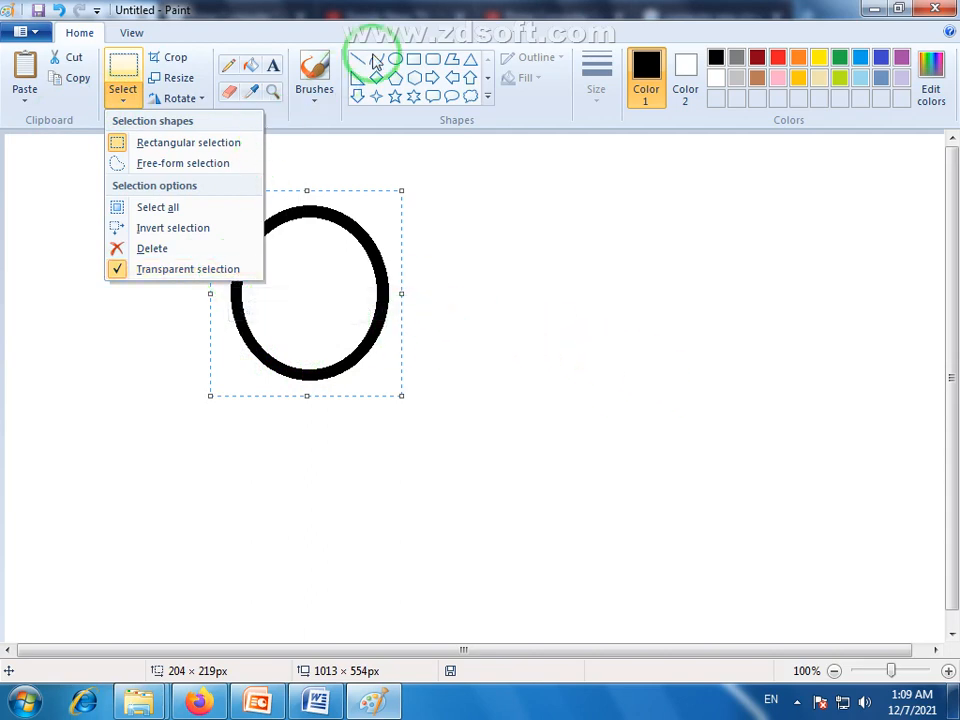
pyautogui.click(432, 13)
pyautogui.click(280, 278)
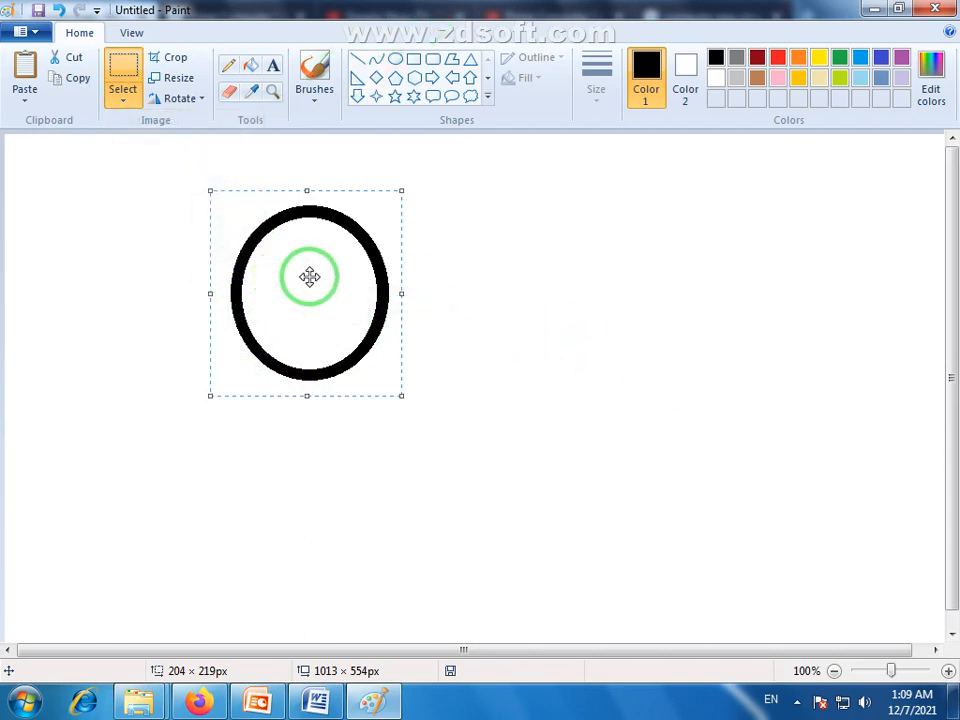
pyautogui.moveTo(296, 276); pyautogui.dragTo(466, 283)
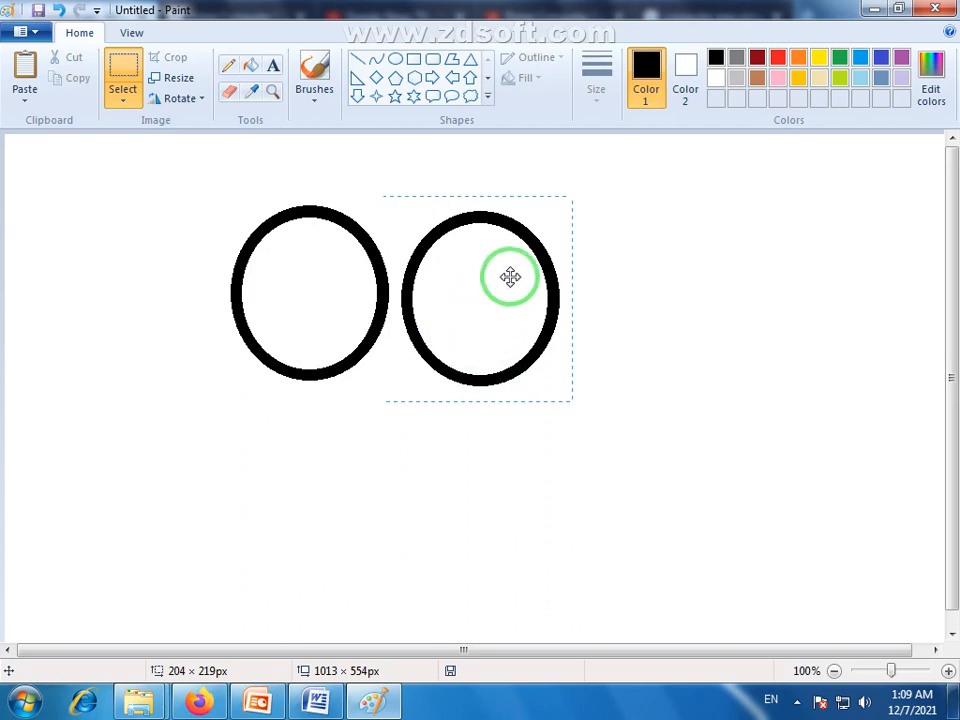
pyautogui.moveTo(467, 294); pyautogui.dragTo(639, 297)
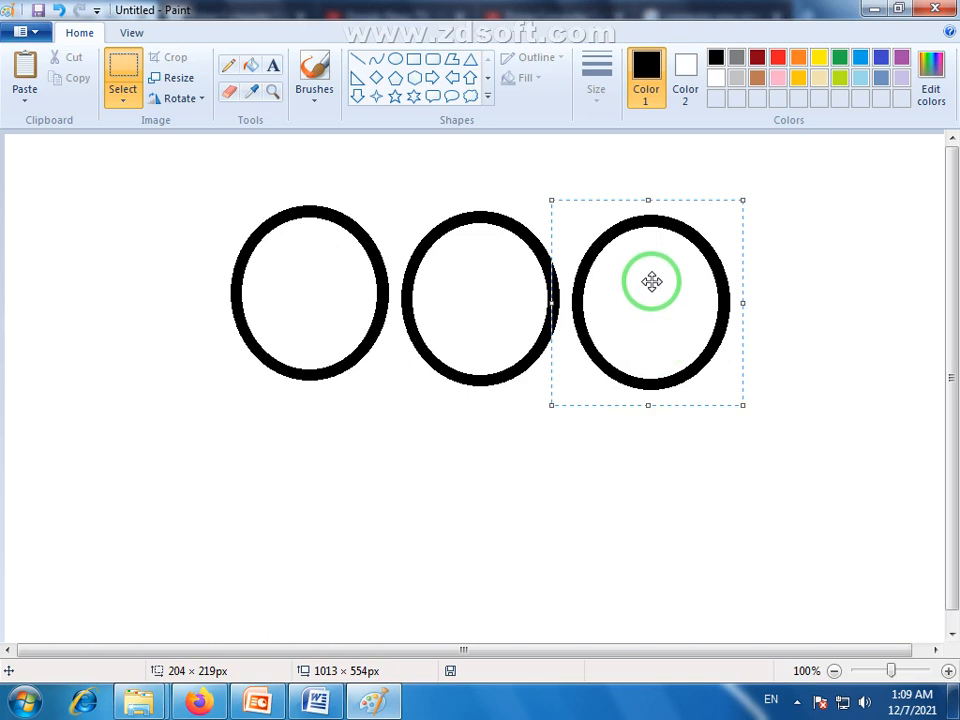
pyautogui.moveTo(651, 282); pyautogui.dragTo(851, 516)
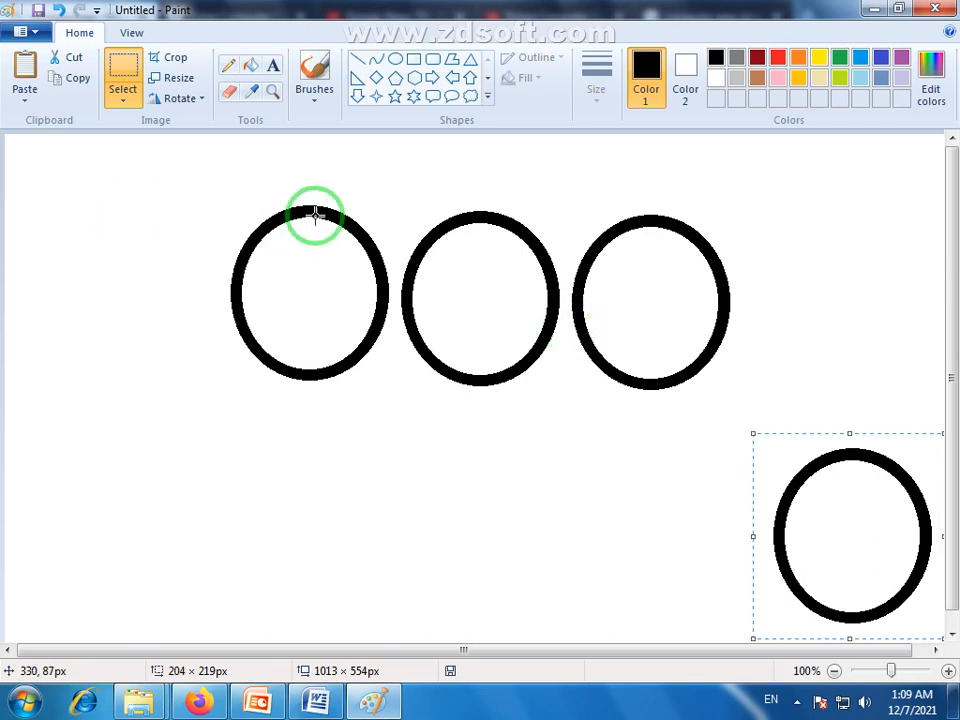
pyautogui.moveTo(361, 145); pyautogui.dragTo(393, 215)
pyautogui.rightClick(393, 215)
pyautogui.click(415, 167)
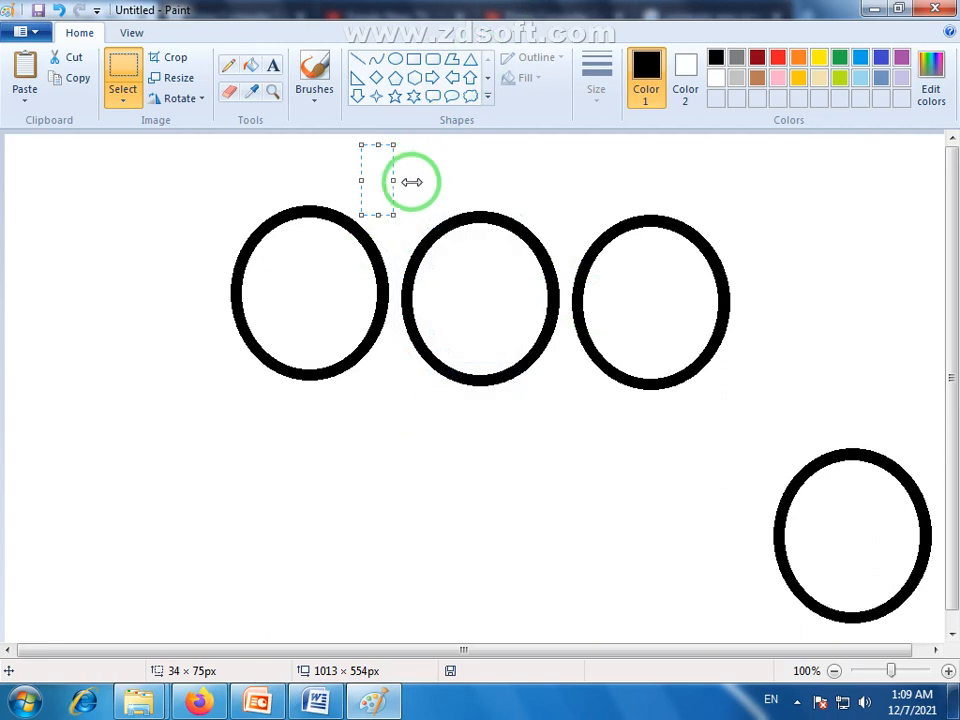
pyautogui.click(228, 166)
# Recolor the first ring of the row light blue and the third ring red.
pyautogui.click(890, 99)
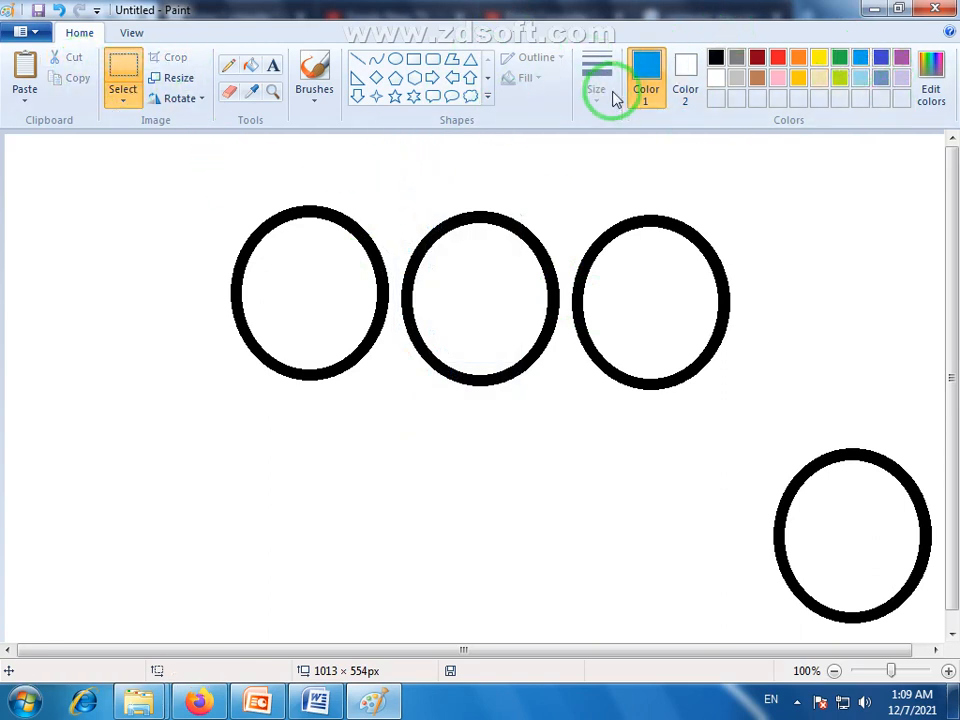
pyautogui.click(255, 70)
pyautogui.click(332, 210)
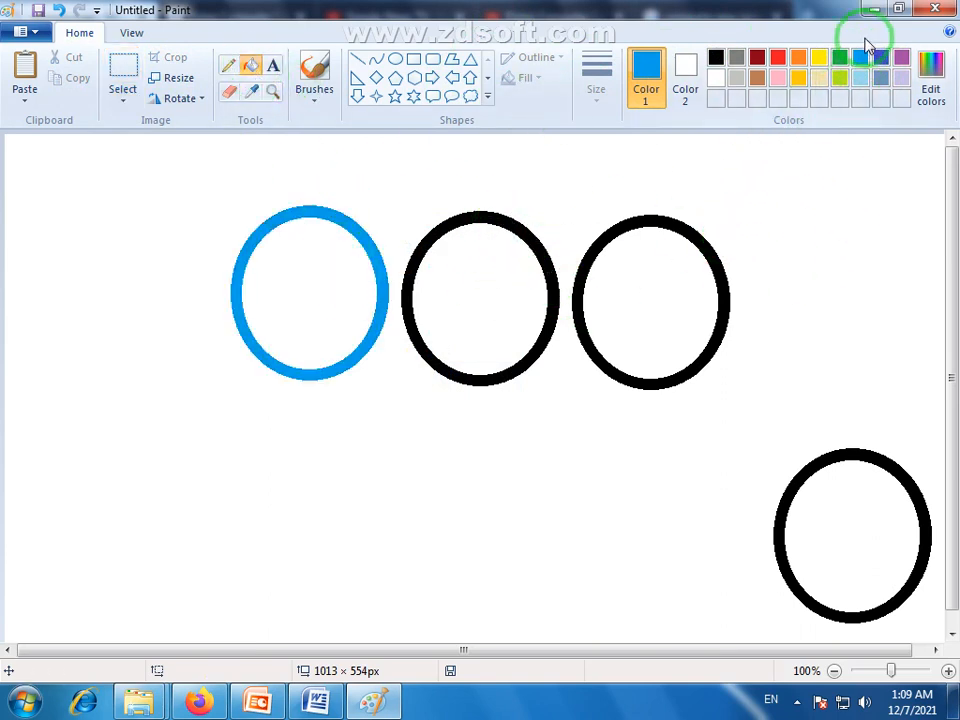
pyautogui.click(779, 60)
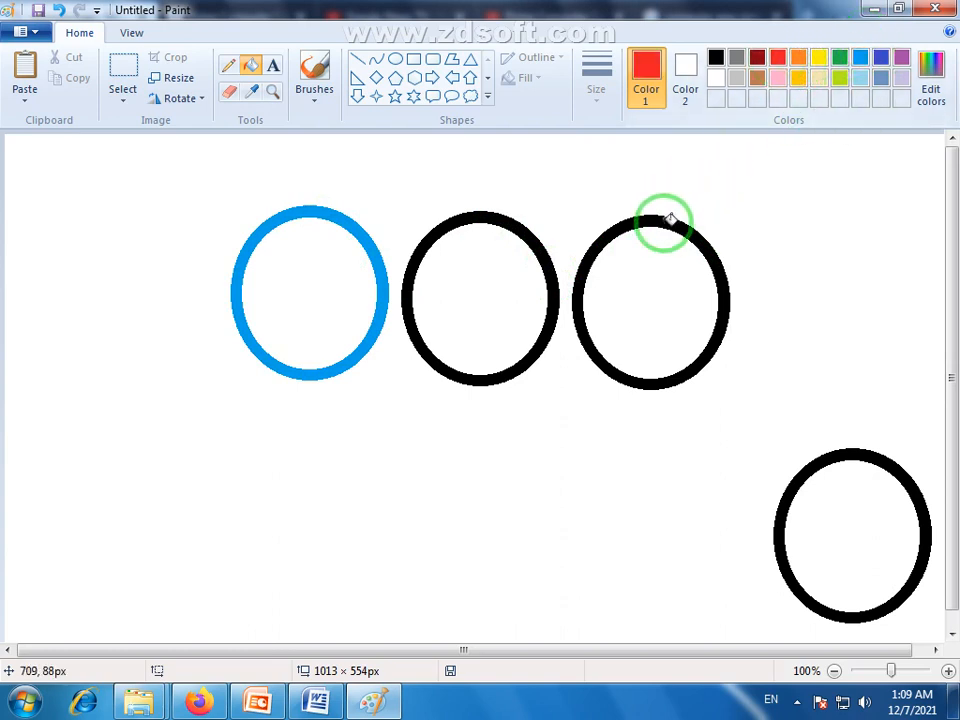
pyautogui.click(669, 216)
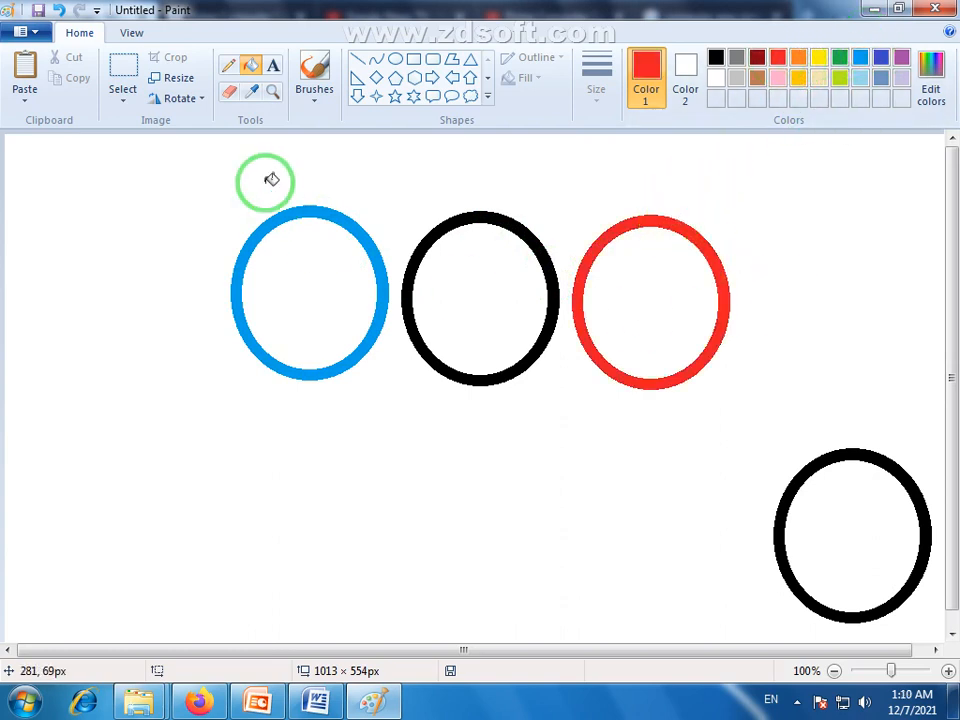
pyautogui.click(124, 85)
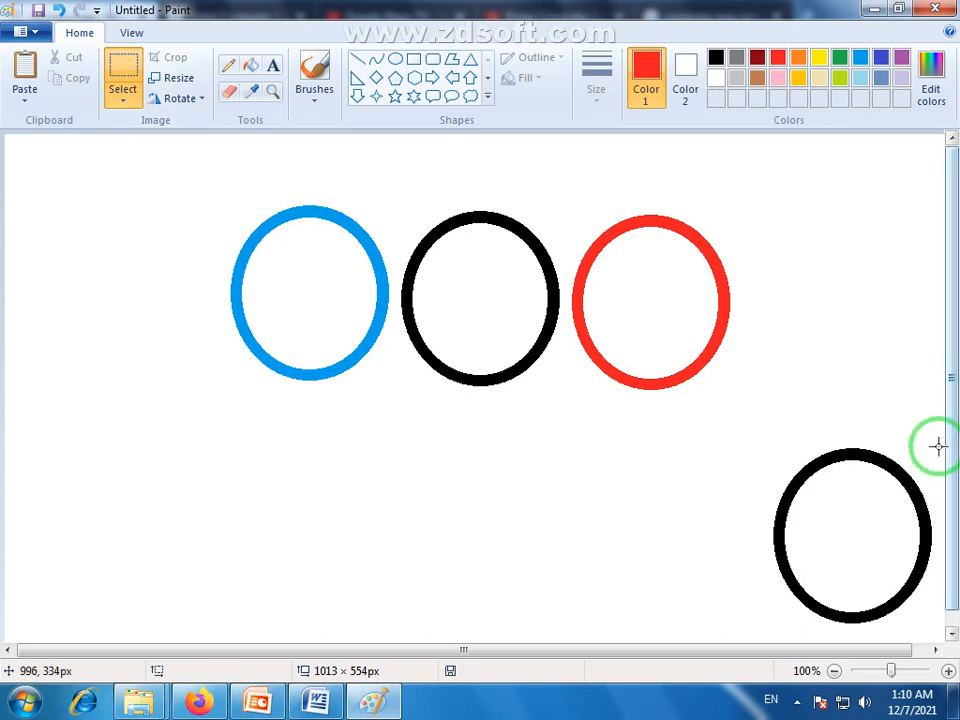
pyautogui.moveTo(937, 446); pyautogui.dragTo(765, 628)
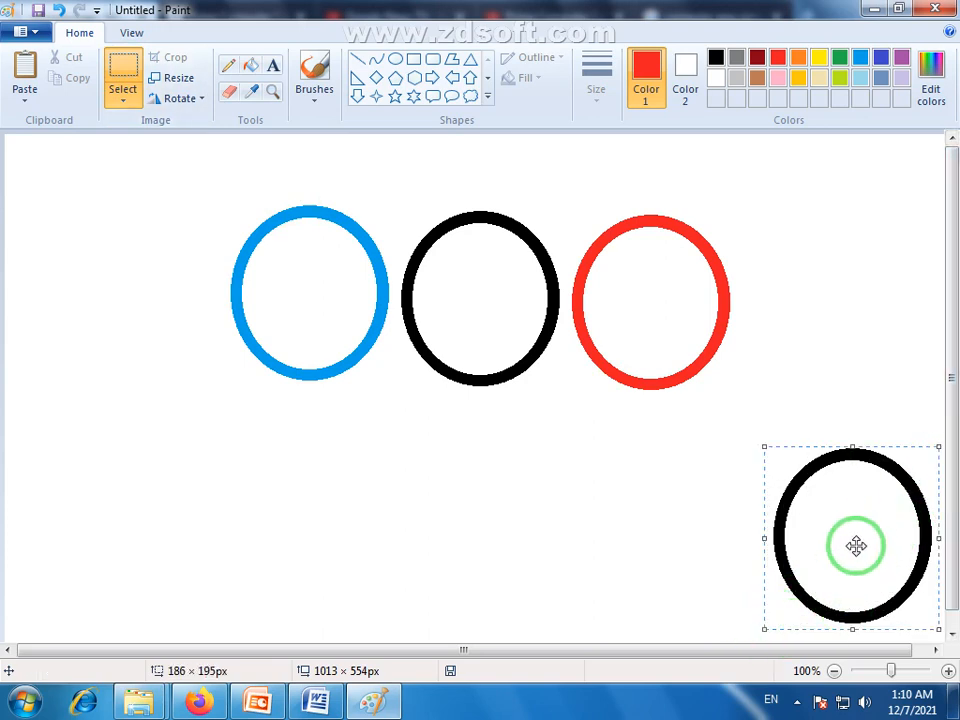
pyautogui.moveTo(853, 545); pyautogui.dragTo(565, 398)
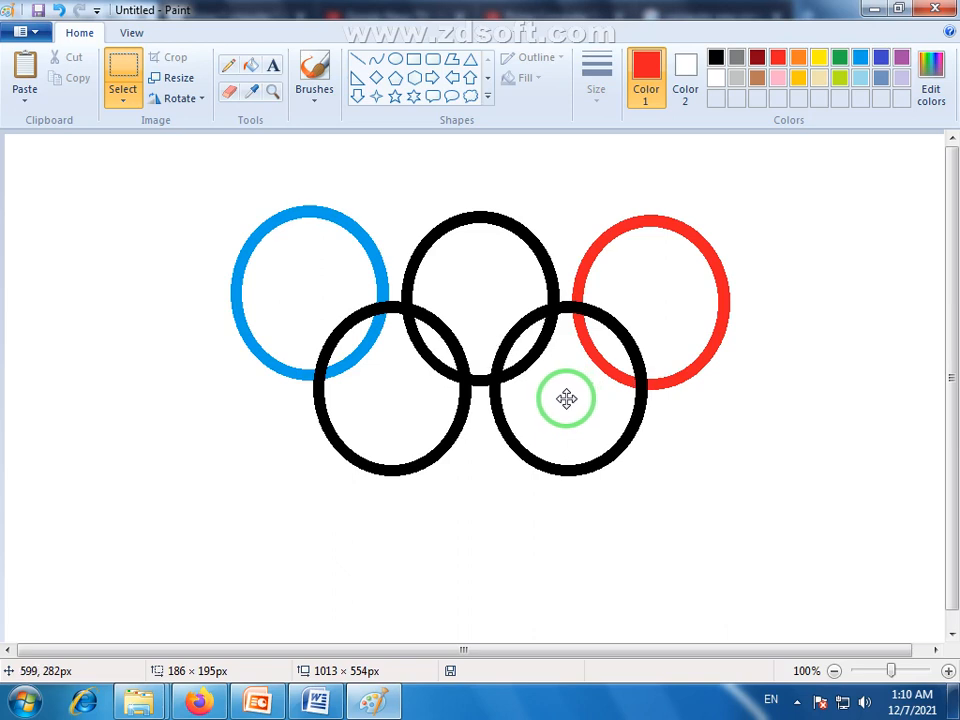
pyautogui.click(606, 554)
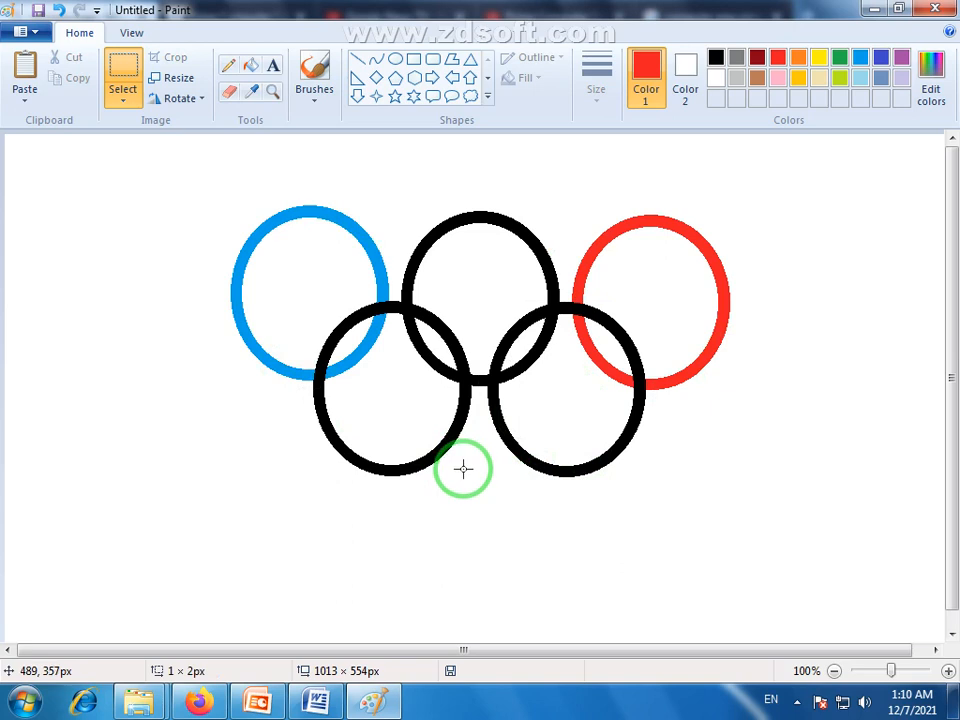
pyautogui.hotkey('ctrl', 'z')
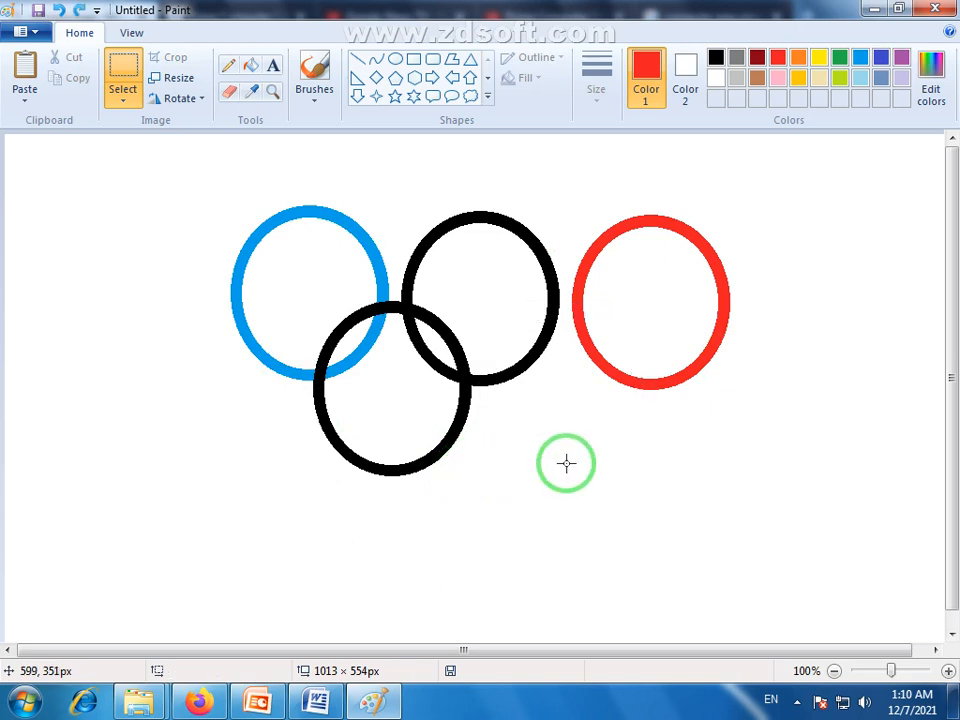
pyautogui.hotkey('ctrl', 'y')
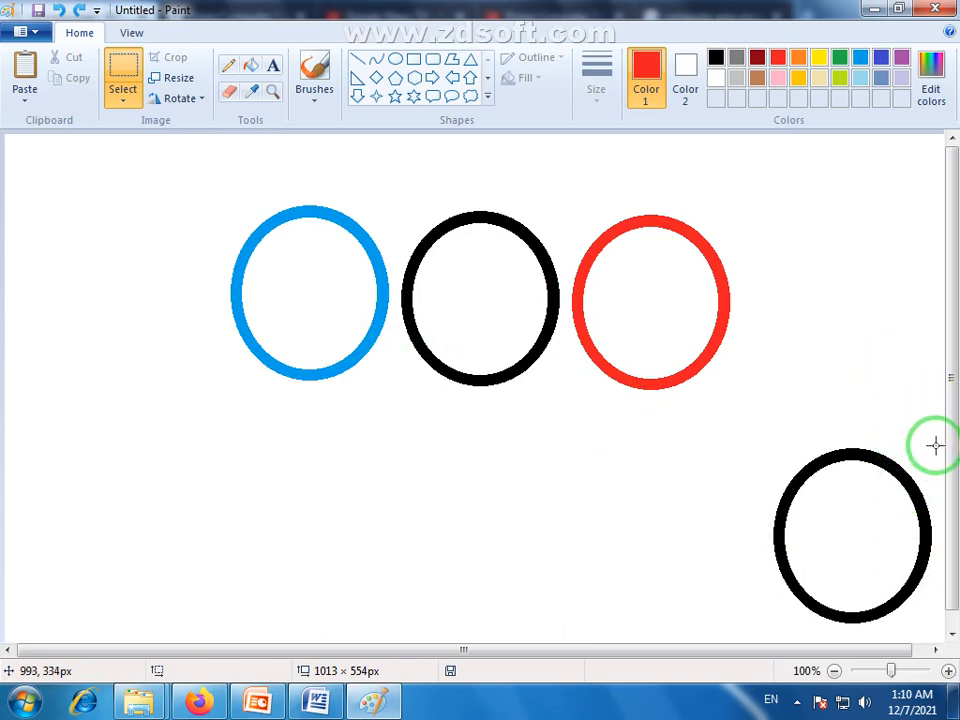
pyautogui.moveTo(935, 442); pyautogui.dragTo(763, 633)
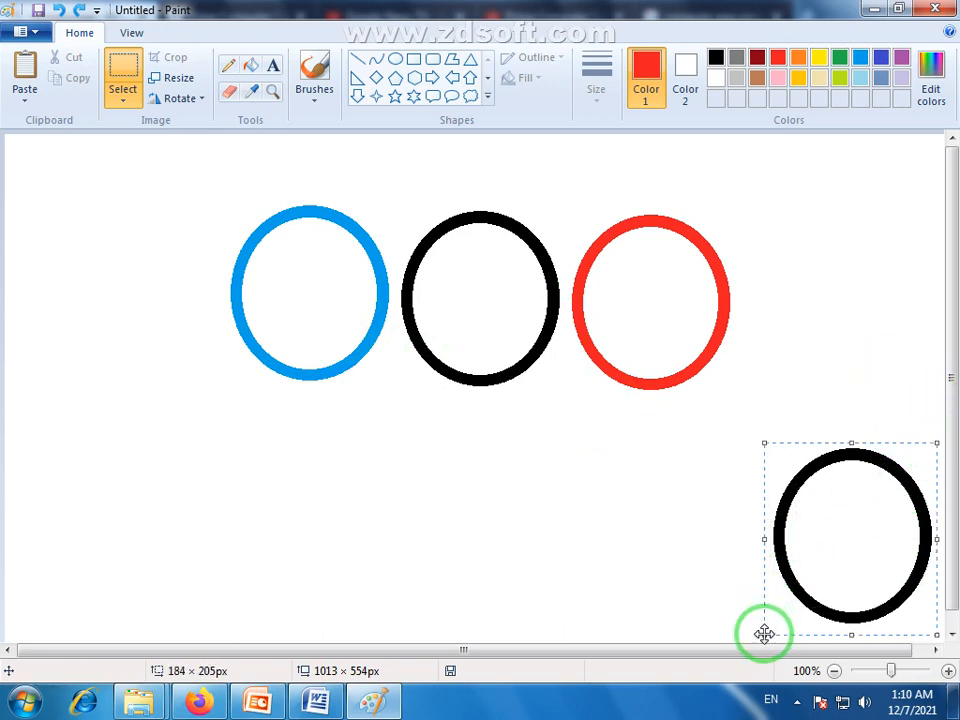
pyautogui.click(797, 244)
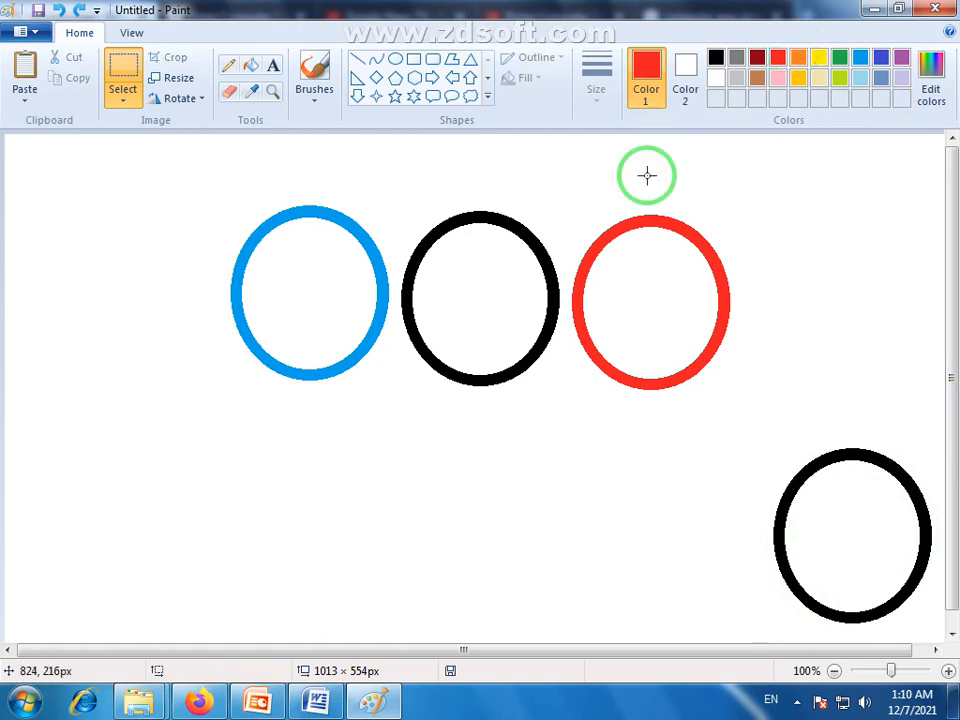
# Recolor the spare black ring near the lower-right corner green and place a copy of it below the upper row.
pyautogui.click(256, 67)
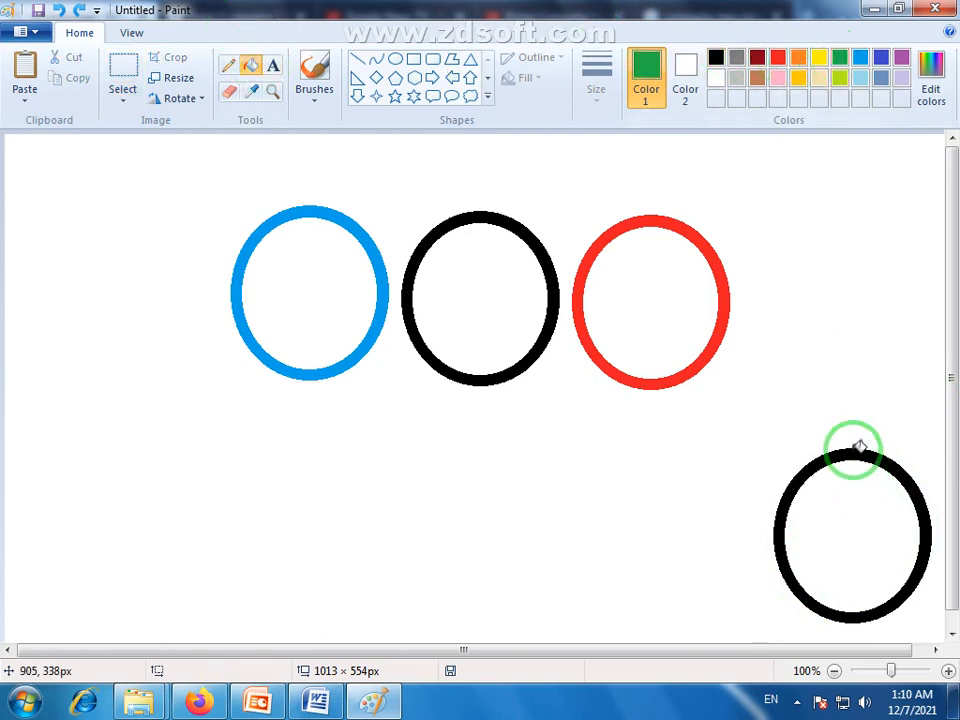
pyautogui.click(858, 452)
pyautogui.click(140, 76)
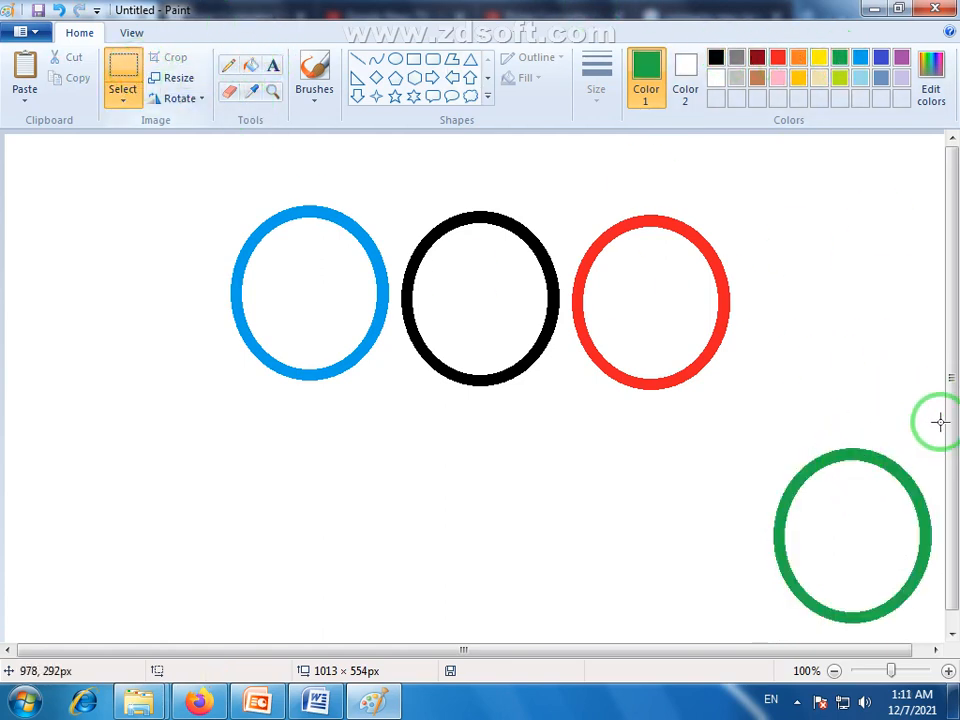
pyautogui.moveTo(938, 445); pyautogui.dragTo(768, 631)
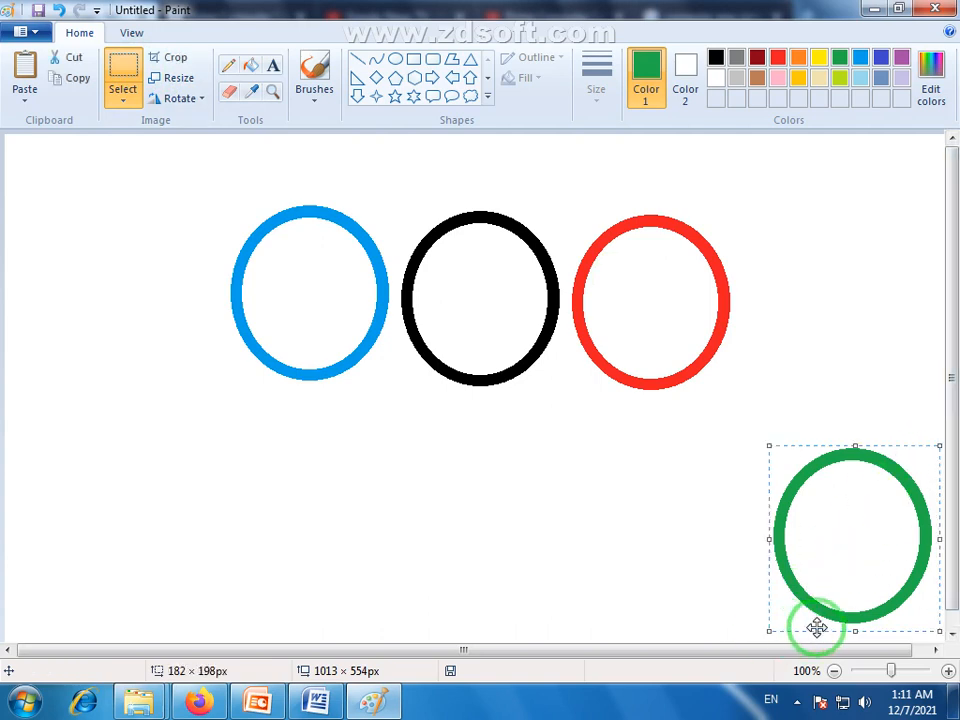
pyautogui.moveTo(814, 564); pyautogui.dragTo(534, 553)
# Recolor the copied green ring below the upper row yellow.
pyautogui.click(819, 57)
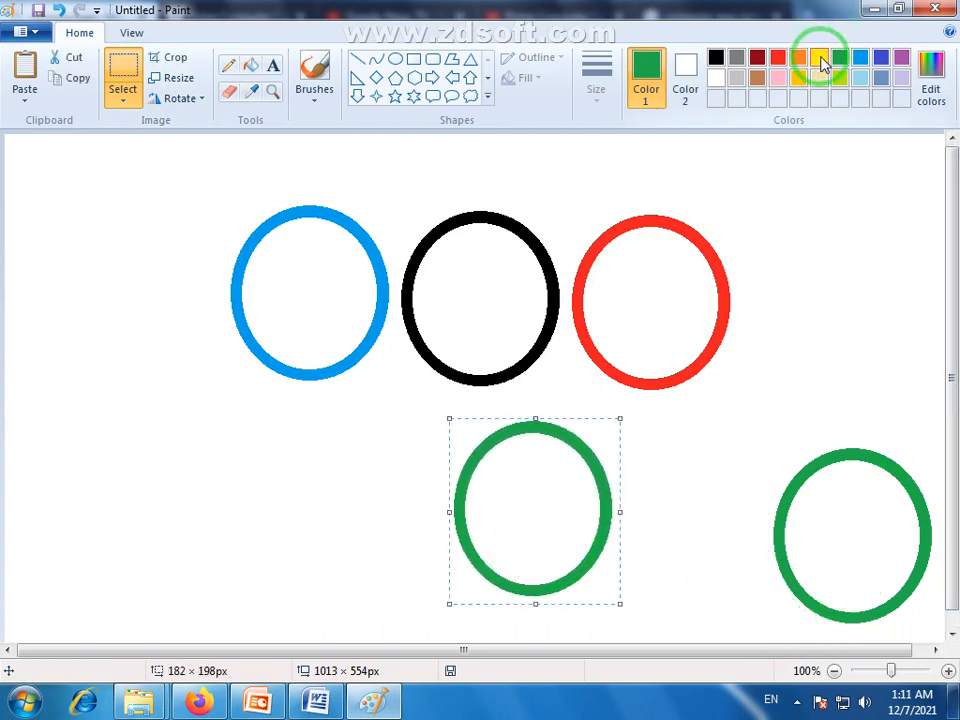
pyautogui.click(251, 65)
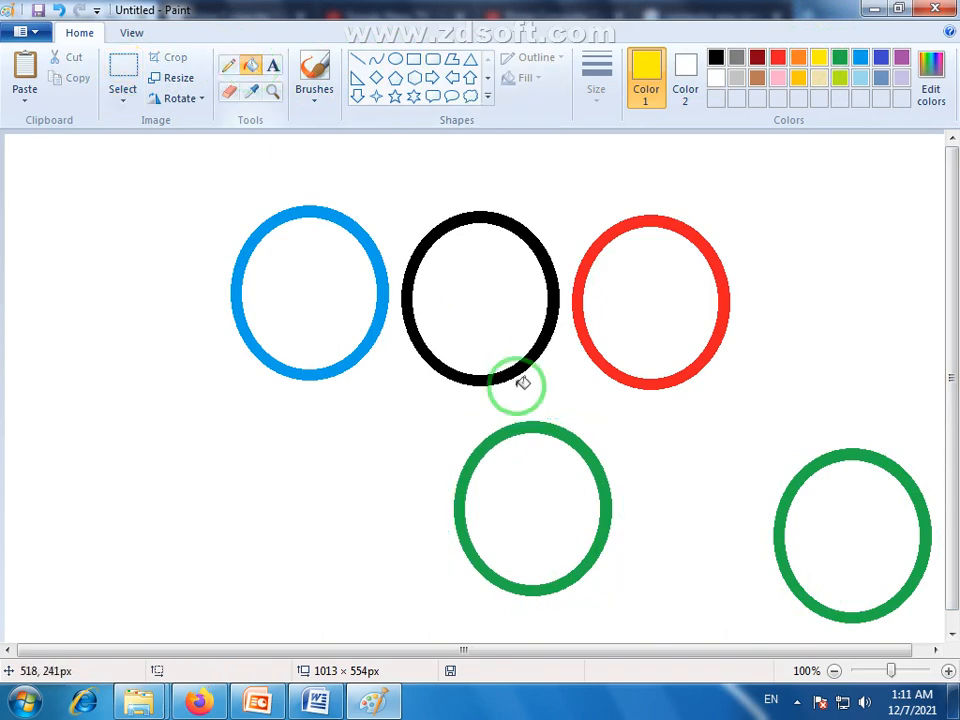
pyautogui.click(546, 422)
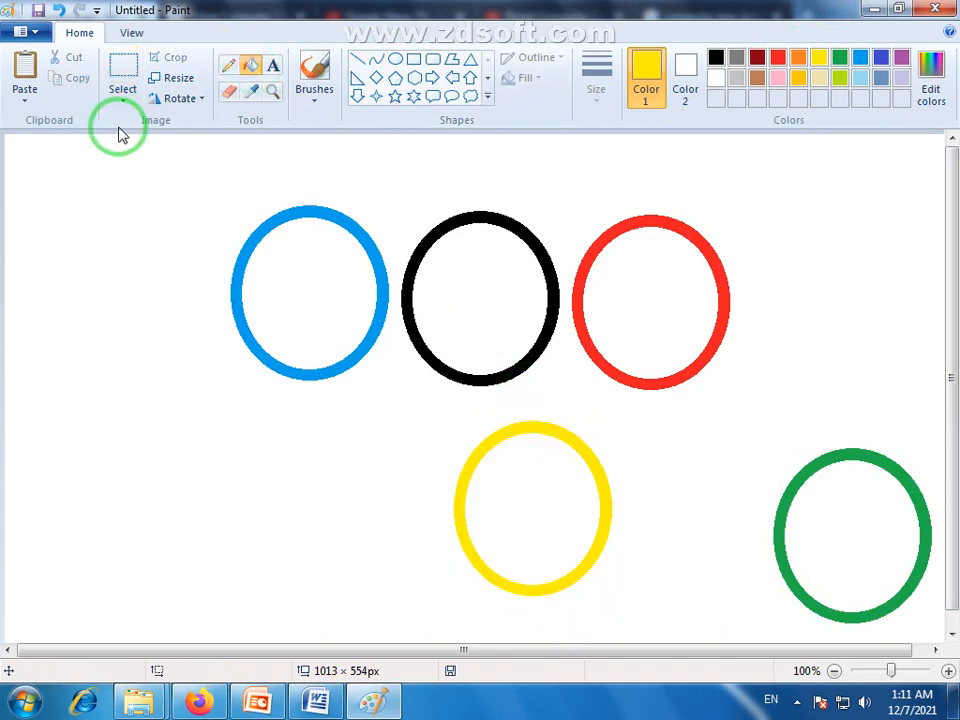
# Move the yellow ring to overlap the blue and black rings, and the green ring to overlap the black and red rings.
pyautogui.click(123, 73)
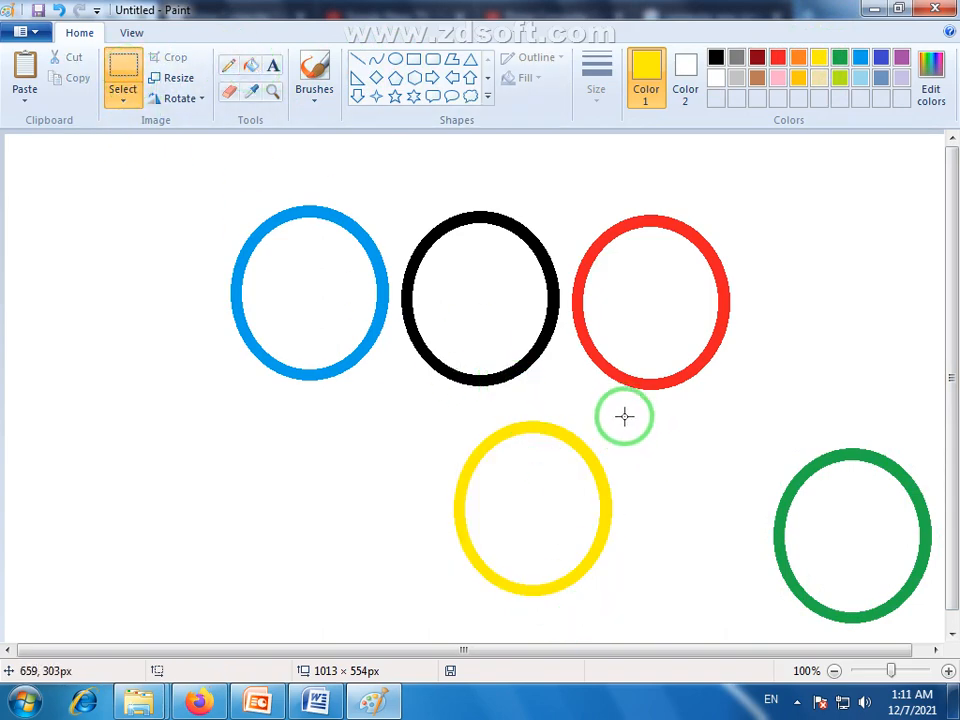
pyautogui.moveTo(624, 416); pyautogui.dragTo(434, 626)
pyautogui.moveTo(544, 538); pyautogui.dragTo(401, 424)
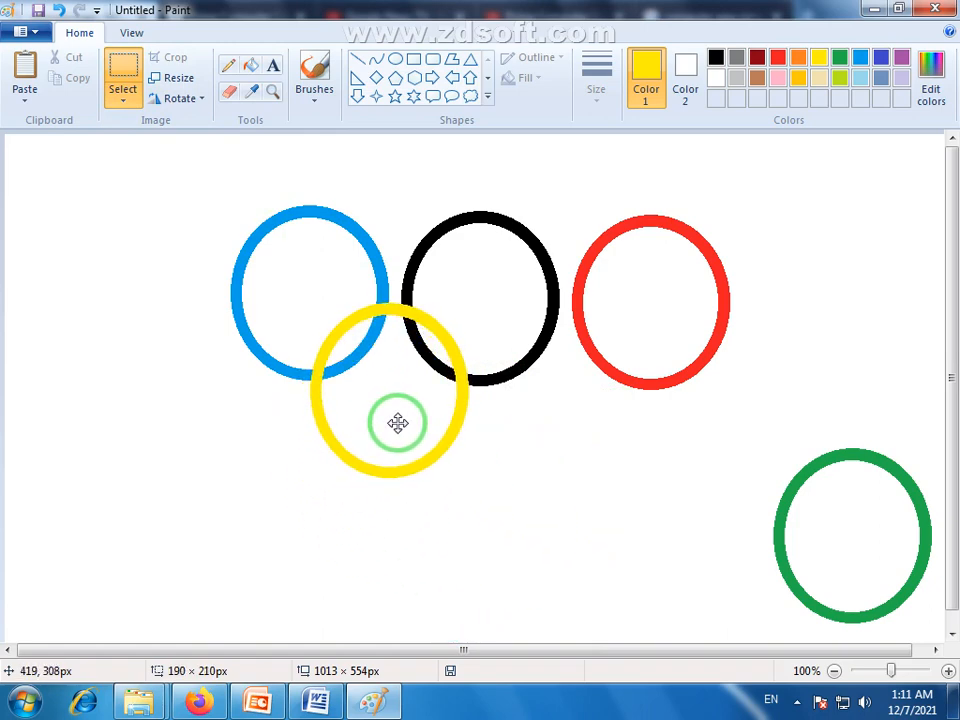
pyautogui.click(591, 510)
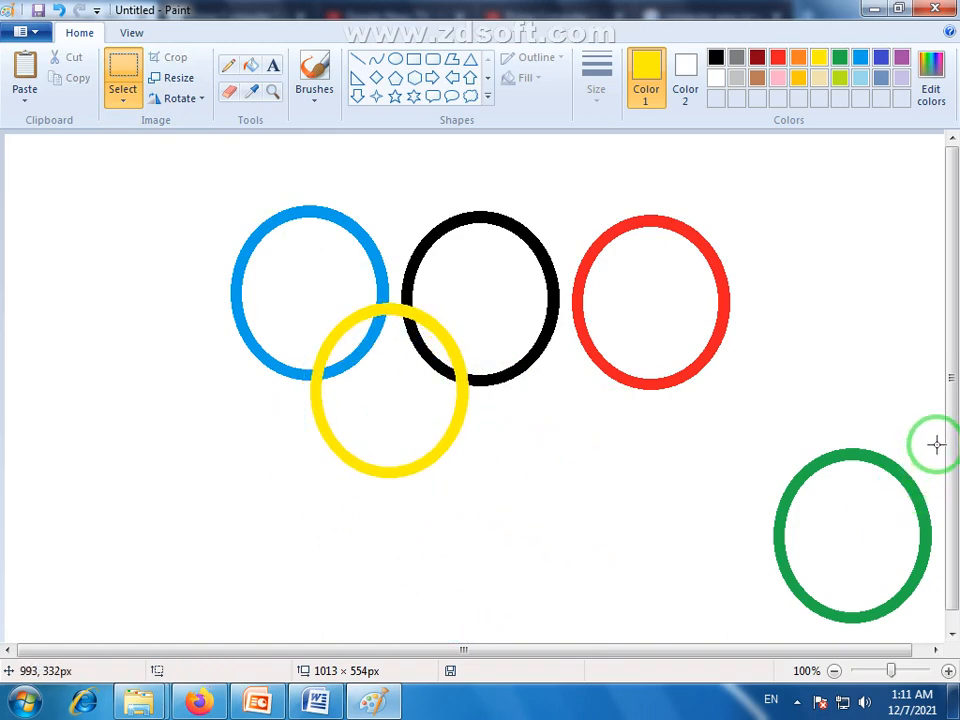
pyautogui.moveTo(936, 445); pyautogui.dragTo(764, 629)
pyautogui.moveTo(850, 548); pyautogui.dragTo(559, 408)
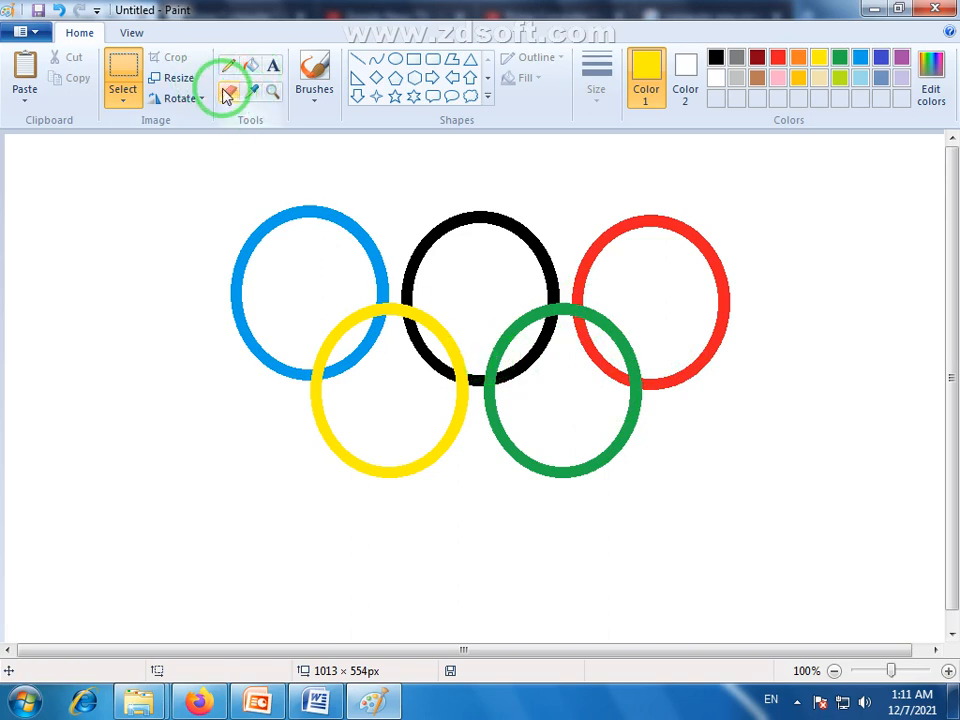
# Draw two red lines about 20 px long across the green ring, continuing the red ring's edges at their lower crossing.
pyautogui.click(251, 66)
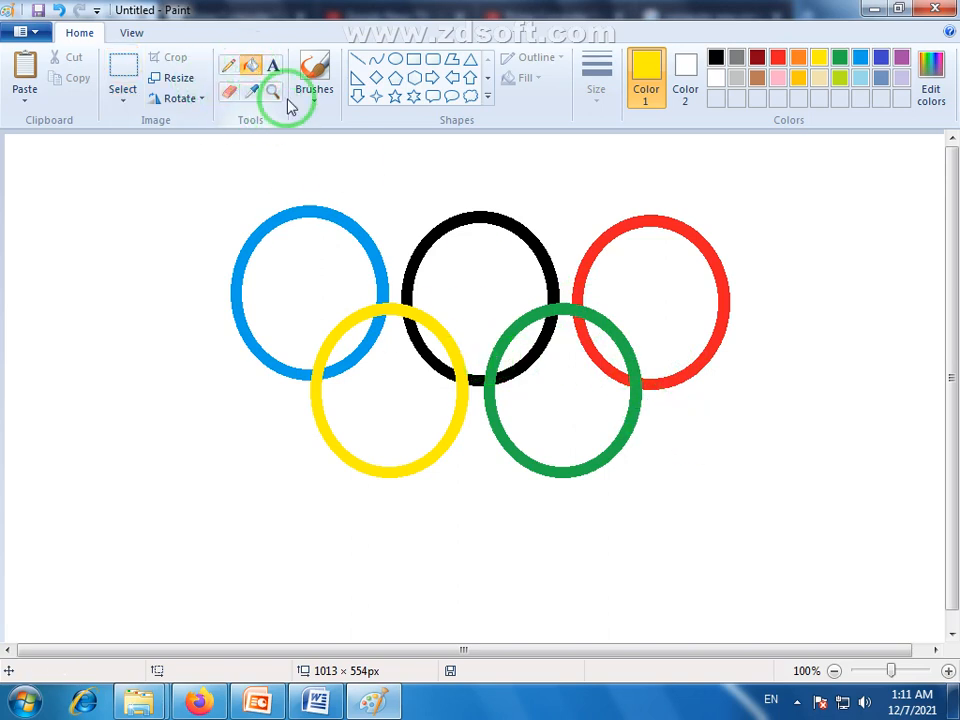
pyautogui.click(273, 91)
pyautogui.click(591, 350)
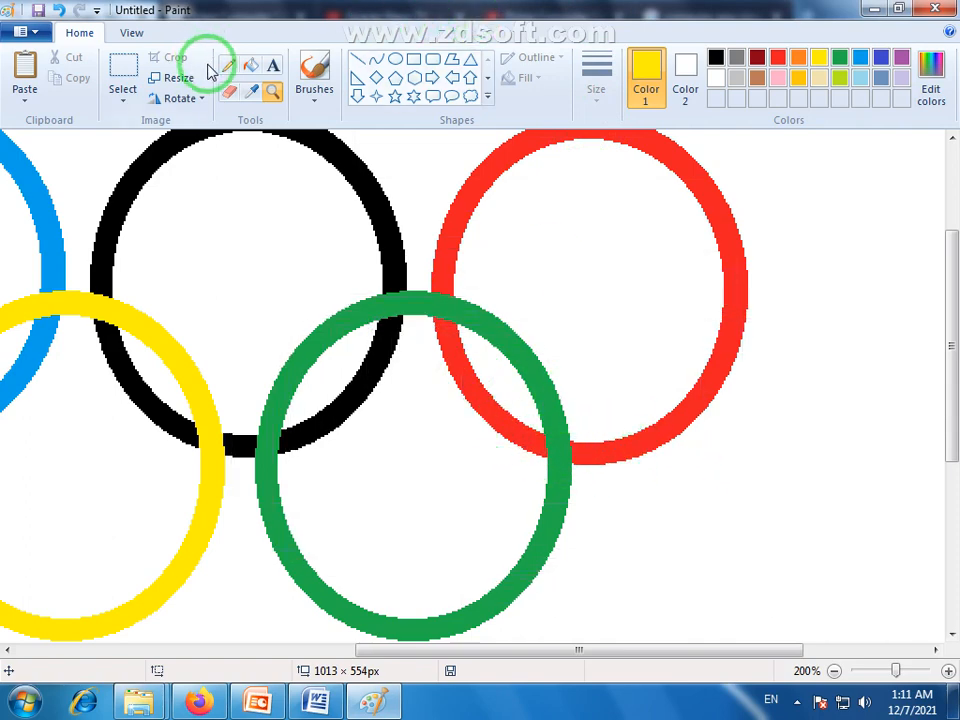
pyautogui.click(228, 65)
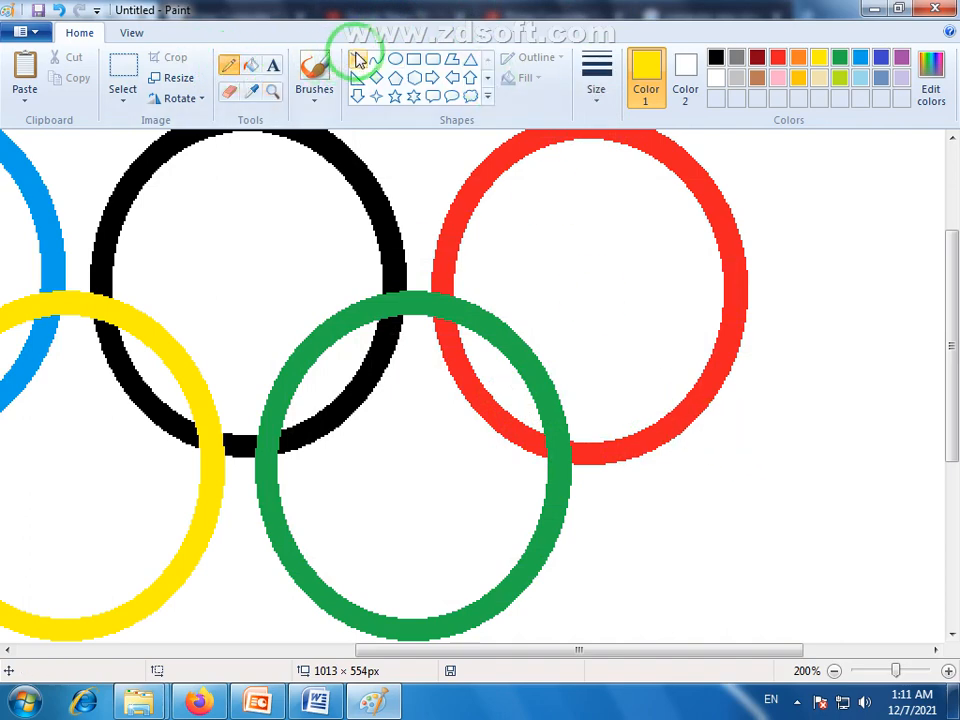
pyautogui.click(359, 62)
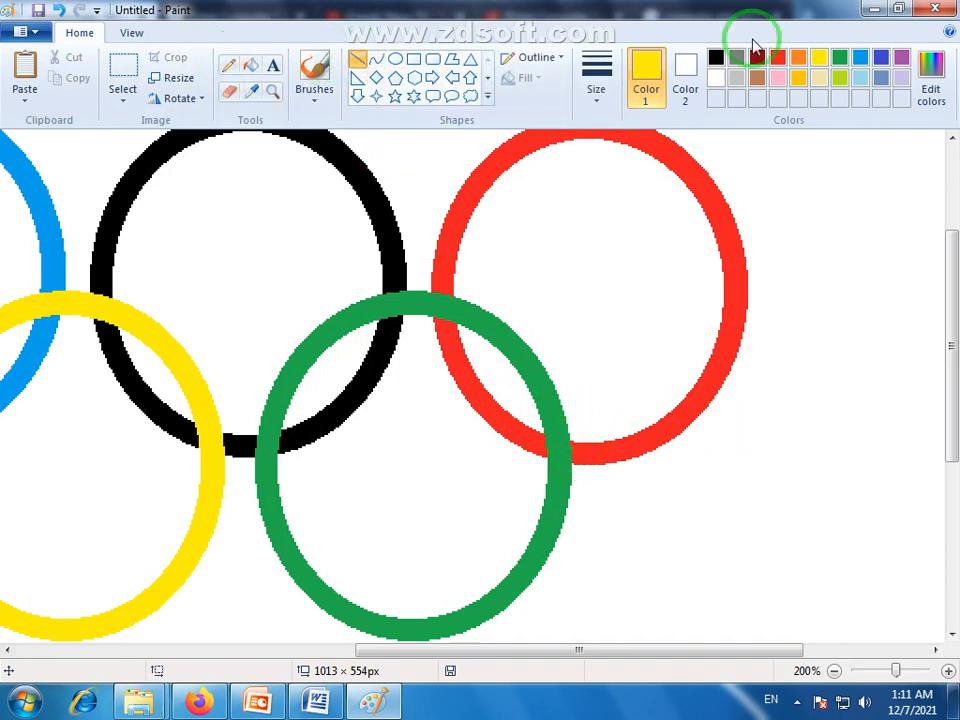
pyautogui.click(779, 58)
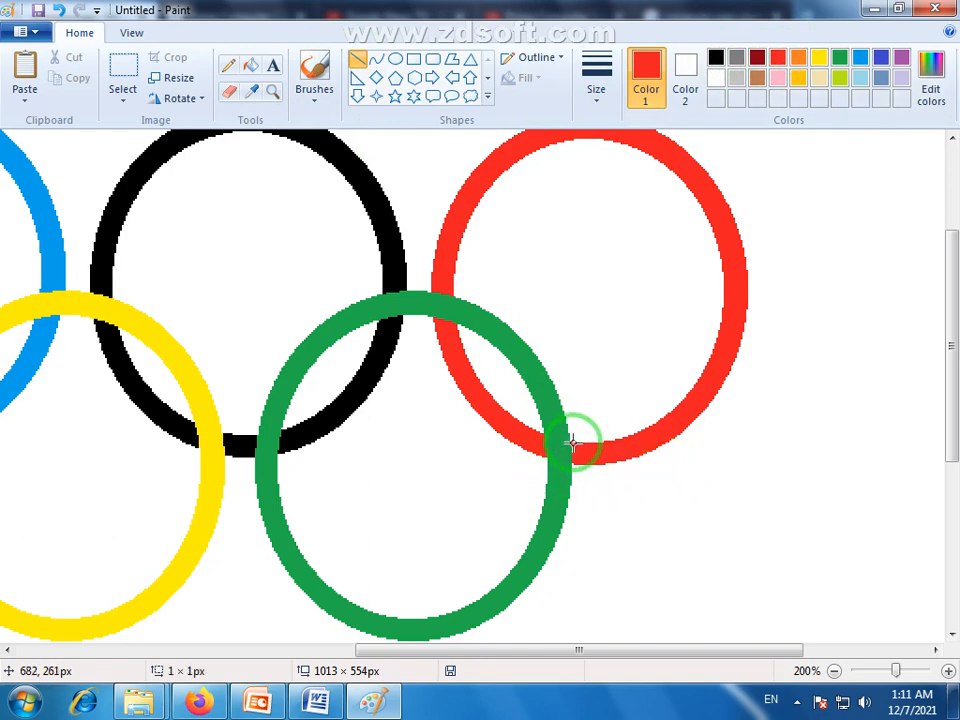
pyautogui.moveTo(571, 441); pyautogui.dragTo(546, 432)
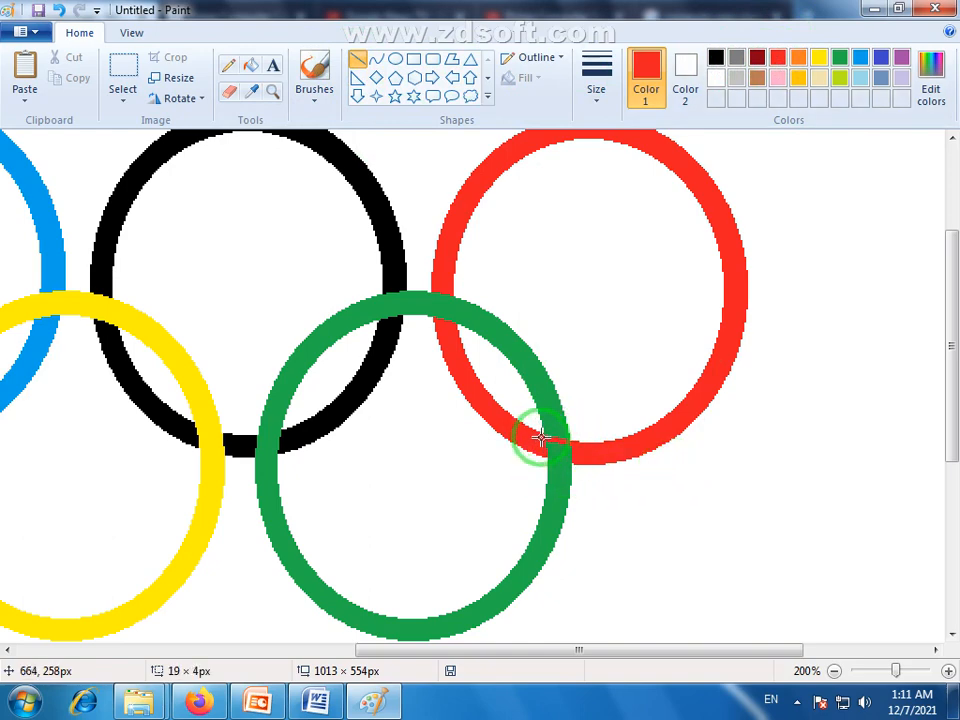
pyautogui.click(573, 468)
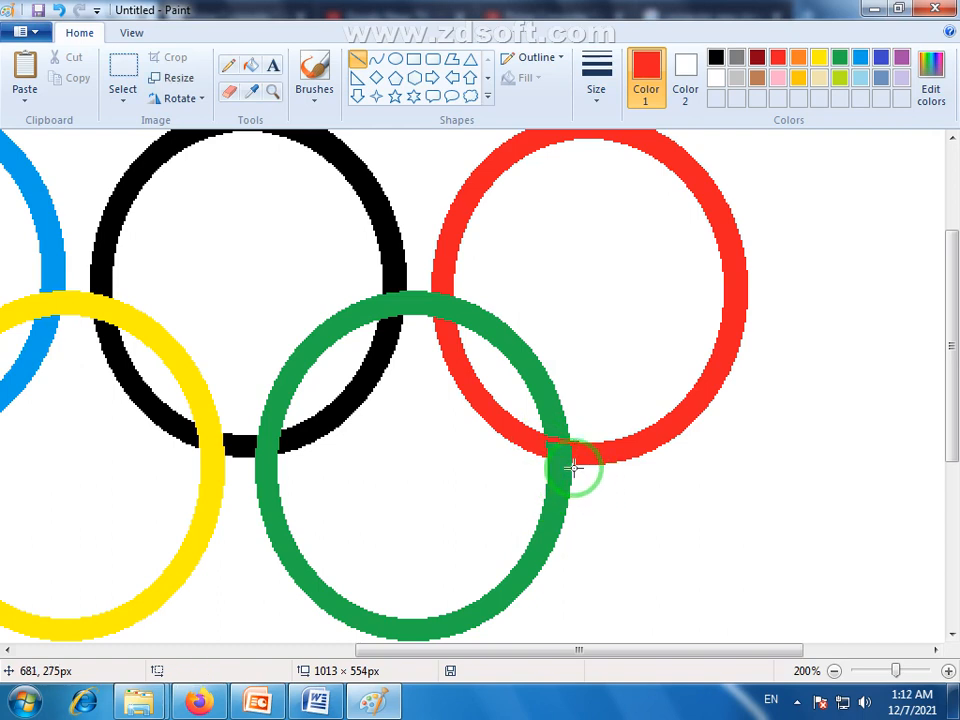
pyautogui.moveTo(576, 462); pyautogui.dragTo(549, 459)
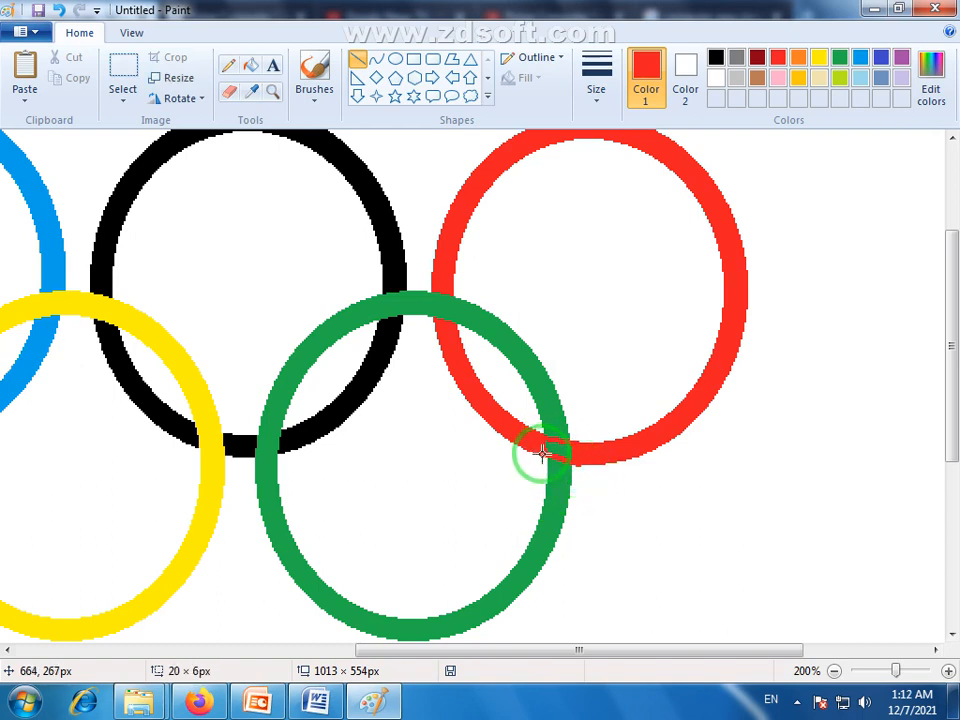
pyautogui.moveTo(543, 455); pyautogui.dragTo(544, 454)
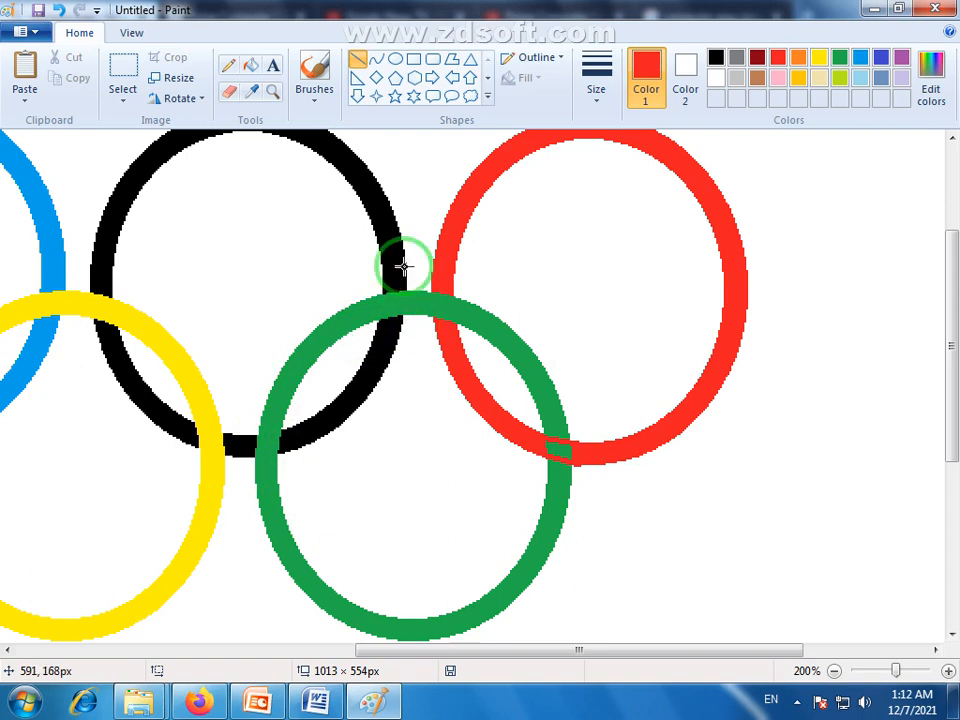
# Draw two black lines about 18 px long across the green ring at its upper crossing with the black ring and fill between them black.
pyautogui.click(717, 58)
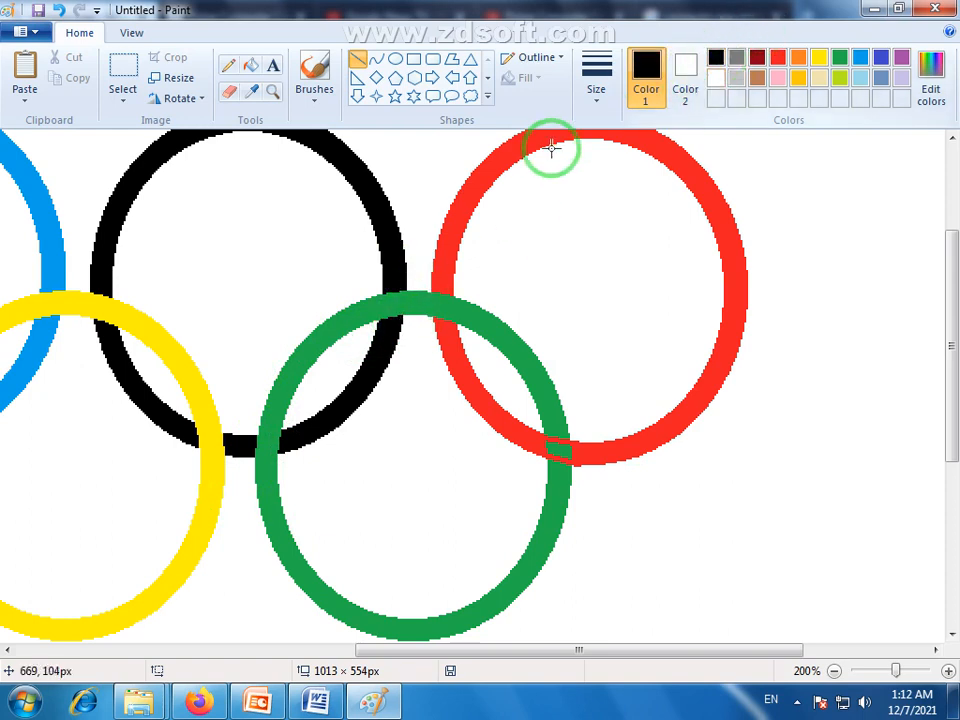
pyautogui.moveTo(406, 296); pyautogui.dragTo(401, 315)
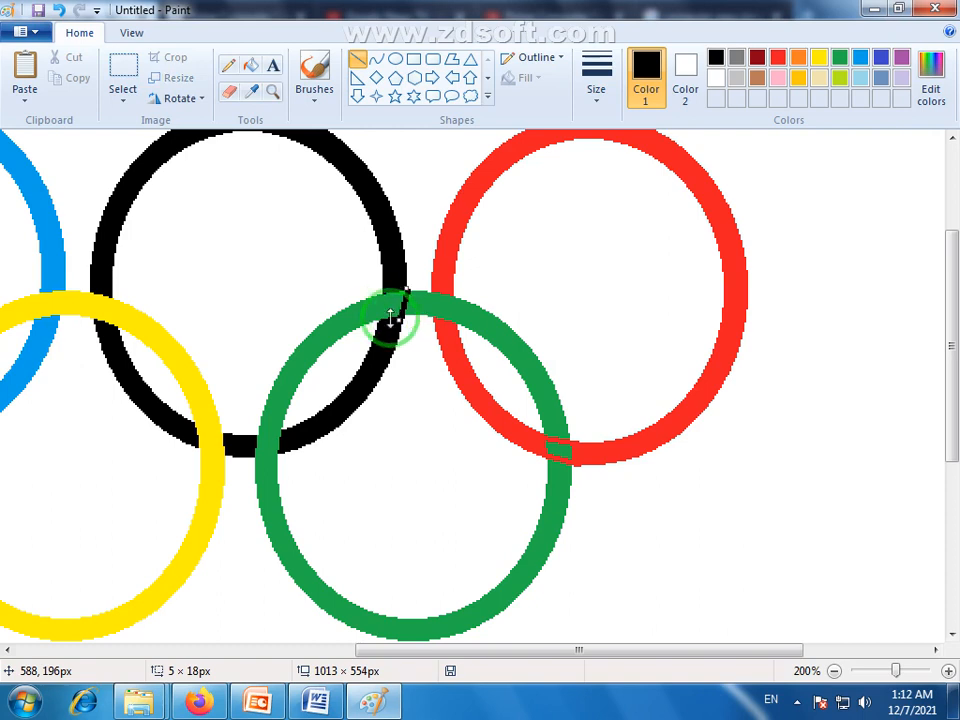
pyautogui.moveTo(383, 290); pyautogui.dragTo(381, 313)
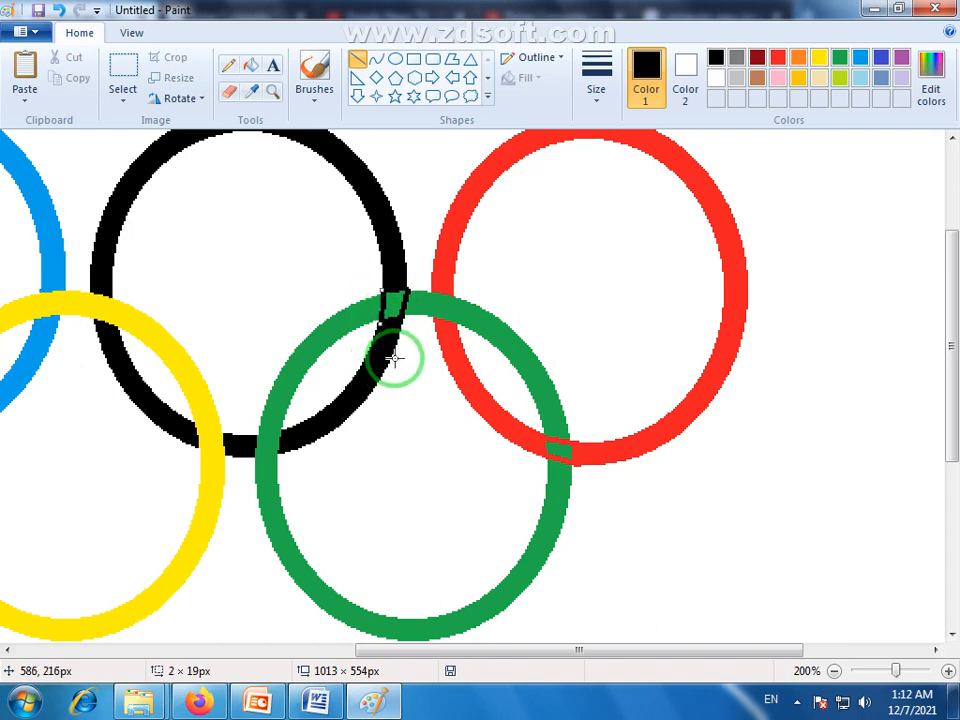
pyautogui.click(250, 65)
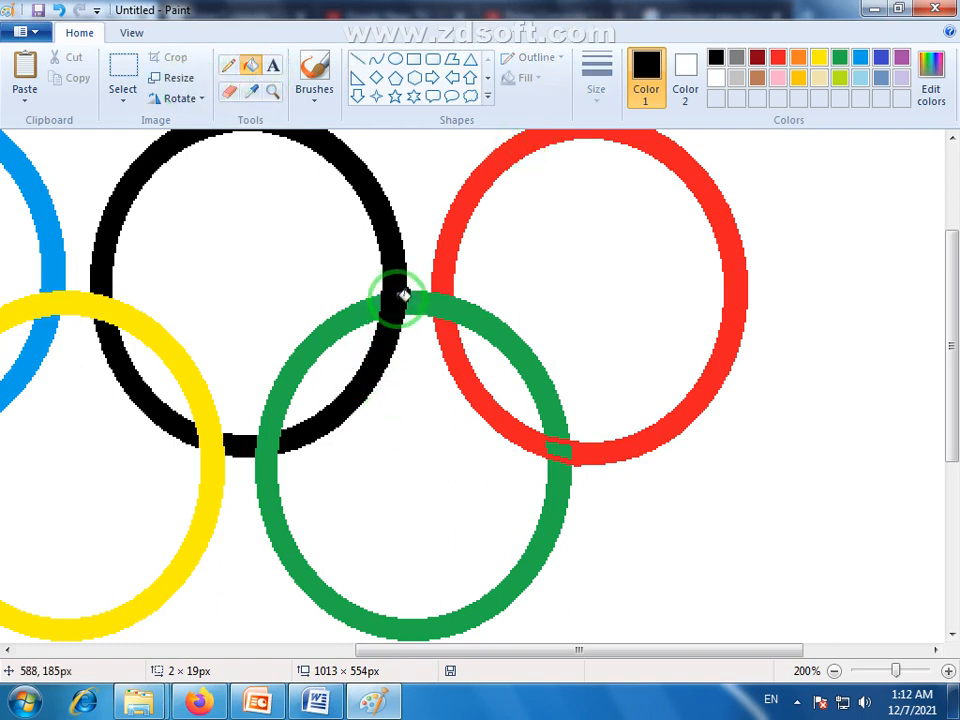
# Fill the outlined lower crossing of the green and red rings with red.
pyautogui.click(840, 57)
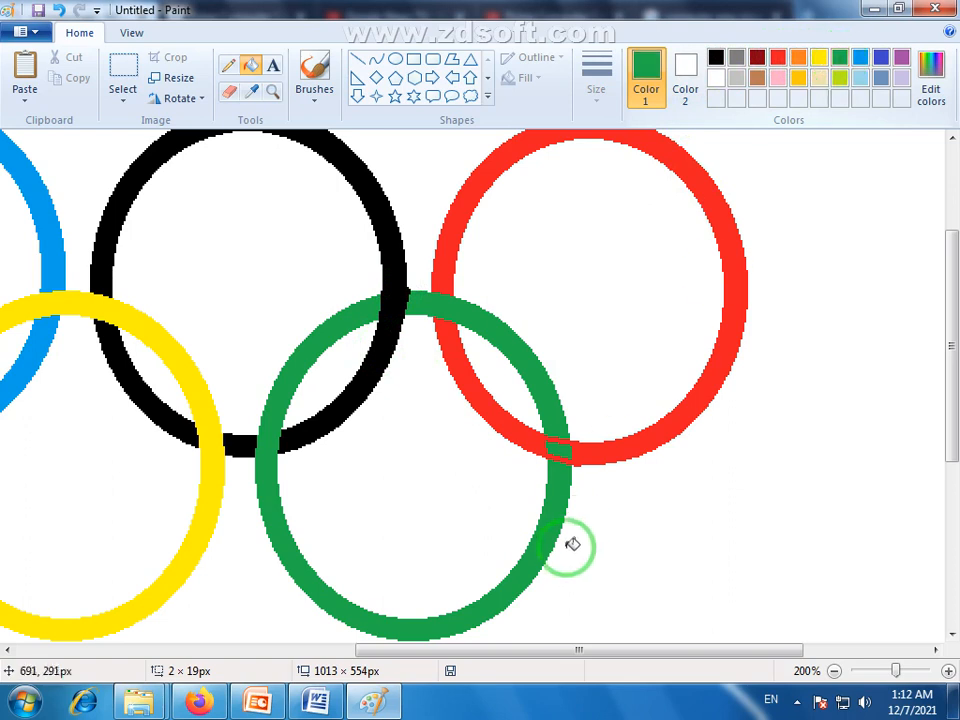
pyautogui.click(779, 58)
pyautogui.click(564, 453)
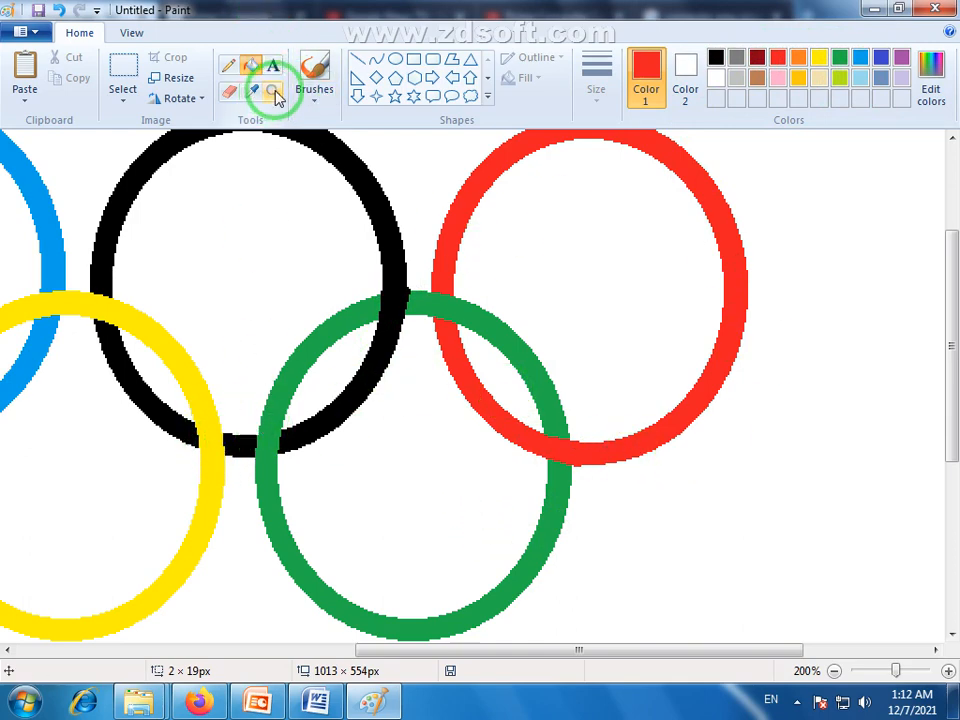
# Draw two black lines about 20 px long across the yellow ring, continuing the black ring's edges at their lower crossing.
pyautogui.moveTo(493, 656); pyautogui.dragTo(322, 657)
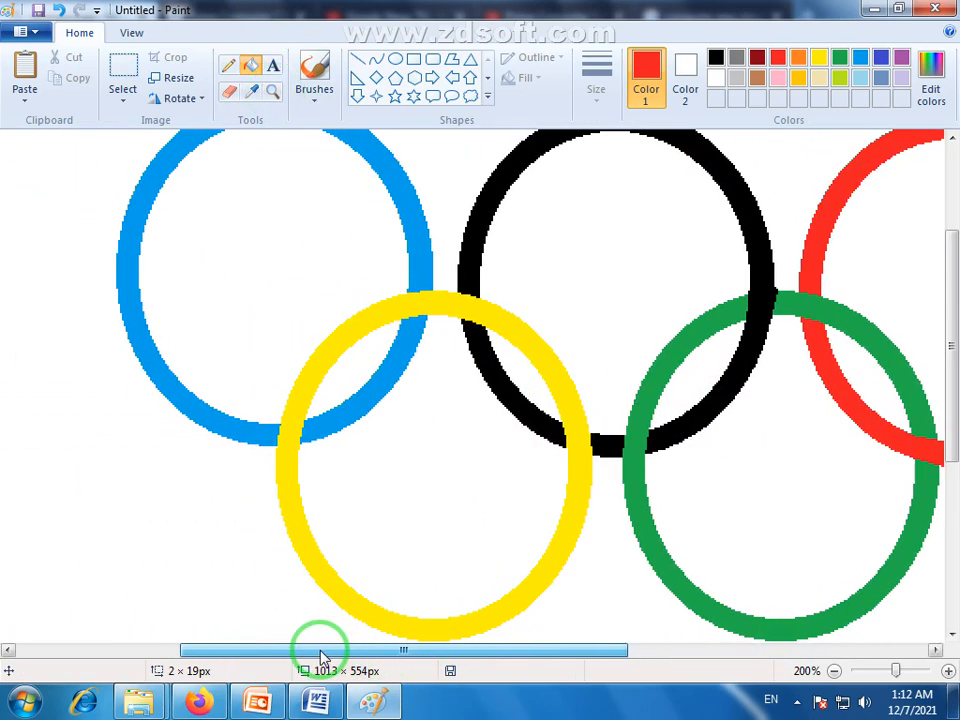
pyautogui.moveTo(395, 657); pyautogui.dragTo(376, 658)
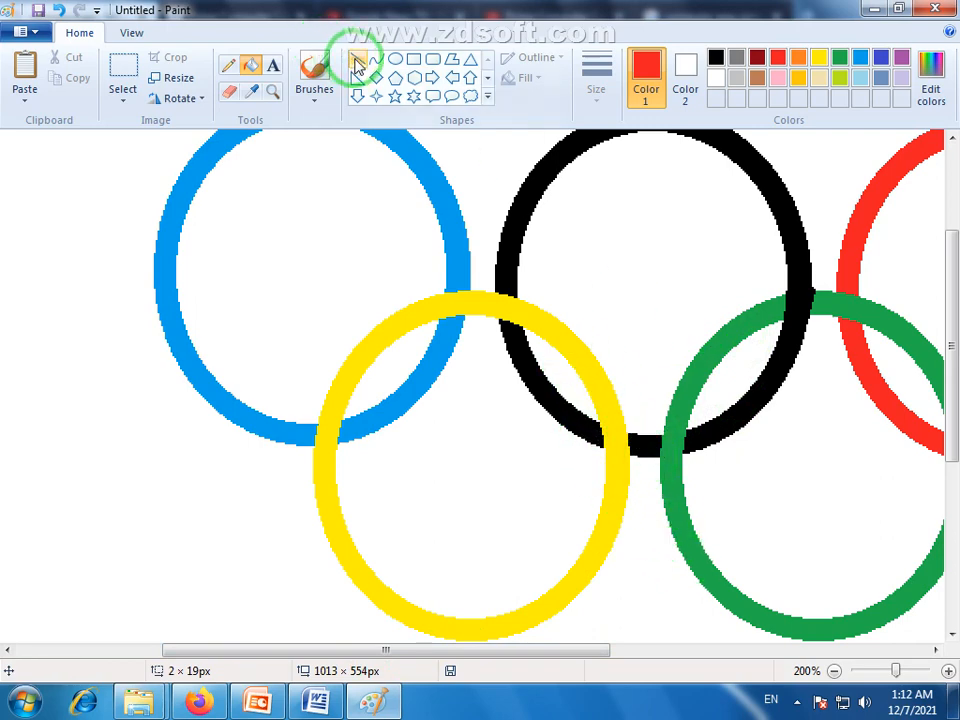
pyautogui.click(357, 59)
pyautogui.click(716, 58)
pyautogui.moveTo(655, 447); pyautogui.dragTo(599, 431)
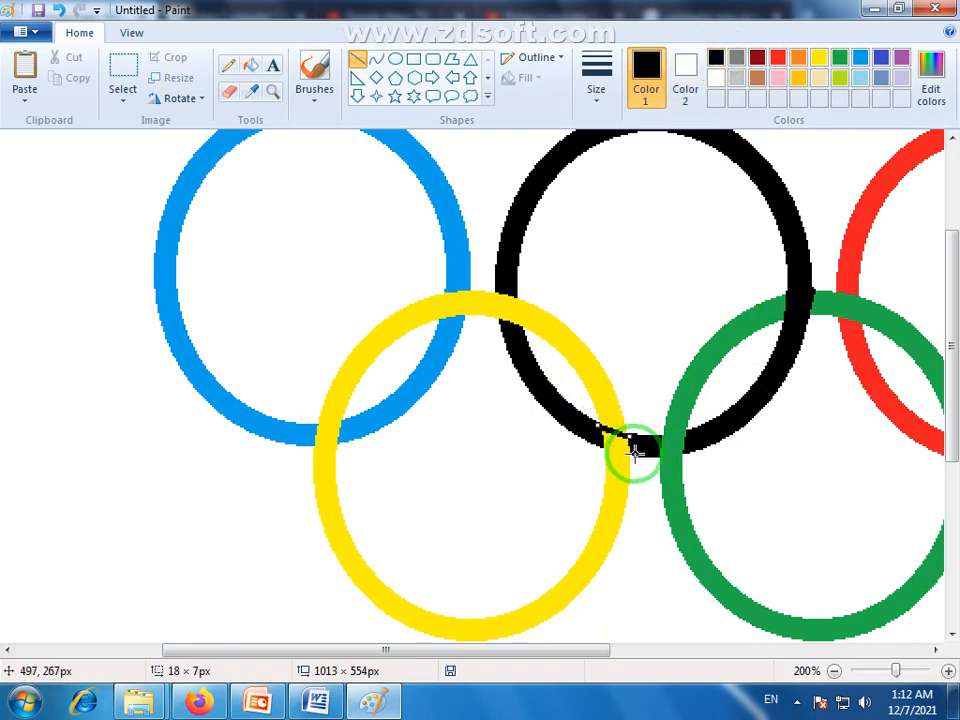
pyautogui.moveTo(635, 453); pyautogui.dragTo(594, 441)
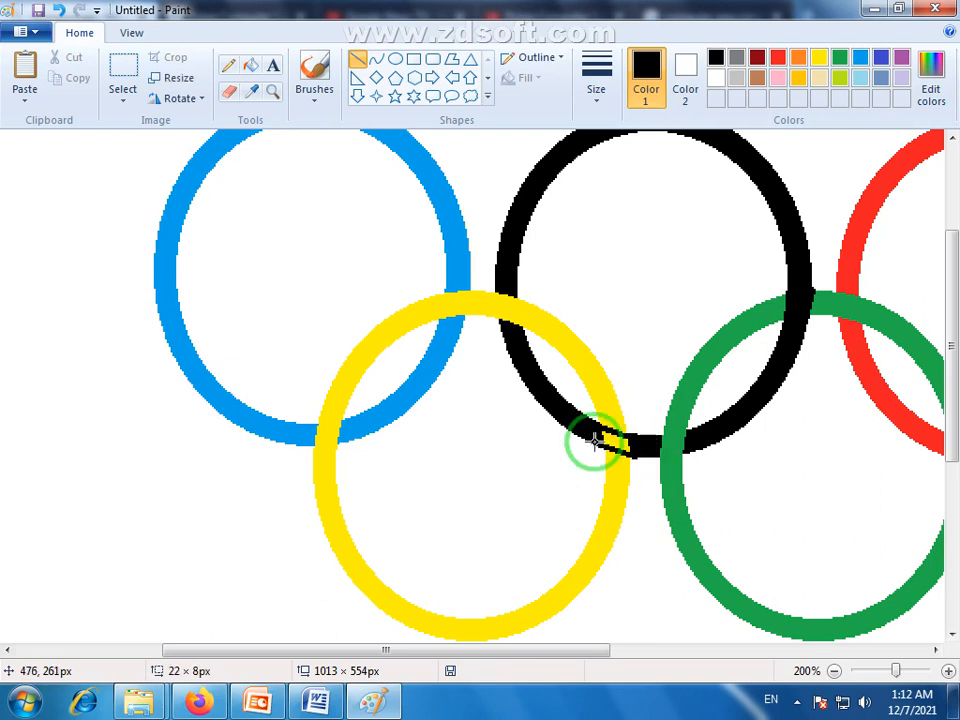
pyautogui.click(641, 493)
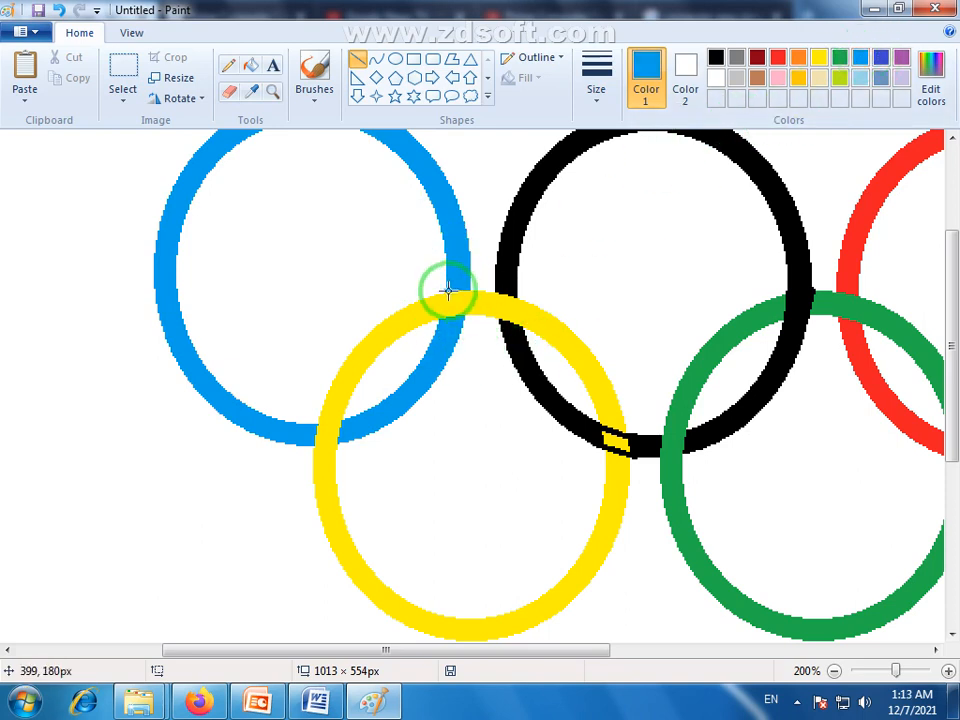
# Draw two blue lines about 17 px long across the yellow ring at its upper crossing with the blue ring and fill between them blue.
pyautogui.moveTo(446, 289)
pyautogui.mouseDown()
pyautogui.moveTo(440, 320)
pyautogui.moveTo(462, 318)
pyautogui.mouseUp()
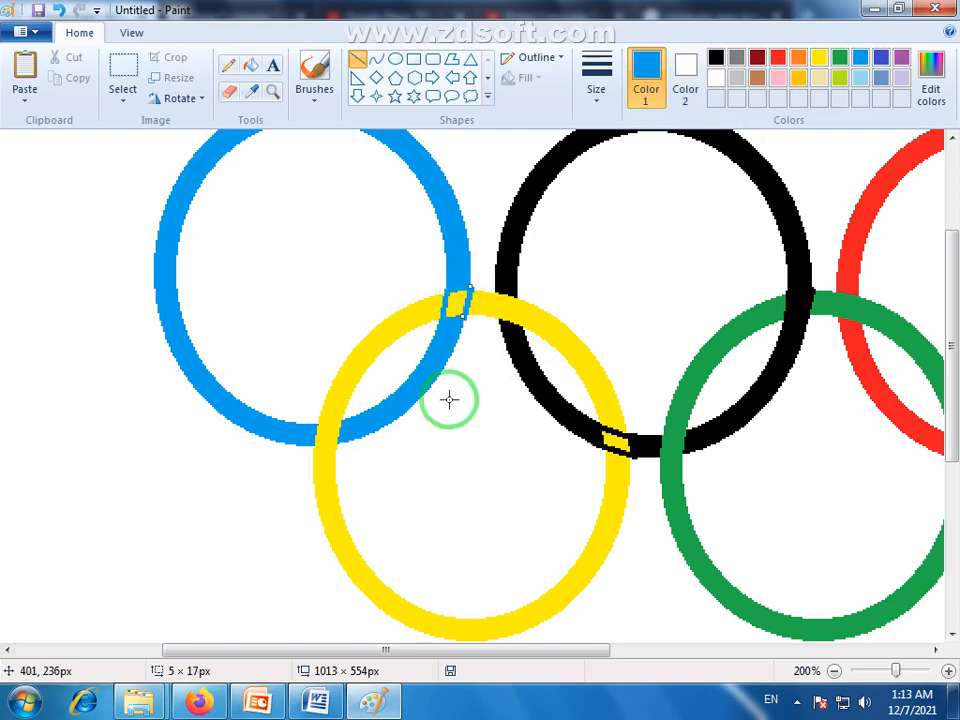
pyautogui.click(443, 407)
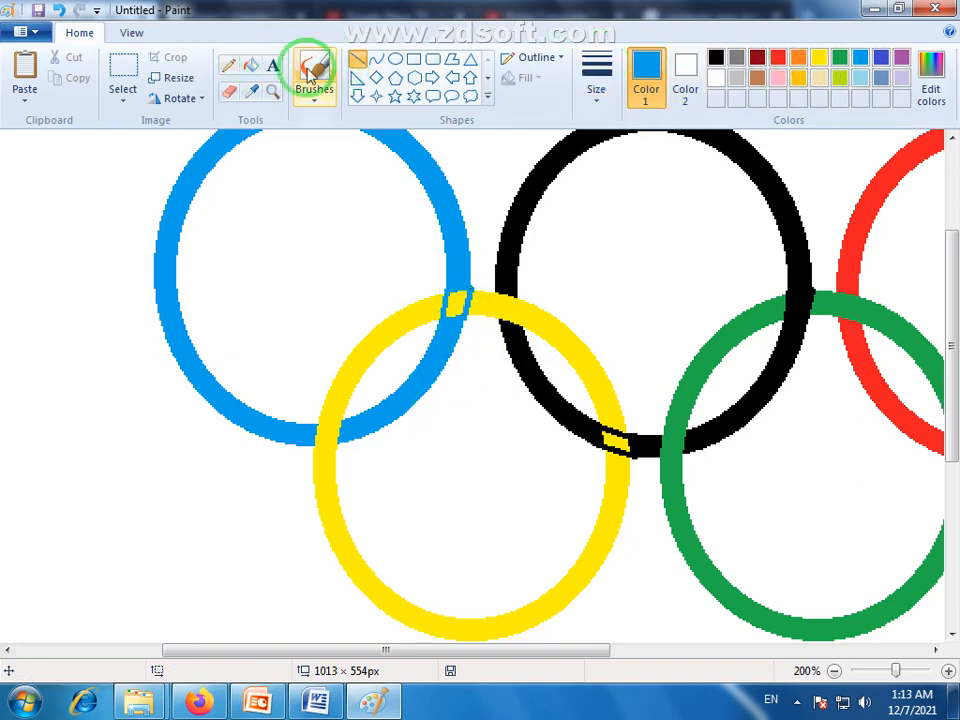
pyautogui.click(251, 65)
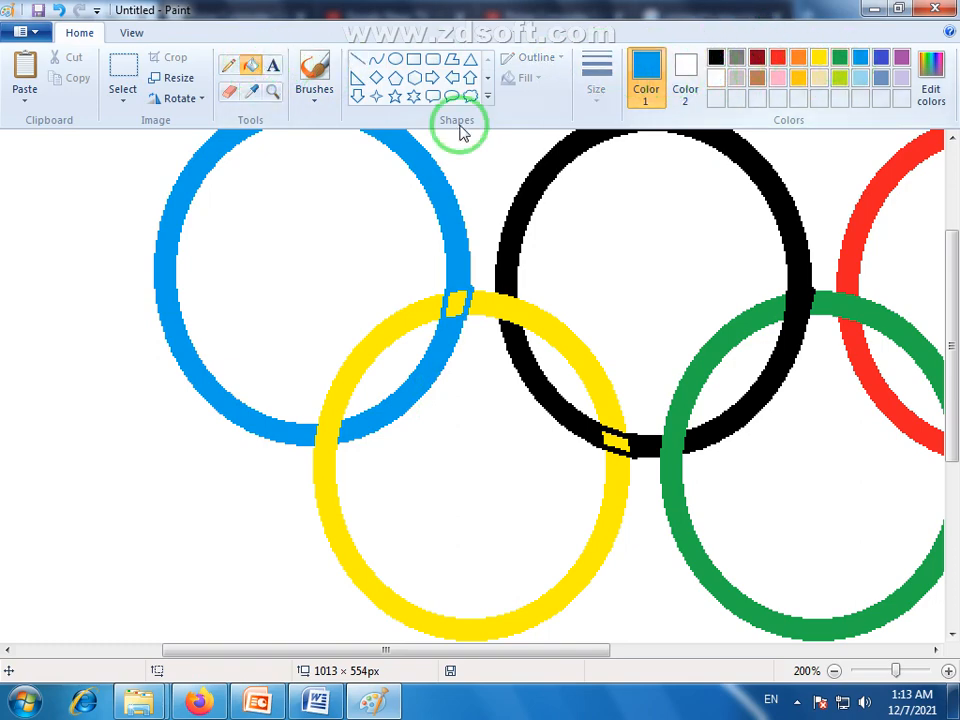
pyautogui.click(455, 299)
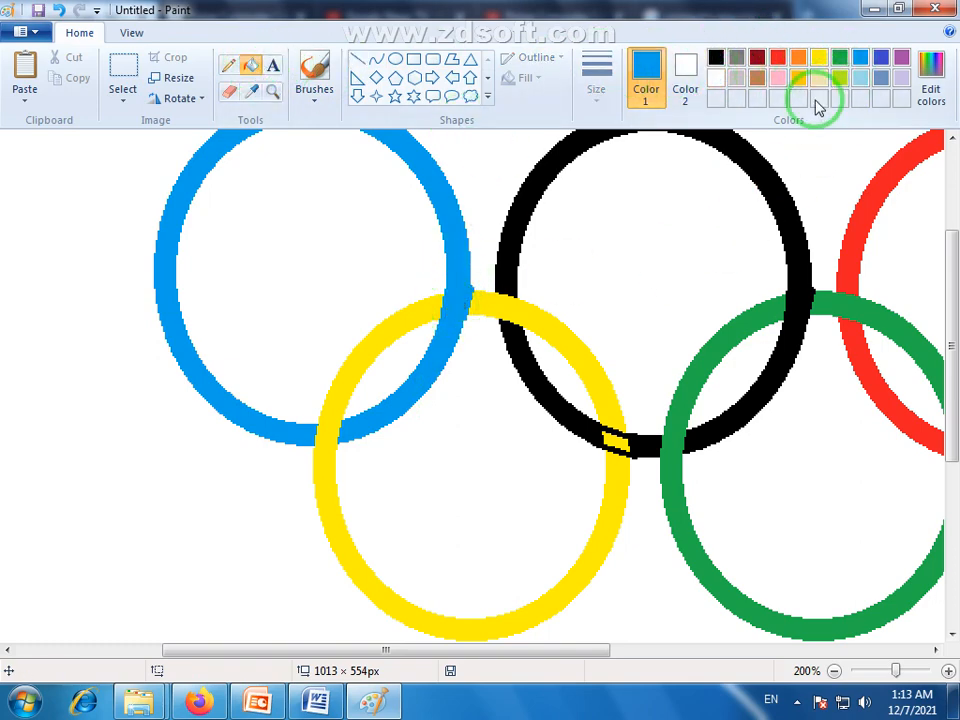
# Fill the outlined lower crossing of the yellow and black rings with black.
pyautogui.click(716, 60)
pyautogui.click(618, 443)
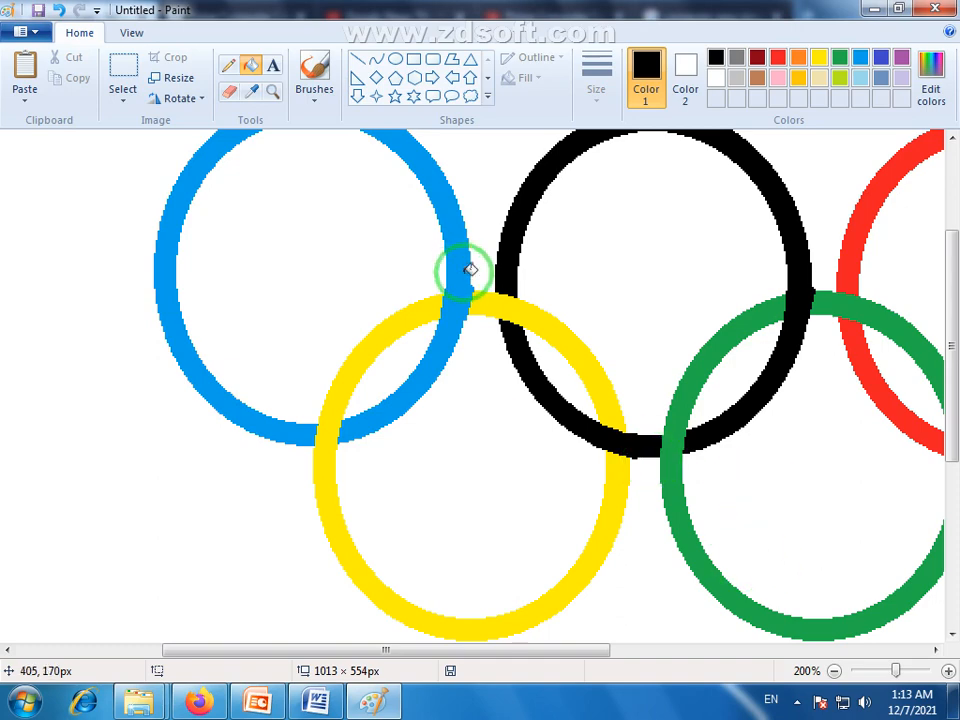
# Select all five interlocked rings together and move them to the upper-left corner of the canvas.
pyautogui.click(272, 91)
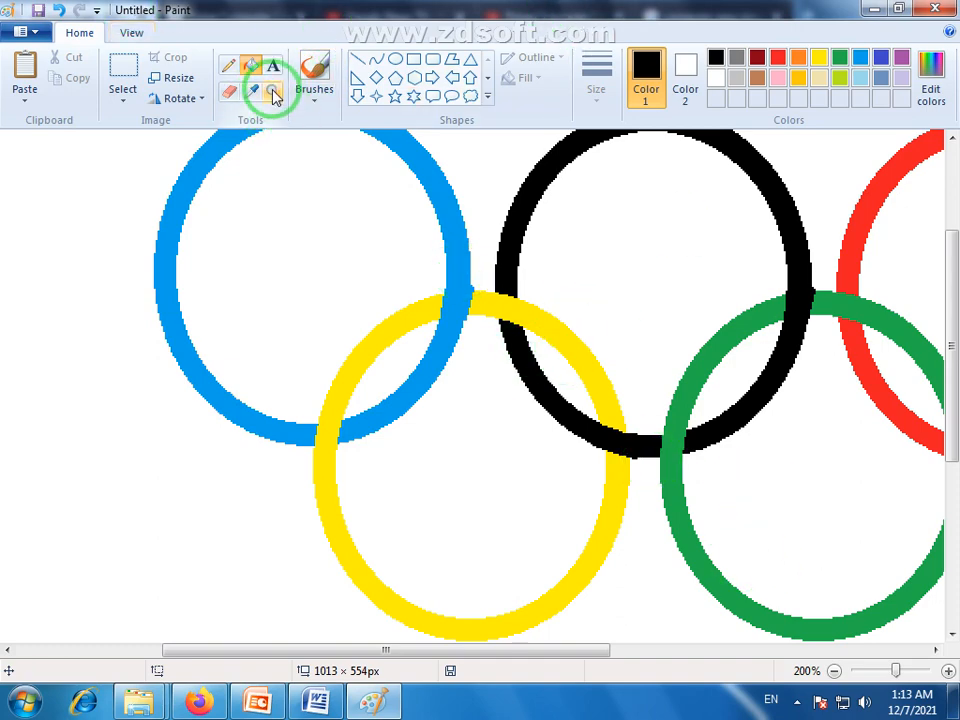
pyautogui.rightClick(555, 323)
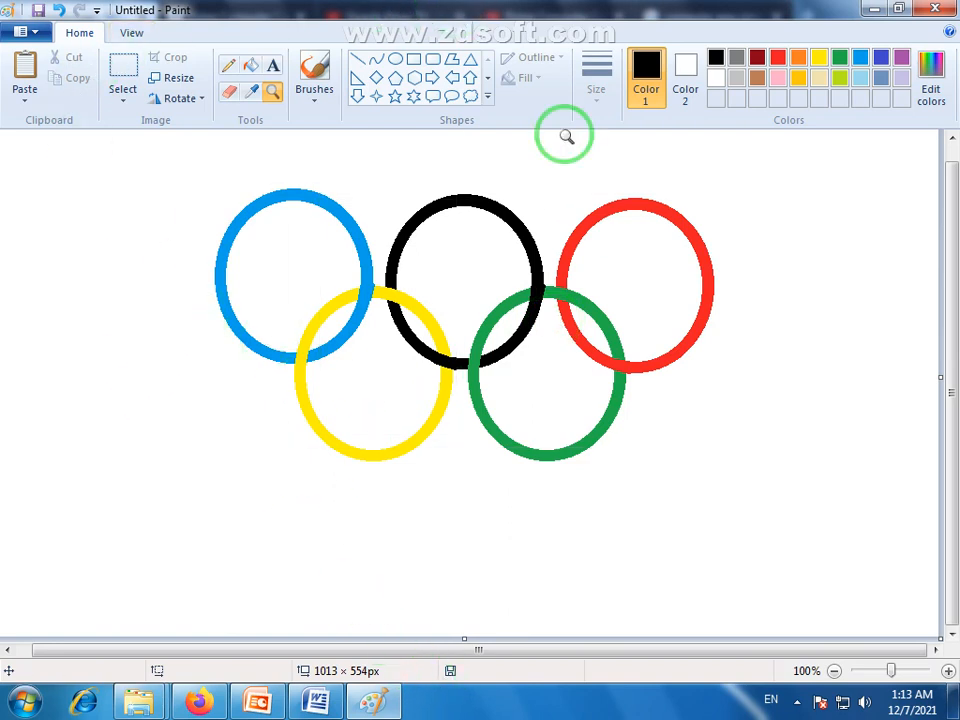
pyautogui.click(251, 65)
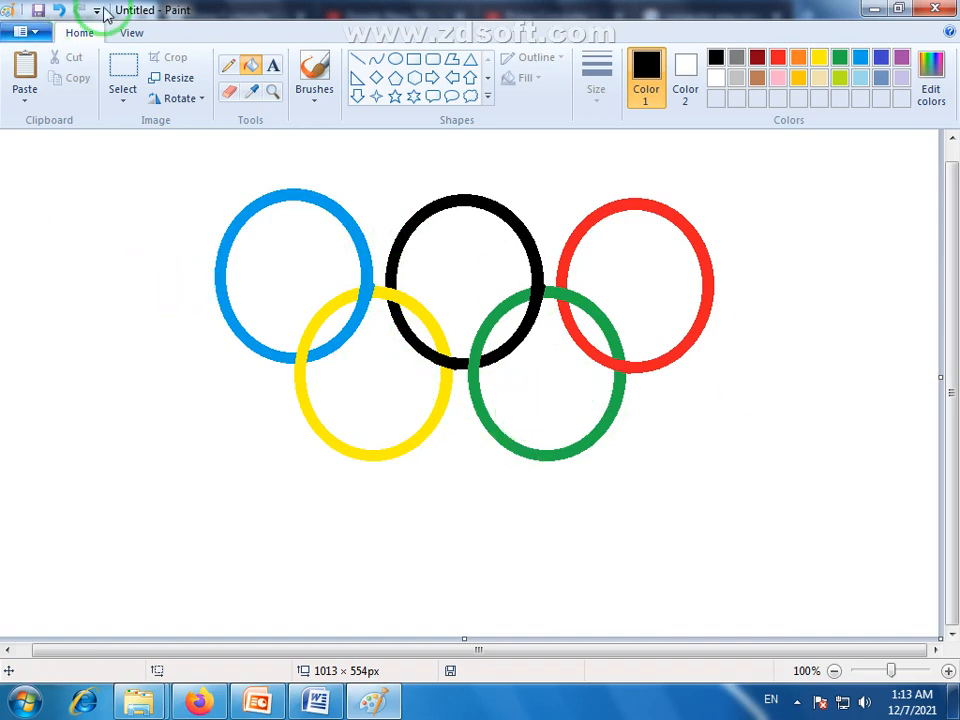
pyautogui.click(123, 75)
pyautogui.moveTo(202, 162); pyautogui.dragTo(725, 511)
pyautogui.moveTo(536, 349); pyautogui.dragTo(357, 310)
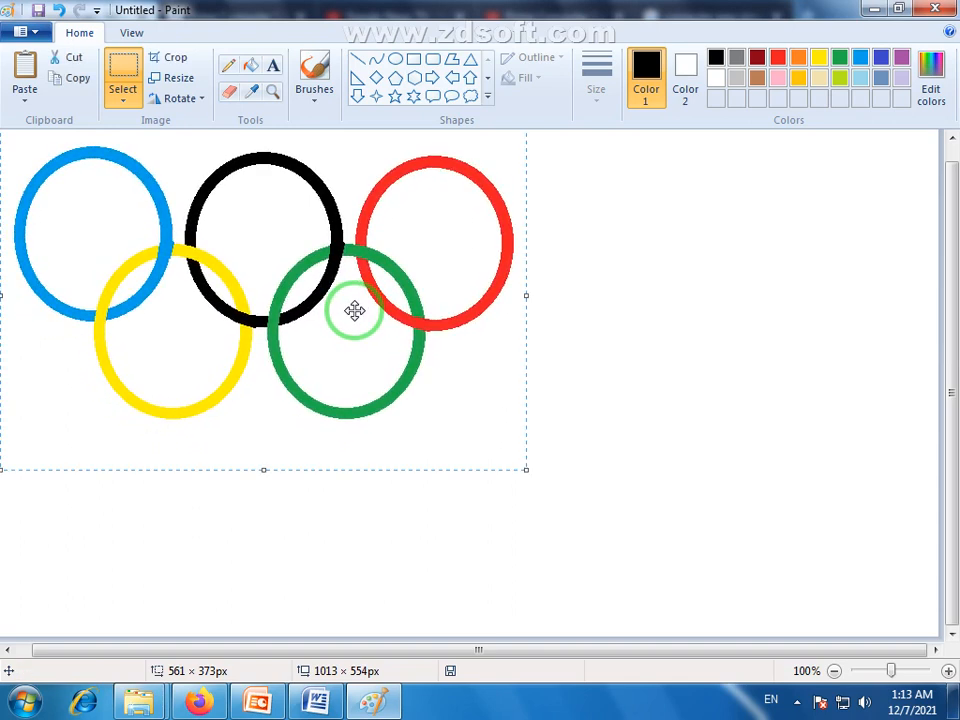
pyautogui.click(618, 406)
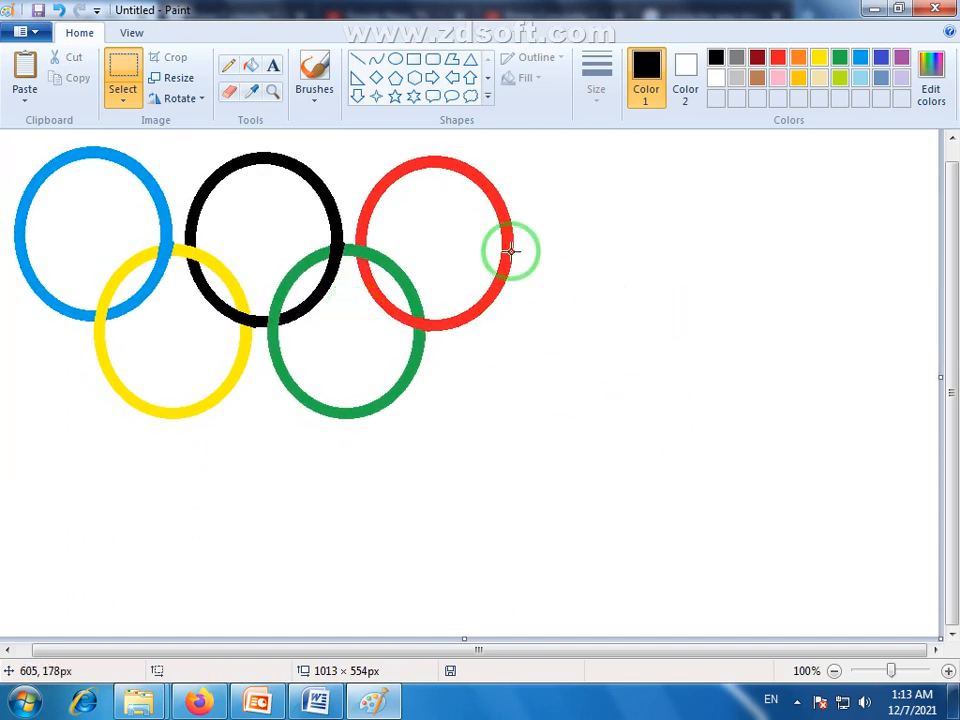
# Choose the ellipse shape for drawing on the canvas.
pyautogui.click(396, 60)
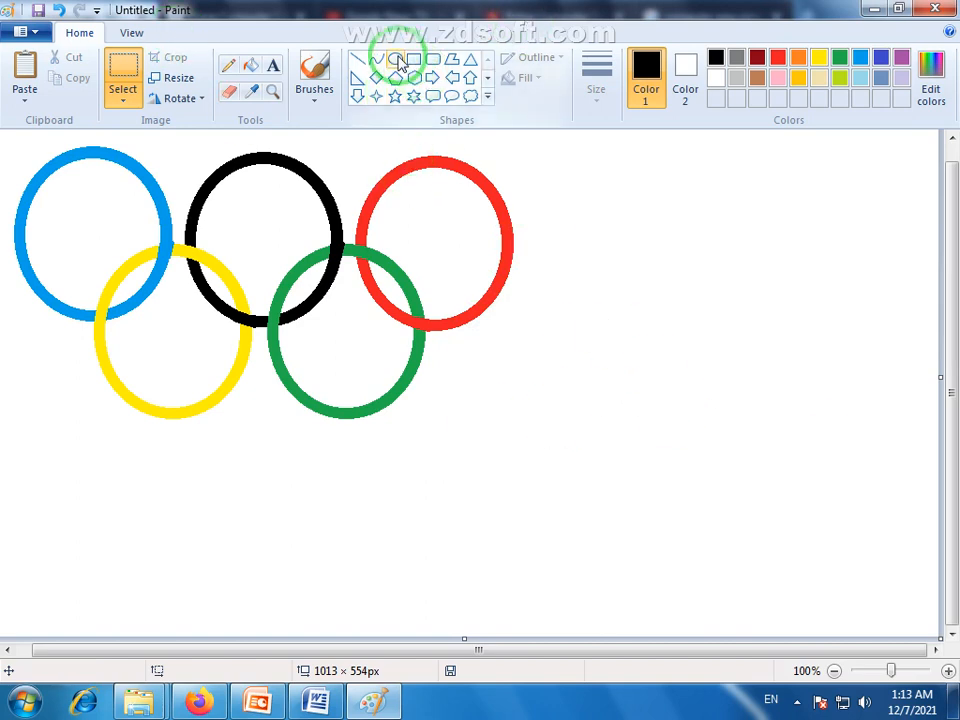
# Draw a black oval outline with the second-thinnest line width in the empty area beside the Olympic rings.
pyautogui.click(596, 100)
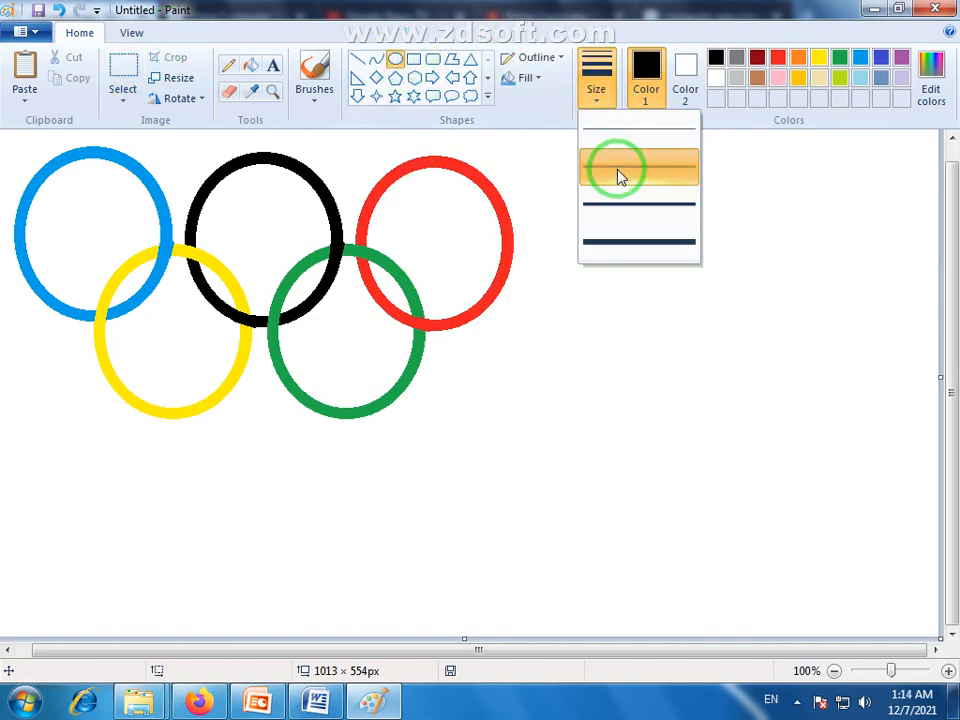
pyautogui.click(617, 172)
pyautogui.moveTo(647, 313); pyautogui.dragTo(766, 452)
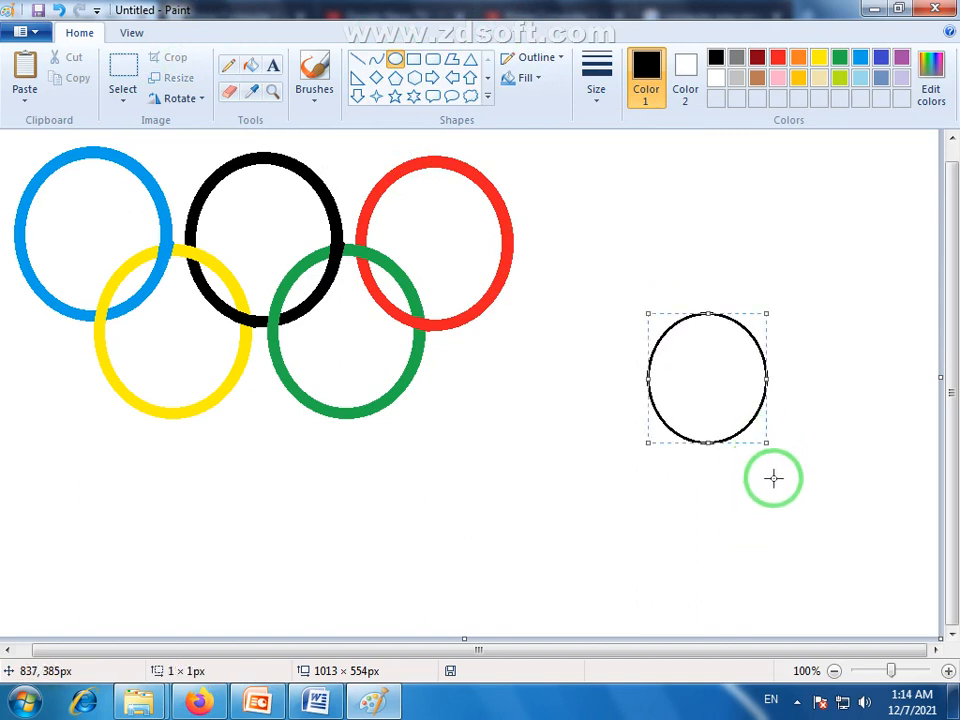
pyautogui.click(774, 478)
# Select the oval and place four overlapping copies around it, one each above, below and on both sides.
pyautogui.click(123, 68)
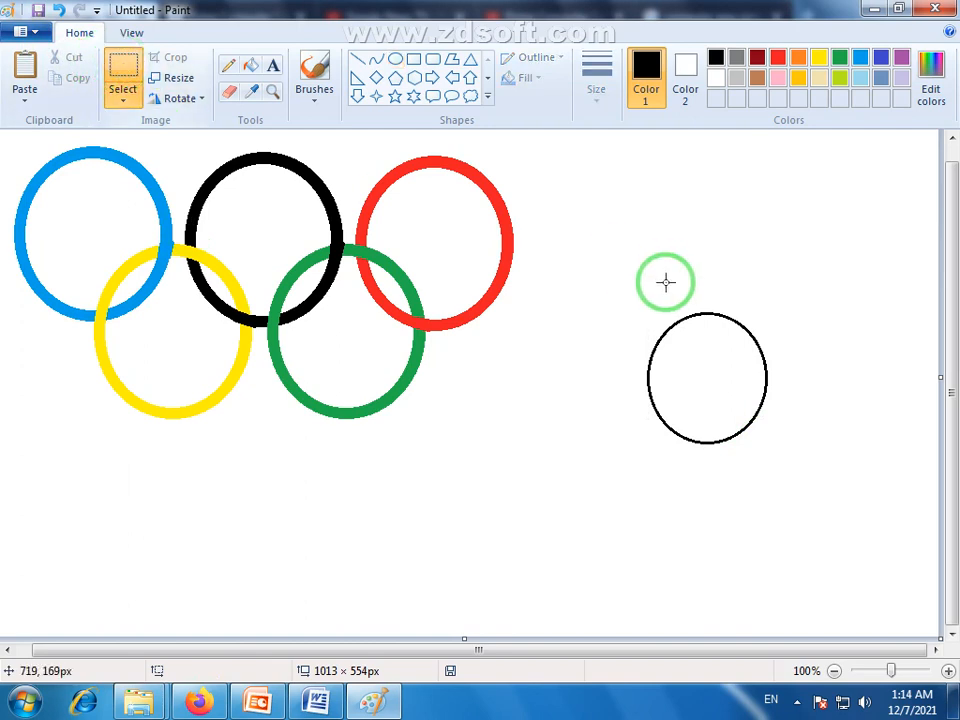
pyautogui.moveTo(775, 298); pyautogui.dragTo(635, 458)
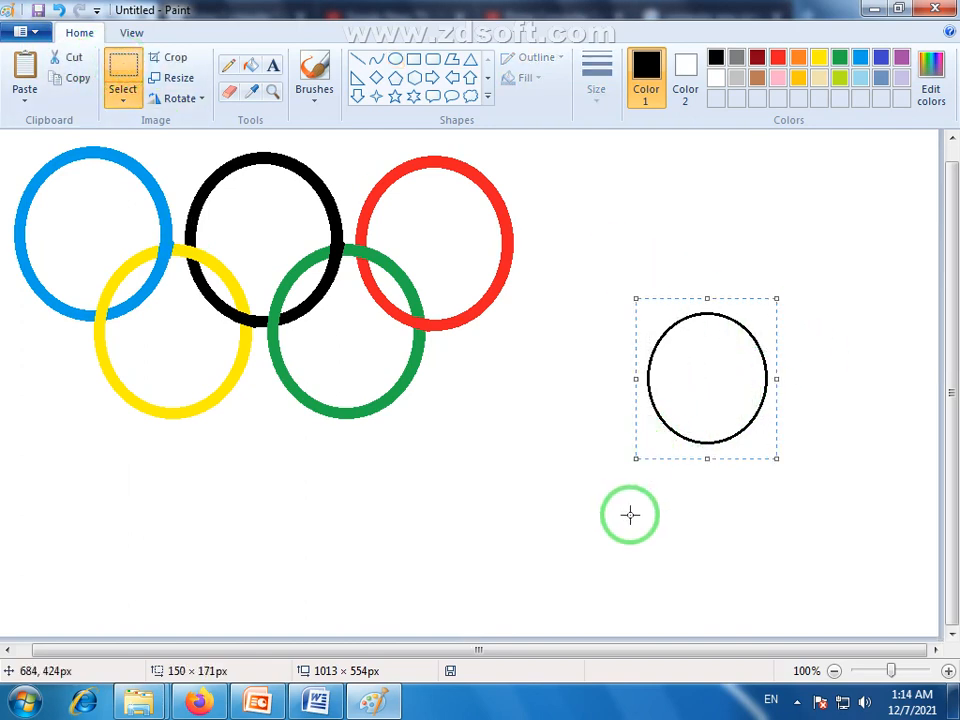
pyautogui.moveTo(739, 388); pyautogui.dragTo(710, 487)
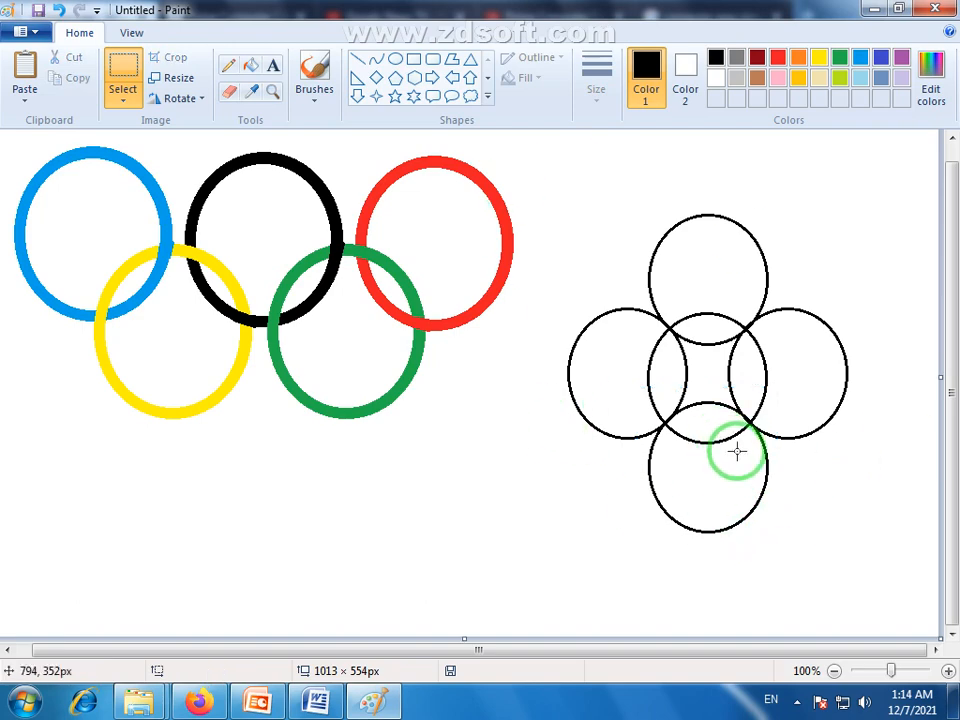
# Fill the outer parts of the four surrounding ovals with red to form the flower's petals.
pyautogui.click(779, 59)
pyautogui.click(695, 247)
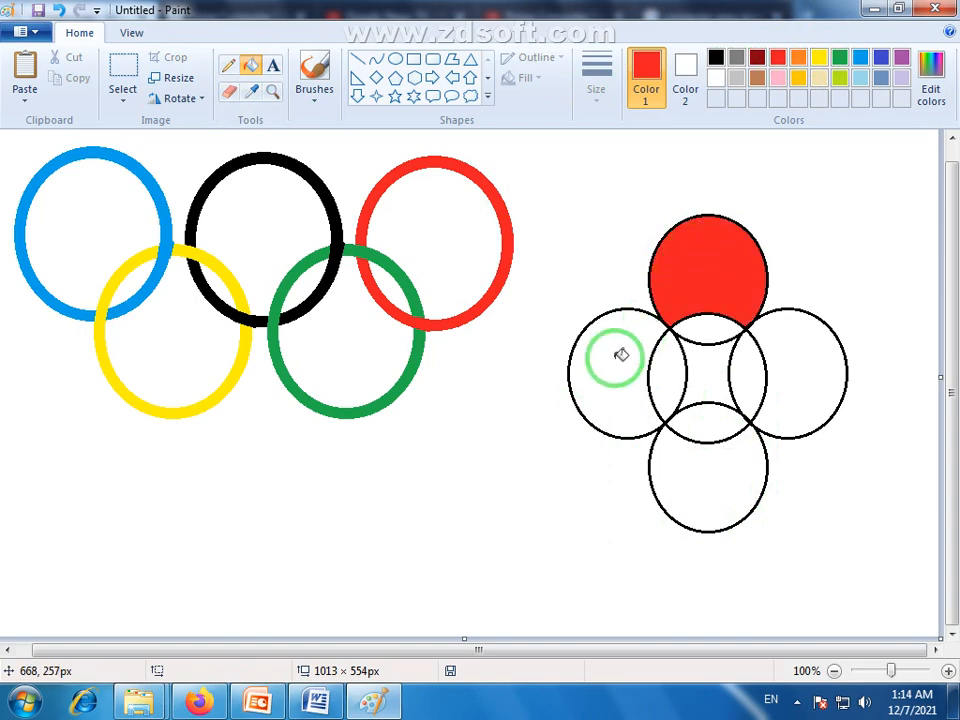
pyautogui.click(617, 354)
pyautogui.click(718, 471)
pyautogui.click(797, 388)
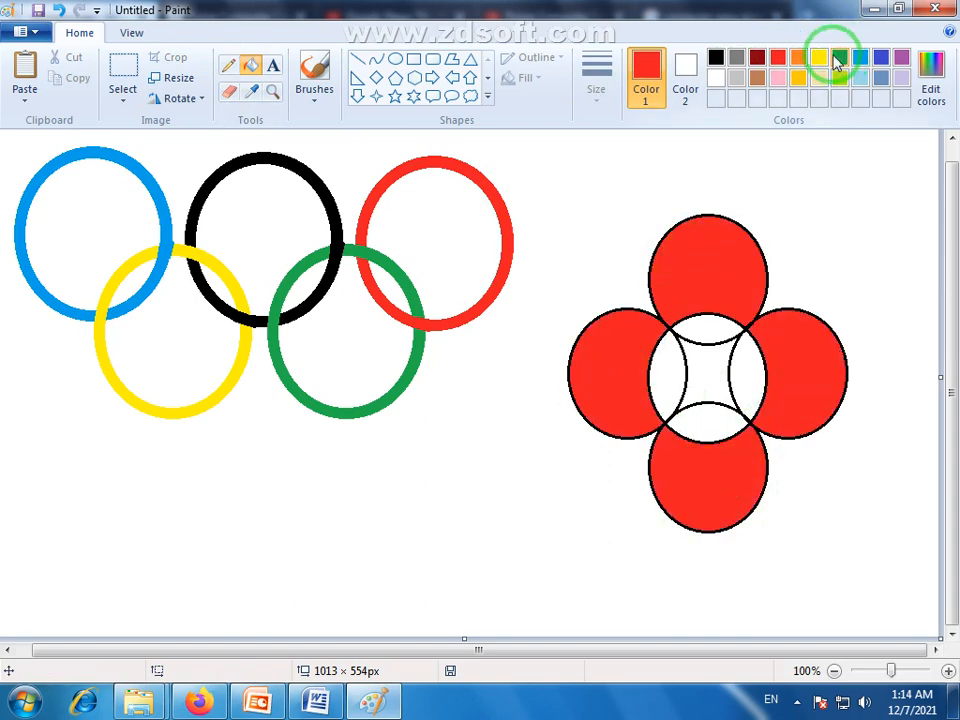
# Fill the four overlaps inside the central oval with green and the middle area with yellow.
pyautogui.click(839, 57)
pyautogui.click(740, 352)
pyautogui.click(648, 378)
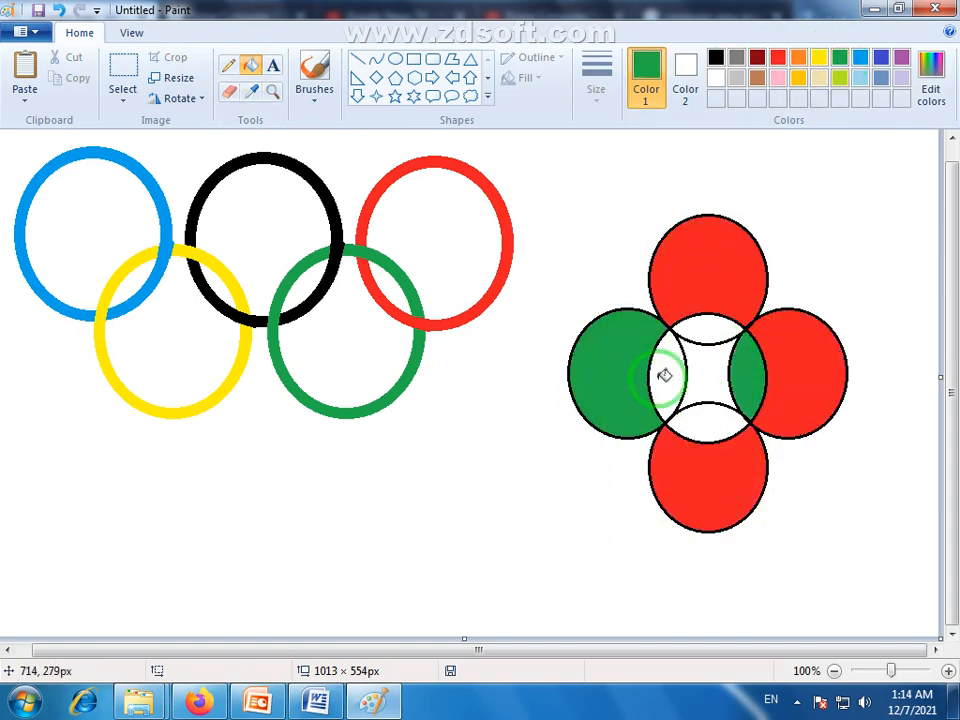
pyautogui.hotkey('ctrl', 'z')
pyautogui.click(665, 375)
pyautogui.click(692, 338)
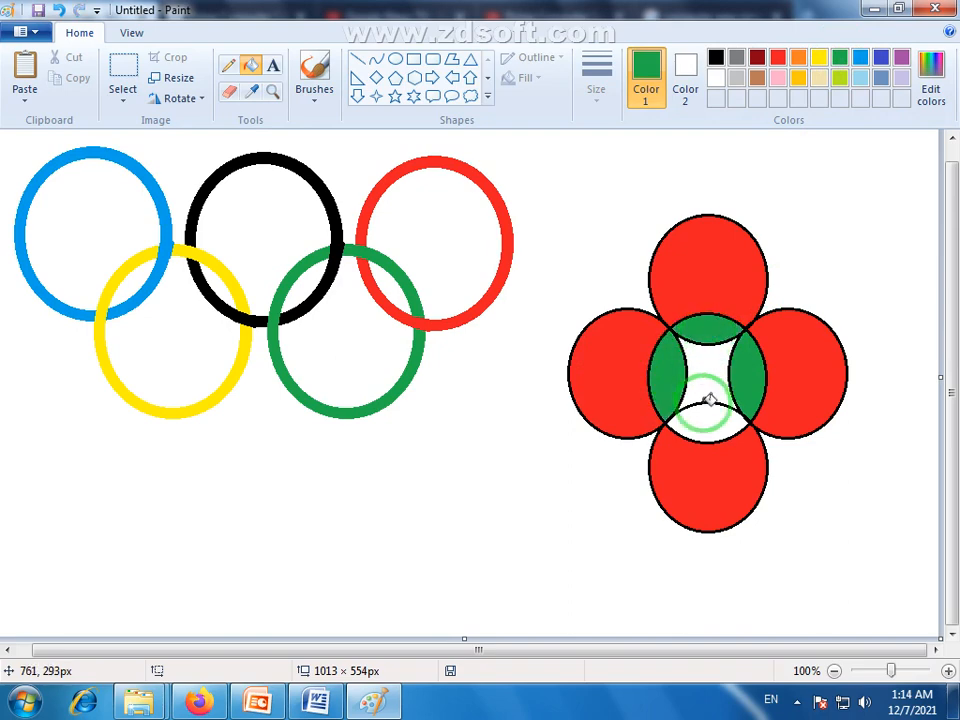
pyautogui.click(709, 398)
pyautogui.click(818, 57)
pyautogui.click(719, 361)
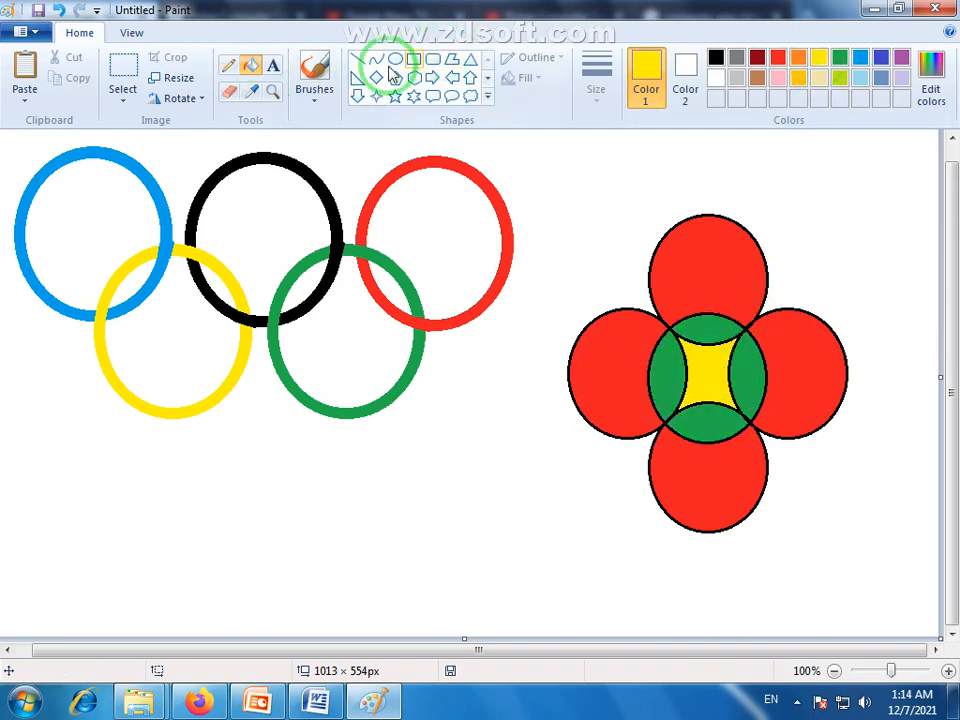
pyautogui.click(226, 68)
pyautogui.click(122, 72)
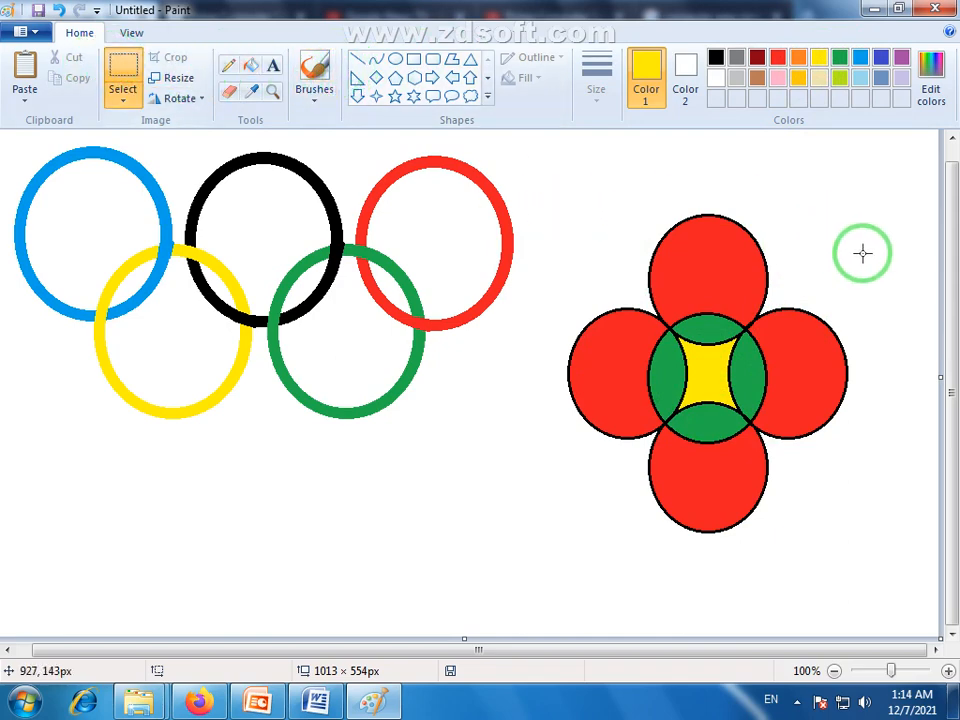
pyautogui.moveTo(850, 190); pyautogui.dragTo(547, 550)
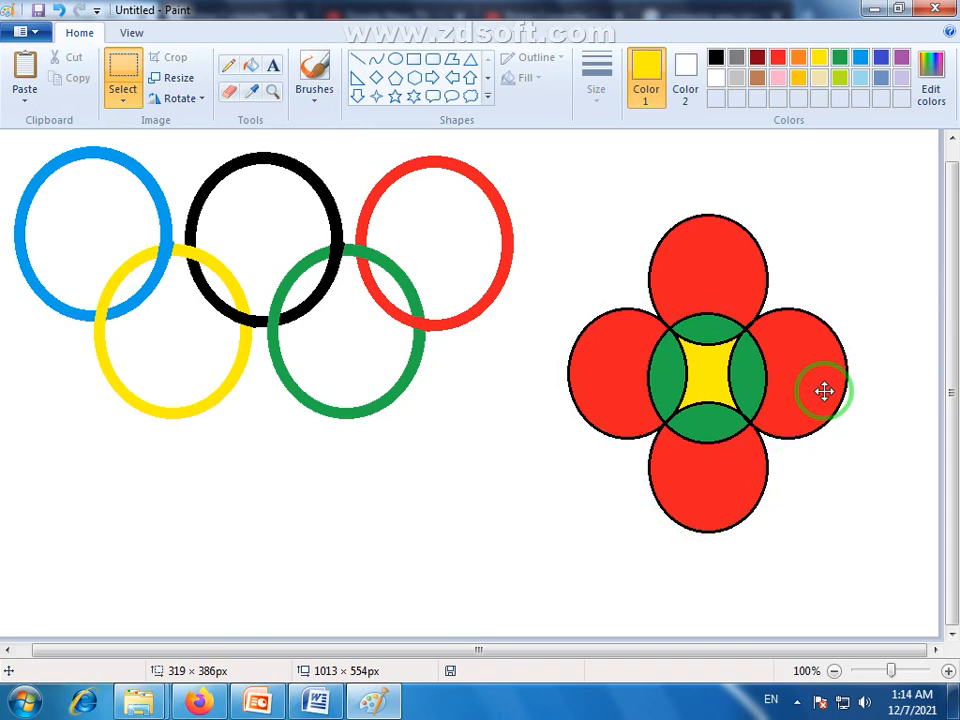
pyautogui.moveTo(855, 186); pyautogui.dragTo(749, 337)
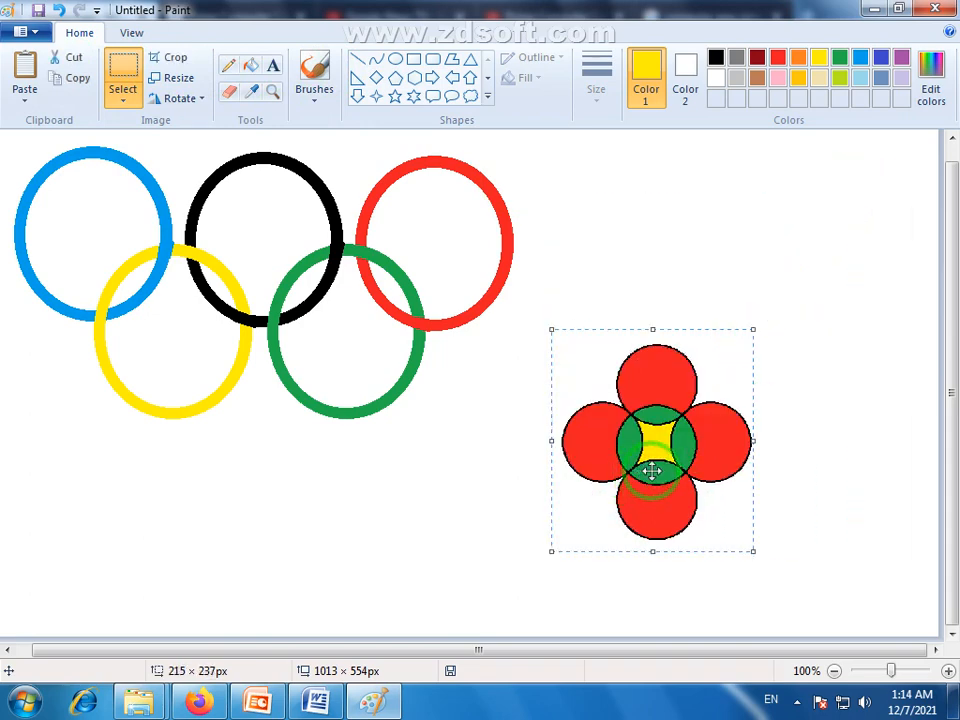
pyautogui.moveTo(652, 433)
pyautogui.mouseDown()
pyautogui.moveTo(495, 456)
pyautogui.moveTo(473, 430)
pyautogui.moveTo(426, 495)
pyautogui.moveTo(39, 467)
pyautogui.moveTo(50, 443)
pyautogui.moveTo(69, 452)
pyautogui.moveTo(722, 279)
pyautogui.moveTo(609, 305)
pyautogui.moveTo(810, 312)
pyautogui.moveTo(790, 306)
pyautogui.mouseUp()
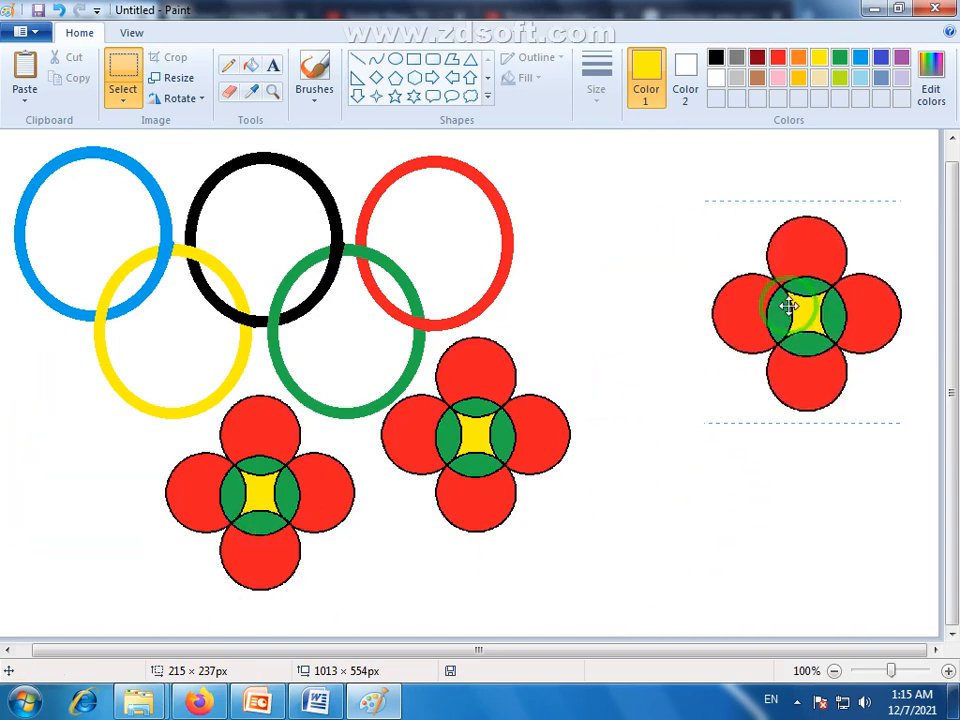
pyautogui.press('Delete')
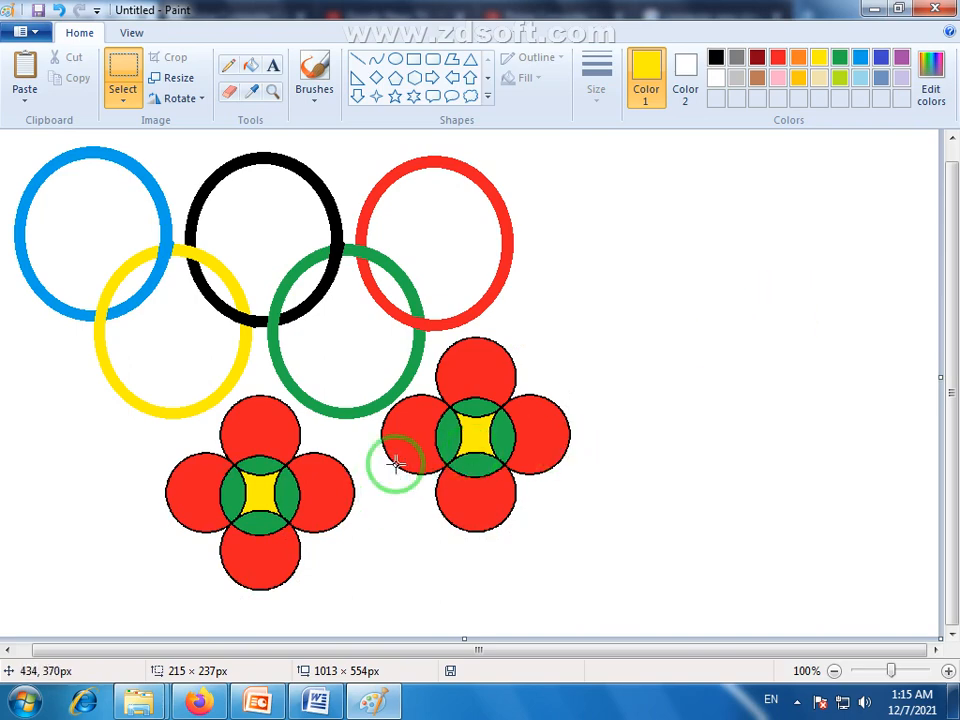
pyautogui.press('Delete')
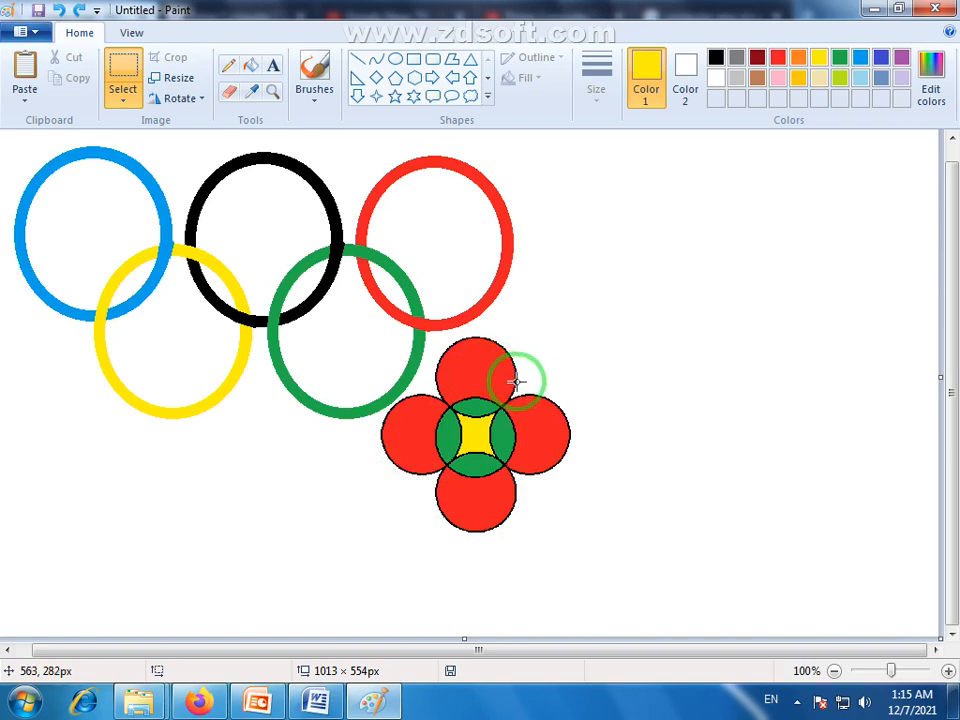
pyautogui.hotkey('ctrl', 'z')
# Select the whole flower, shrink the selection to about 156 × 163 px and move it clear of the Olympic rings.
pyautogui.moveTo(877, 200); pyautogui.dragTo(538, 579)
pyautogui.moveTo(878, 200); pyautogui.dragTo(683, 428)
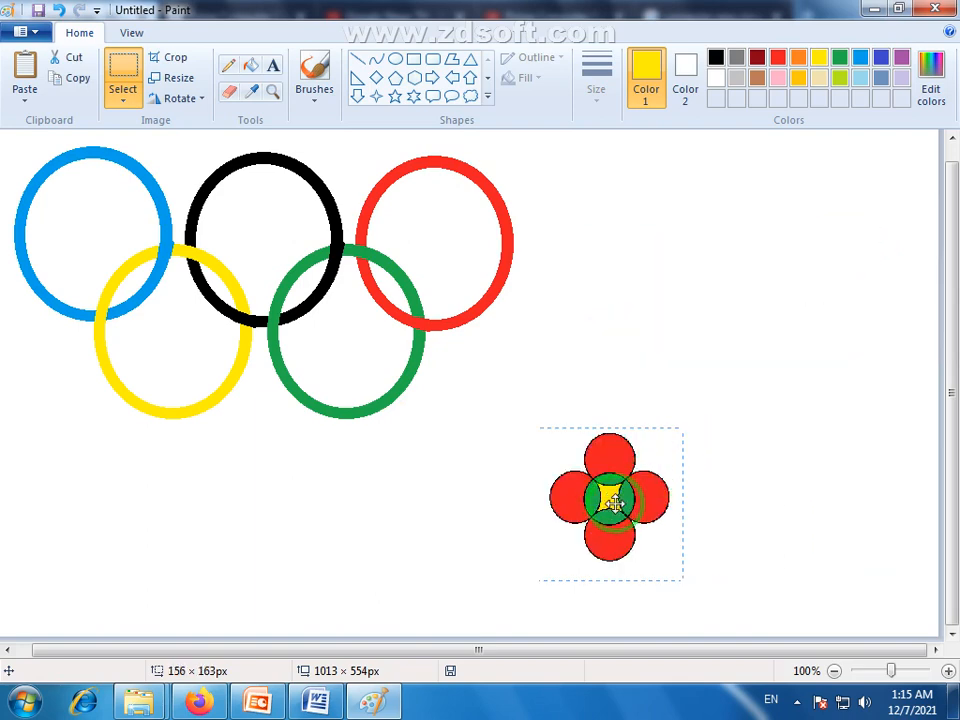
pyautogui.moveTo(617, 500); pyautogui.dragTo(732, 500)
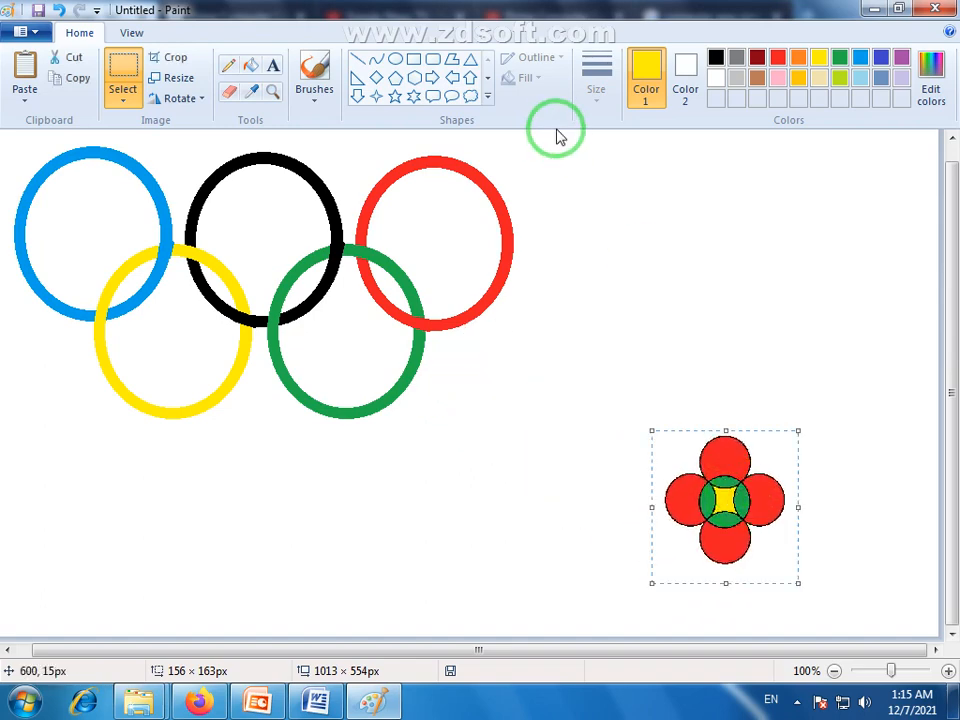
# Move the Olympic rings toward the canvas centre and place three flowers below them: one at each side and one in the middle.
pyautogui.moveTo(544, 140); pyautogui.dragTo(2, 431)
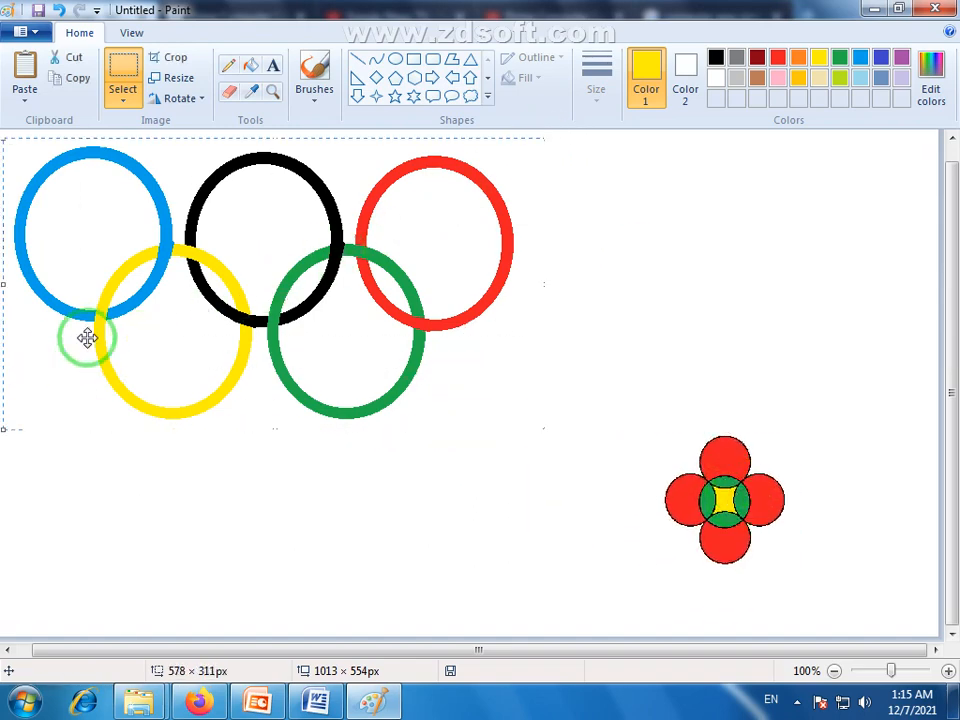
pyautogui.moveTo(108, 324)
pyautogui.mouseDown()
pyautogui.moveTo(298, 355)
pyautogui.moveTo(279, 326)
pyautogui.moveTo(280, 335)
pyautogui.mouseUp()
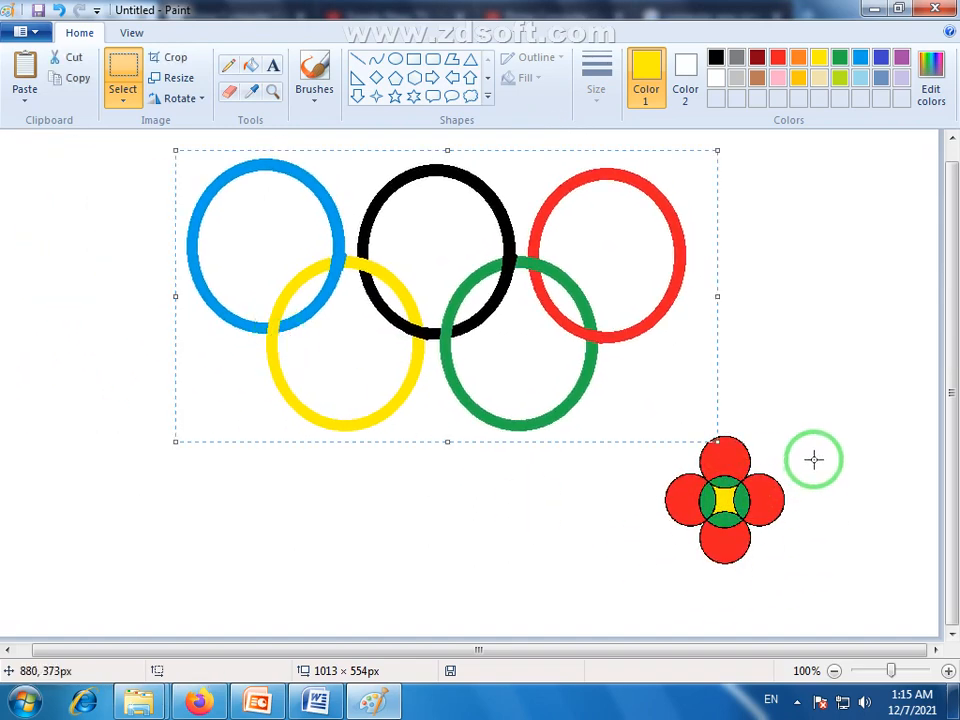
pyautogui.moveTo(818, 429); pyautogui.dragTo(640, 607)
pyautogui.moveTo(740, 528); pyautogui.dragTo(443, 472)
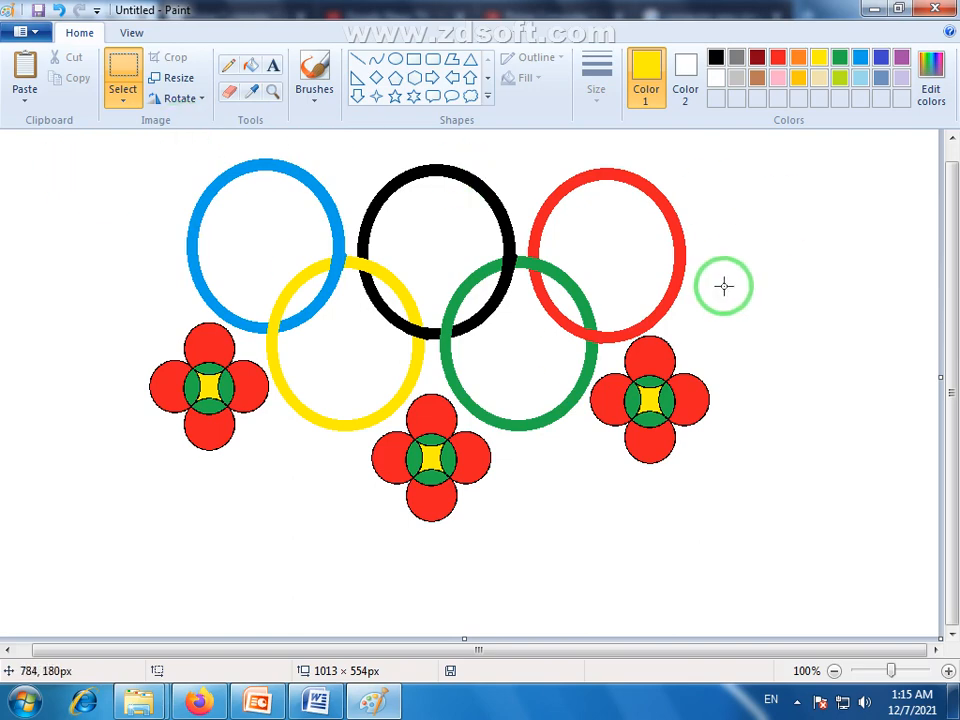
pyautogui.click(358, 61)
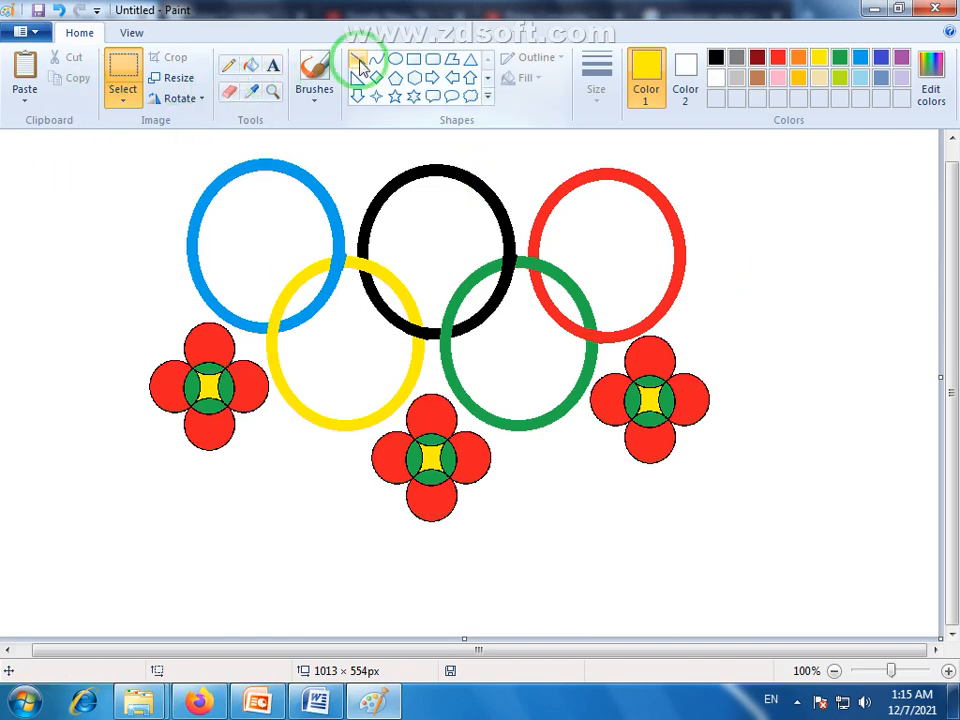
# Capture the rings and the three flowers as a rectangular snip with the Snipping Tool.
pyautogui.click(26, 703)
pyautogui.click(74, 482)
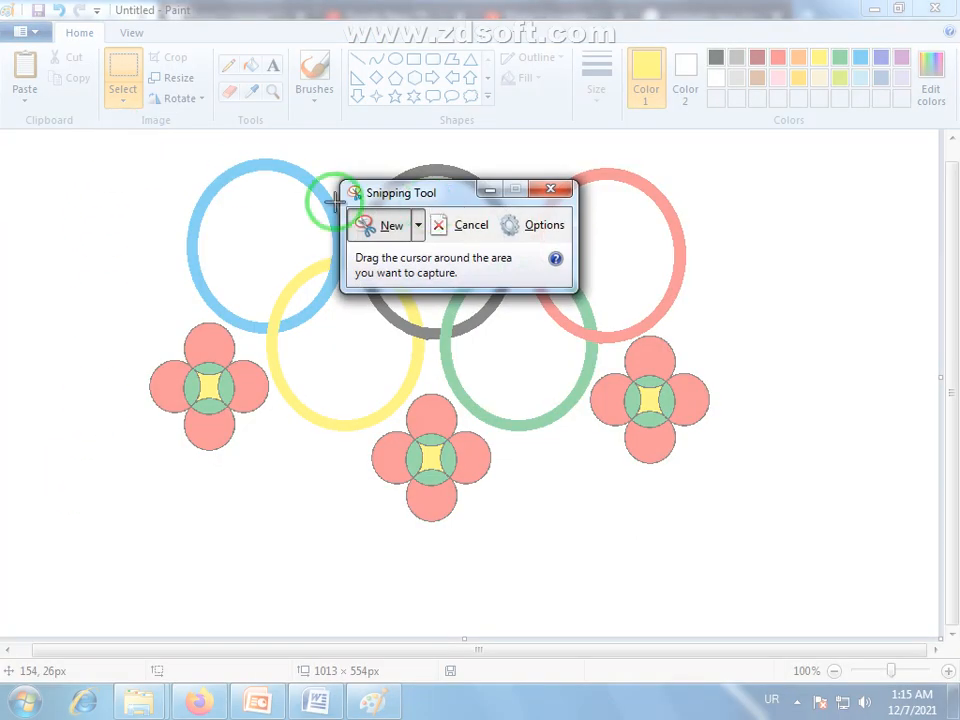
pyautogui.moveTo(130, 148); pyautogui.dragTo(723, 529)
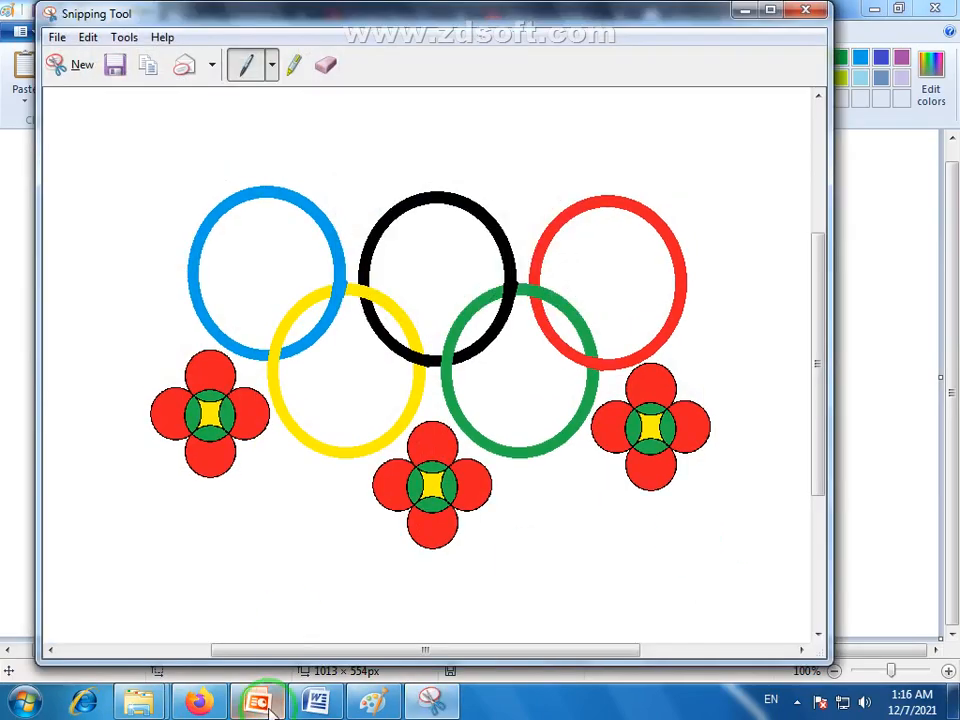
# Switch to the MS Paint Assinments presentation in PowerPoint and paste the snip onto the Oval Shapes Drawing slide.
pyautogui.click(275, 700)
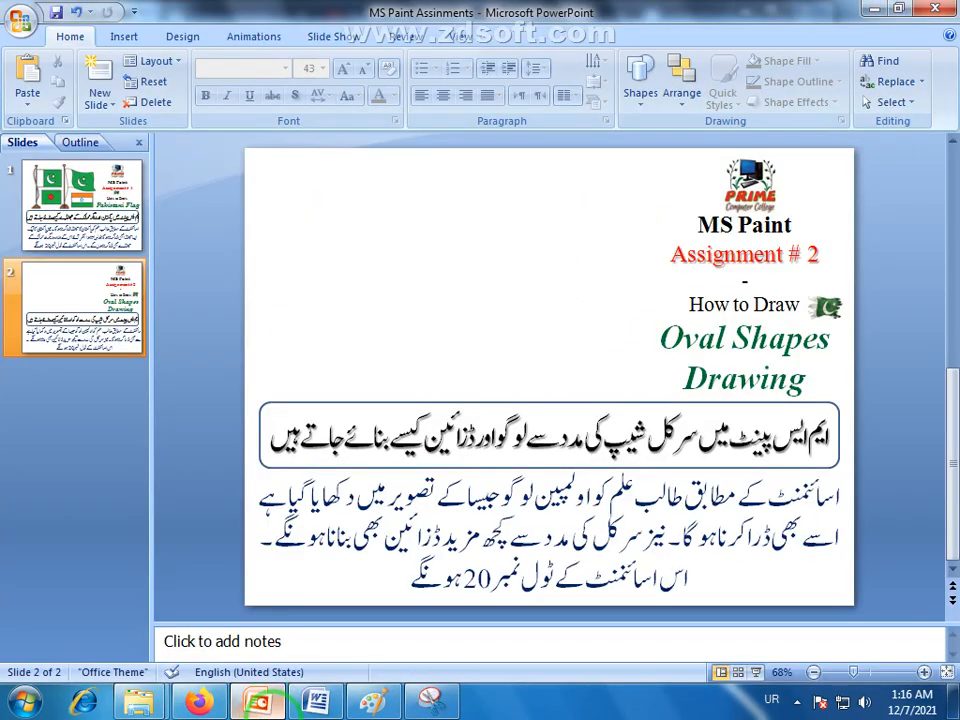
pyautogui.rightClick(377, 215)
pyautogui.click(423, 265)
# Move and resize the pasted picture to fit the blank area beside the assignment title and above the Urdu heading box.
pyautogui.moveTo(600, 337); pyautogui.dragTo(510, 237)
pyautogui.moveTo(659, 406)
pyautogui.mouseDown()
pyautogui.moveTo(644, 392)
pyautogui.moveTo(651, 399)
pyautogui.mouseUp()
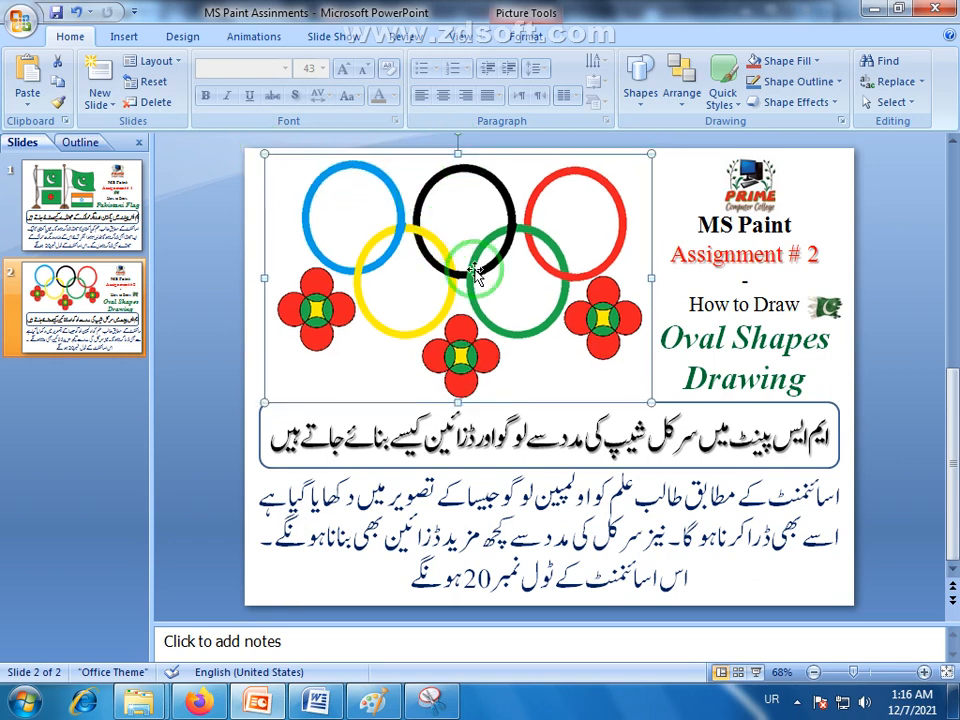
pyautogui.moveTo(652, 403); pyautogui.dragTo(646, 398)
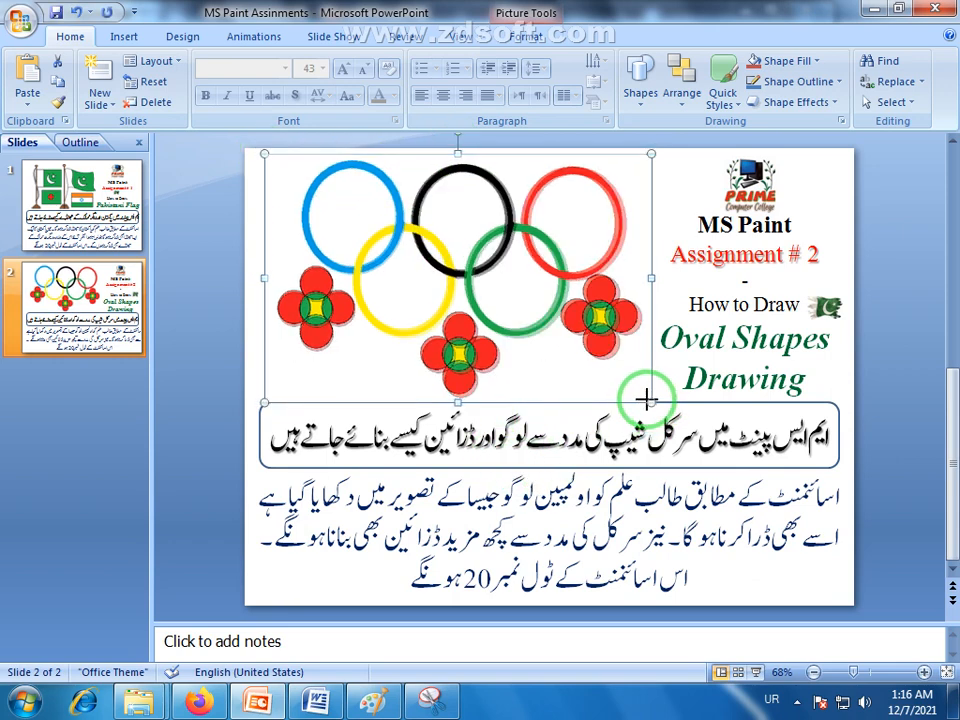
pyautogui.press('Right')
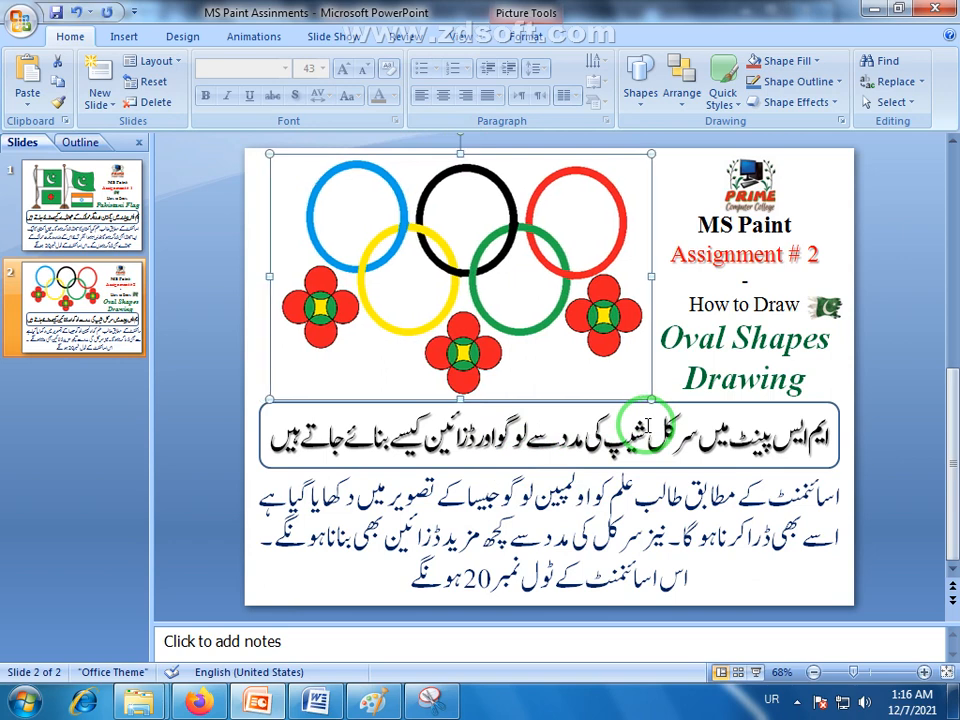
pyautogui.click(889, 395)
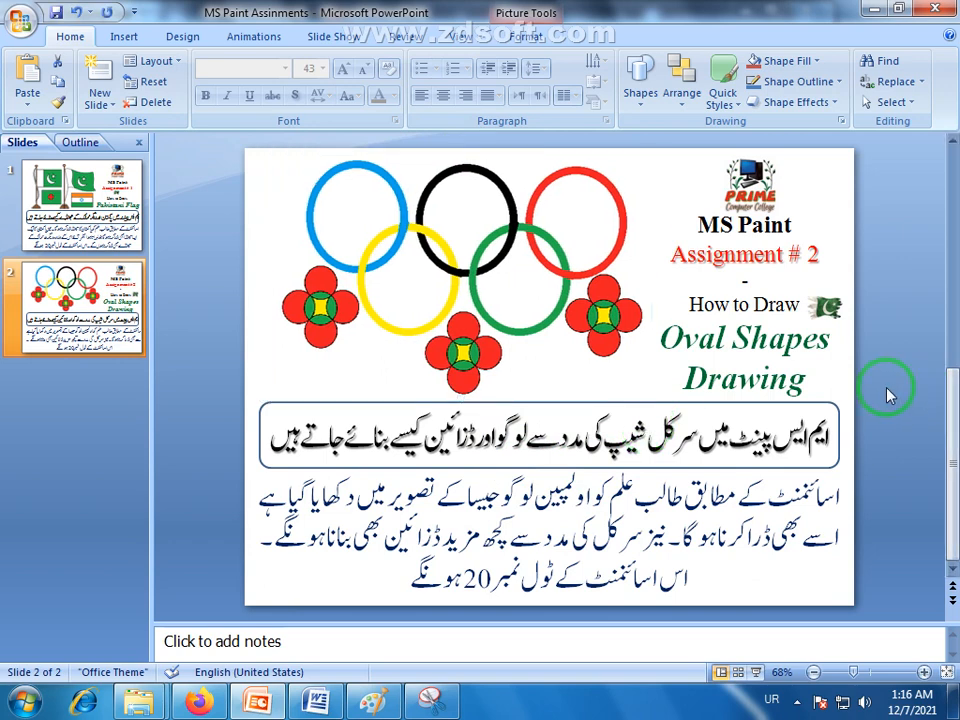
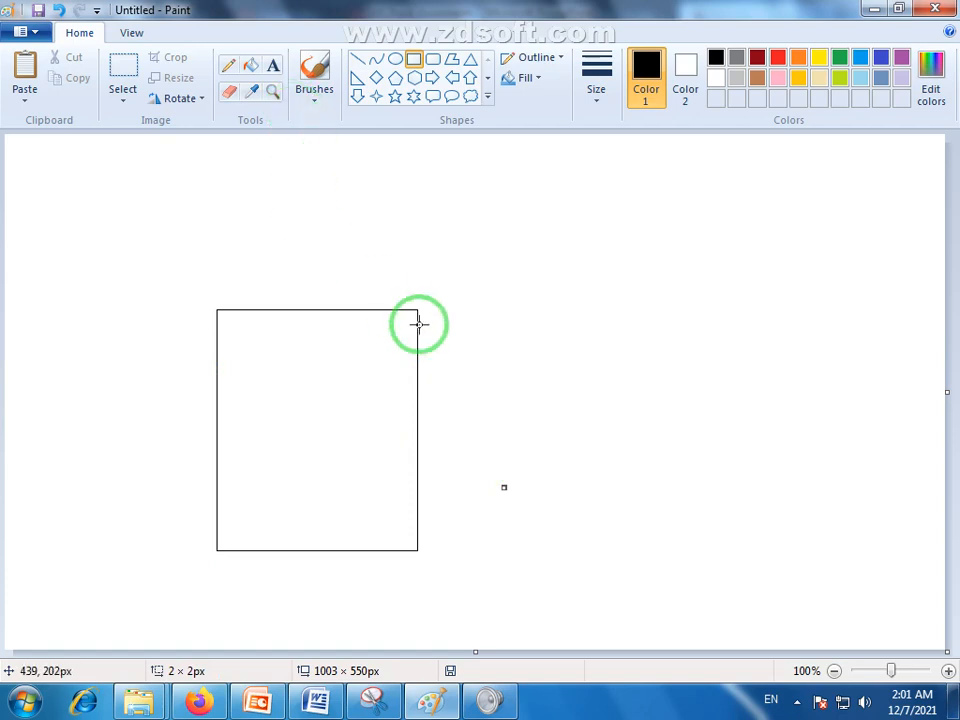
# Remove the rectangle's top edge and draw two sloping lines from a shared peak past both walls as a roof.
pyautogui.click(123, 80)
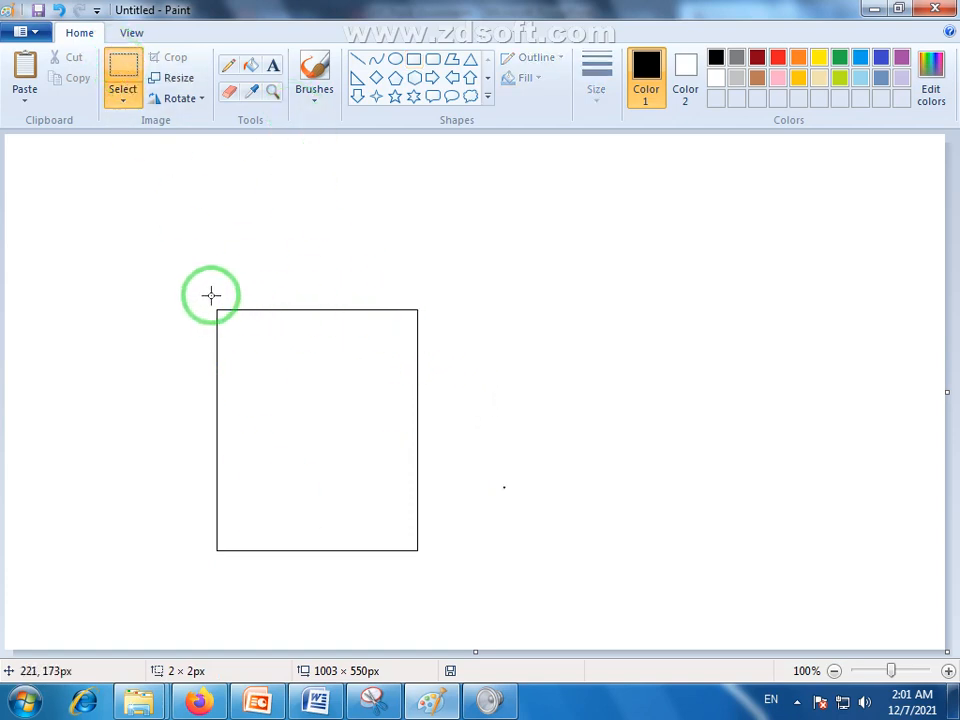
pyautogui.moveTo(206, 294); pyautogui.dragTo(428, 317)
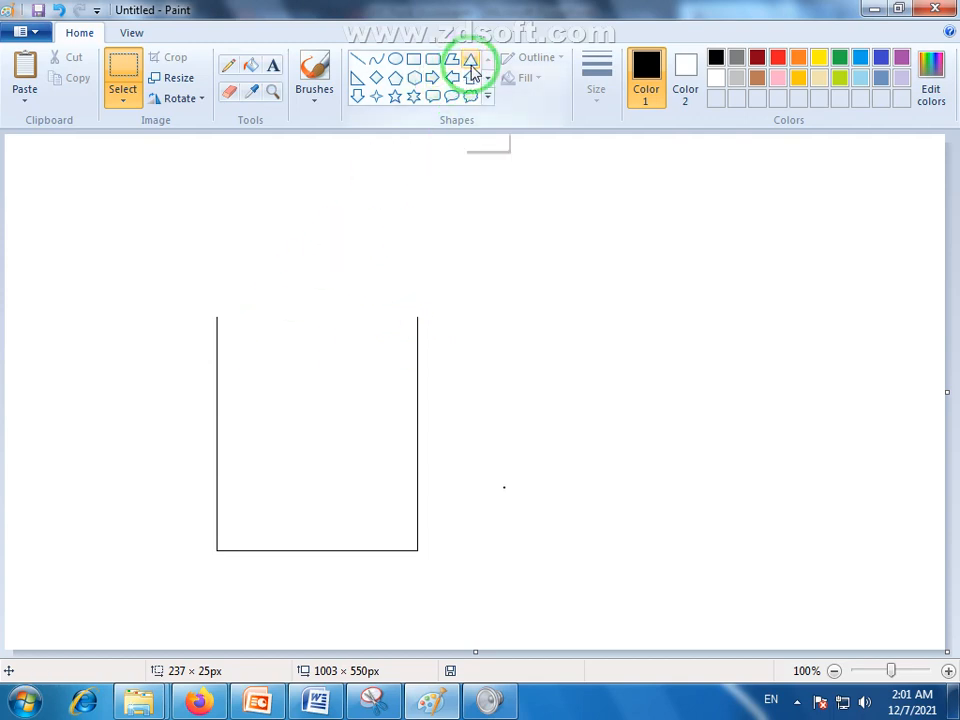
pyautogui.click(357, 60)
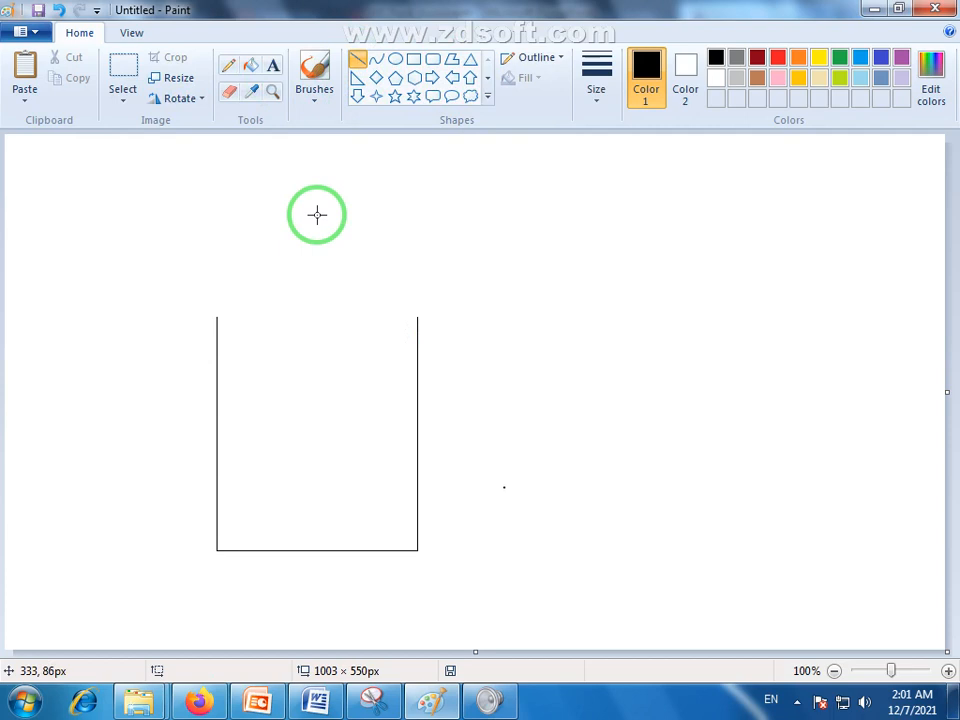
pyautogui.moveTo(324, 211); pyautogui.dragTo(203, 332)
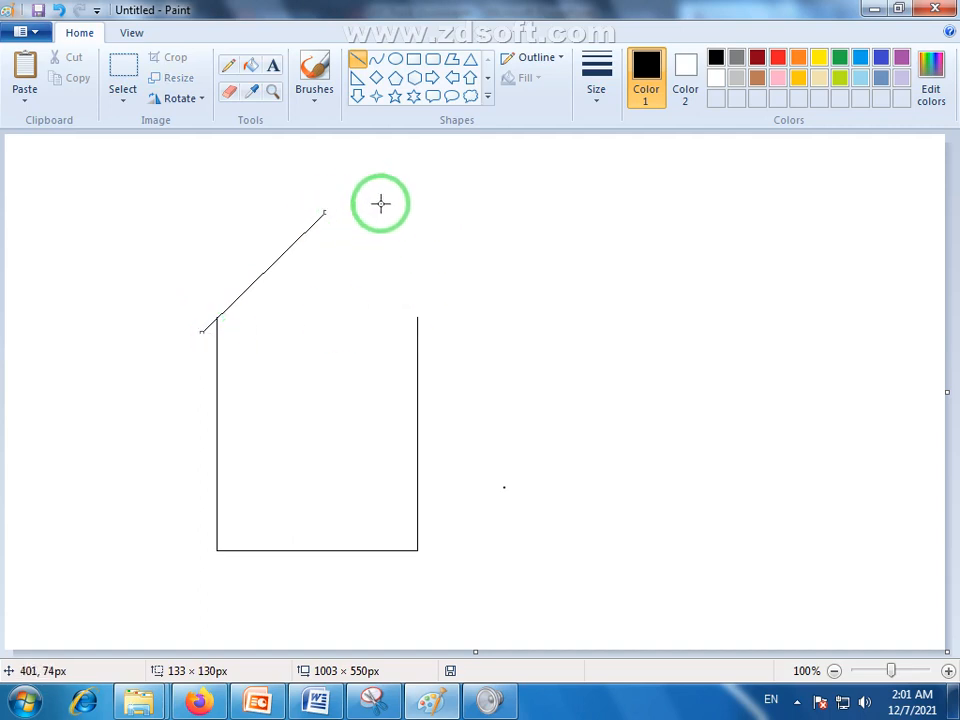
pyautogui.moveTo(324, 211); pyautogui.dragTo(432, 336)
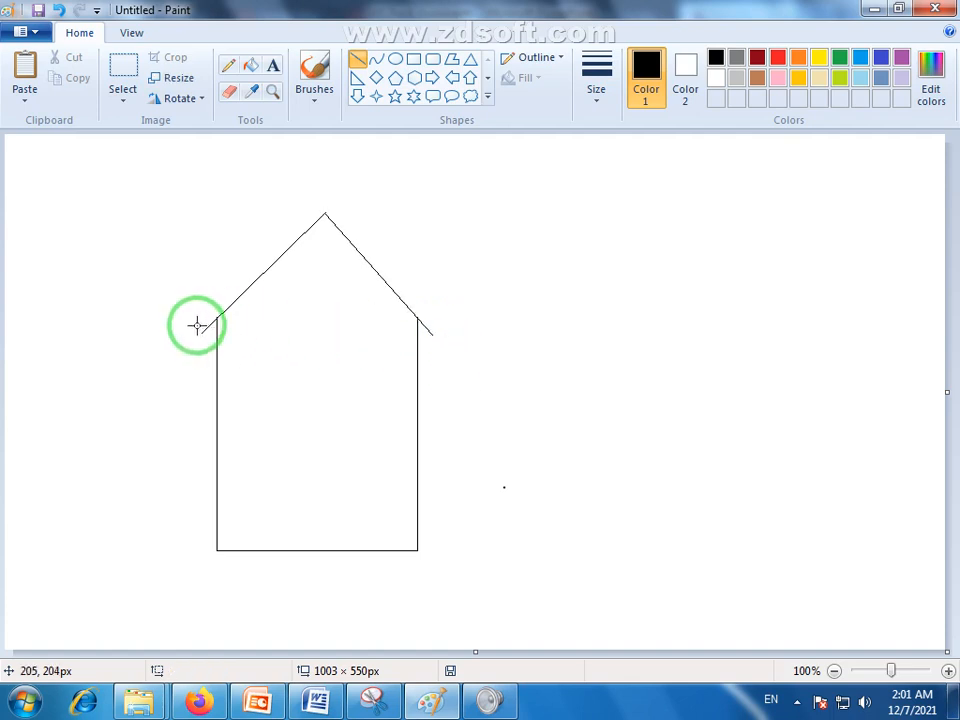
# Draw a second pair of sloping lines parallel to and above the roof lines, and close both eave ends with short lines.
pyautogui.moveTo(197, 325); pyautogui.dragTo(325, 199)
pyautogui.moveTo(455, 302); pyautogui.dragTo(451, 290)
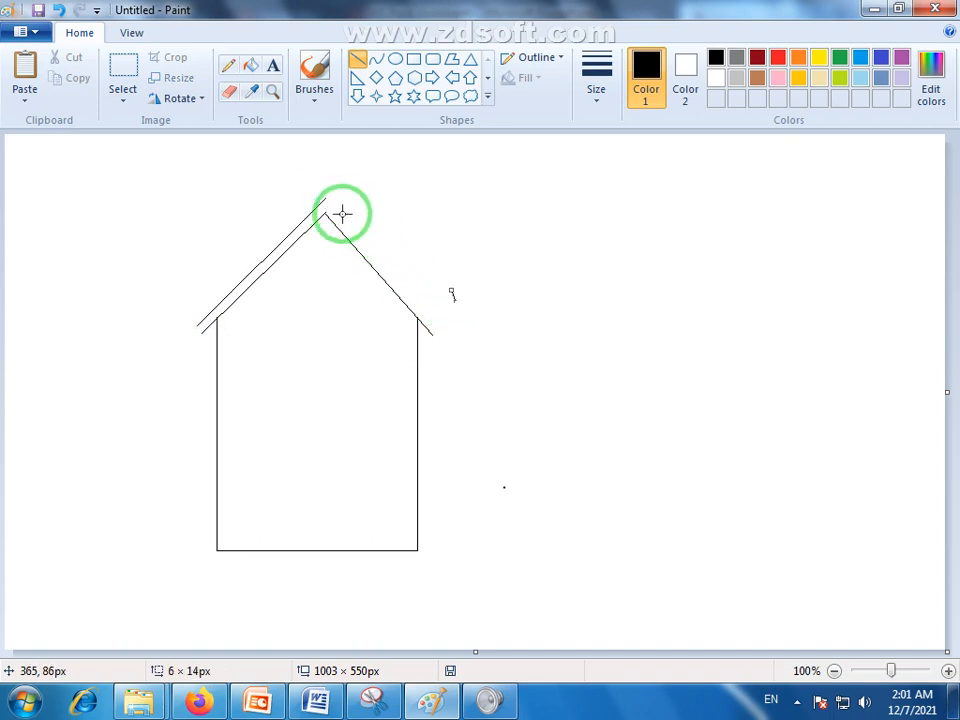
pyautogui.moveTo(322, 198); pyautogui.dragTo(437, 323)
pyautogui.click(491, 364)
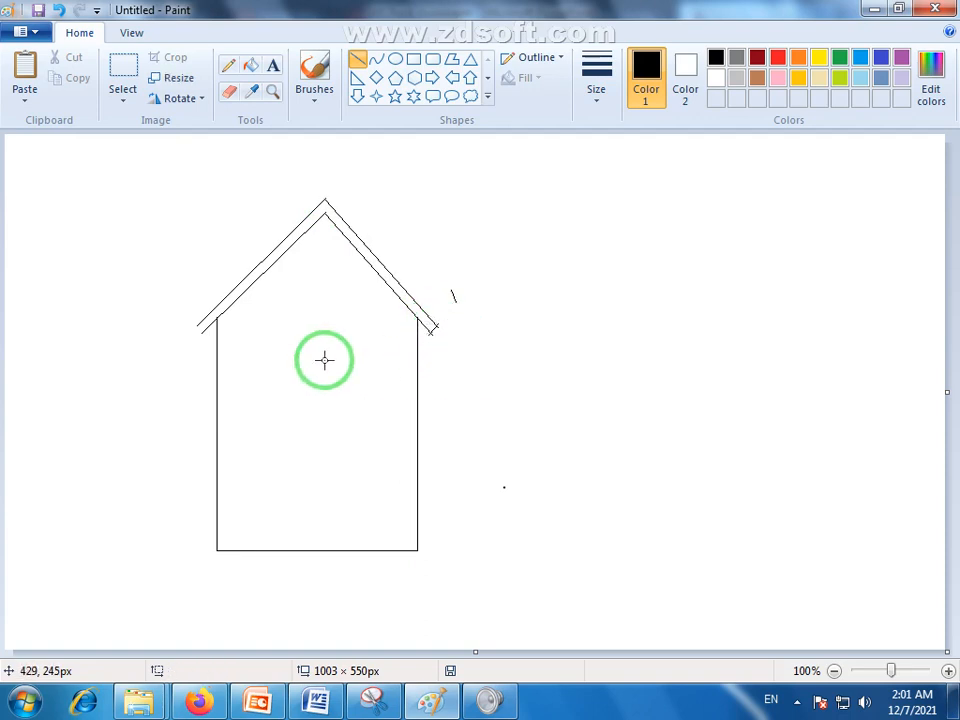
pyautogui.moveTo(207, 332); pyautogui.dragTo(194, 324)
pyautogui.click(482, 259)
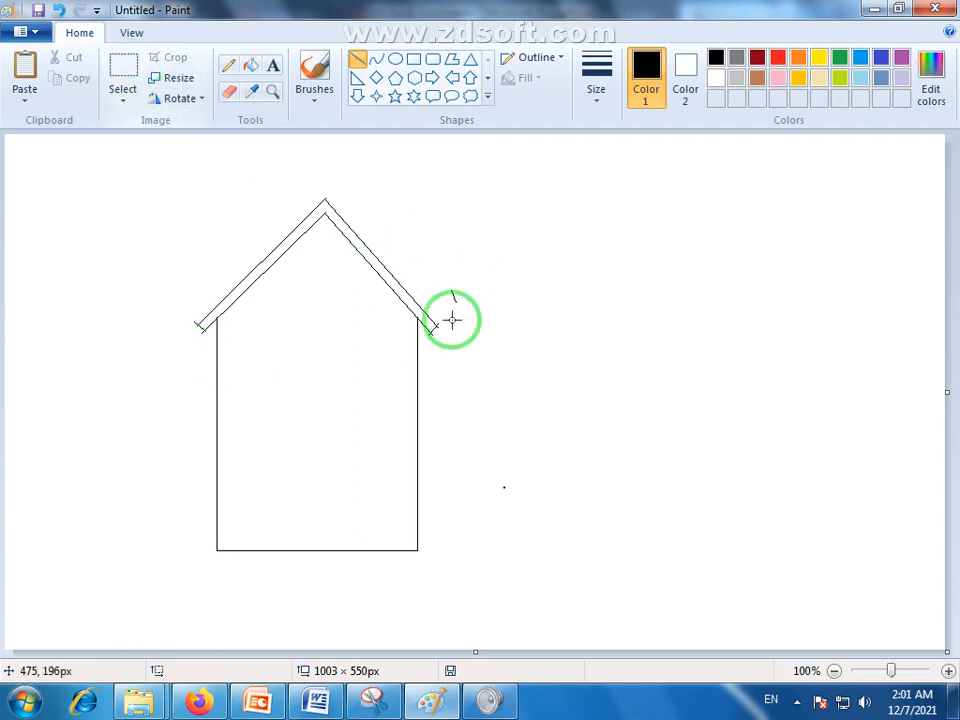
# Clear the stray line marks from the blank canvas beside the roof's right eave.
pyautogui.moveTo(441, 286); pyautogui.dragTo(471, 315)
pyautogui.click(318, 213)
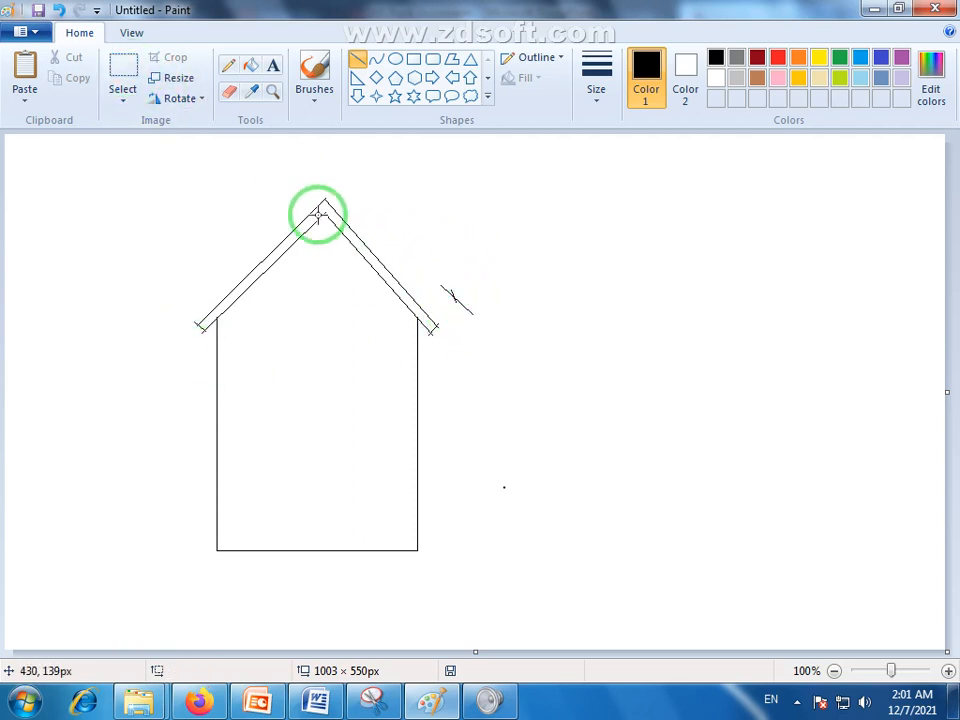
pyautogui.click(123, 80)
pyautogui.moveTo(438, 274); pyautogui.dragTo(491, 320)
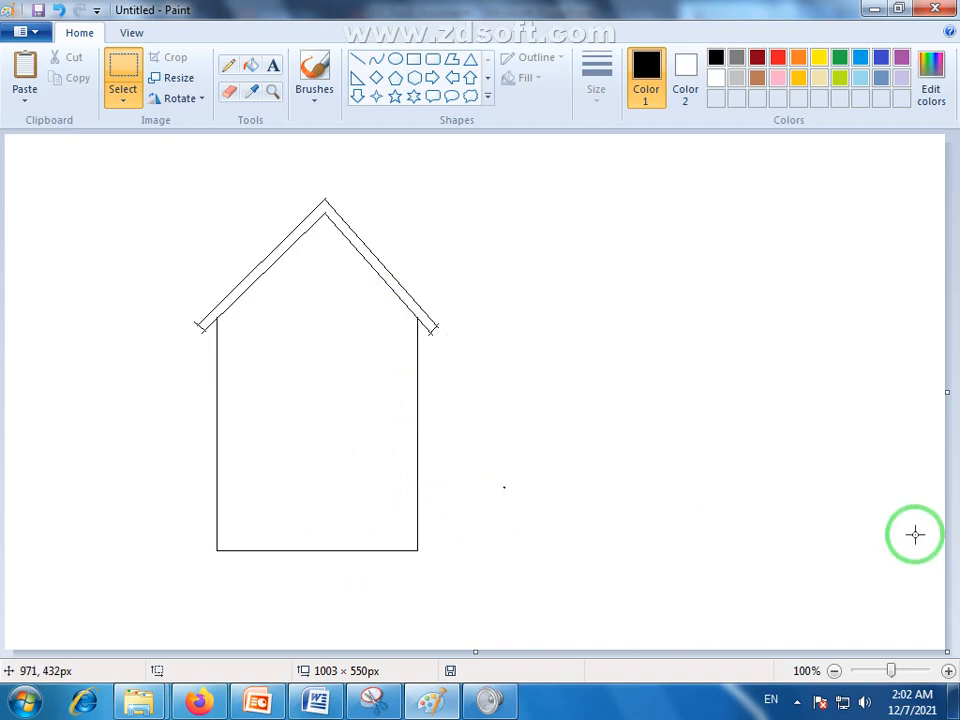
# Draw a rectangle about 369 × 209 px from the base of the house's right wall as a side wing.
pyautogui.click(415, 63)
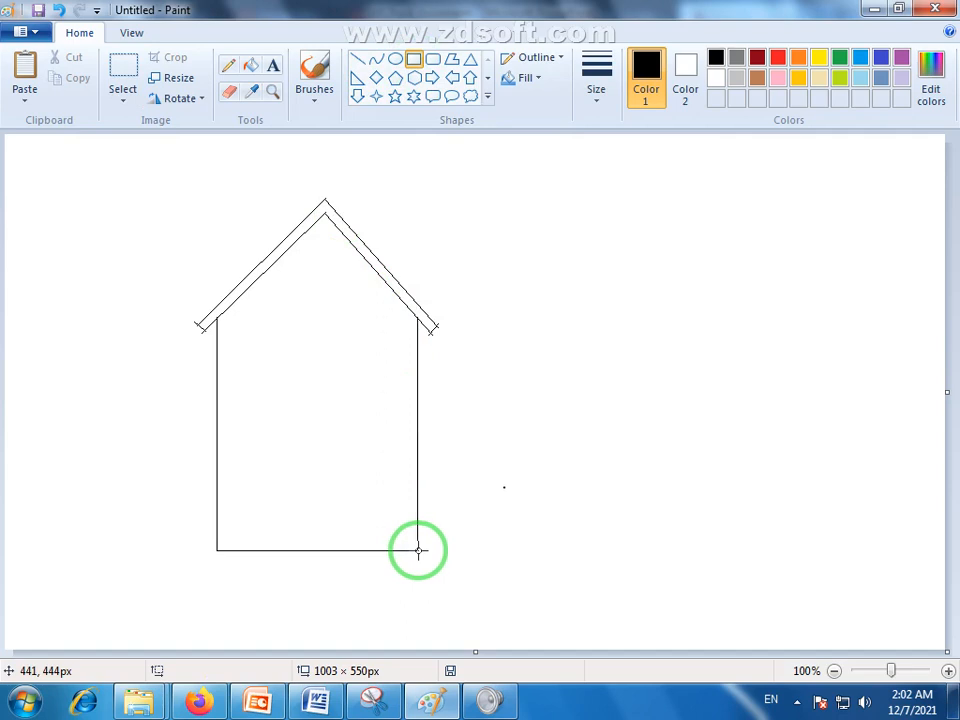
pyautogui.moveTo(418, 550)
pyautogui.mouseDown()
pyautogui.moveTo(422, 474)
pyautogui.moveTo(654, 420)
pyautogui.moveTo(696, 339)
pyautogui.moveTo(755, 361)
pyautogui.moveTo(737, 357)
pyautogui.moveTo(768, 347)
pyautogui.moveTo(765, 355)
pyautogui.mouseUp()
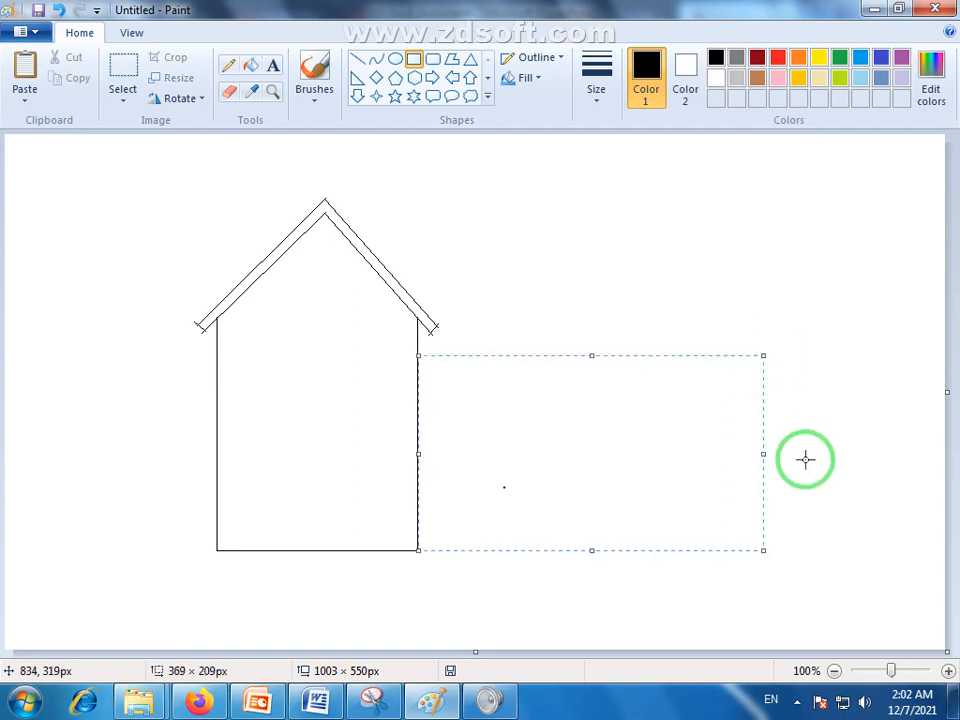
pyautogui.click(809, 462)
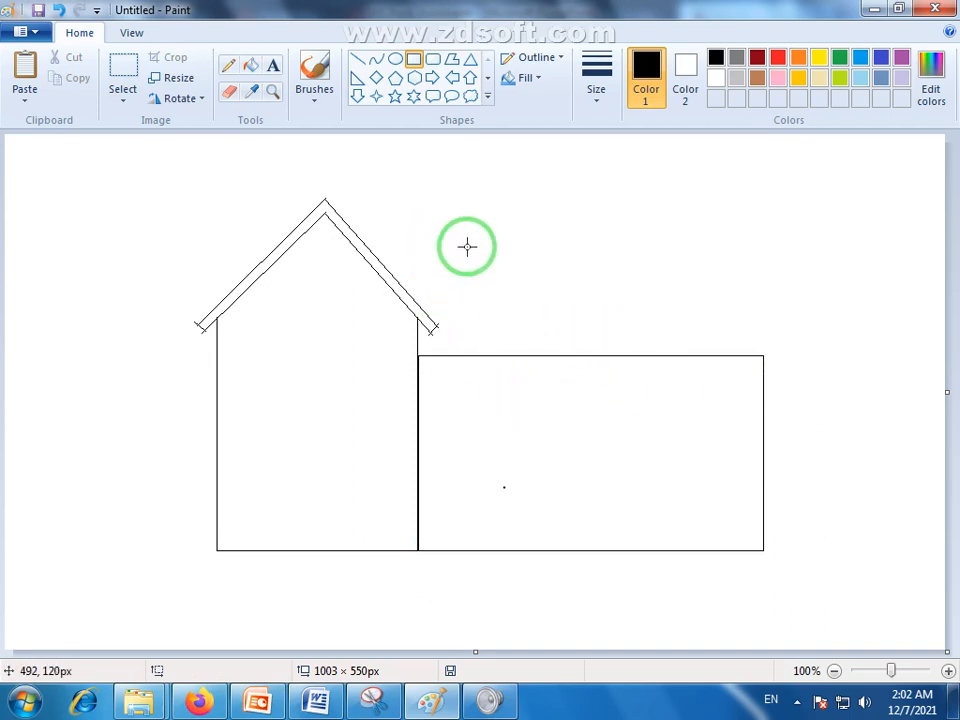
# Outline the side wing's roof with a horizontal ridge from the gable, a sloping right edge and a short eave overhang.
pyautogui.click(357, 59)
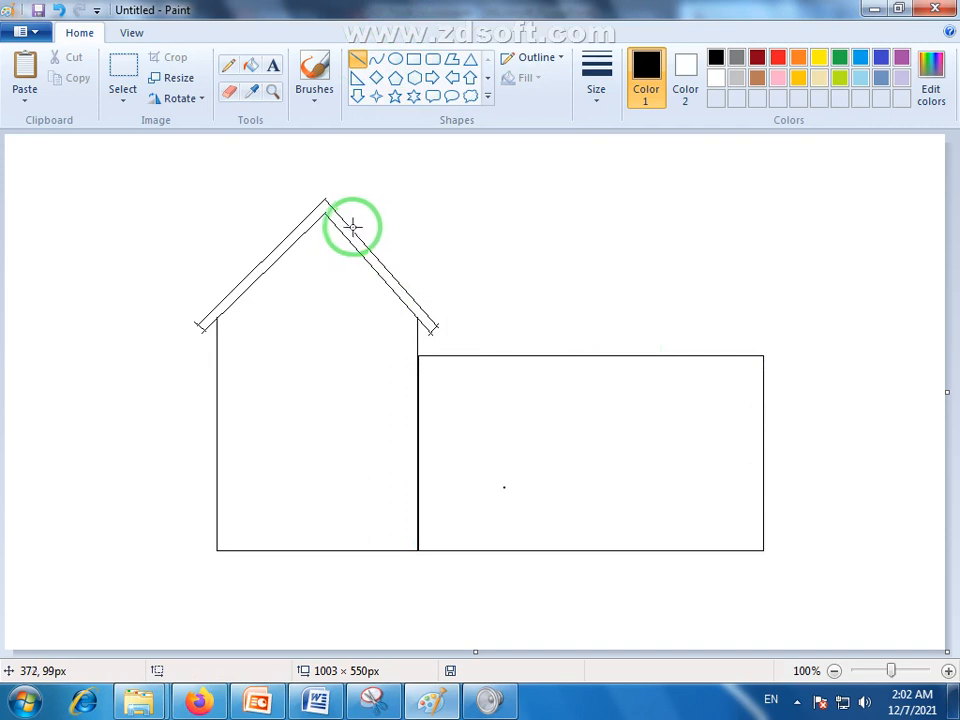
pyautogui.moveTo(350, 226)
pyautogui.mouseDown()
pyautogui.moveTo(746, 236)
pyautogui.moveTo(730, 217)
pyautogui.moveTo(793, 358)
pyautogui.moveTo(761, 355)
pyautogui.mouseUp()
pyautogui.click(801, 287)
pyautogui.click(796, 389)
pyautogui.click(836, 376)
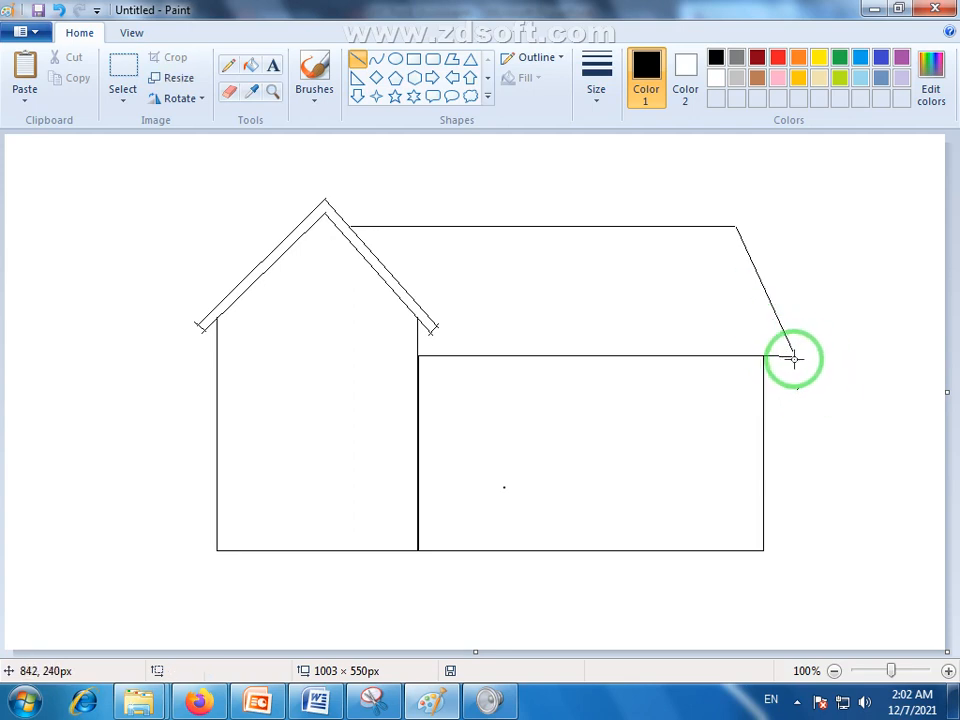
pyautogui.moveTo(793, 358); pyautogui.dragTo(836, 360)
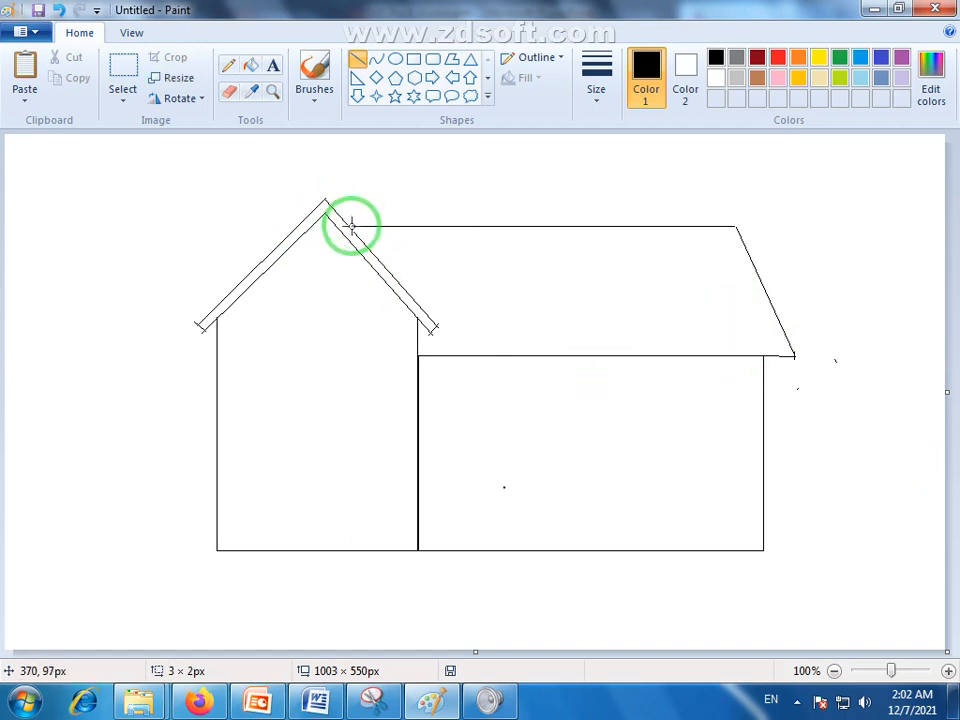
pyautogui.moveTo(352, 226); pyautogui.dragTo(350, 229)
pyautogui.click(390, 203)
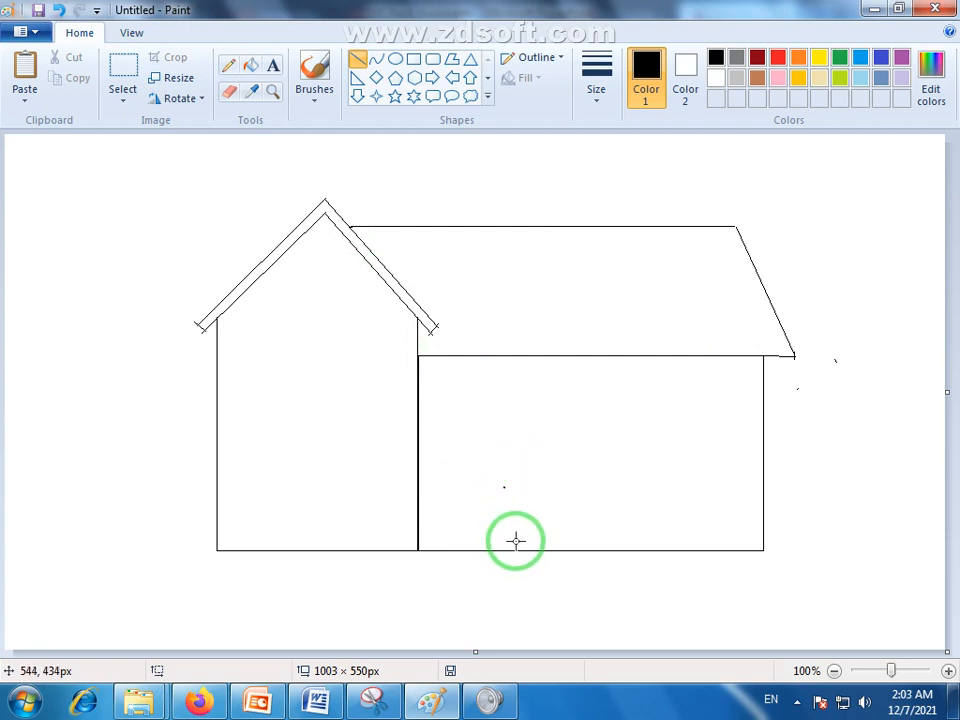
# Draw a door about 65 × 108 px near the wing's left side with a doorstep about 90 × 14 px beneath it.
pyautogui.moveTo(524, 543); pyautogui.dragTo(464, 453)
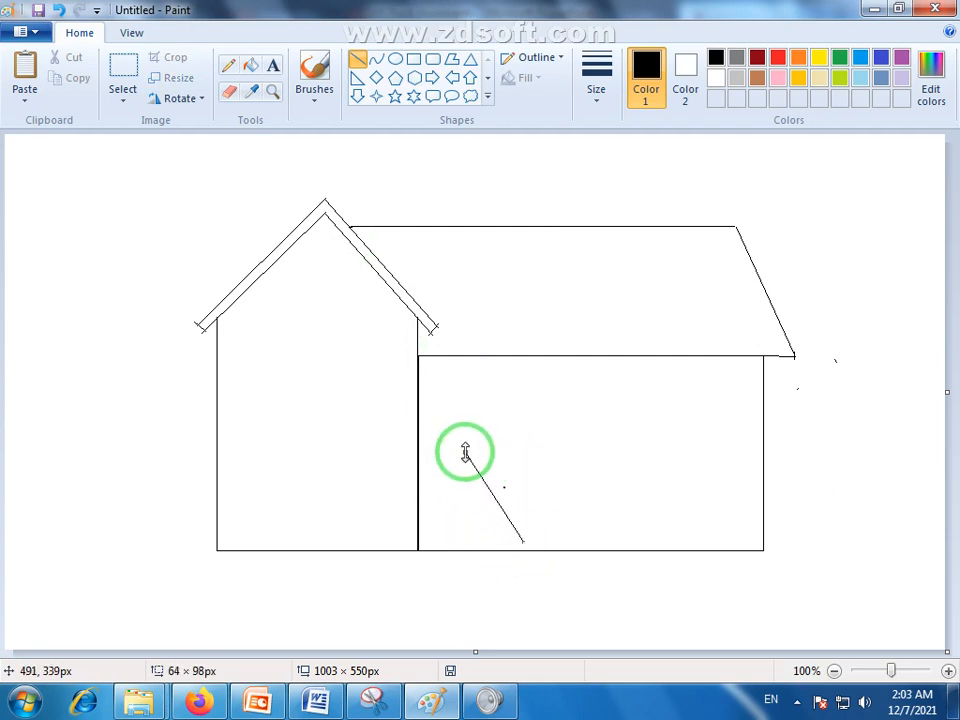
pyautogui.hotkey('ctrl', 'z')
pyautogui.click(413, 59)
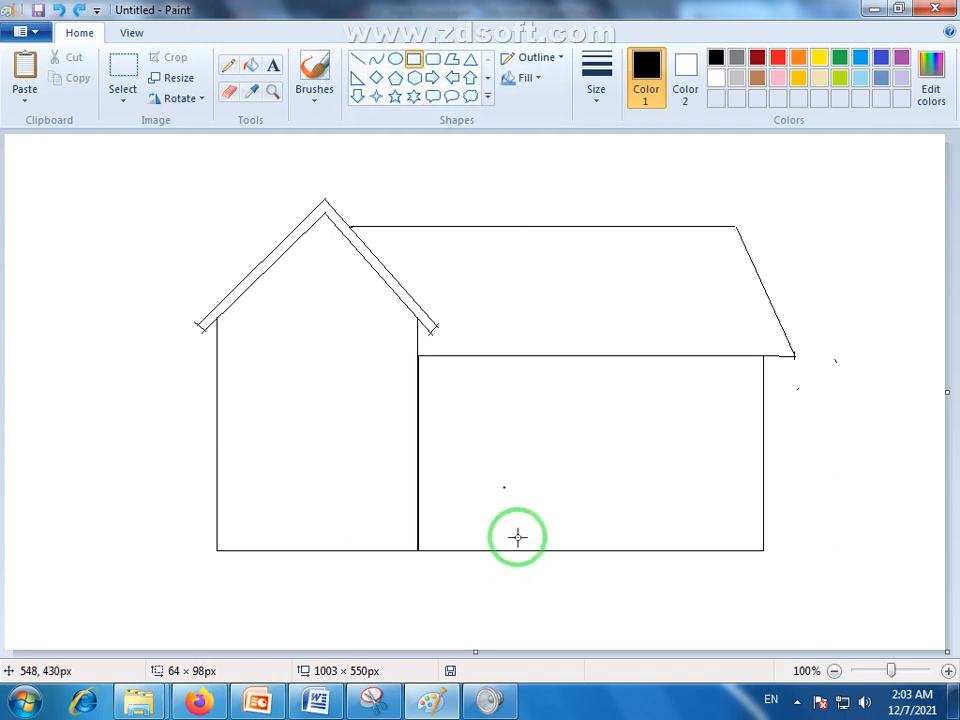
pyautogui.moveTo(516, 536)
pyautogui.mouseDown()
pyautogui.moveTo(455, 453)
pyautogui.moveTo(466, 433)
pyautogui.moveTo(451, 440)
pyautogui.mouseUp()
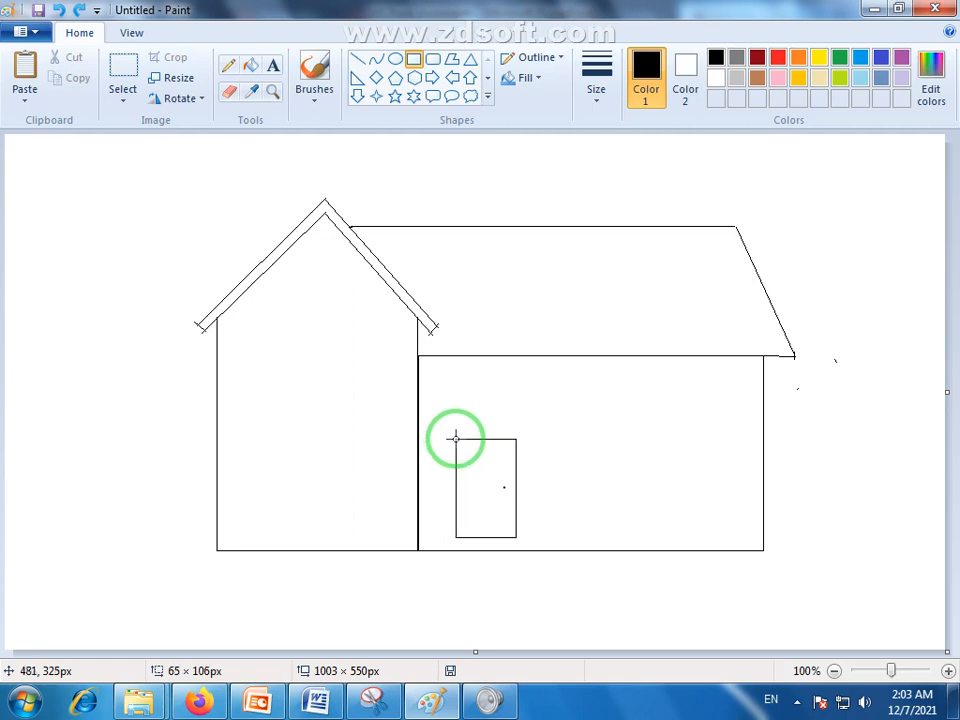
pyautogui.moveTo(455, 436); pyautogui.dragTo(455, 437)
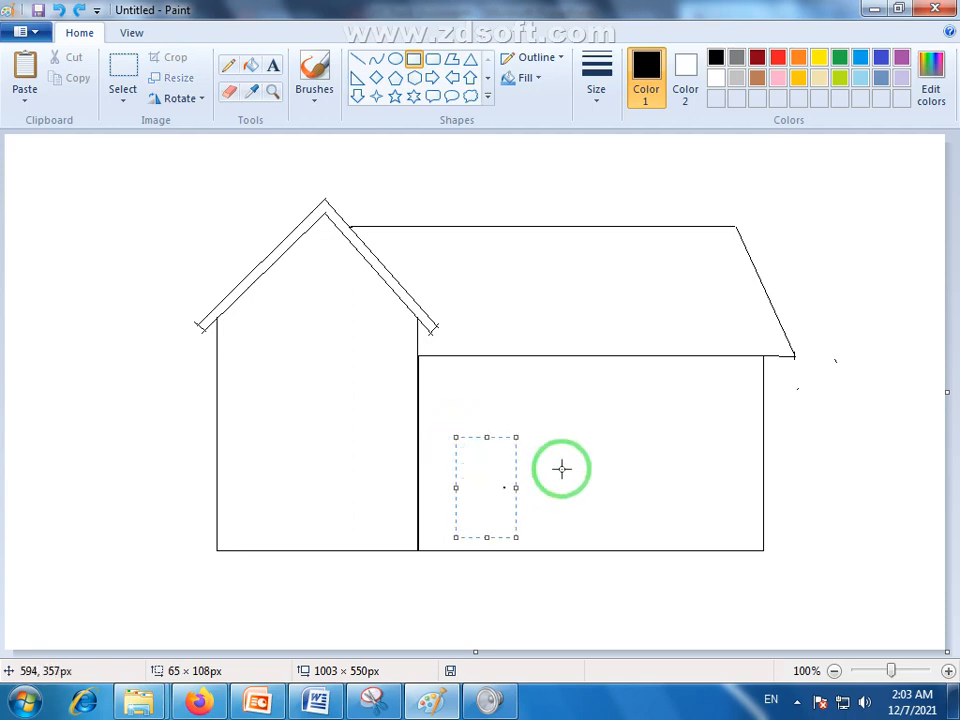
pyautogui.click(571, 535)
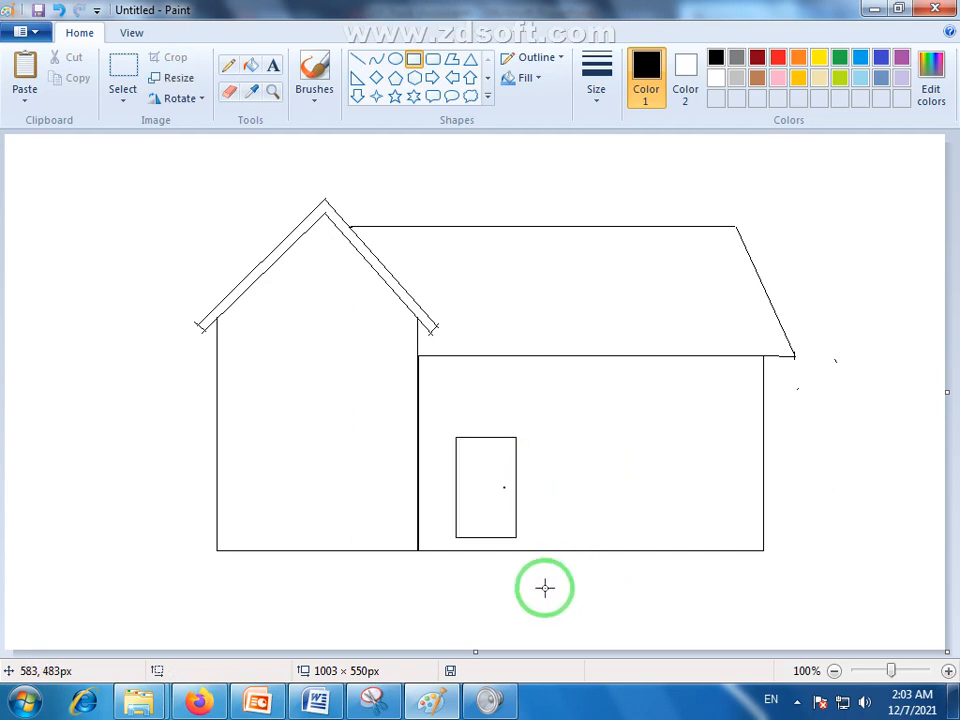
pyautogui.moveTo(526, 538); pyautogui.dragTo(440, 547)
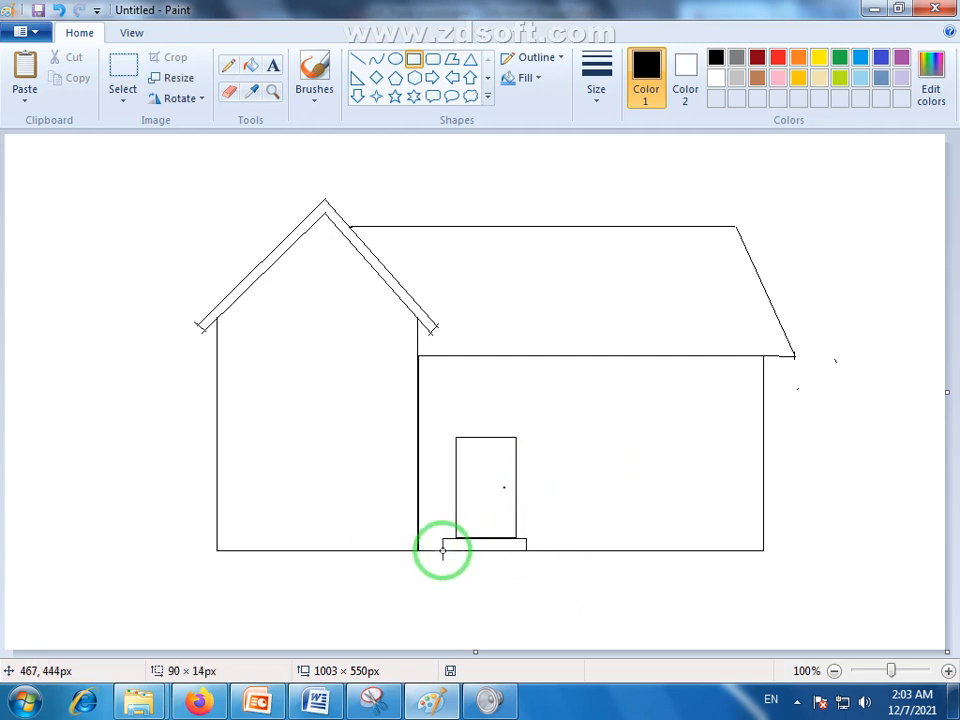
pyautogui.click(495, 590)
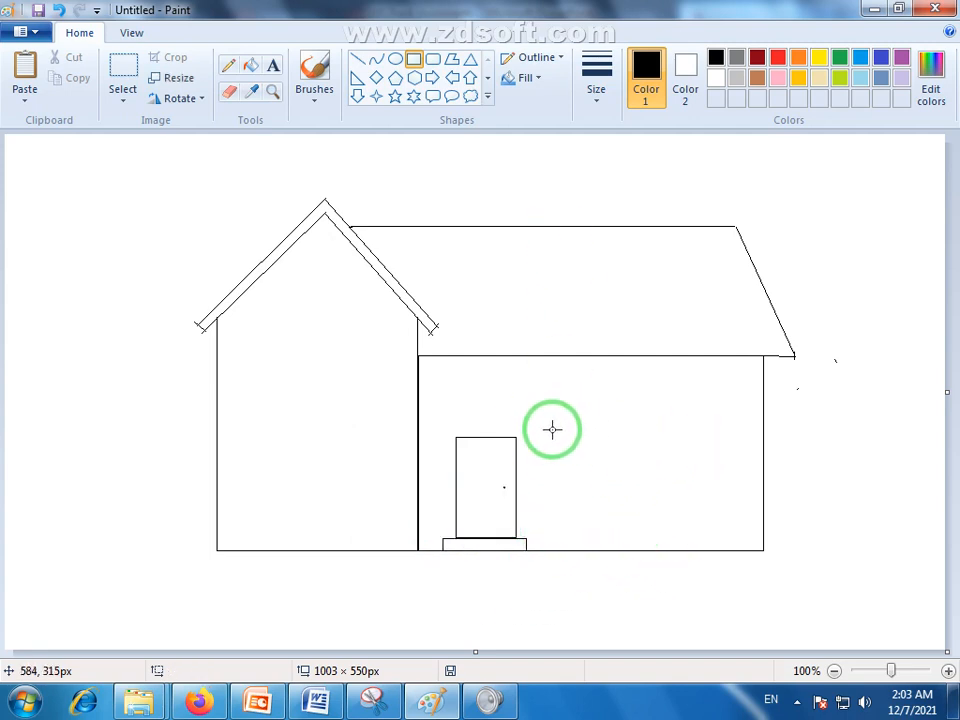
# Draw a window about 165 × 85 px to the right of the door with an inner frame about 153 × 72 px.
pyautogui.moveTo(550, 433); pyautogui.dragTo(708, 513)
pyautogui.moveTo(643, 484); pyautogui.dragTo(647, 480)
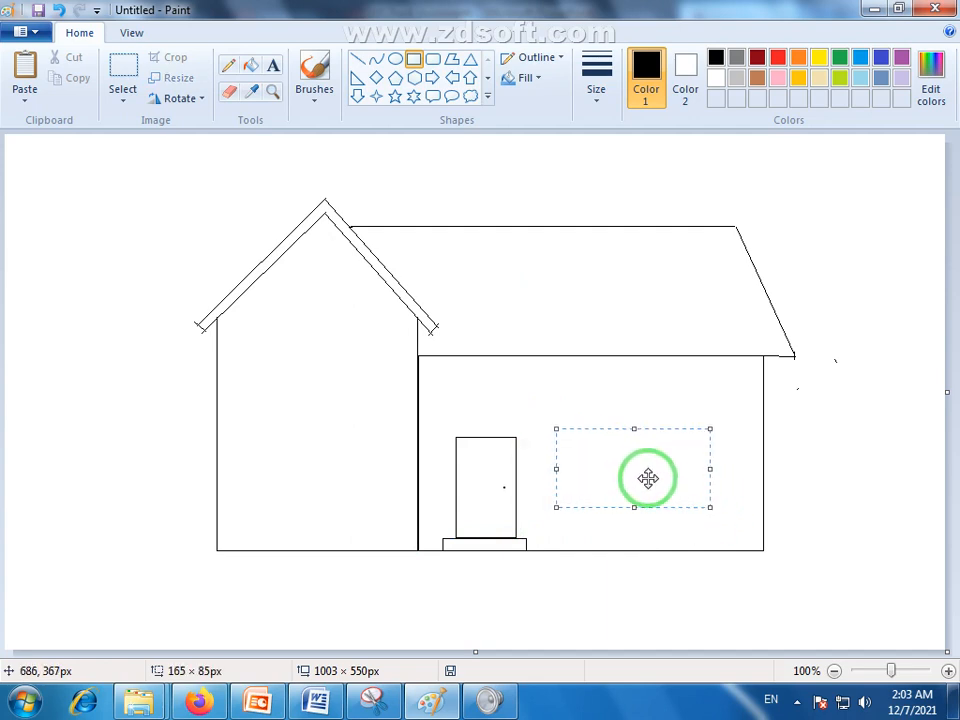
pyautogui.click(808, 489)
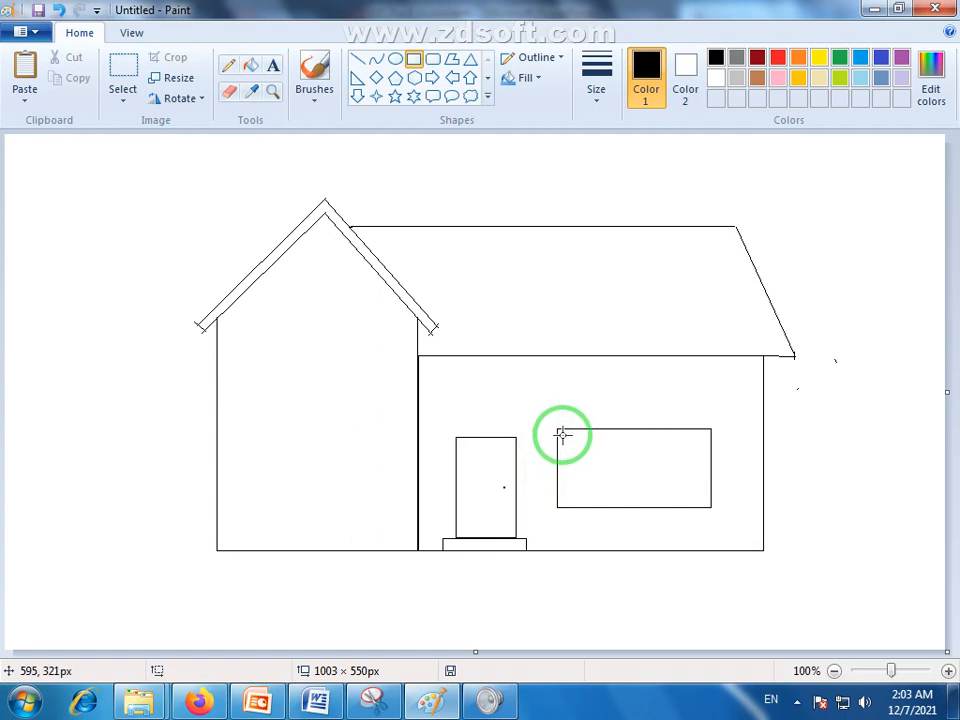
pyautogui.moveTo(562, 434); pyautogui.dragTo(708, 501)
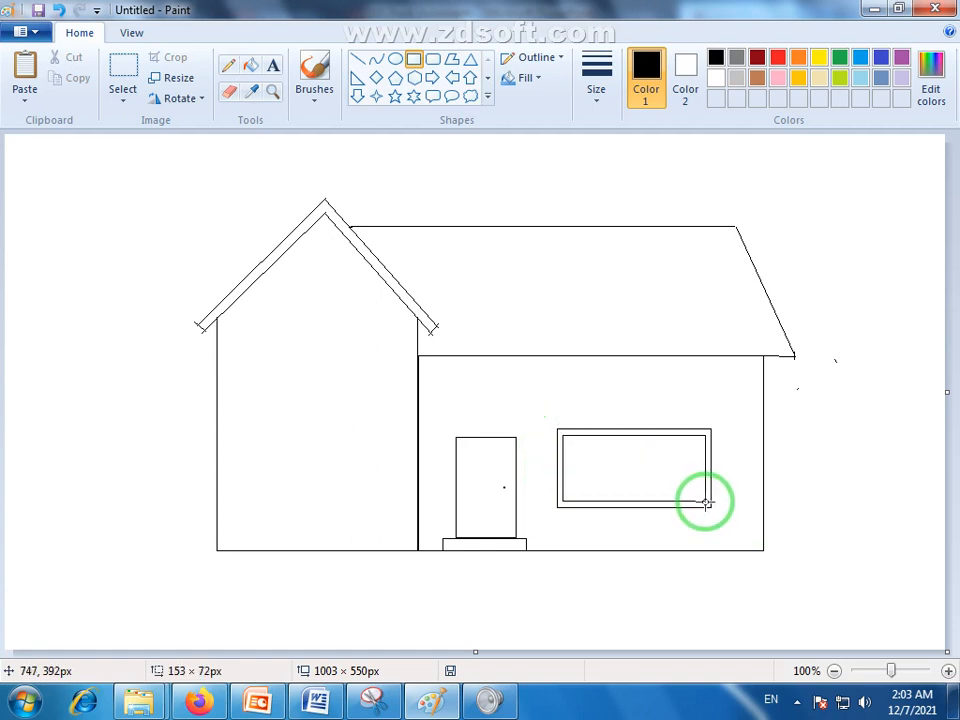
pyautogui.moveTo(707, 502); pyautogui.dragTo(707, 502)
pyautogui.click(837, 523)
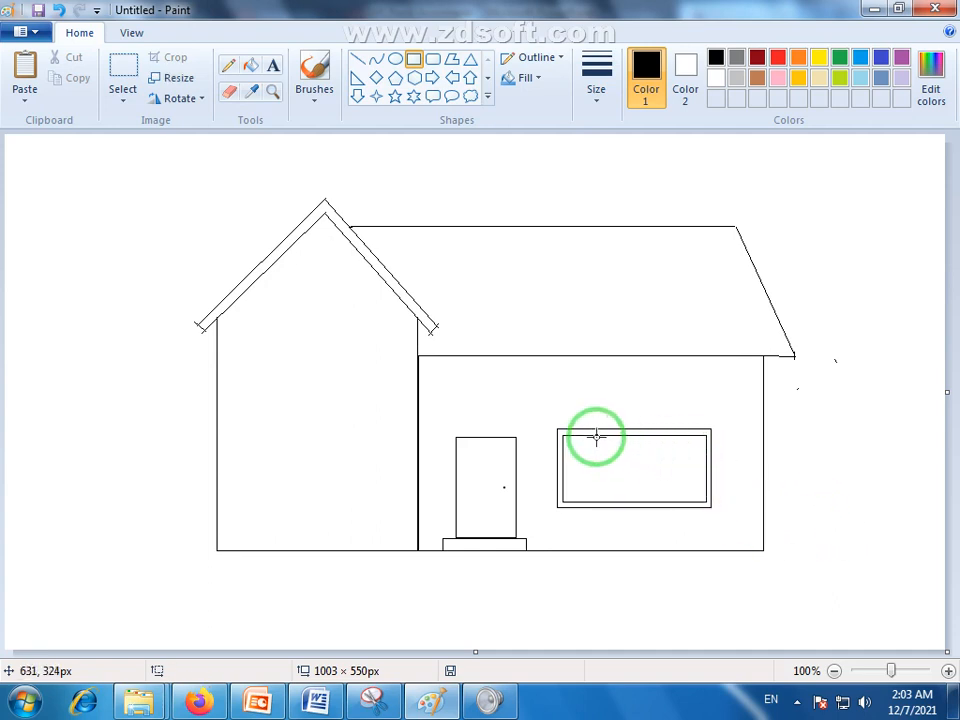
# Divide the wing's window into three panes with a centred rectangle about 58 × 72 px inside the inner frame.
pyautogui.moveTo(604, 435); pyautogui.dragTo(658, 498)
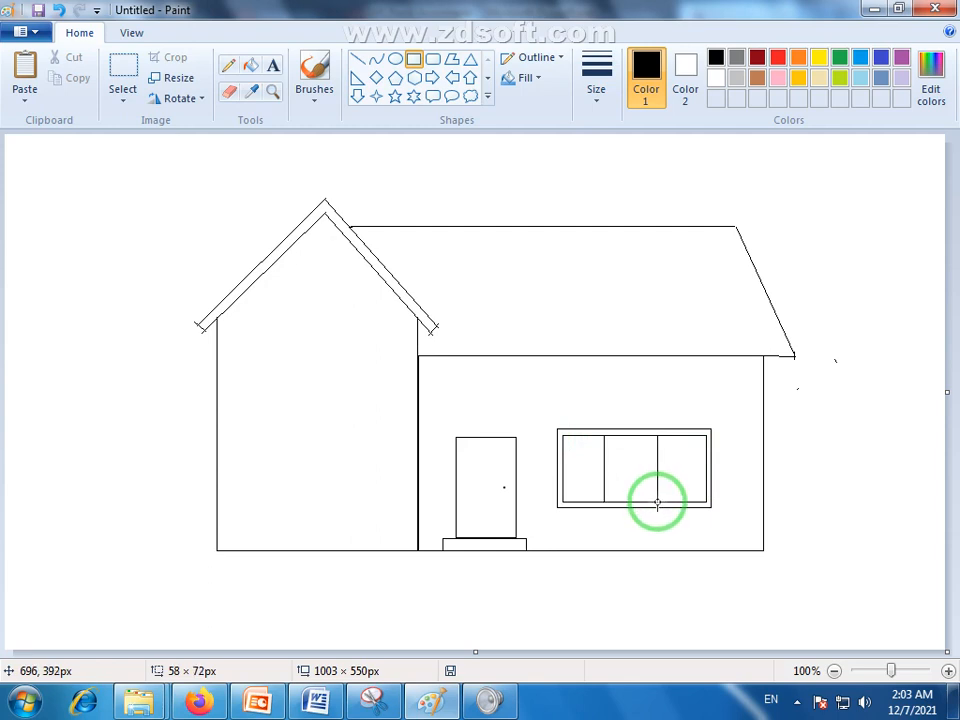
pyautogui.moveTo(657, 502); pyautogui.dragTo(657, 502)
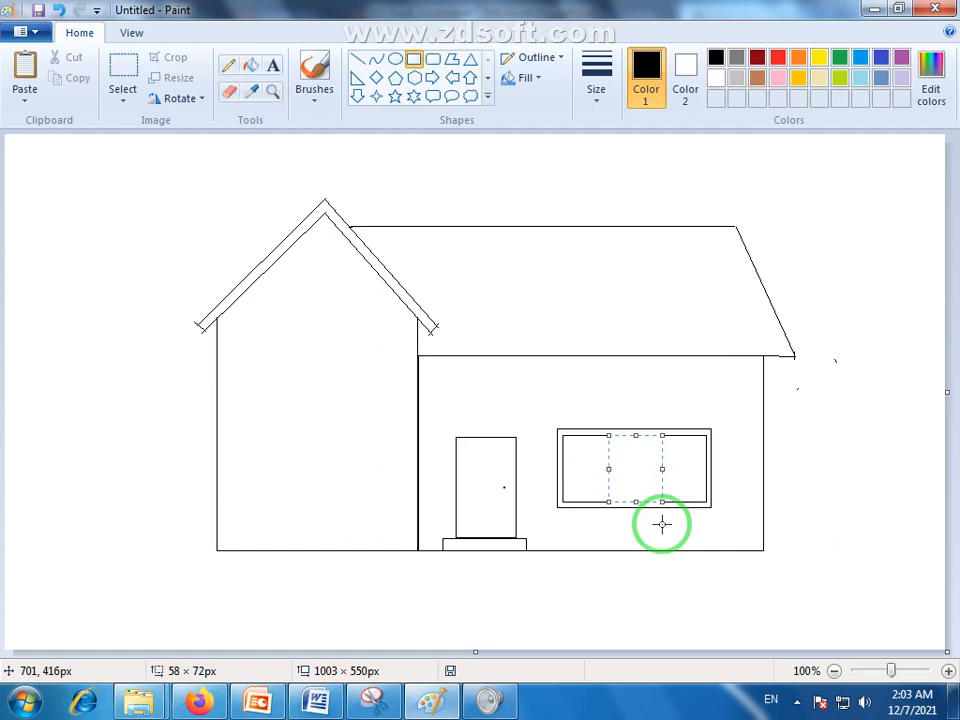
pyautogui.click(813, 531)
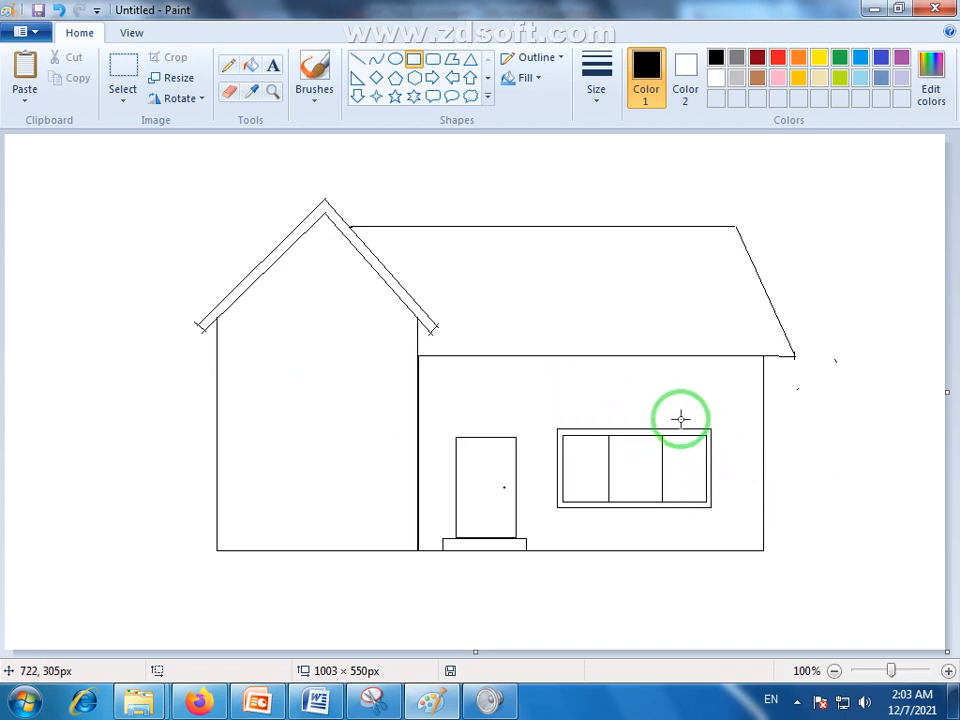
# Copy the three-pane window from the side wing onto the lower front wall beneath the gable.
pyautogui.click(121, 78)
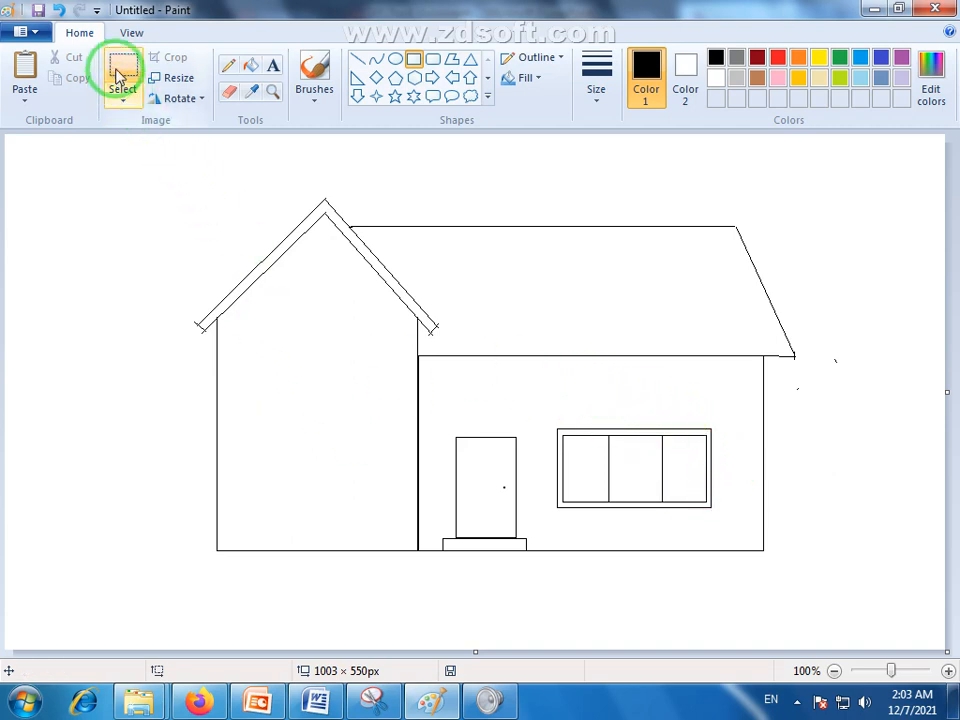
pyautogui.moveTo(722, 420); pyautogui.dragTo(544, 525)
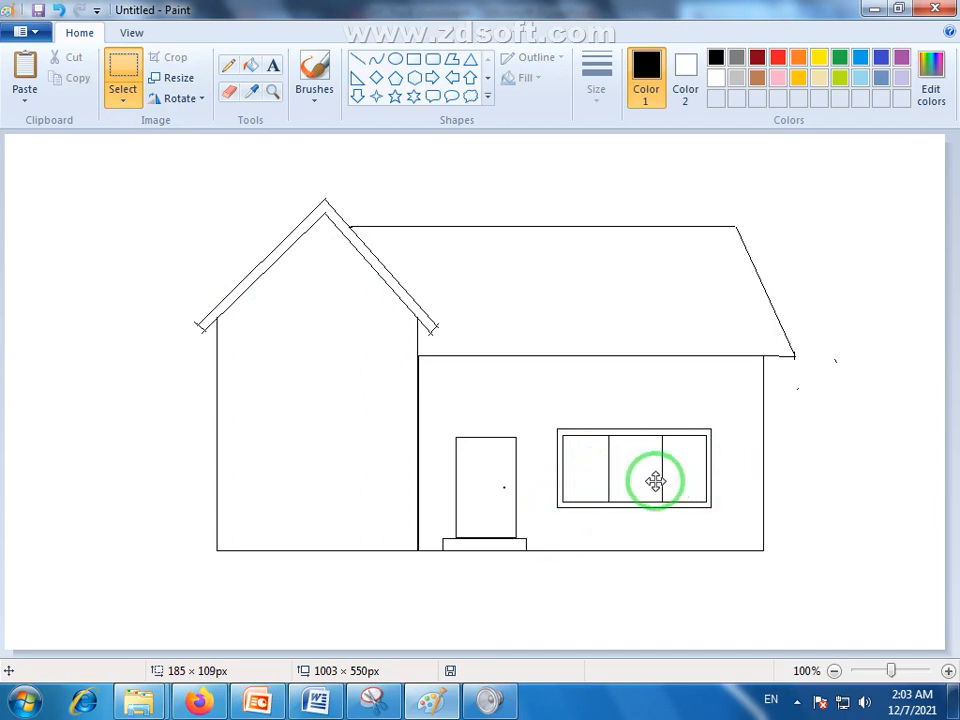
pyautogui.moveTo(652, 481); pyautogui.dragTo(346, 458)
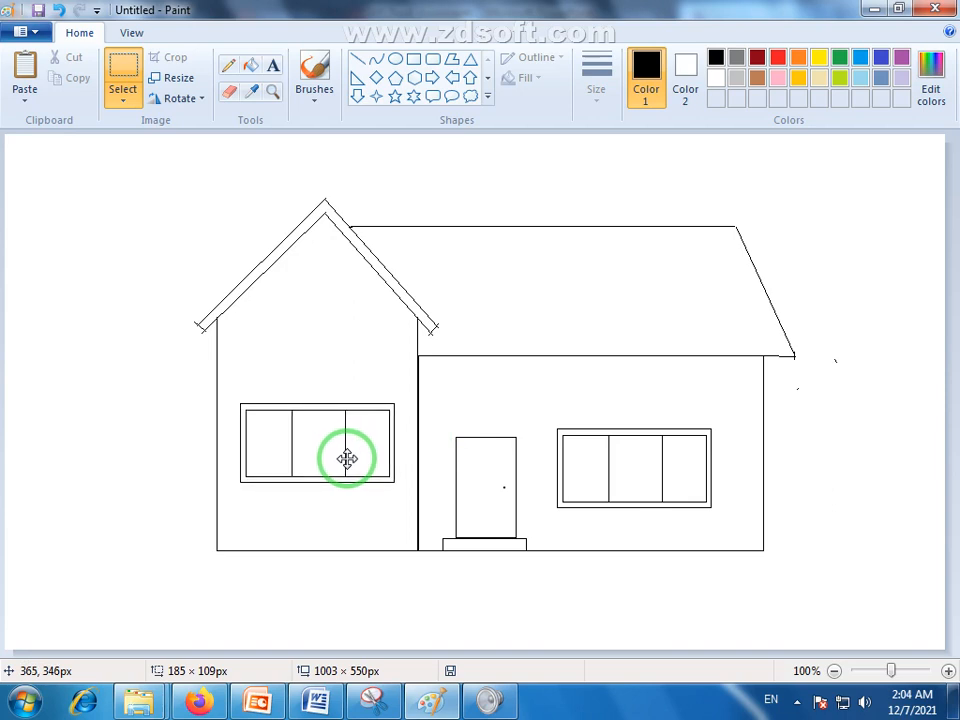
pyautogui.click(489, 621)
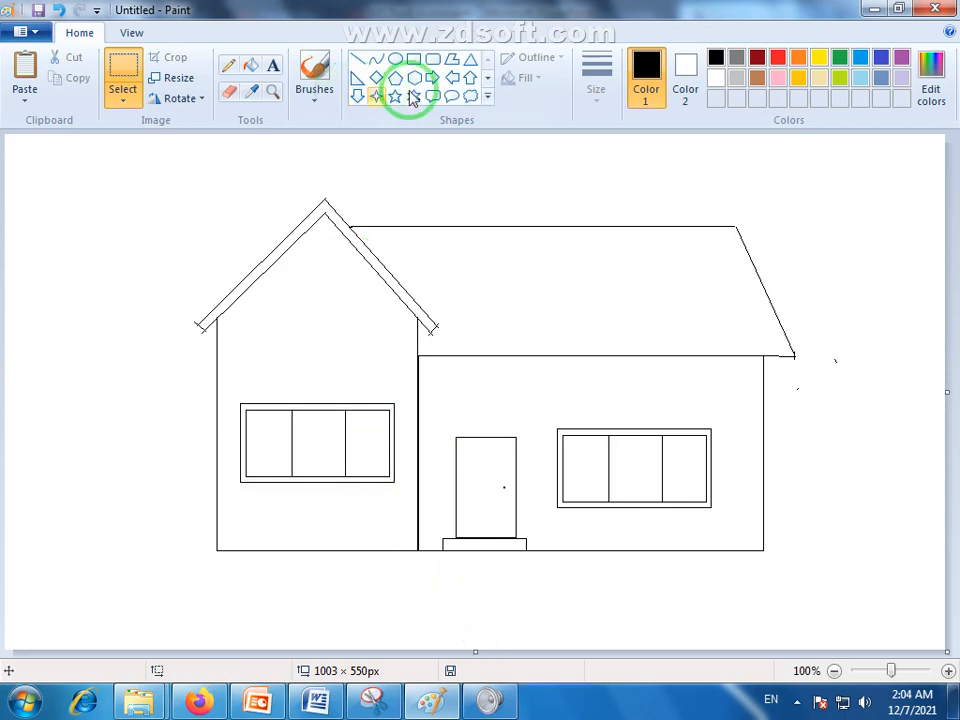
# Draw a double-framed window in the gable with an inner frame about 85 × 63 px, and split it with a vertical line.
pyautogui.click(413, 59)
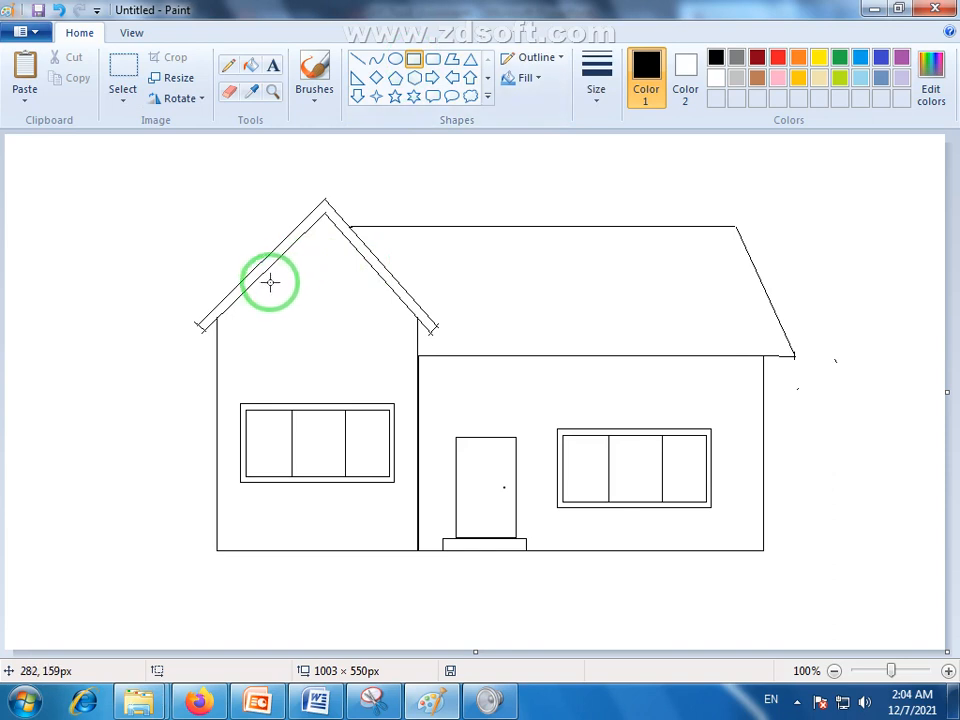
pyautogui.moveTo(276, 274); pyautogui.dragTo(368, 345)
pyautogui.click(369, 373)
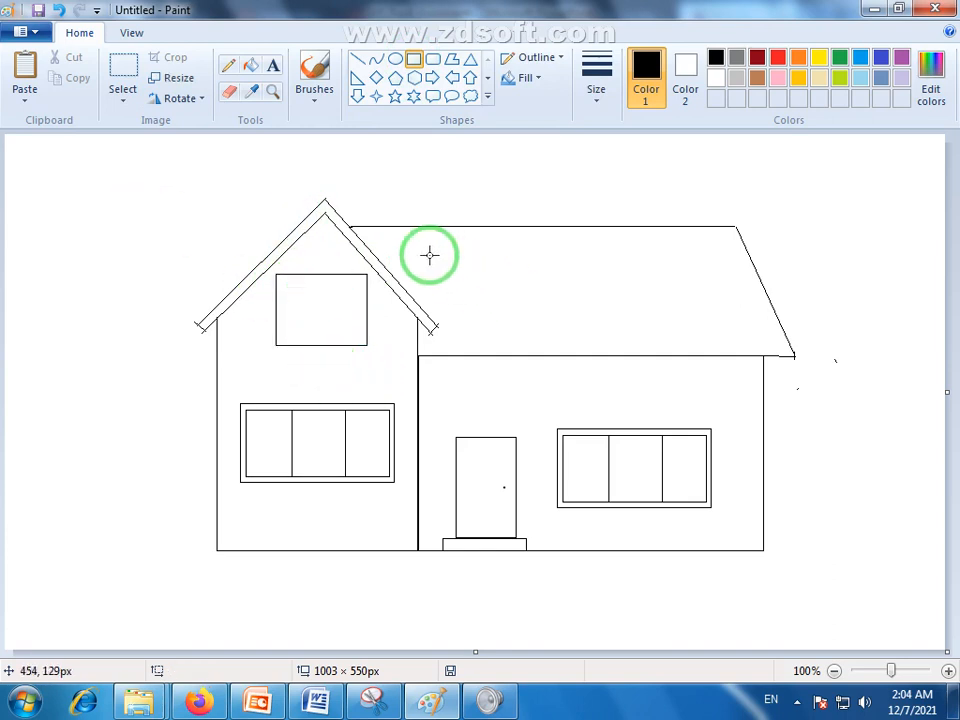
pyautogui.moveTo(283, 281); pyautogui.dragTo(367, 345)
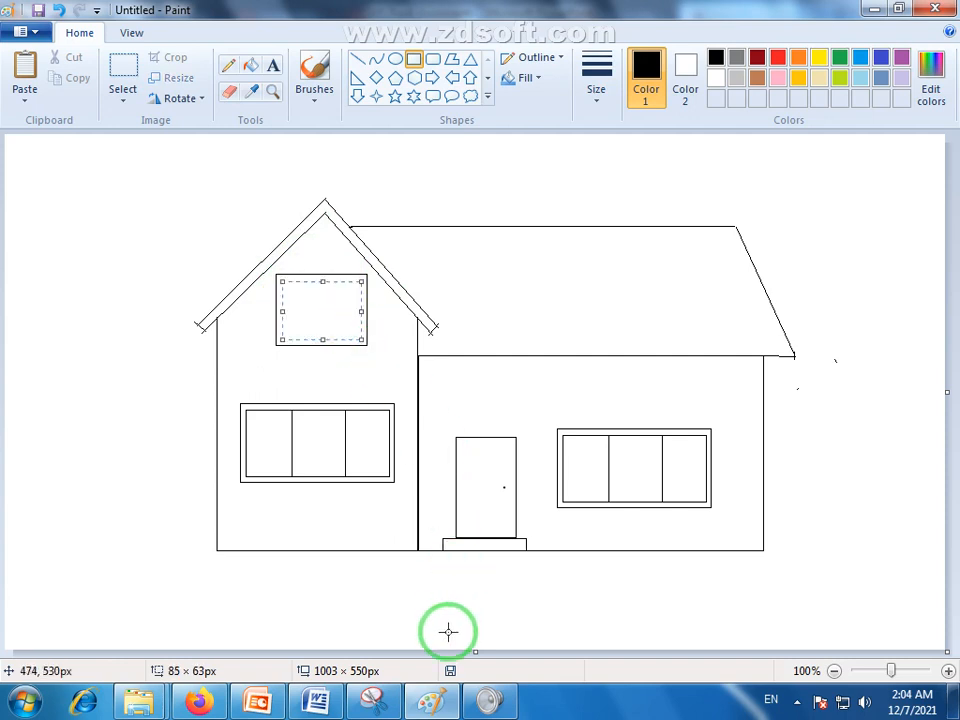
pyautogui.click(448, 630)
pyautogui.click(359, 61)
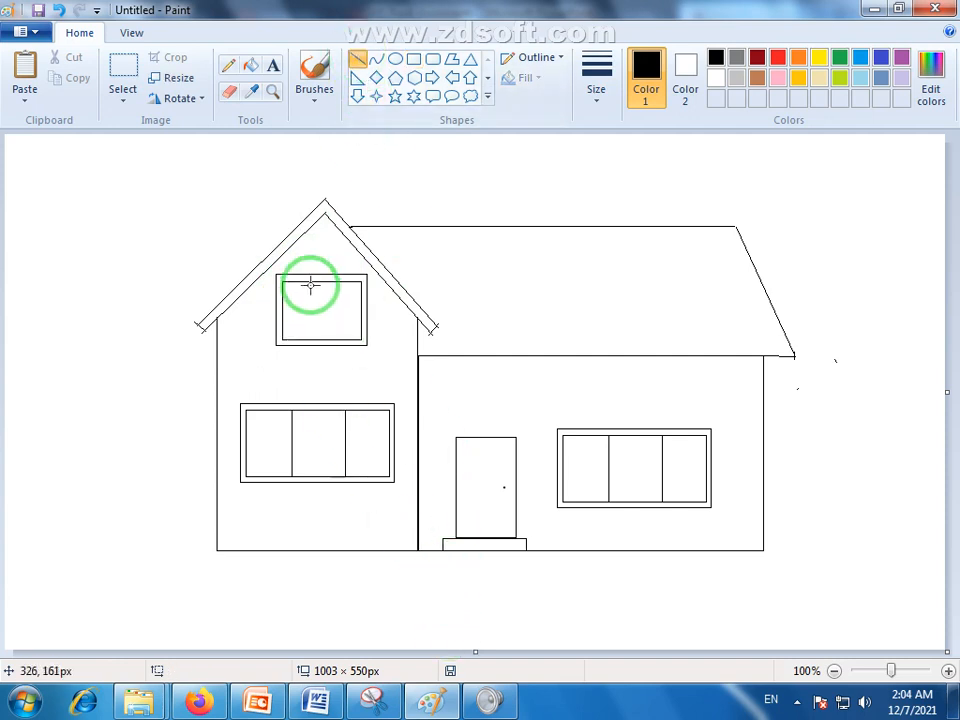
pyautogui.moveTo(320, 283); pyautogui.dragTo(320, 338)
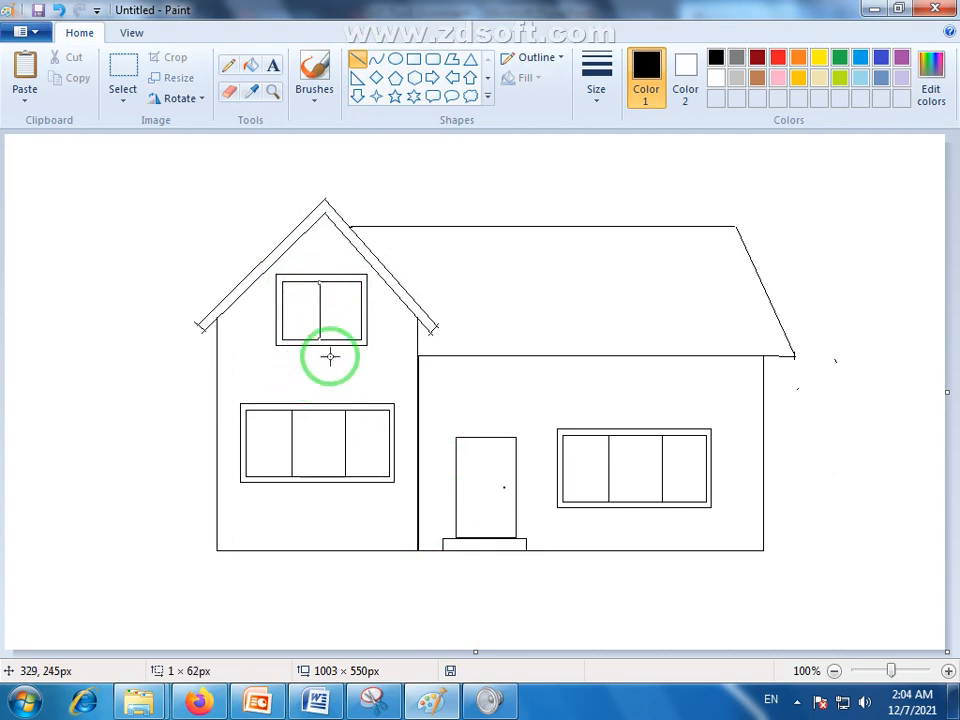
# Draw a horizontal line about 86 px long across the middle of the gable window's inner frame to divide it into four panes.
pyautogui.click(349, 378)
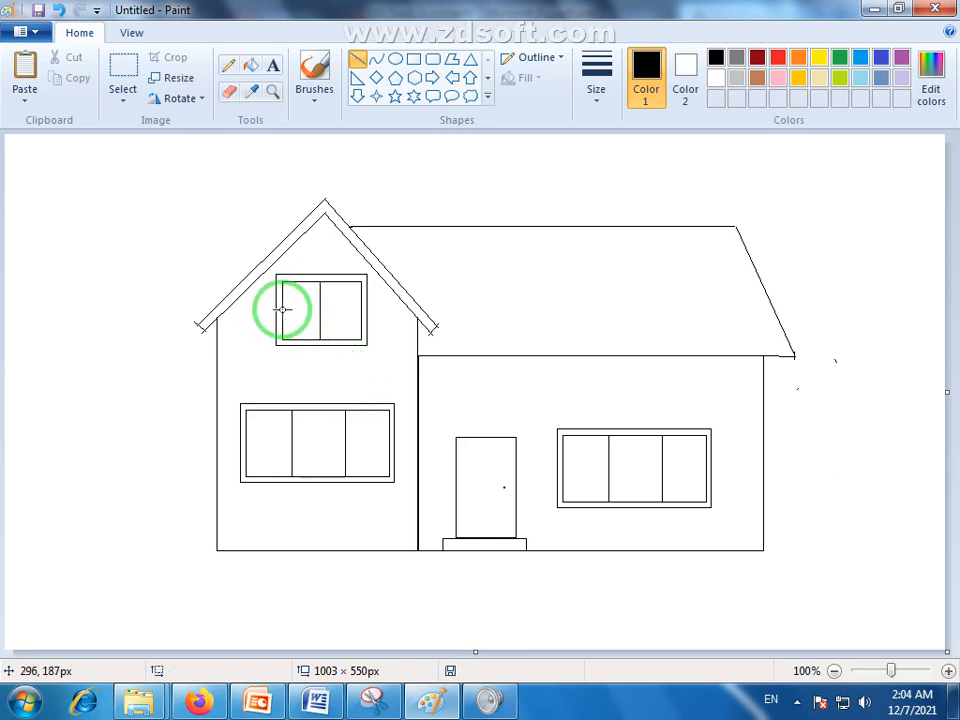
pyautogui.moveTo(283, 310); pyautogui.dragTo(349, 310)
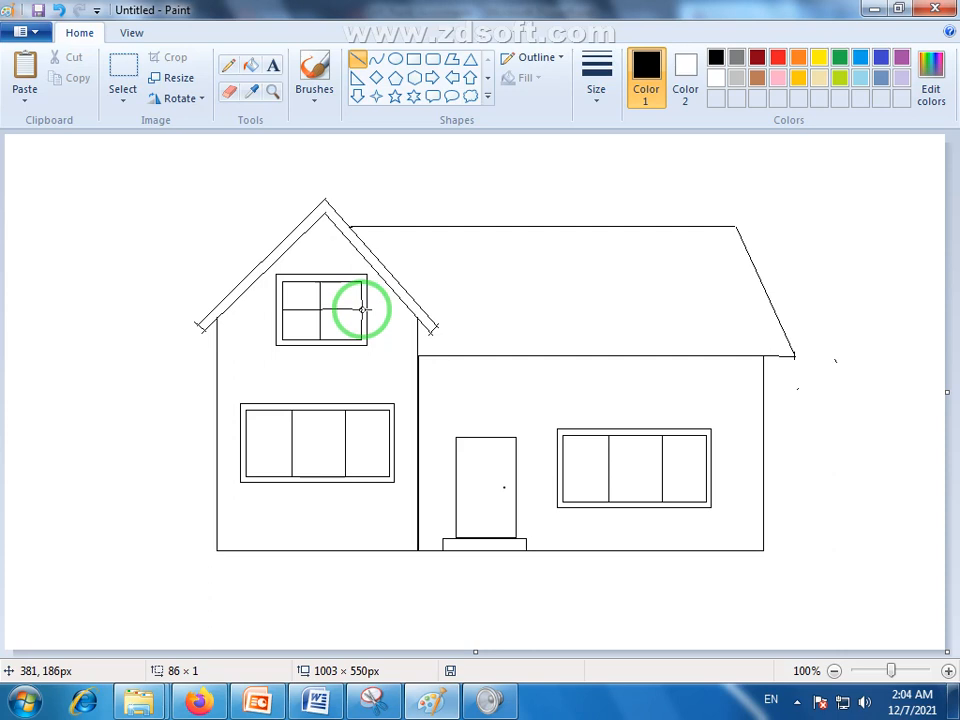
pyautogui.moveTo(362, 310); pyautogui.dragTo(362, 309)
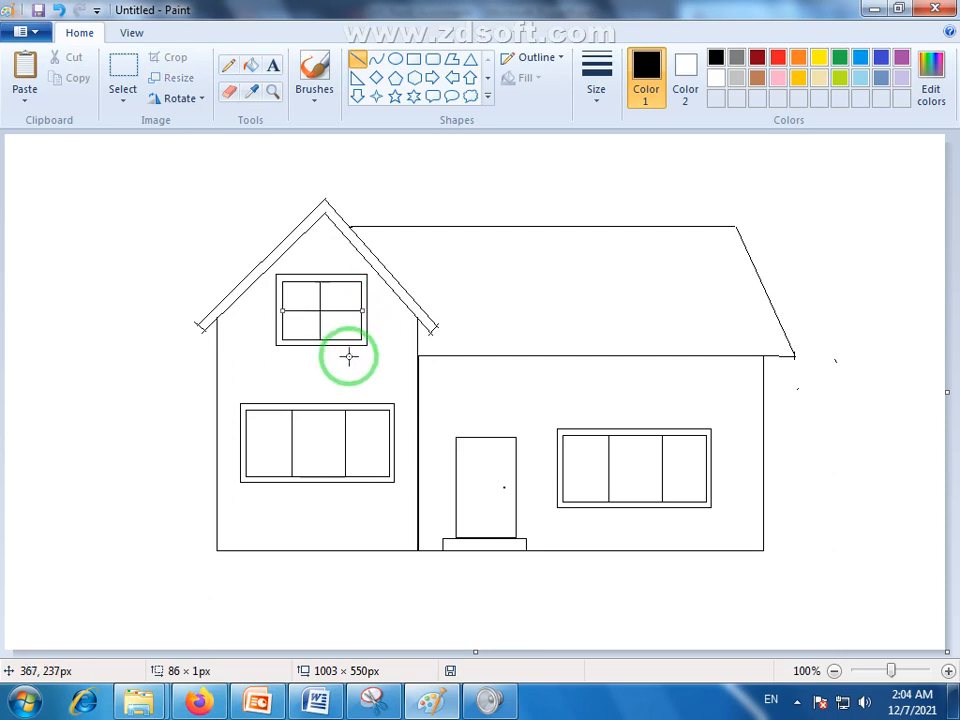
pyautogui.click(418, 611)
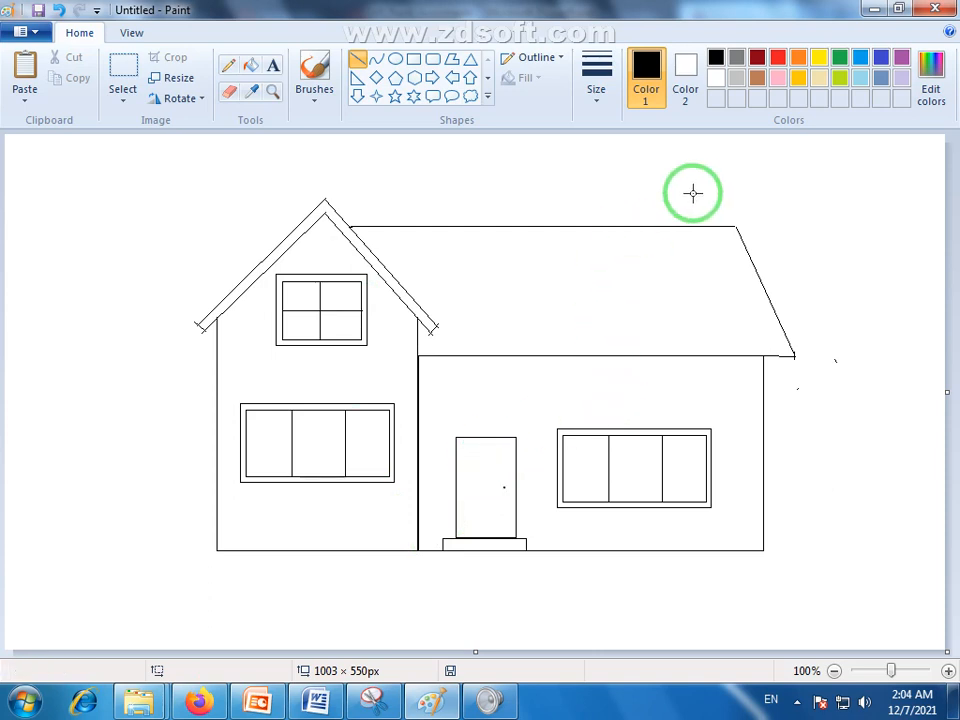
# Draw a chimney about 28 × 22 px near the right end of the roof ridge and top it with a wider, flat rectangular cap.
pyautogui.click(413, 59)
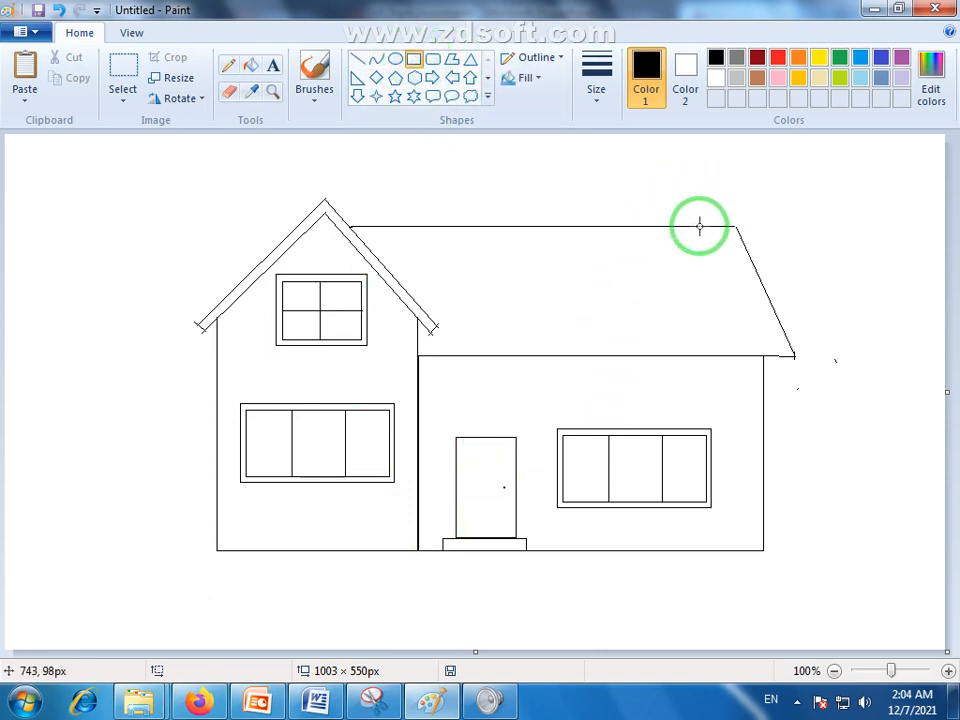
pyautogui.moveTo(699, 226); pyautogui.dragTo(666, 211)
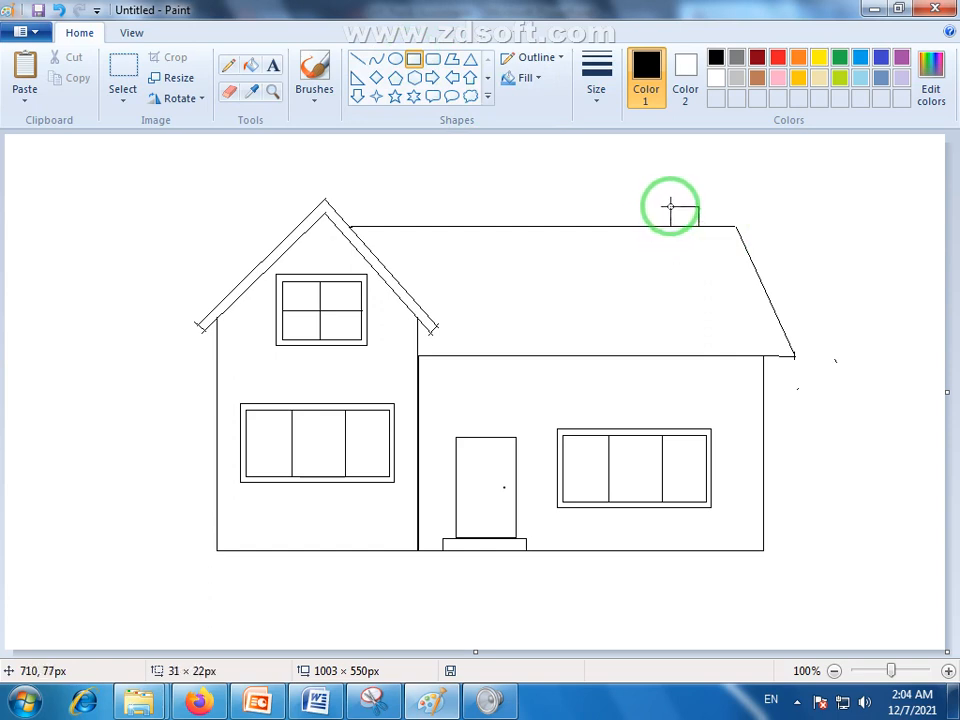
pyautogui.moveTo(673, 207); pyautogui.dragTo(673, 207)
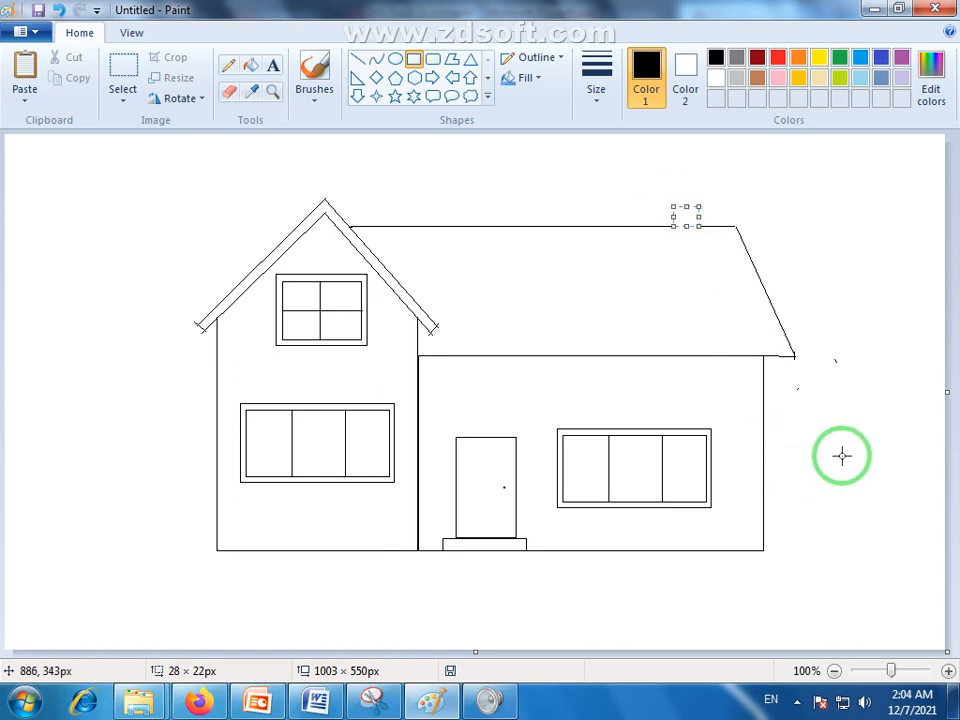
pyautogui.moveTo(842, 456); pyautogui.dragTo(838, 442)
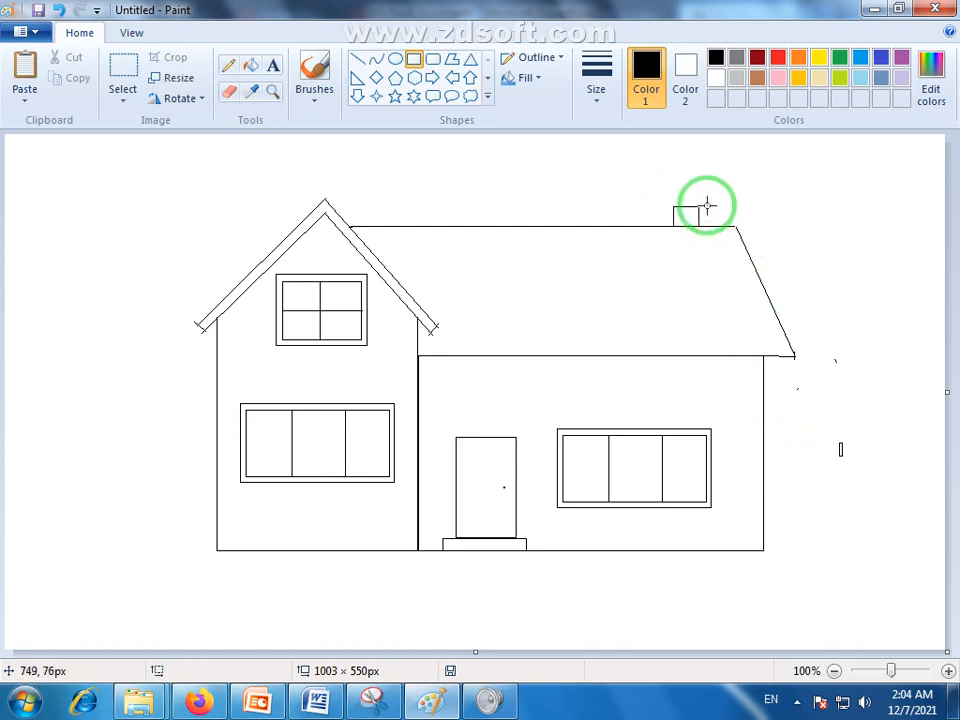
pyautogui.moveTo(709, 208); pyautogui.dragTo(662, 199)
pyautogui.click(790, 268)
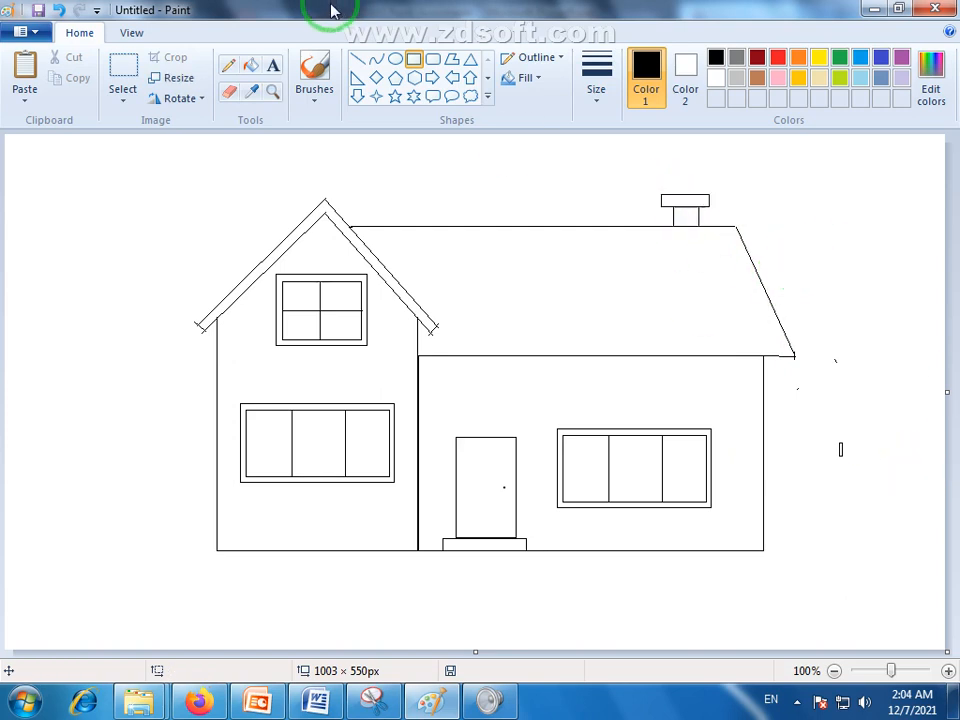
pyautogui.moveTo(857, 410); pyautogui.dragTo(810, 493)
pyautogui.click(849, 377)
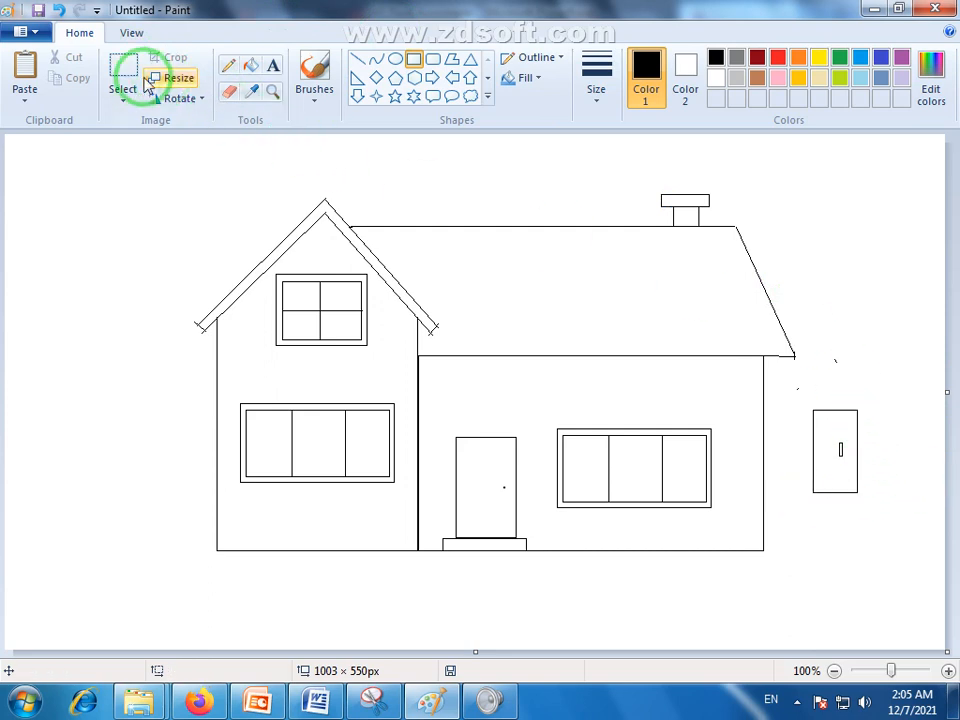
pyautogui.moveTo(875, 395); pyautogui.dragTo(808, 526)
pyautogui.hotkey('ctrl', 'z')
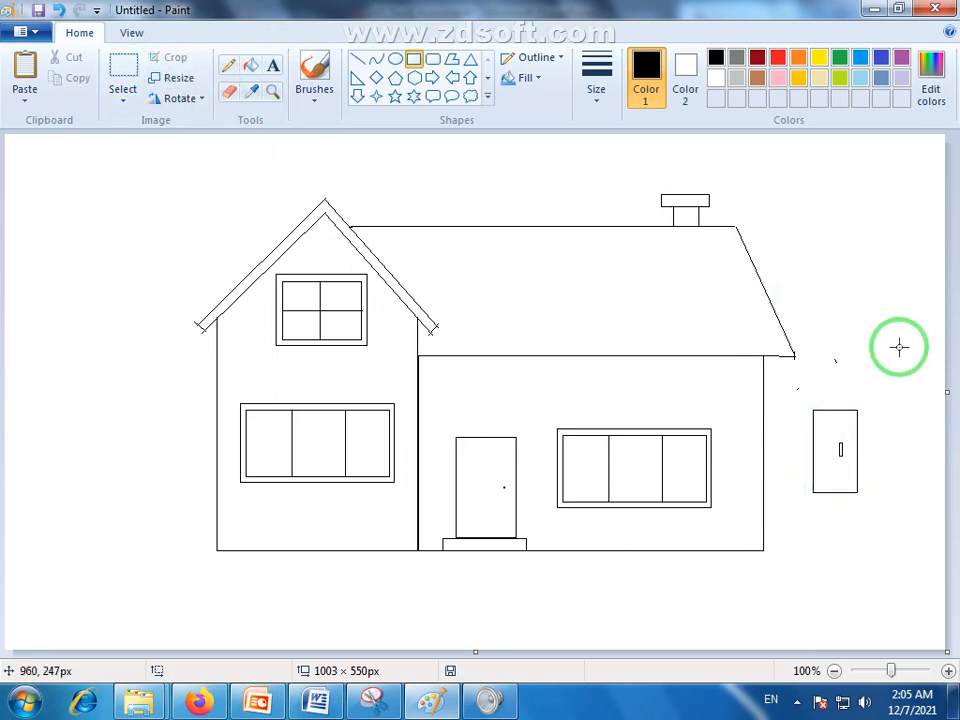
pyautogui.moveTo(878, 387); pyautogui.dragTo(797, 520)
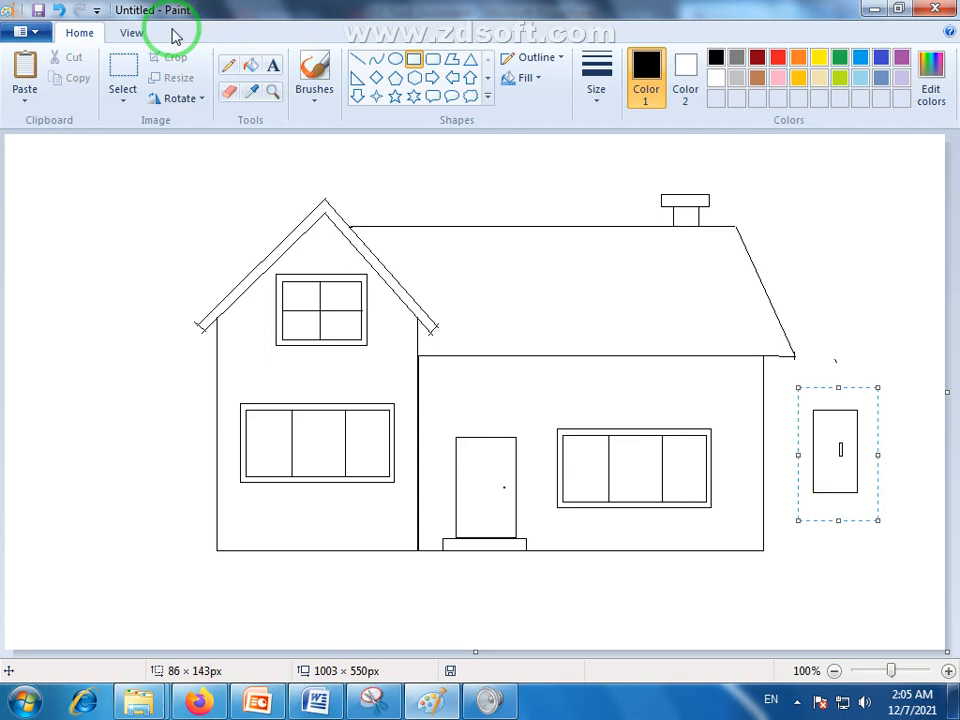
# Select an area of about 103 × 185 px beside the house's right wall and delete the stray rectangles in it.
pyautogui.click(123, 80)
pyautogui.moveTo(889, 378); pyautogui.dragTo(794, 549)
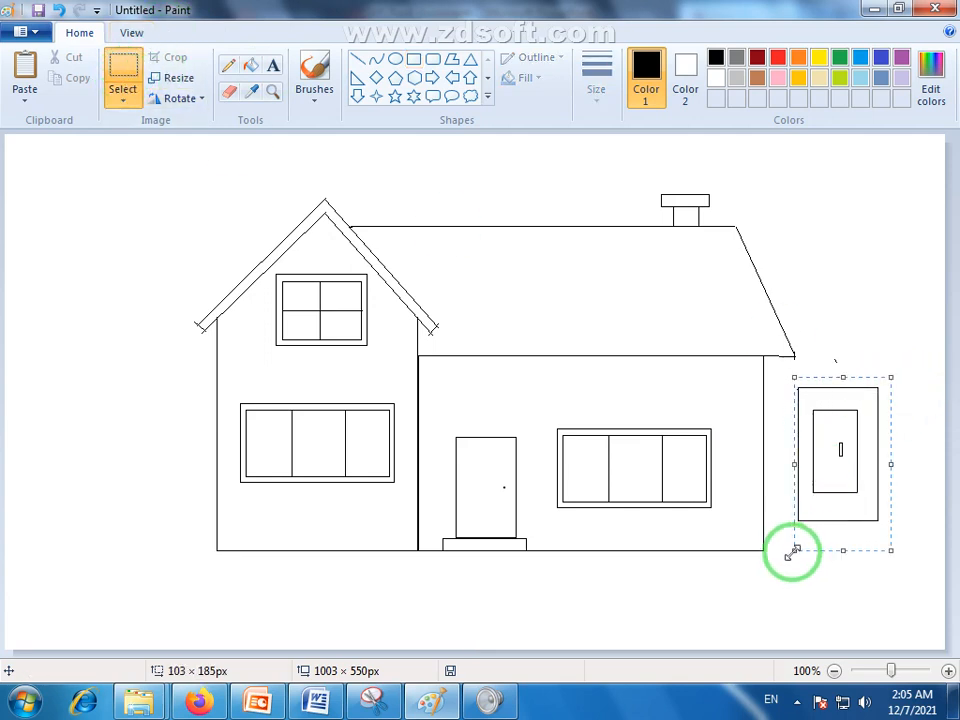
pyautogui.press('Delete')
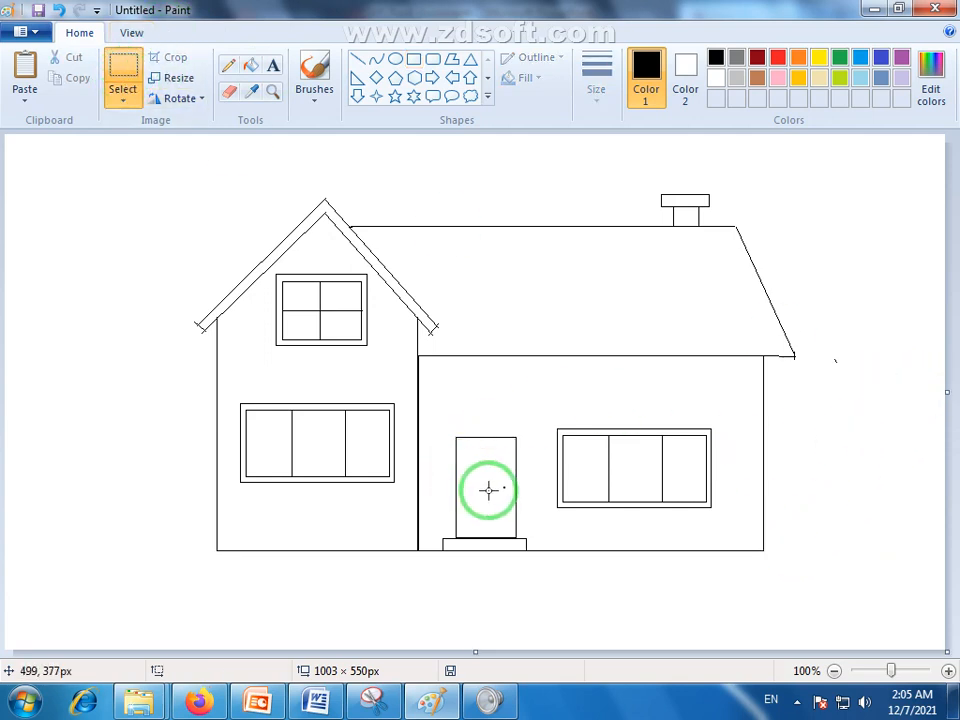
# Draw an oval handle about 10 × 21 px near the left edge of the front door.
pyautogui.click(395, 58)
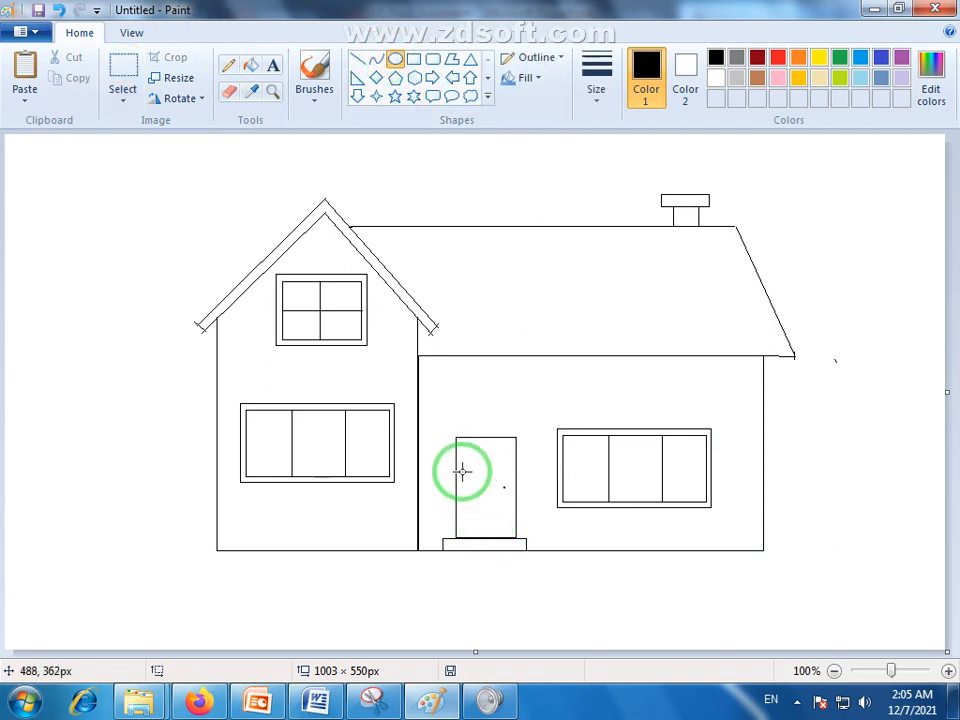
pyautogui.moveTo(463, 471)
pyautogui.mouseDown()
pyautogui.moveTo(468, 498)
pyautogui.moveTo(470, 488)
pyautogui.mouseUp()
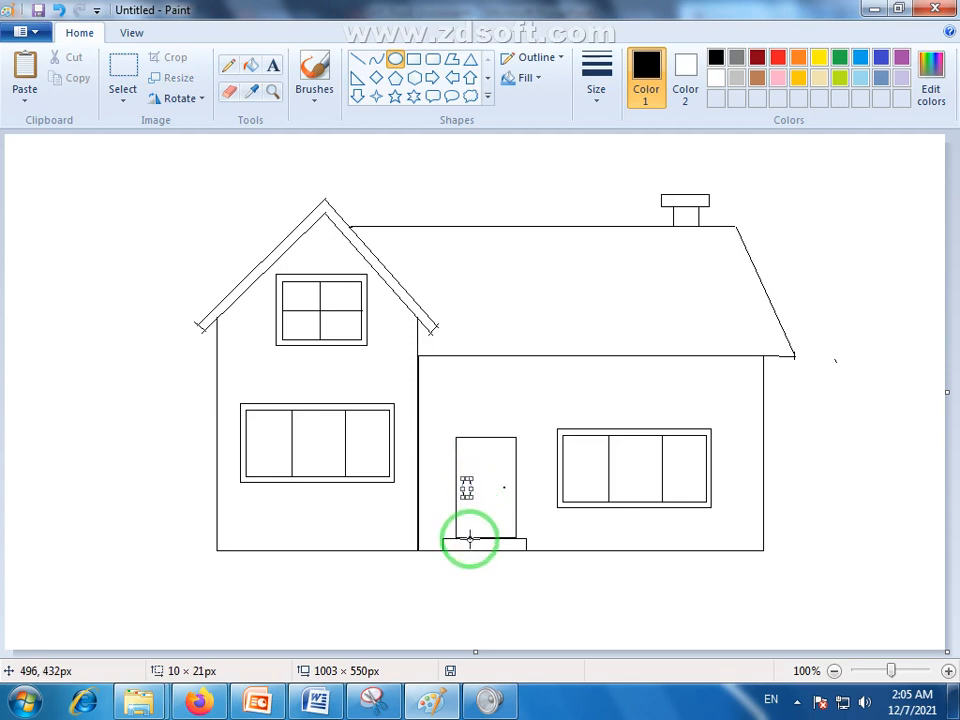
pyautogui.click(656, 626)
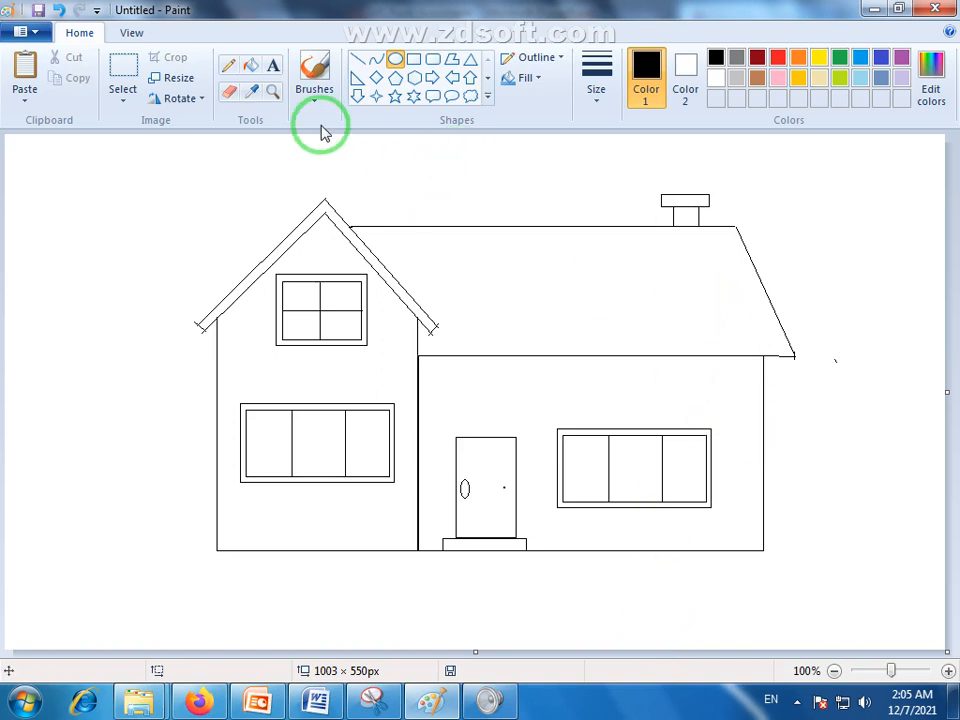
pyautogui.click(251, 67)
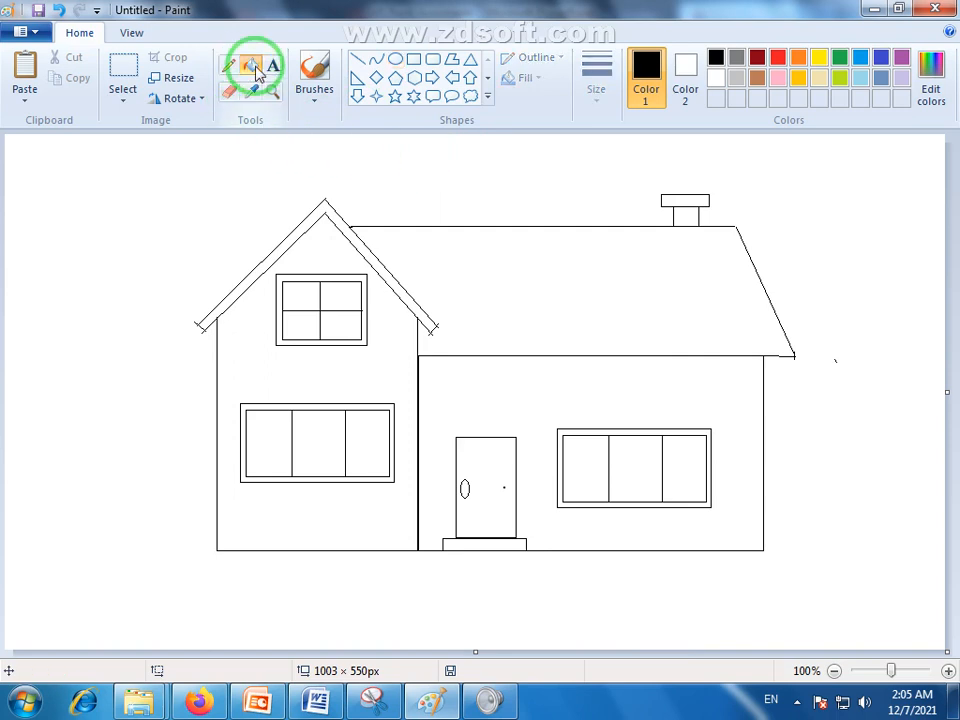
pyautogui.click(778, 57)
pyautogui.click(606, 245)
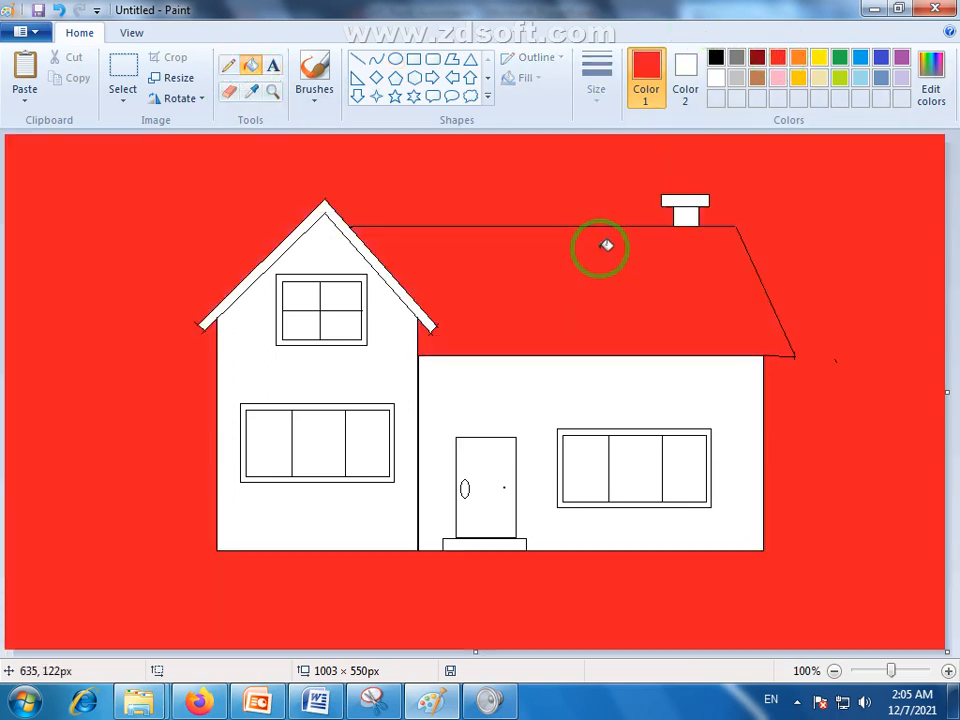
pyautogui.hotkey('ctrl', 'z')
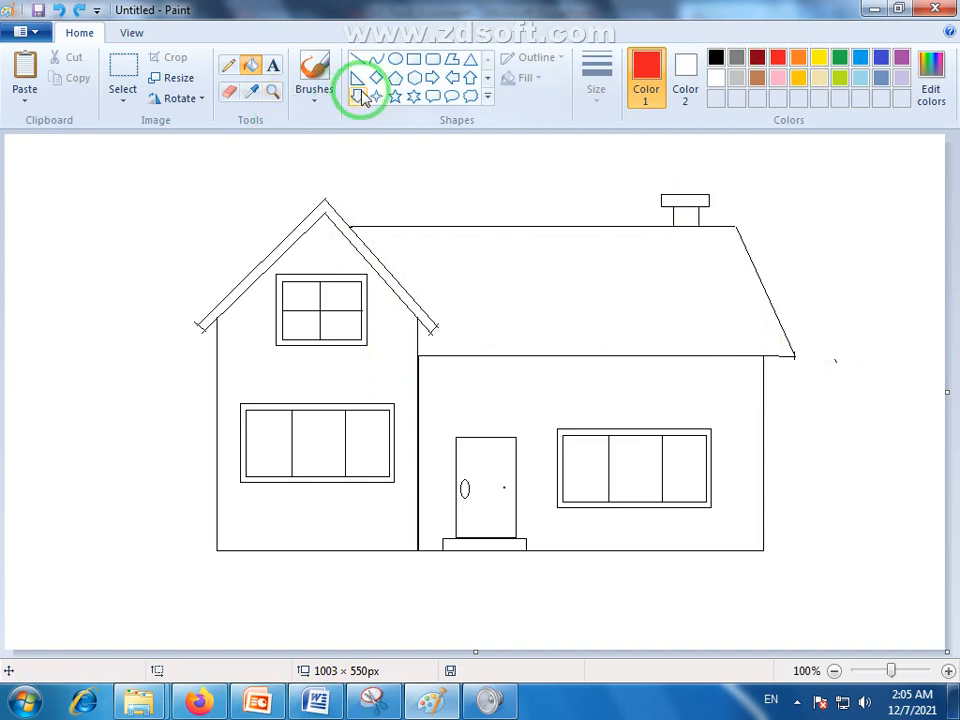
# Close the gaps in the main roof's outline at its right end with black Pencil strokes.
pyautogui.click(275, 92)
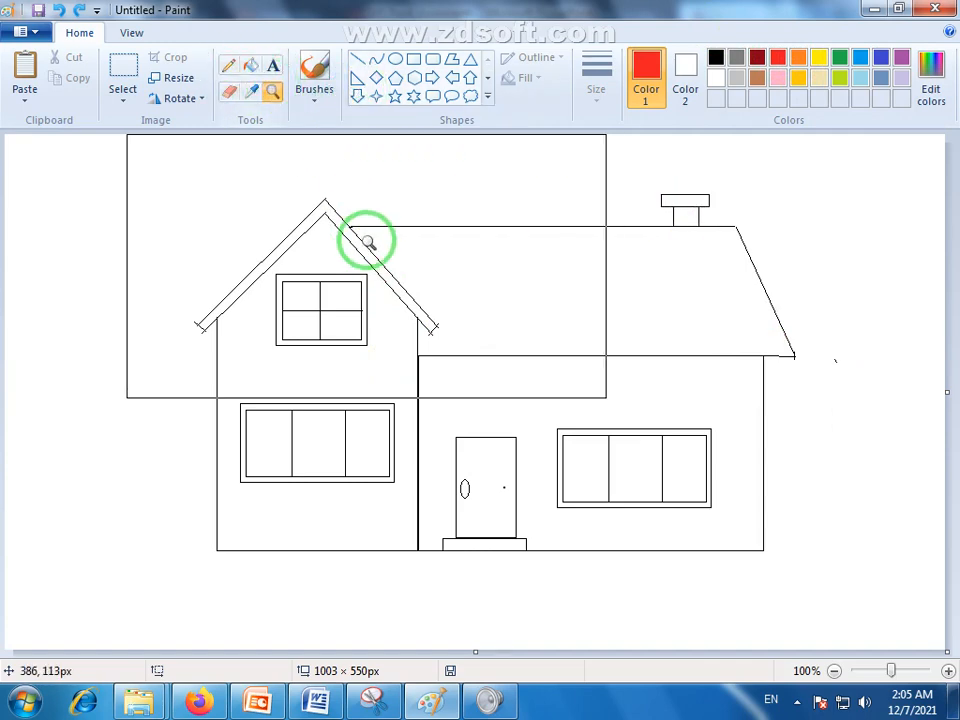
pyautogui.click(368, 242)
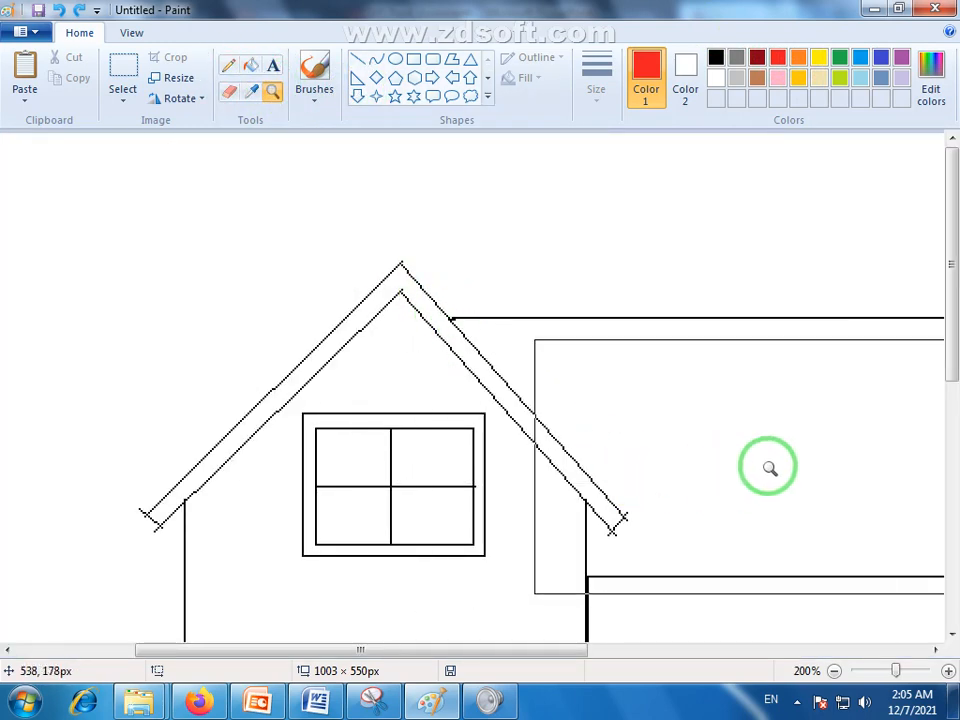
pyautogui.moveTo(568, 647); pyautogui.dragTo(771, 632)
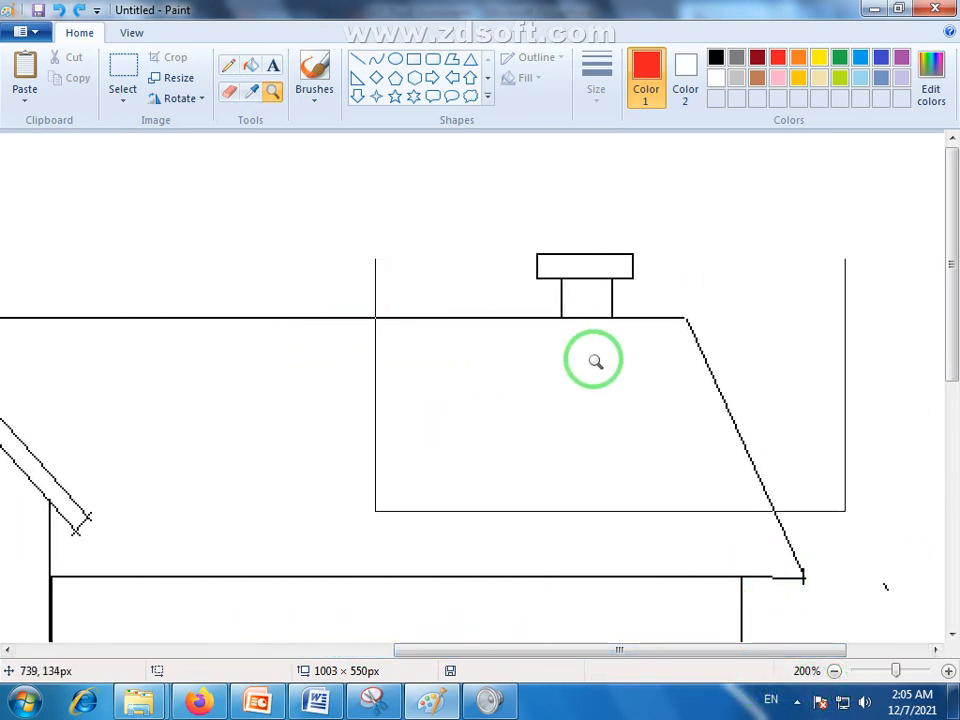
pyautogui.click(224, 67)
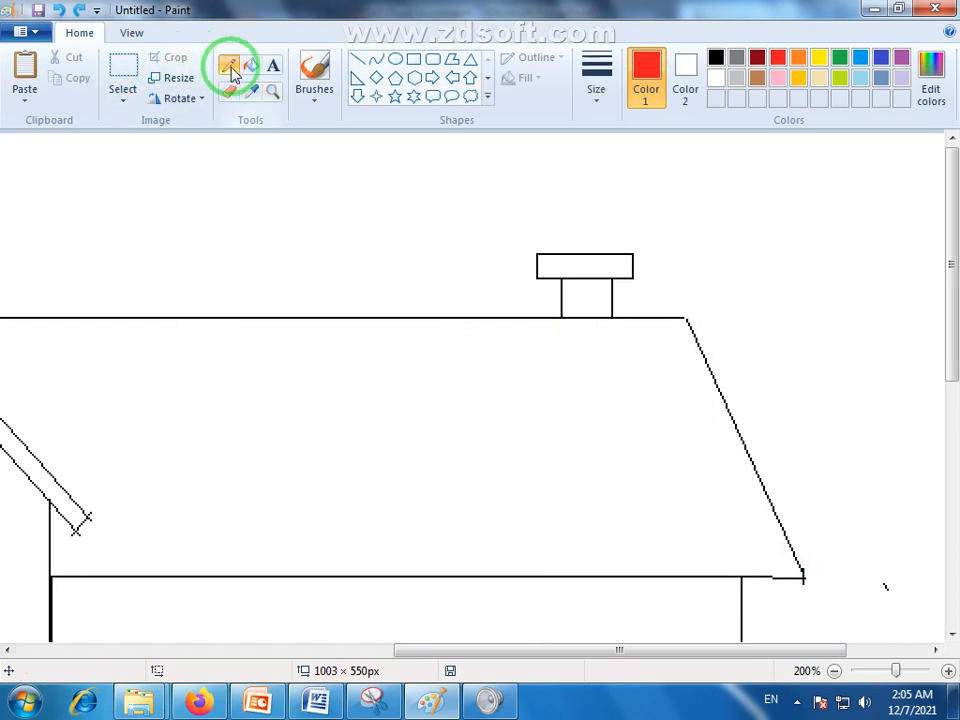
pyautogui.click(717, 57)
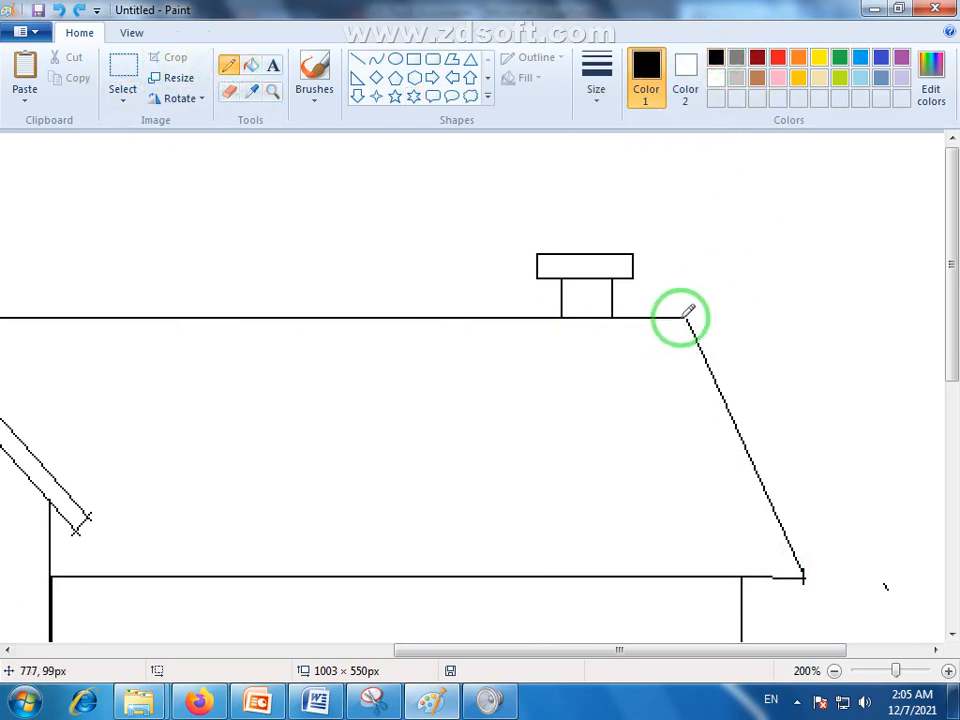
pyautogui.moveTo(689, 318)
pyautogui.mouseDown()
pyautogui.moveTo(718, 459)
pyautogui.moveTo(806, 589)
pyautogui.moveTo(776, 578)
pyautogui.mouseUp()
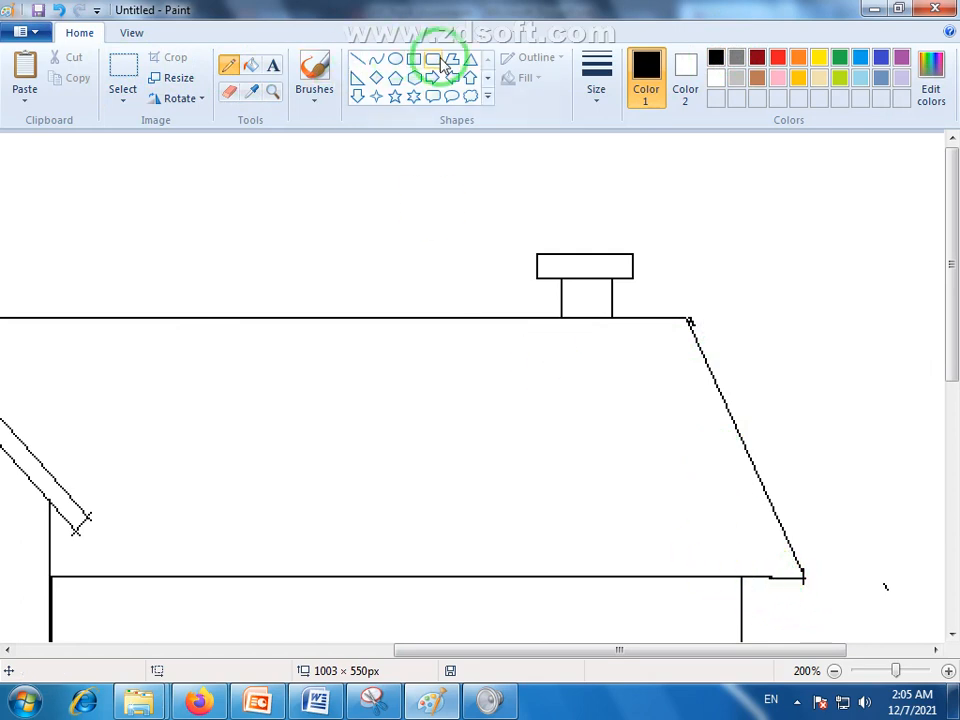
pyautogui.click(251, 65)
pyautogui.click(758, 58)
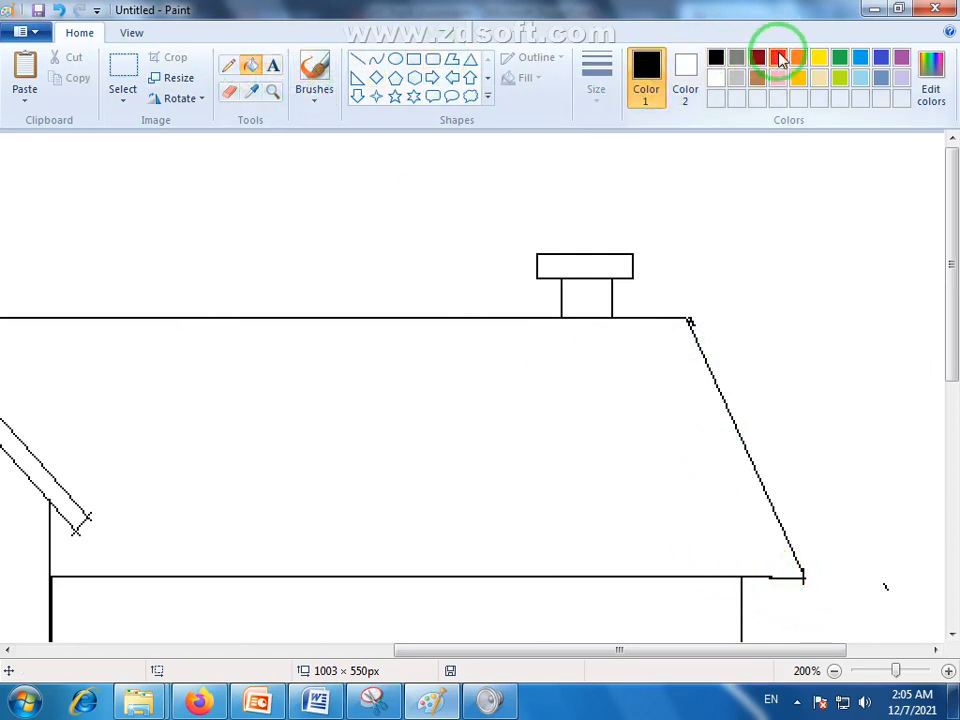
pyautogui.click(586, 391)
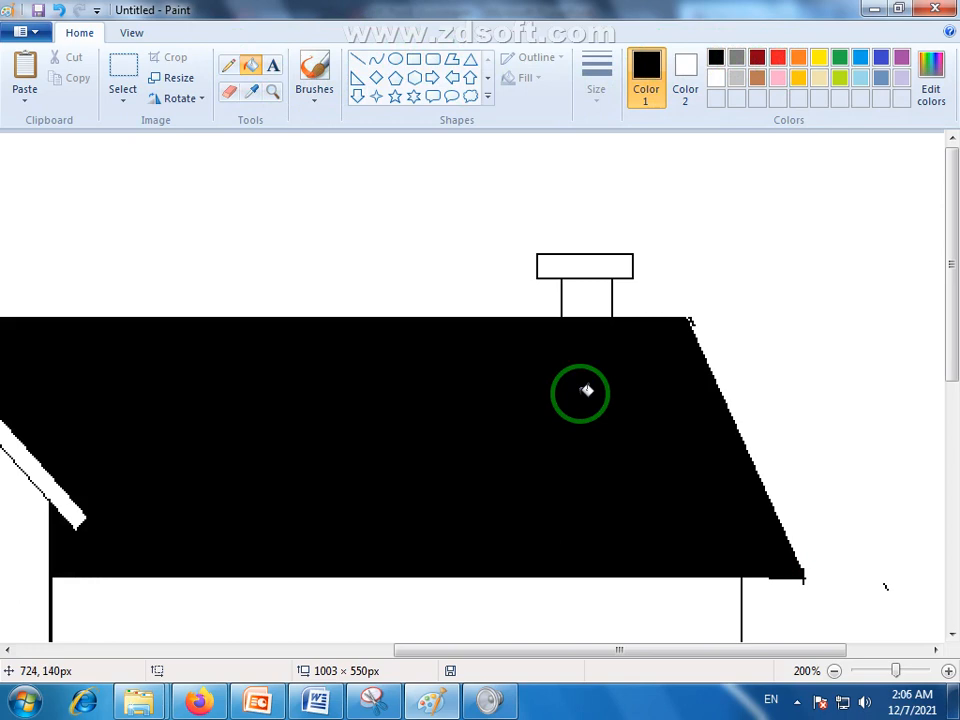
pyautogui.hotkey('ctrl', 'z')
# Fill the main roof and the sloping roof band over the gable with red.
pyautogui.click(779, 58)
pyautogui.click(559, 364)
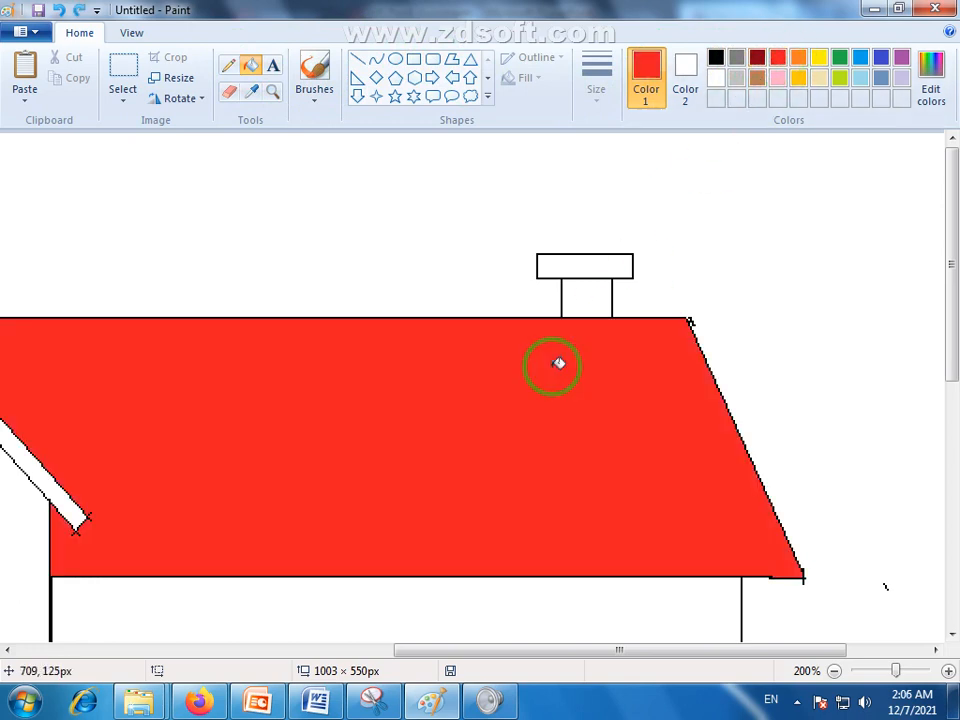
pyautogui.click(272, 92)
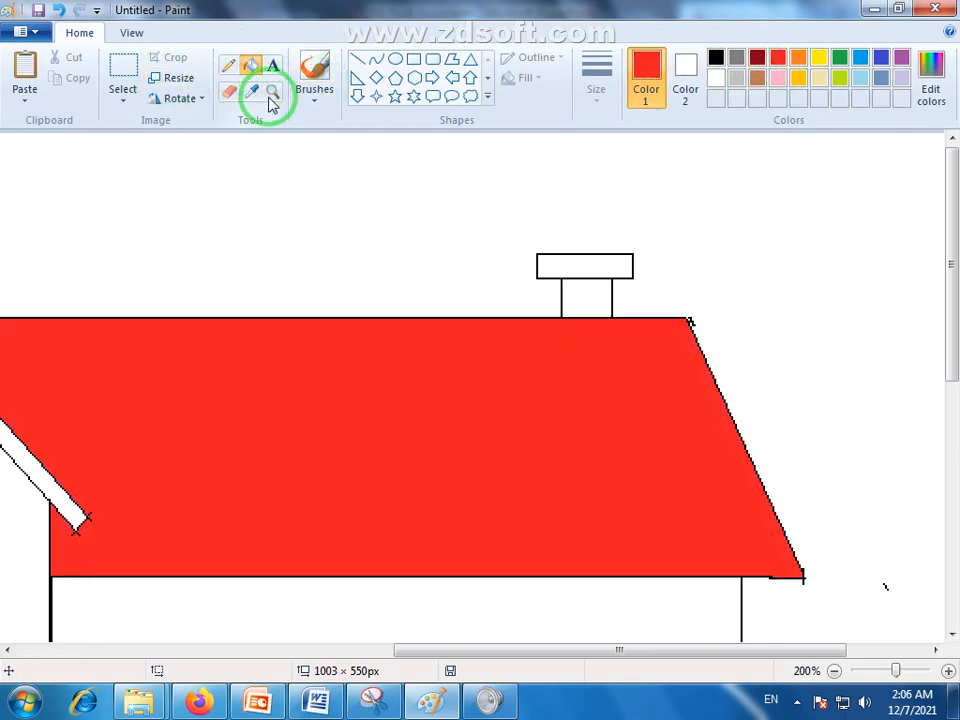
pyautogui.rightClick(349, 321)
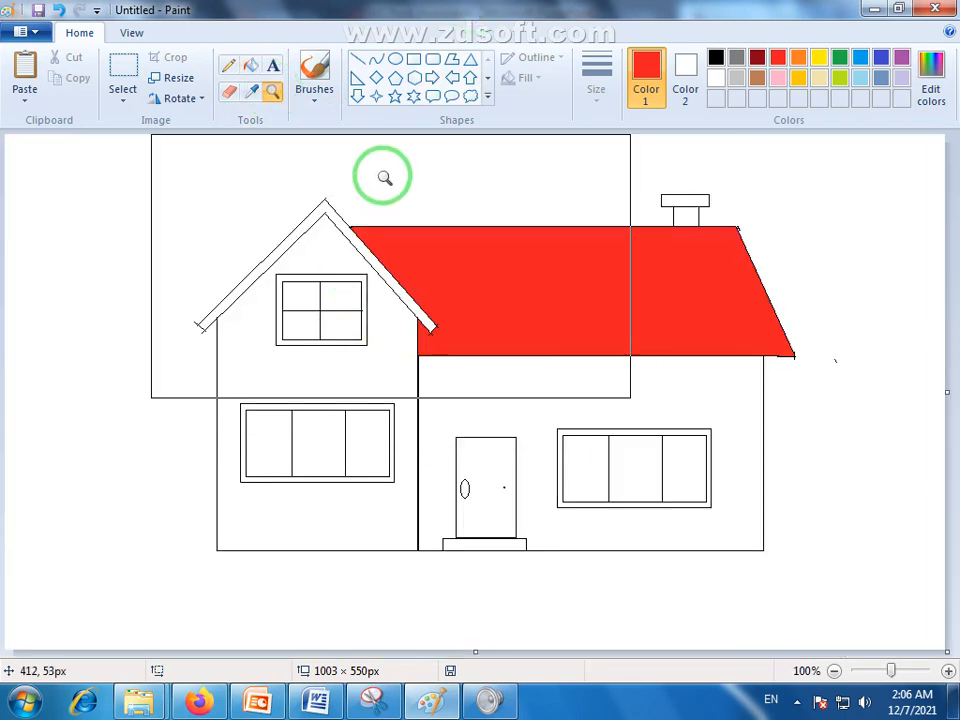
pyautogui.click(359, 62)
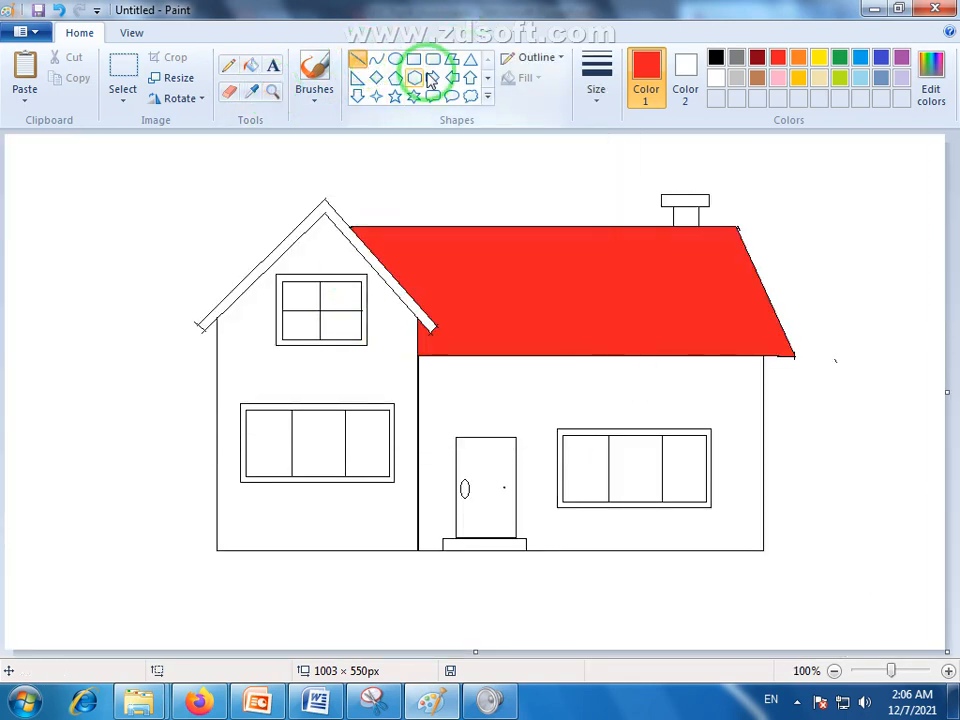
pyautogui.click(257, 75)
pyautogui.click(304, 232)
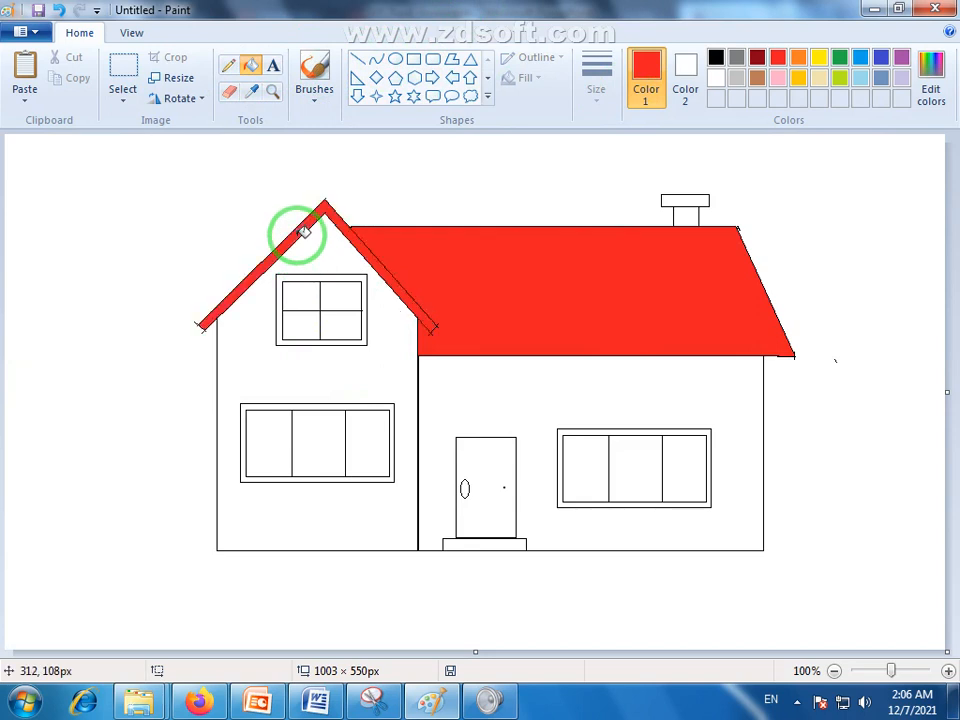
# Fill all three panes of both lower windows with light blue.
pyautogui.click(861, 79)
pyautogui.click(280, 451)
pyautogui.click(318, 444)
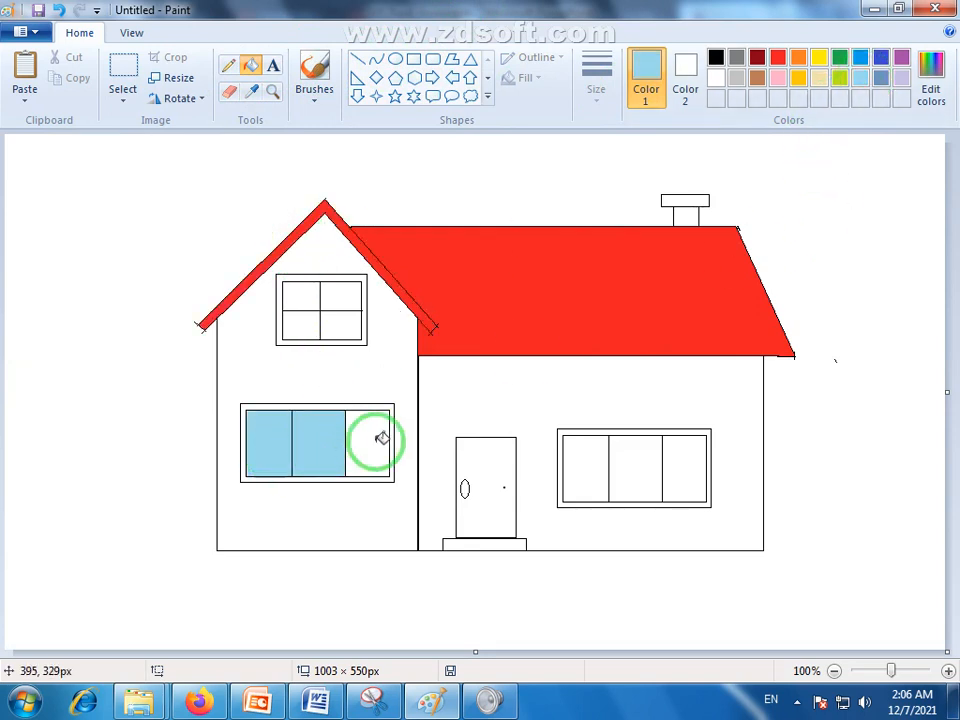
pyautogui.click(372, 442)
pyautogui.click(578, 465)
pyautogui.click(630, 462)
pyautogui.click(690, 463)
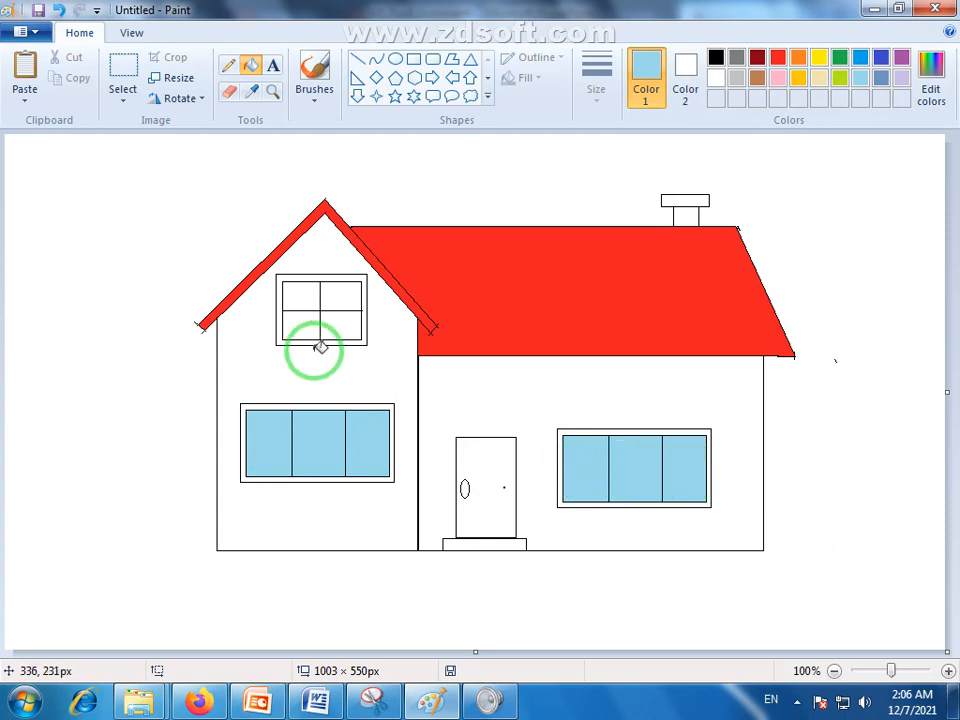
# Fill the four panes of the upper gable window with light blue.
pyautogui.click(300, 290)
pyautogui.click(308, 320)
pyautogui.click(342, 322)
pyautogui.click(349, 293)
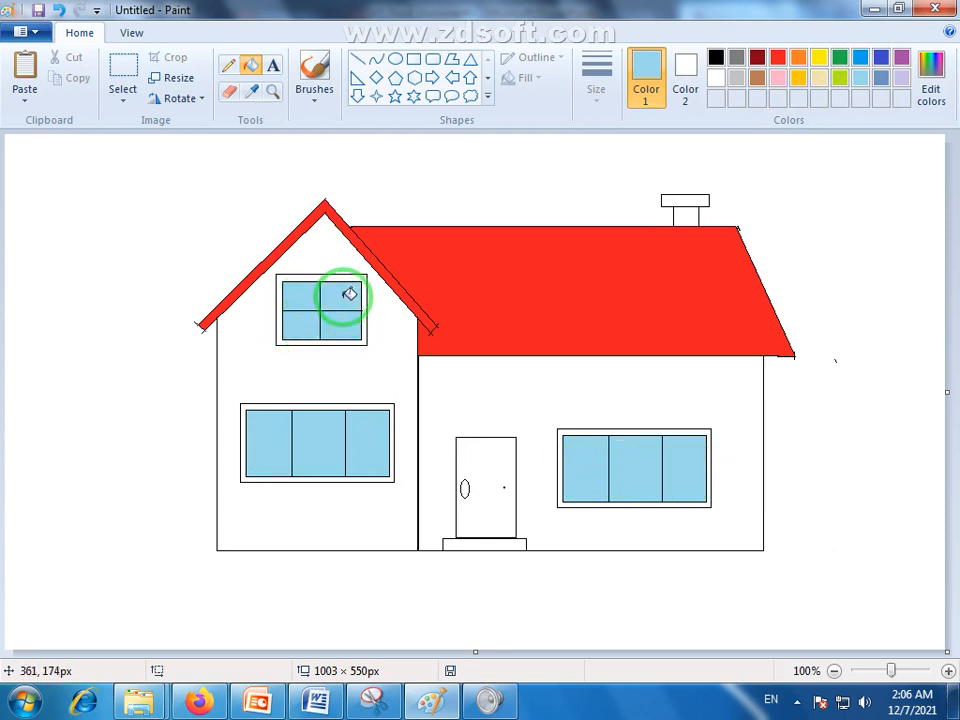
# Fill the front door, the frames of all three windows and the chimney with brown.
pyautogui.click(757, 77)
pyautogui.click(476, 460)
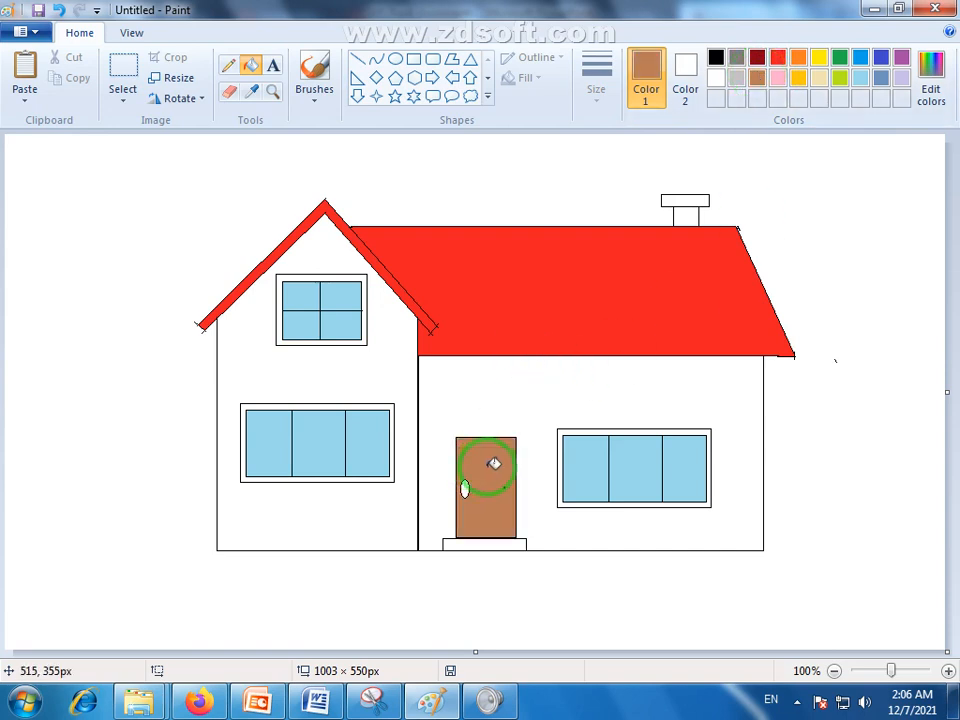
pyautogui.click(384, 404)
pyautogui.click(366, 279)
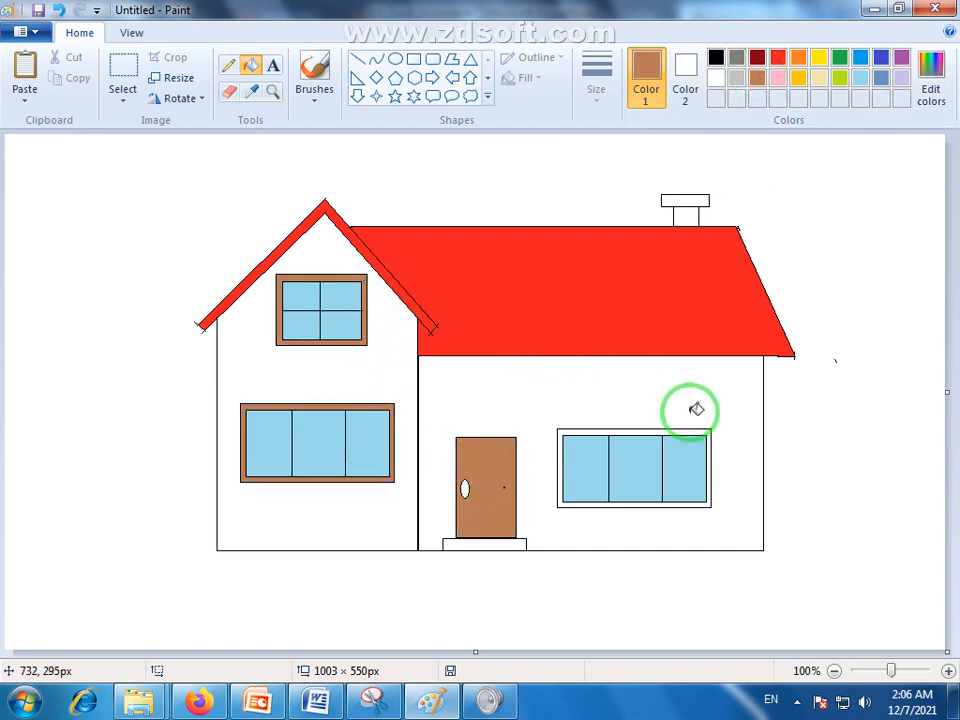
pyautogui.click(663, 431)
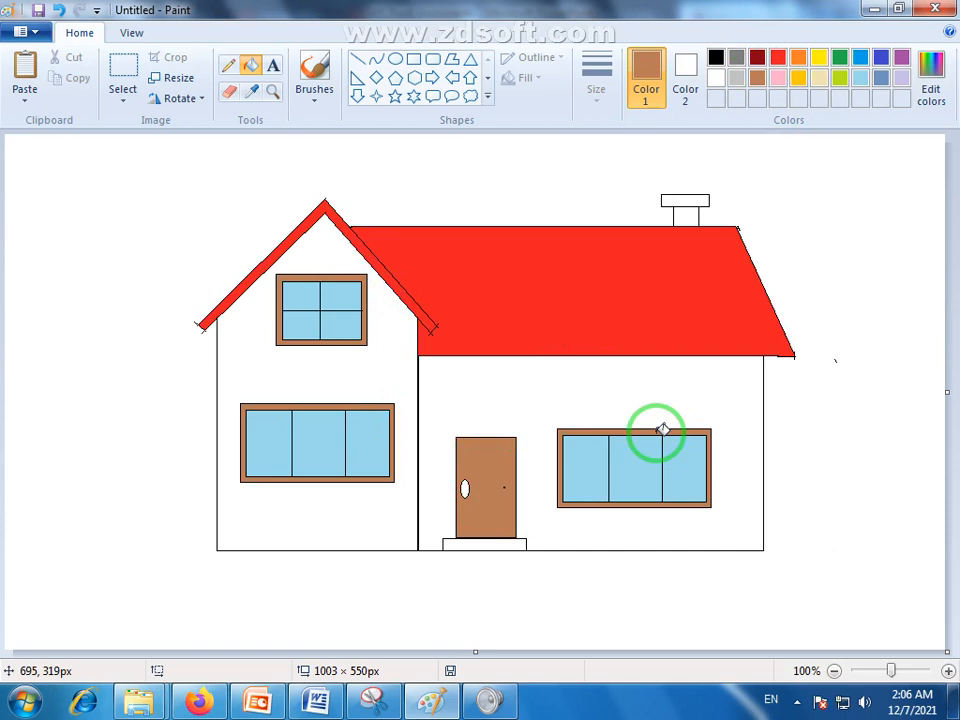
pyautogui.click(690, 203)
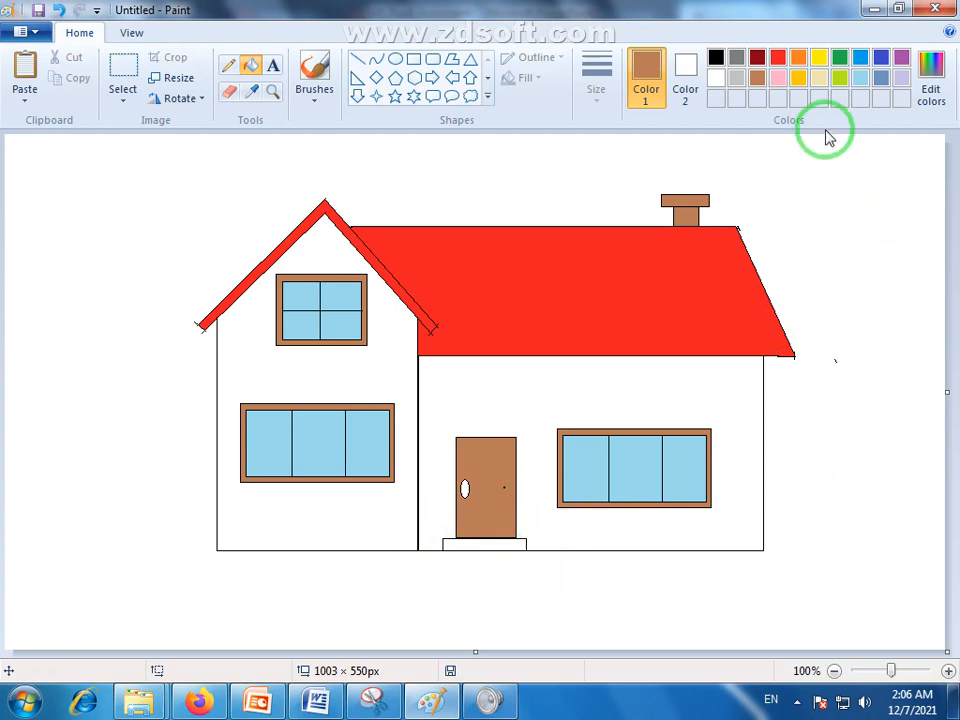
# Fill the main wall and the gable wall with the palette's light yellow.
pyautogui.click(819, 77)
pyautogui.click(728, 384)
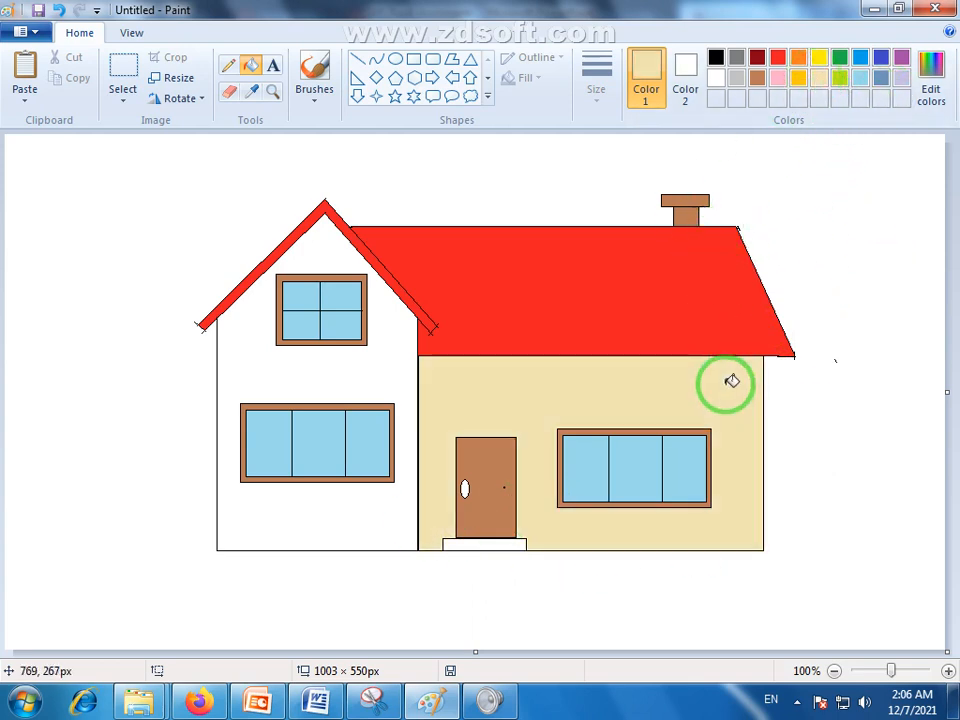
pyautogui.click(399, 376)
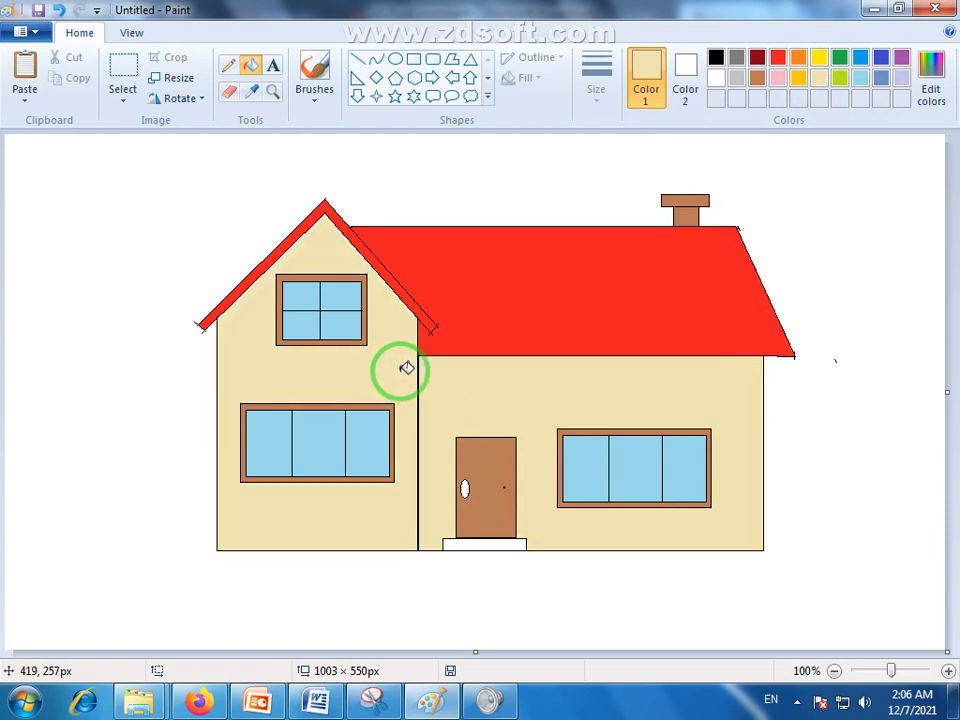
# Try light gray on the wall around the door, and refill it with light yellow.
pyautogui.click(736, 78)
pyautogui.click(680, 395)
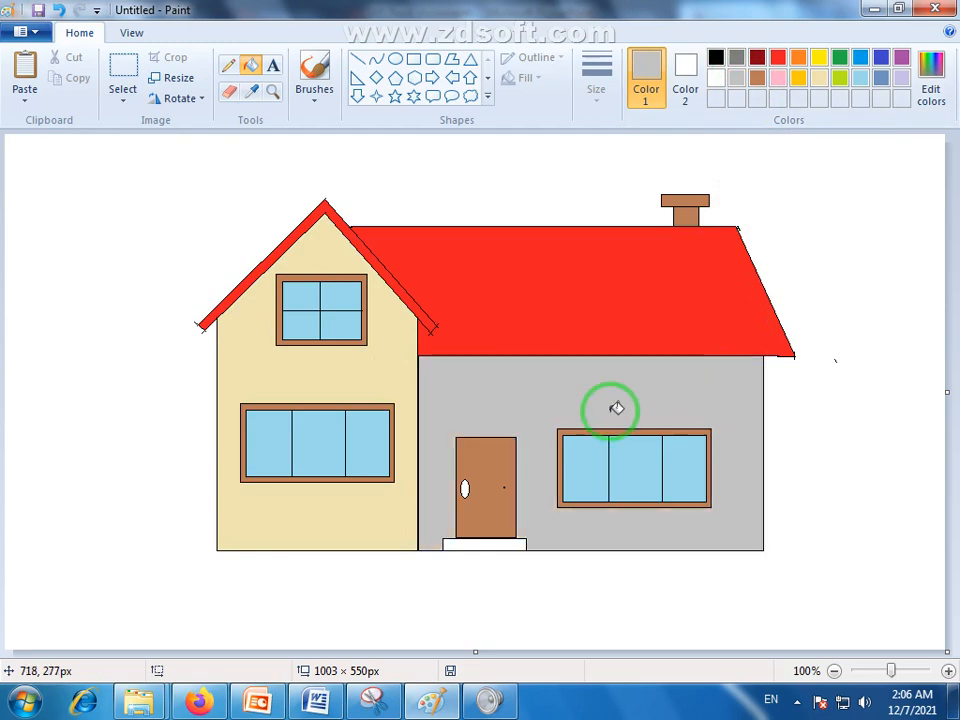
pyautogui.click(820, 80)
pyautogui.click(688, 372)
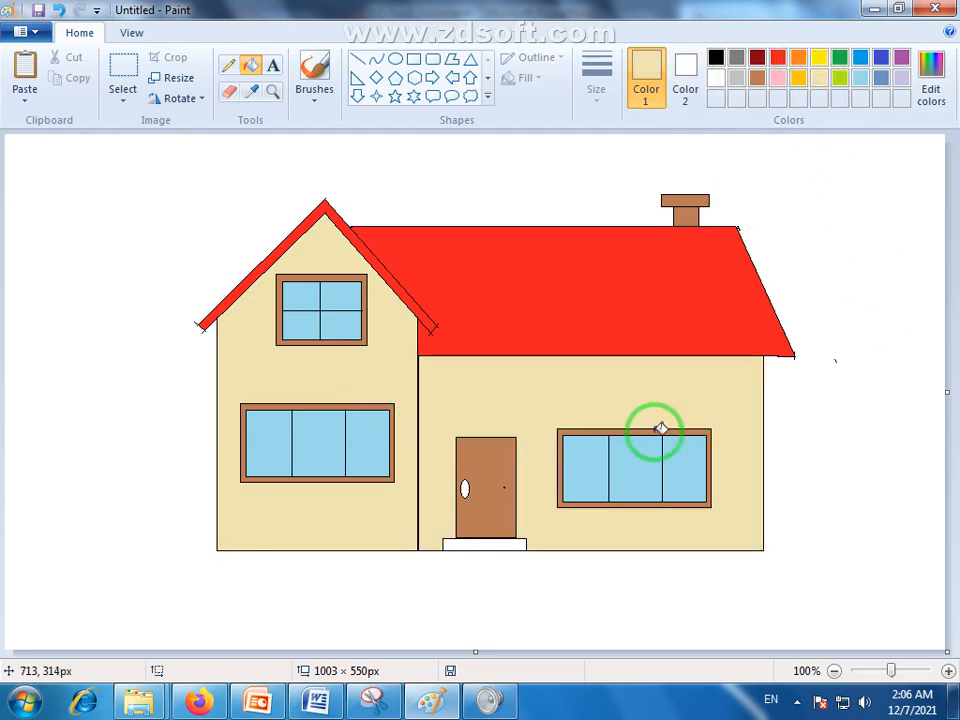
# Lighten the wall colour to a custom cream with red 250, green 245, blue 226 and fill both walls with it.
pyautogui.click(927, 70)
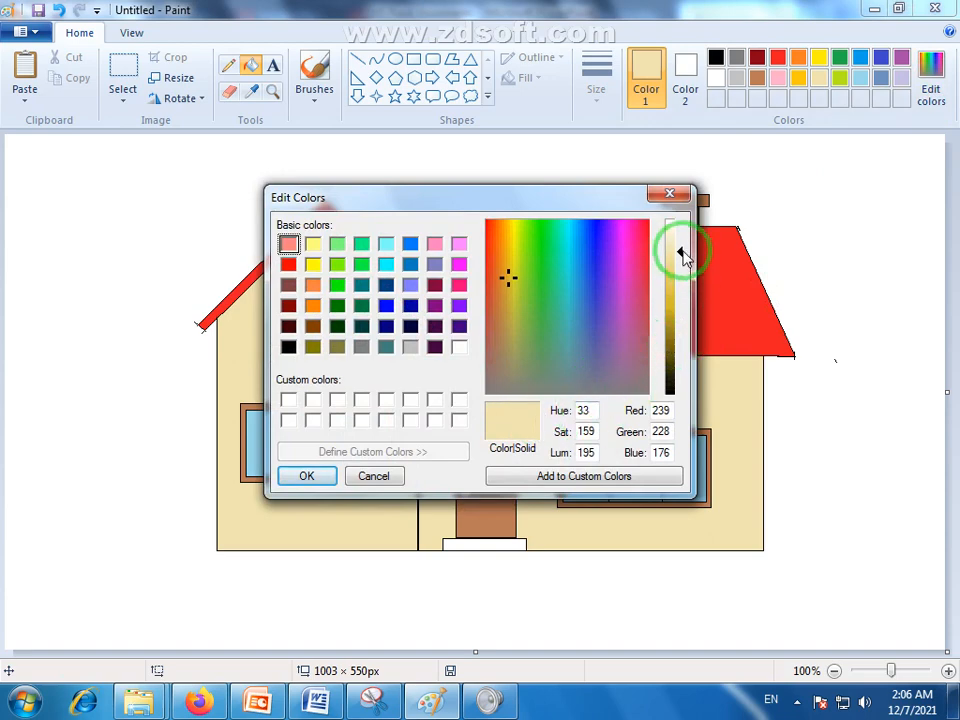
pyautogui.moveTo(683, 257); pyautogui.dragTo(681, 244)
pyautogui.click(509, 452)
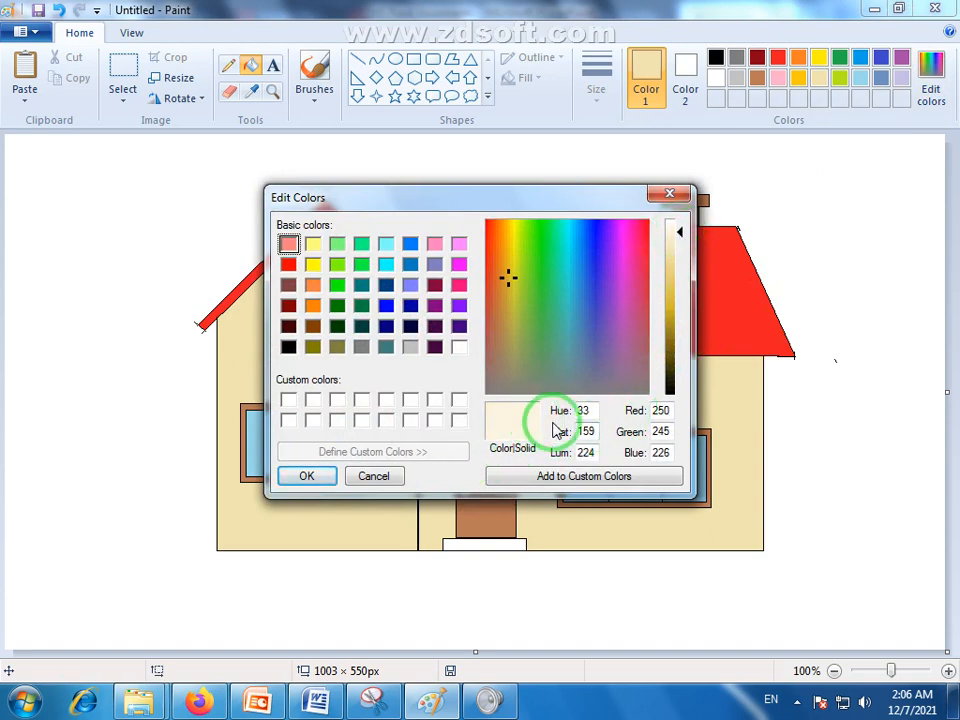
pyautogui.click(327, 480)
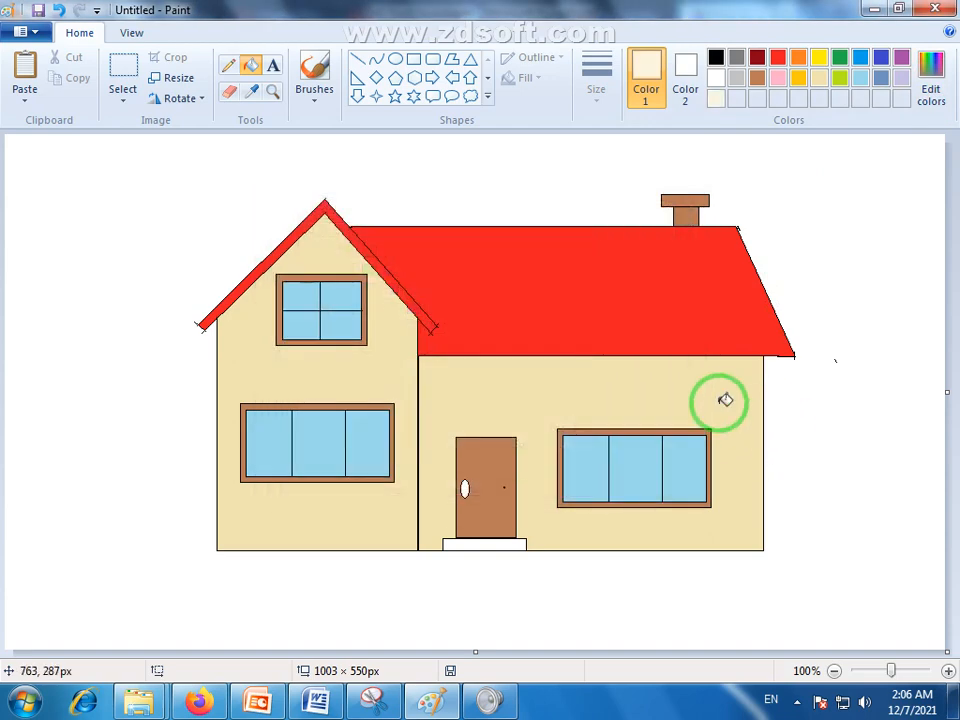
pyautogui.click(724, 398)
pyautogui.click(405, 384)
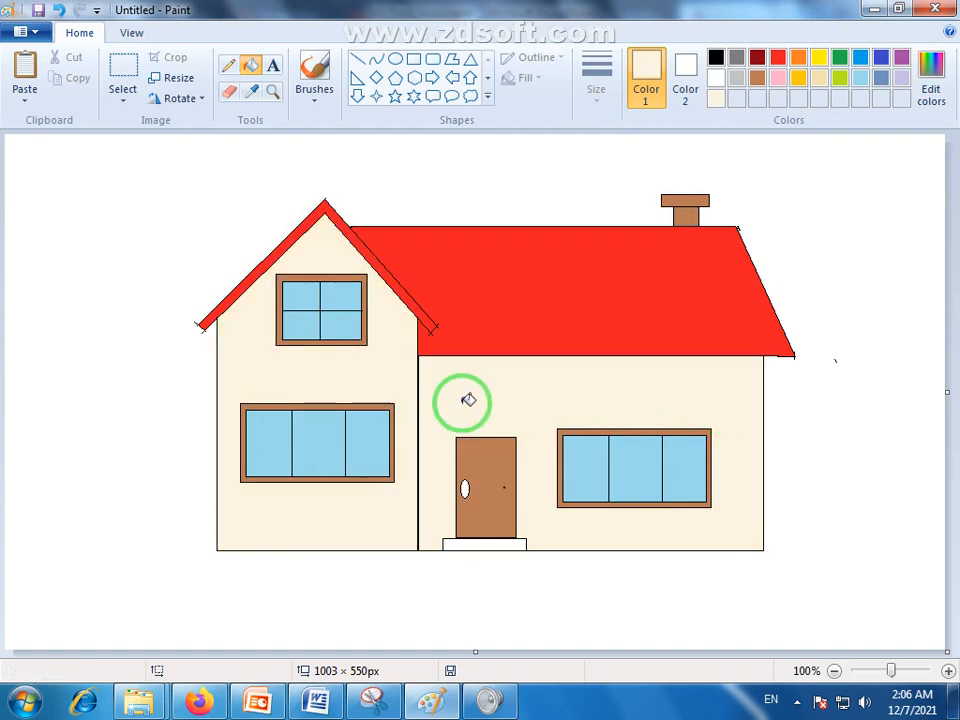
# Define a custom cream with red 243, green 232, blue 186 and fill both house walls with it.
pyautogui.click(933, 95)
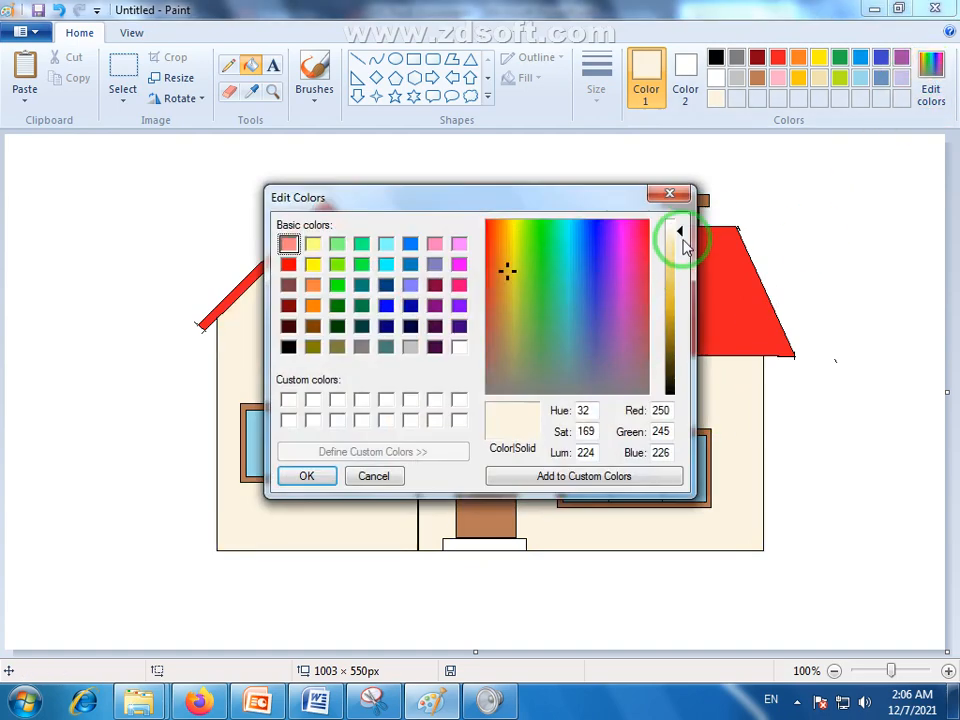
pyautogui.moveTo(680, 235); pyautogui.dragTo(681, 250)
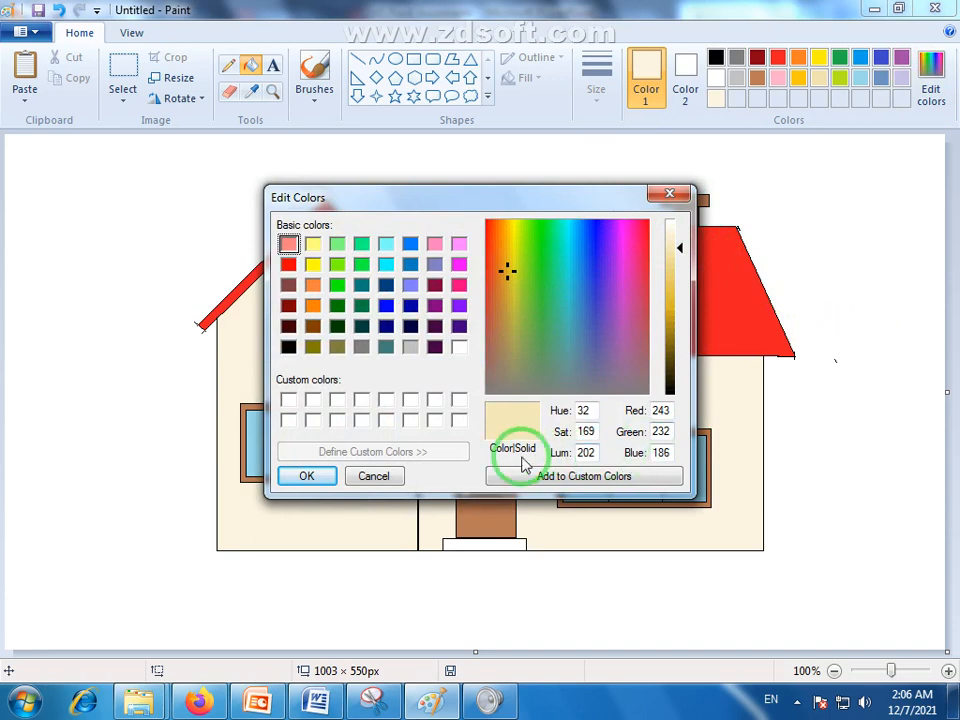
pyautogui.click(308, 477)
pyautogui.click(748, 409)
pyautogui.click(351, 390)
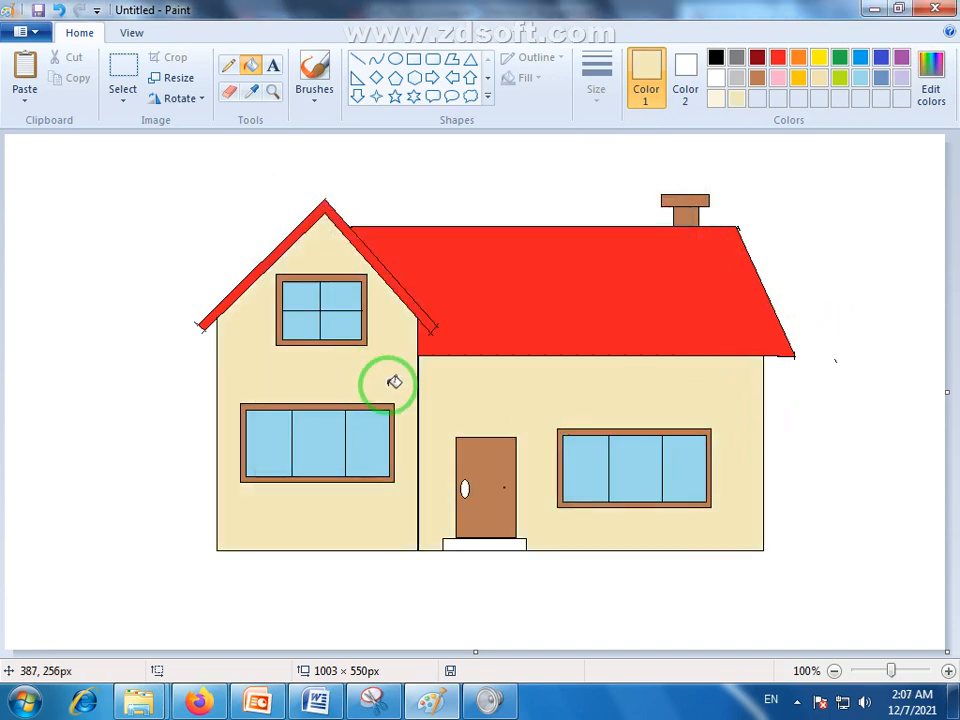
pyautogui.click(727, 524)
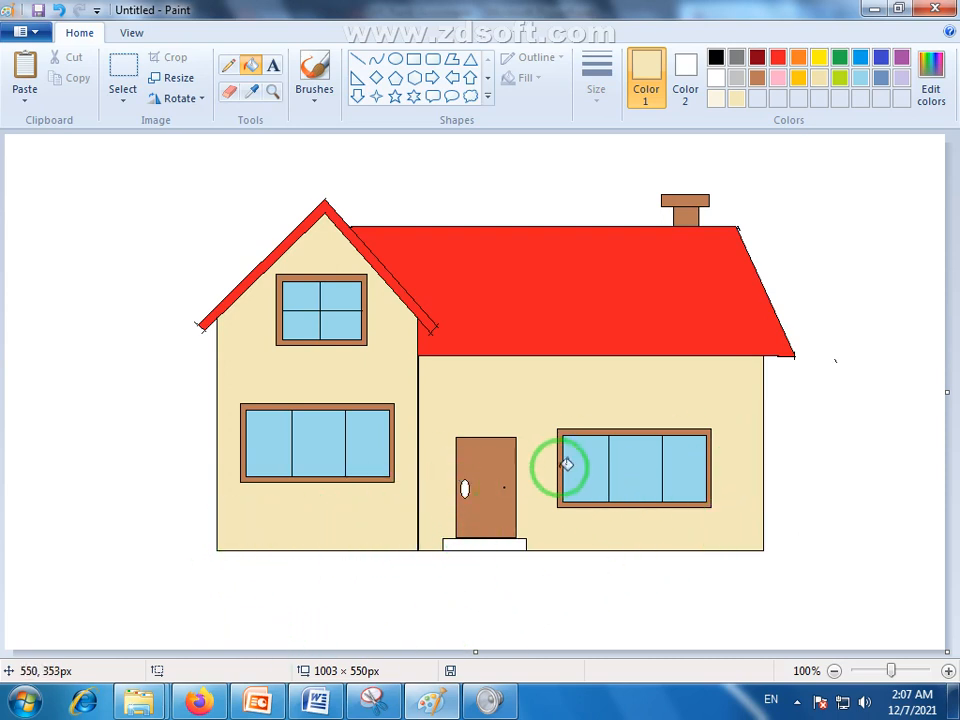
# Draw a black cloud callout about 88 × 71 px in the blank area left of the gable and erase its tail bubbles.
pyautogui.click(469, 96)
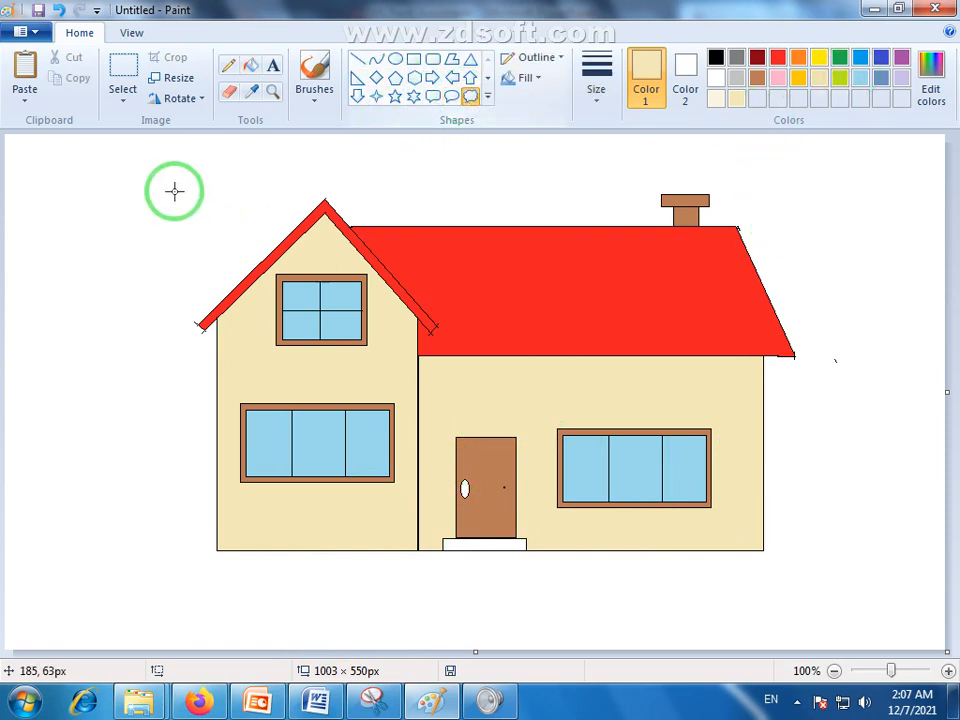
pyautogui.moveTo(87, 181); pyautogui.dragTo(163, 243)
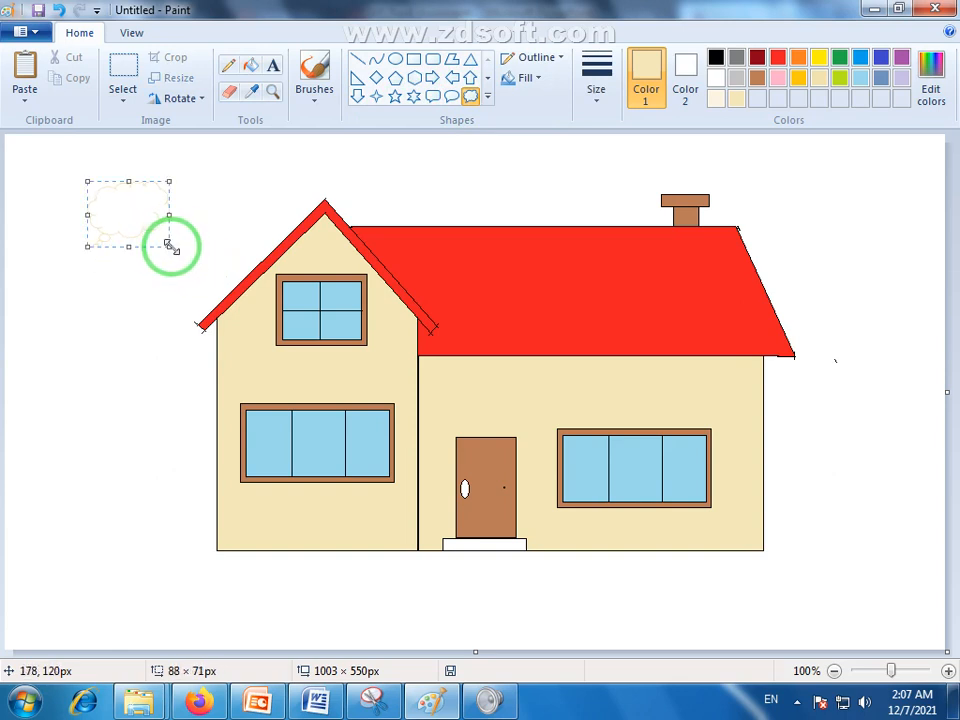
pyautogui.click(716, 58)
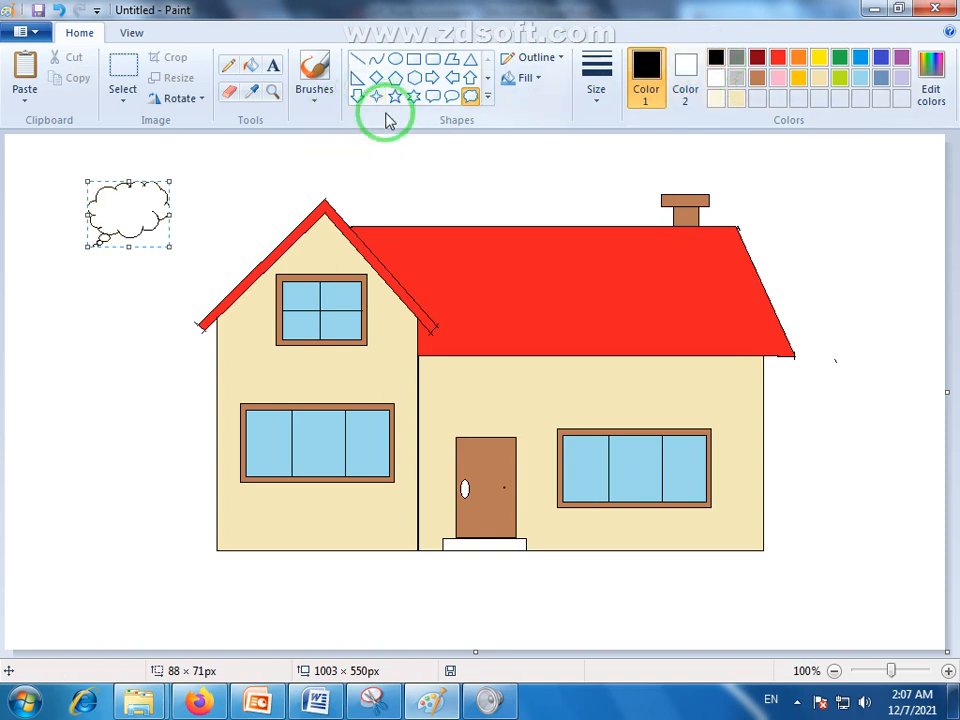
pyautogui.click(229, 90)
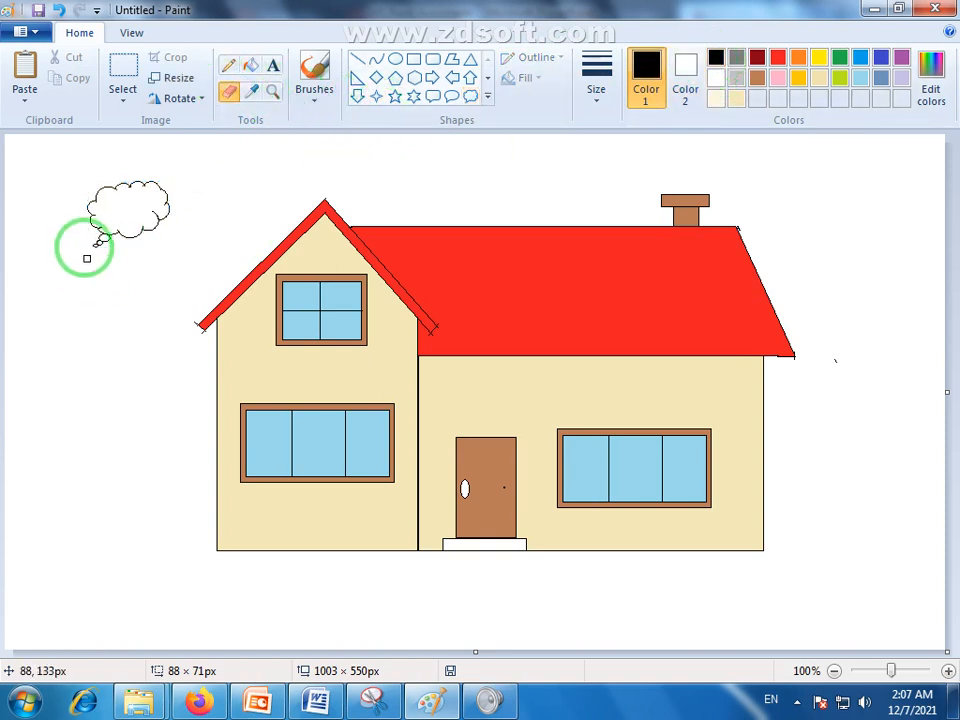
pyautogui.moveTo(90, 249); pyautogui.dragTo(96, 245)
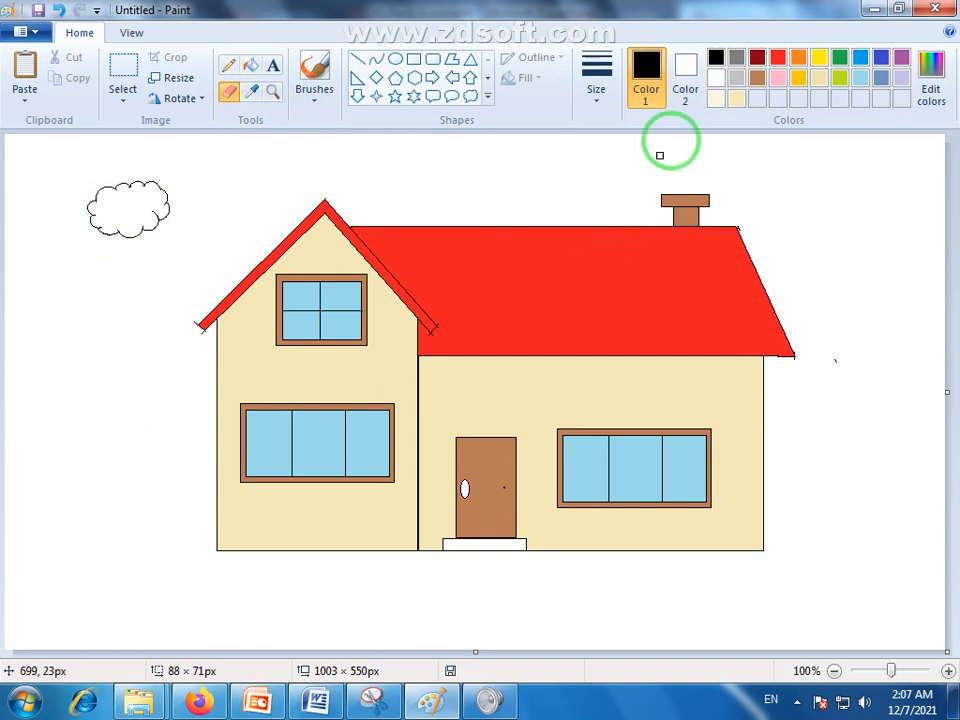
# Fill the cloud shape with green to make a bush.
pyautogui.click(839, 58)
pyautogui.click(250, 64)
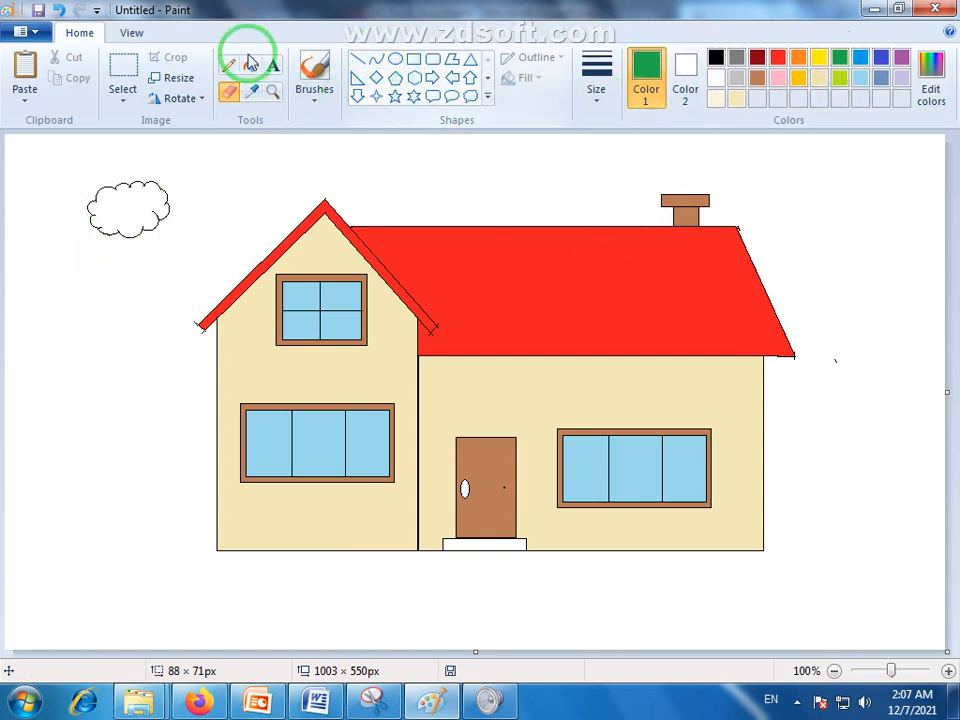
pyautogui.click(150, 204)
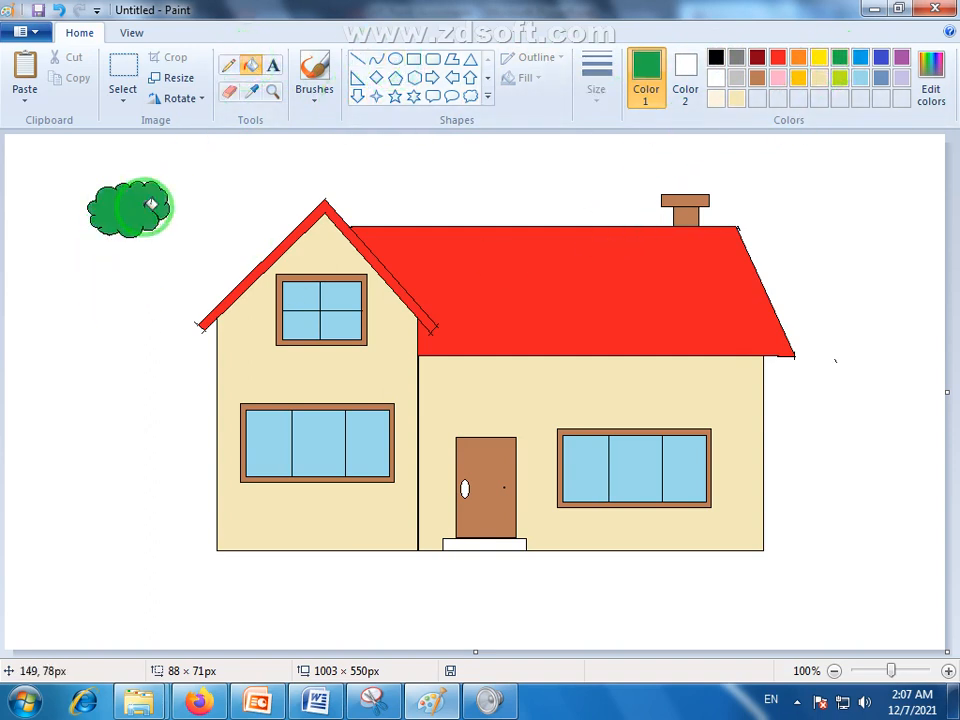
# Place bush copies along the house's base: three below the gable wall, one beside the door, and three slightly smaller ones at the far right.
pyautogui.click(122, 78)
pyautogui.moveTo(174, 167); pyautogui.dragTo(76, 245)
pyautogui.moveTo(161, 231); pyautogui.dragTo(560, 548)
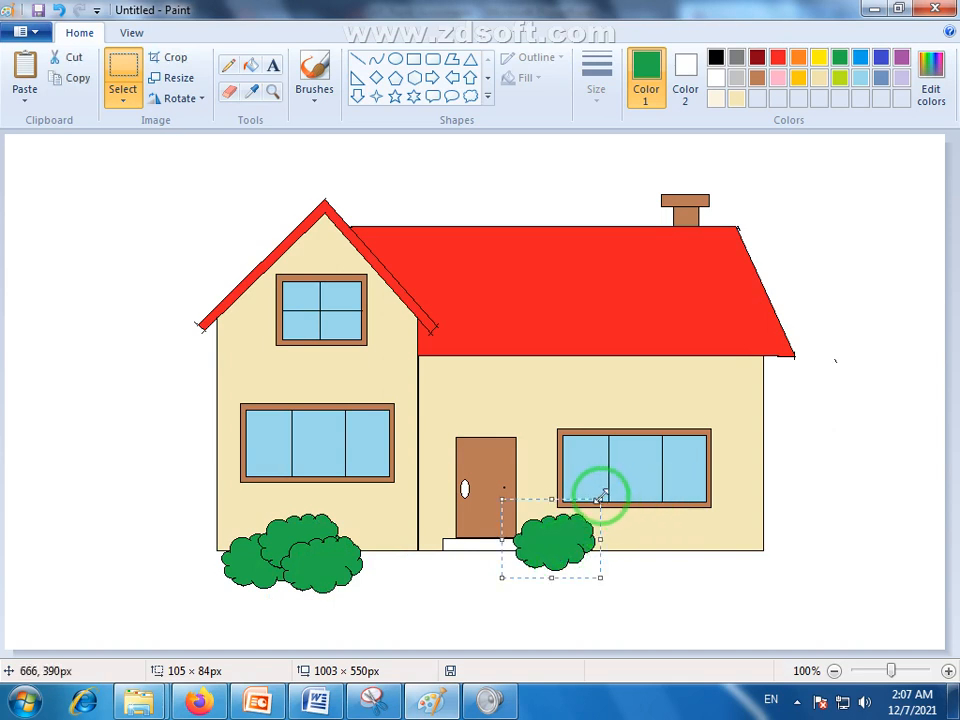
pyautogui.moveTo(601, 499); pyautogui.dragTo(588, 511)
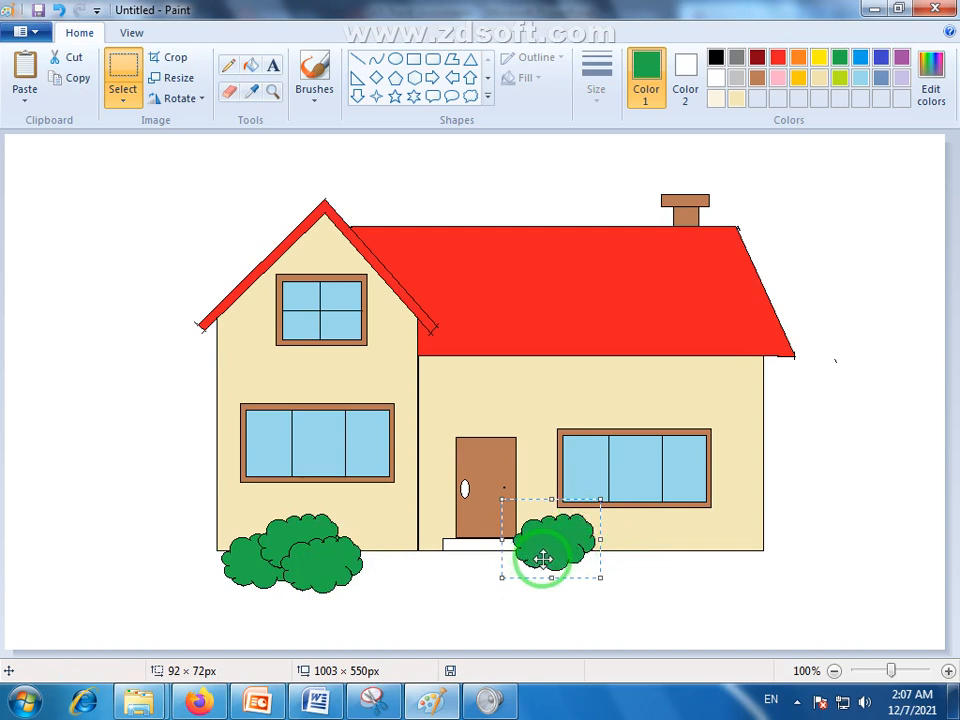
pyautogui.moveTo(546, 557); pyautogui.dragTo(697, 567)
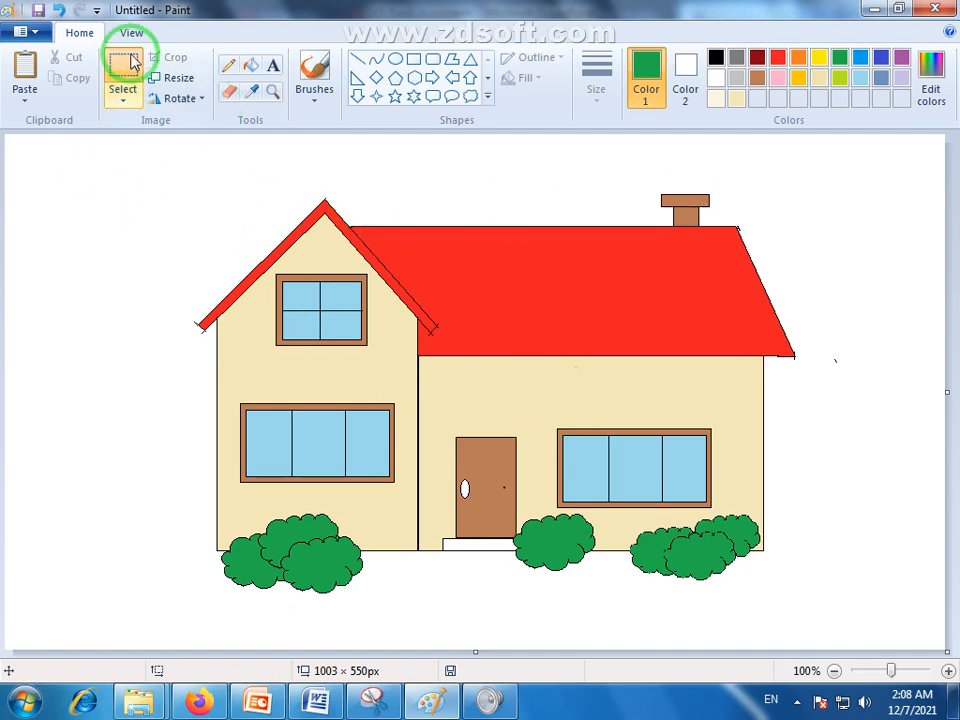
# Select the whole house with its bushes and move it to the upper-left corner of the canvas.
pyautogui.moveTo(178, 167); pyautogui.dragTo(797, 600)
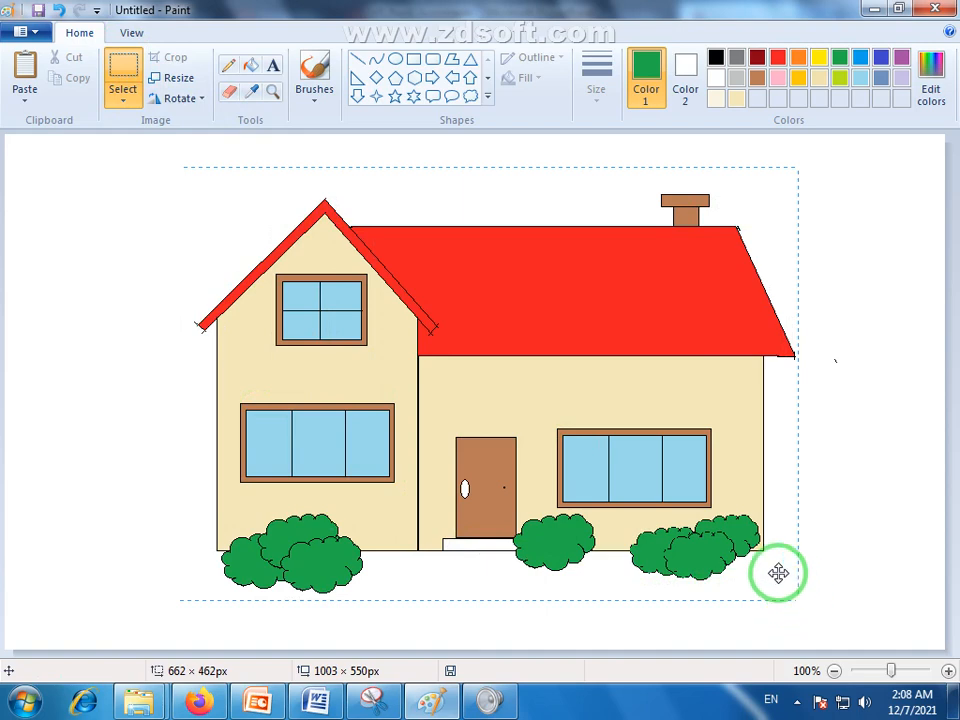
pyautogui.click(115, 222)
pyautogui.moveTo(188, 172); pyautogui.dragTo(801, 598)
pyautogui.moveTo(641, 420); pyautogui.dragTo(456, 369)
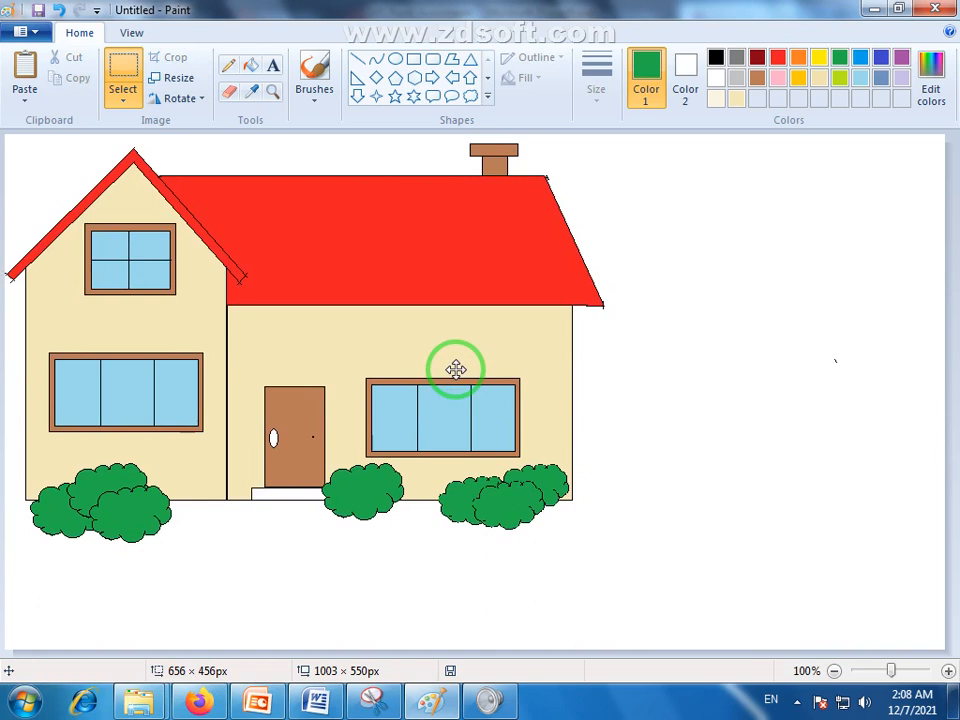
pyautogui.click(677, 334)
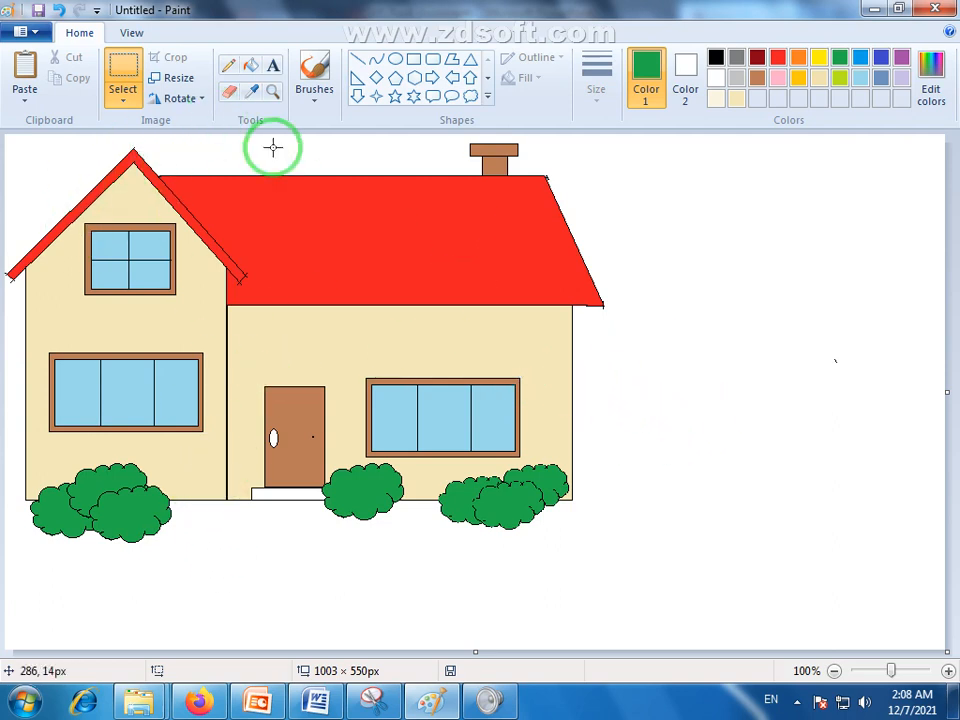
# Draw a black rectangle about 215 × 173 px in the empty area right of the house.
pyautogui.click(417, 64)
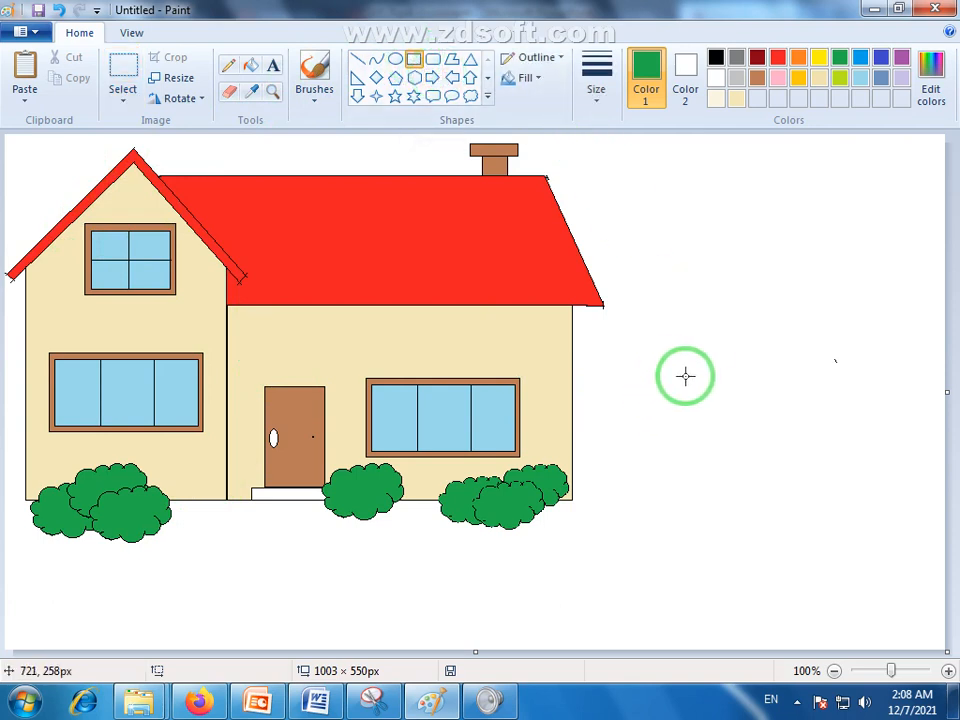
pyautogui.click(719, 60)
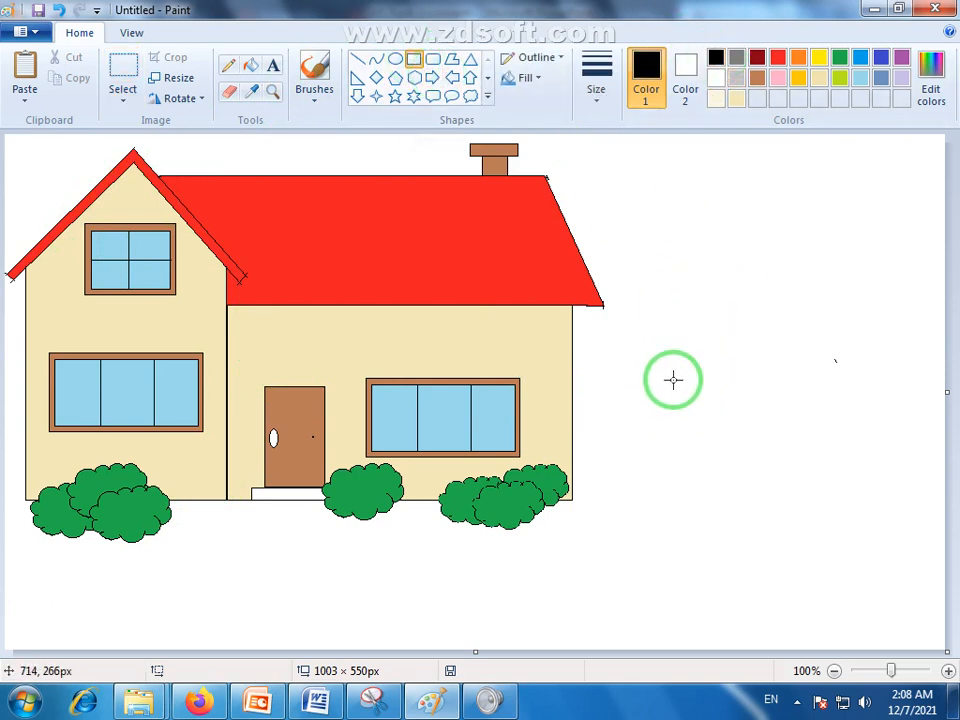
pyautogui.moveTo(661, 357); pyautogui.dragTo(862, 518)
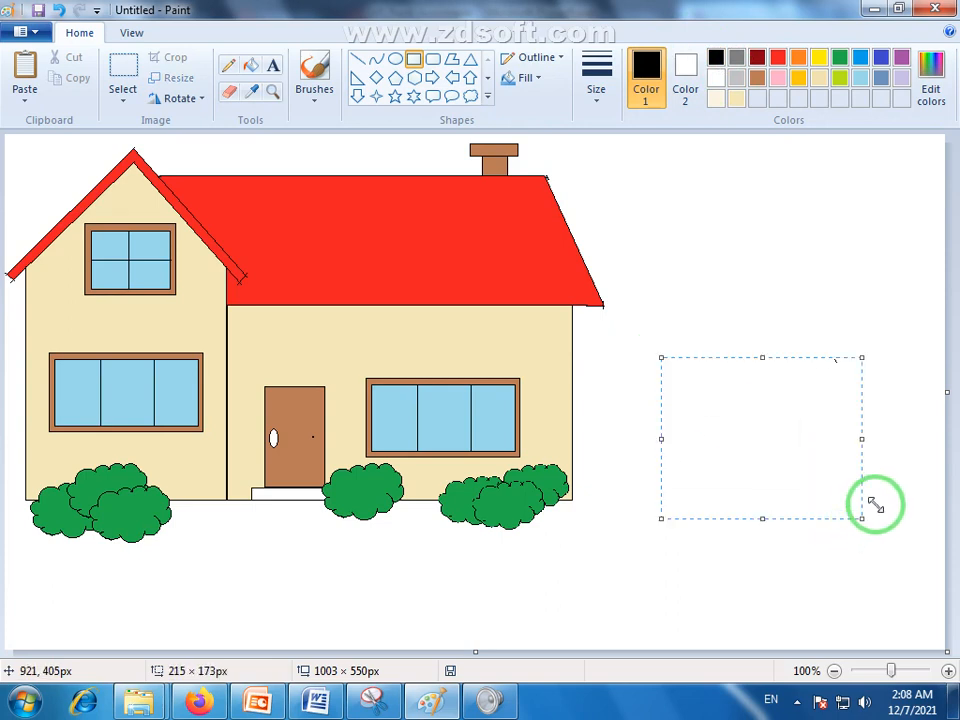
pyautogui.click(897, 484)
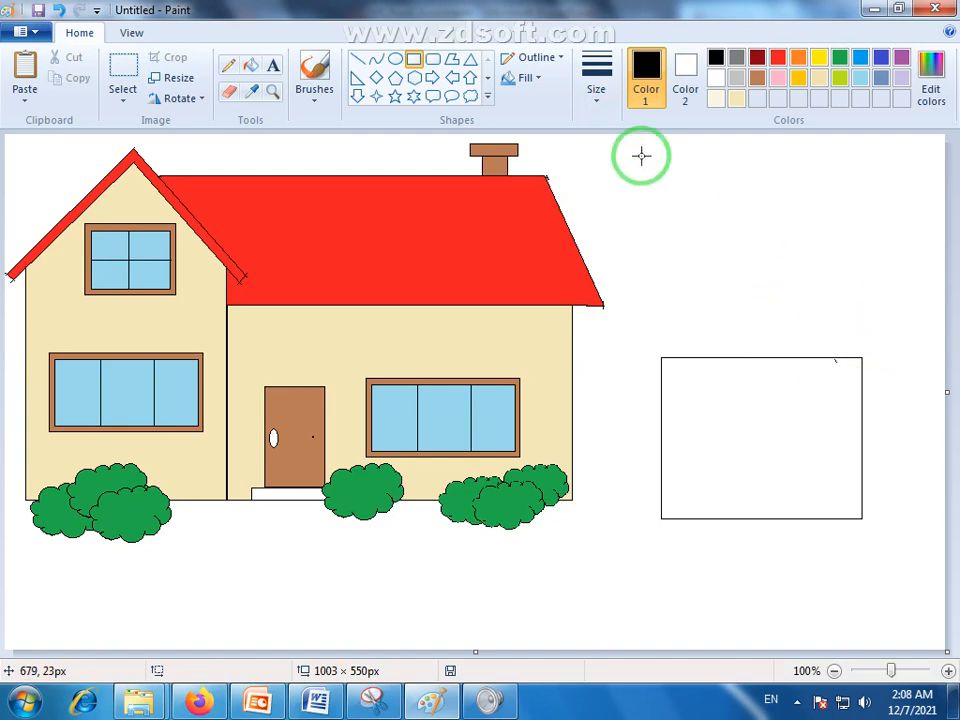
# Draw a triangular roof slightly wider than the new rectangle and an upright door rectangle in the wall's lower middle.
pyautogui.click(470, 60)
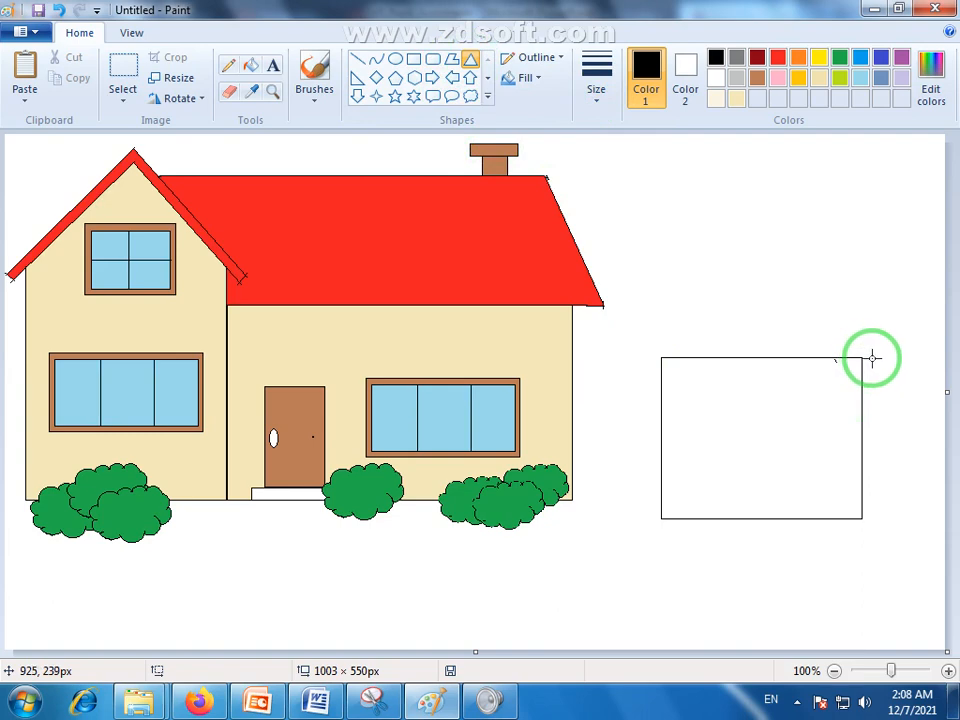
pyautogui.moveTo(878, 358); pyautogui.dragTo(636, 239)
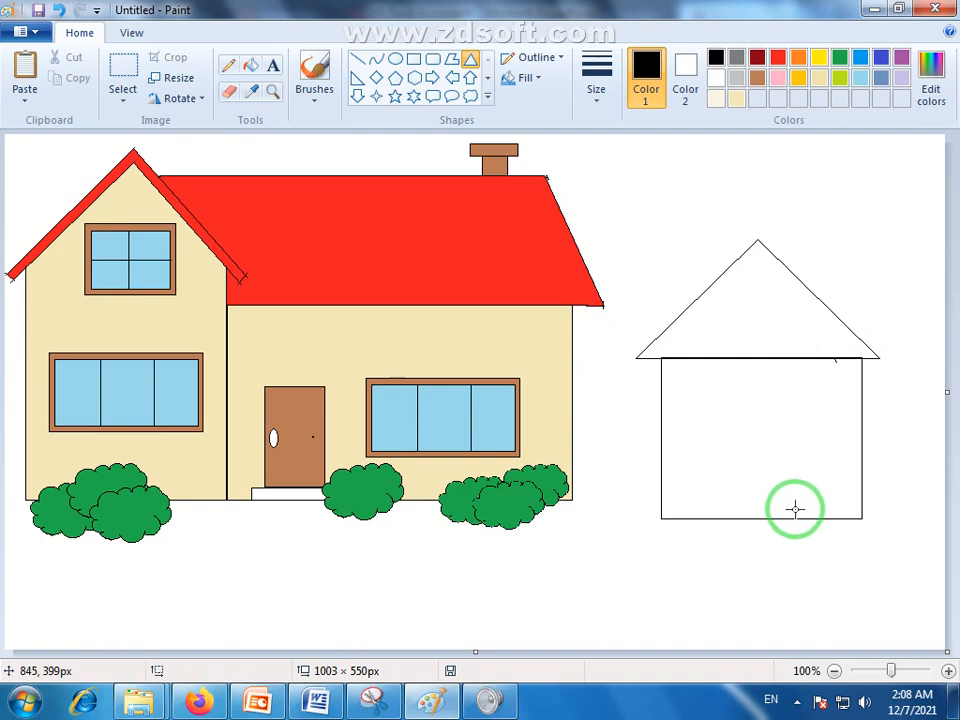
pyautogui.moveTo(795, 509)
pyautogui.mouseDown()
pyautogui.moveTo(767, 506)
pyautogui.moveTo(727, 410)
pyautogui.mouseUp()
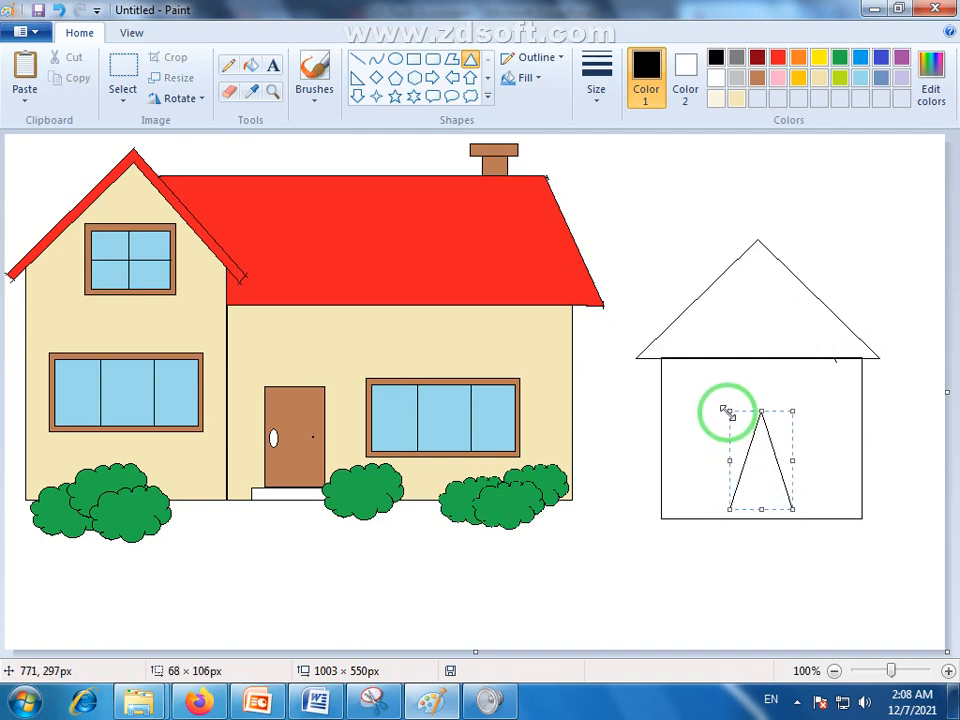
pyautogui.hotkey('ctrl', 'z')
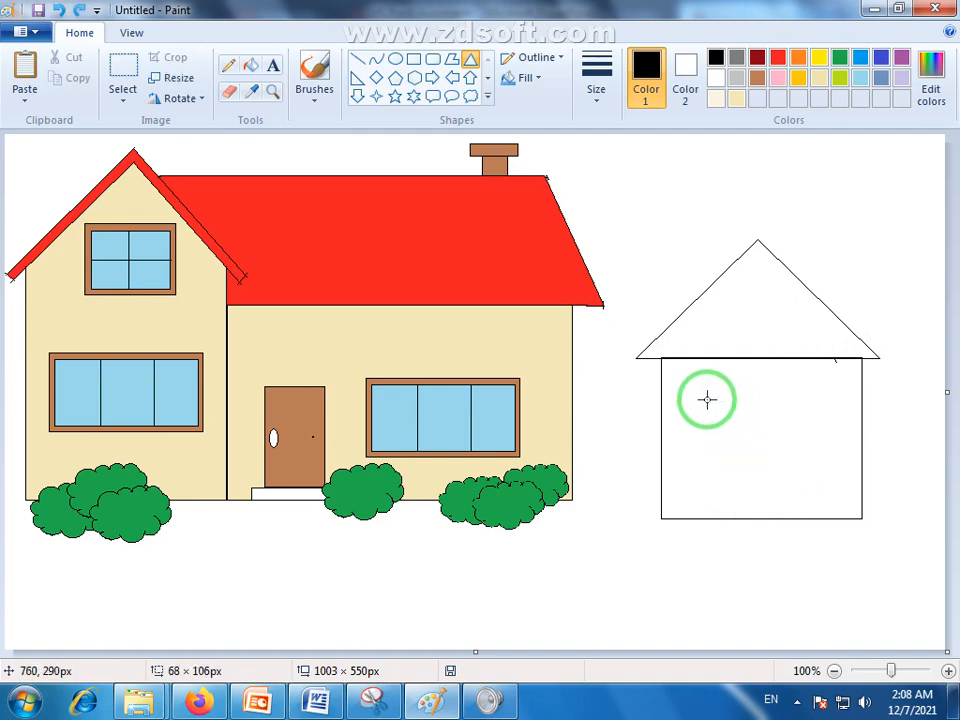
pyautogui.click(413, 60)
pyautogui.moveTo(793, 510); pyautogui.dragTo(741, 416)
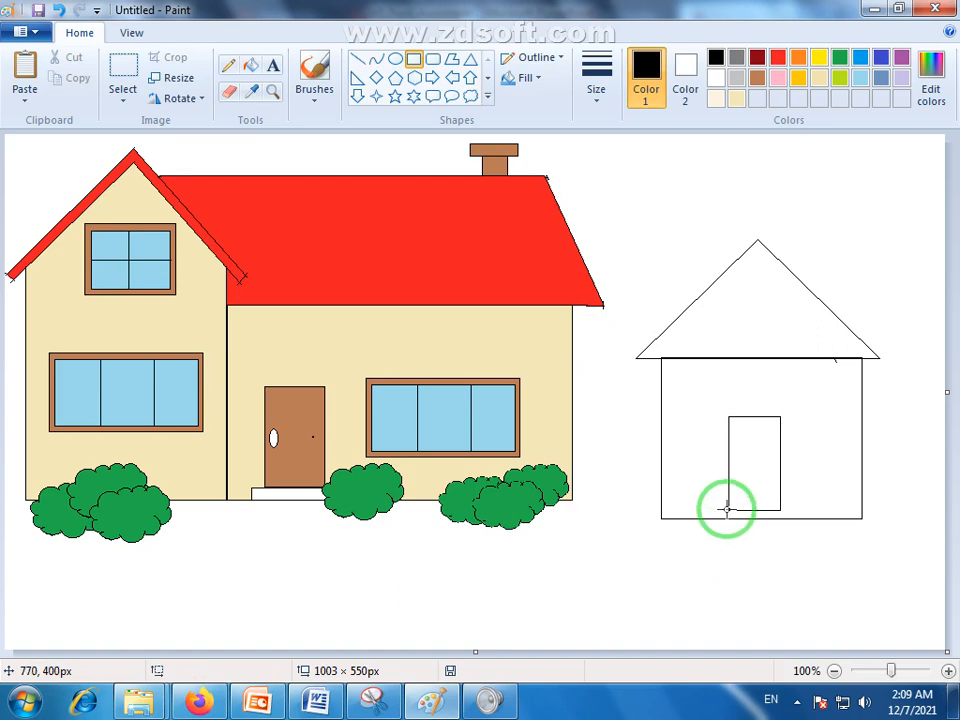
# Add a thin rectangular doorstep under the small house's door and a handle about 7 × 11 px near the door's left edge.
pyautogui.moveTo(724, 509); pyautogui.dragTo(789, 519)
pyautogui.click(800, 545)
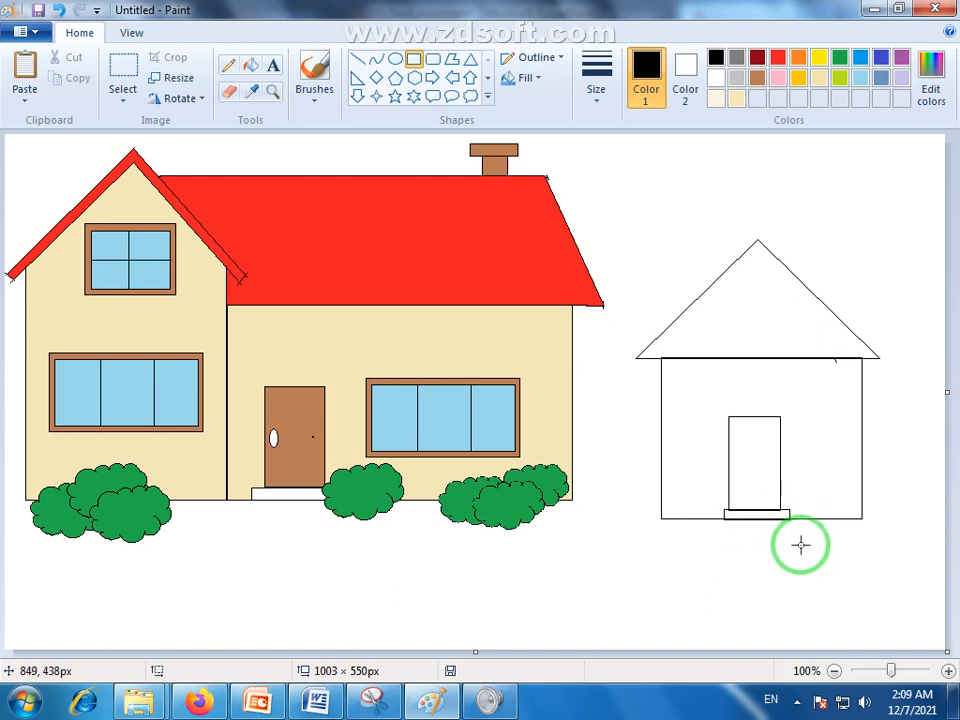
pyautogui.hotkey('ctrl', 'z')
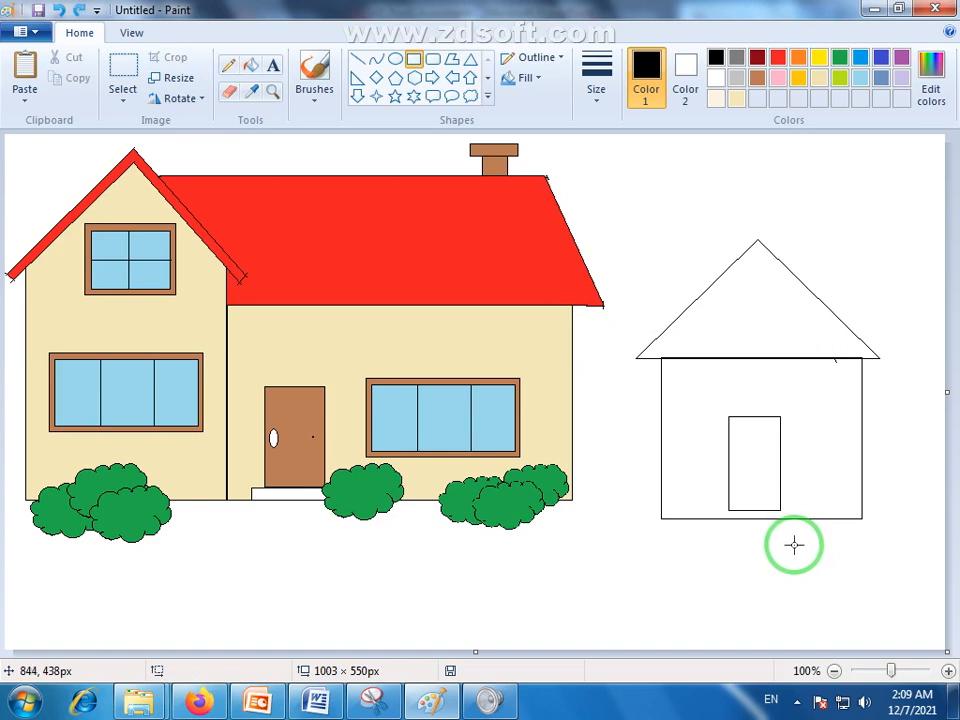
pyautogui.moveTo(722, 509); pyautogui.dragTo(786, 518)
pyautogui.click(800, 565)
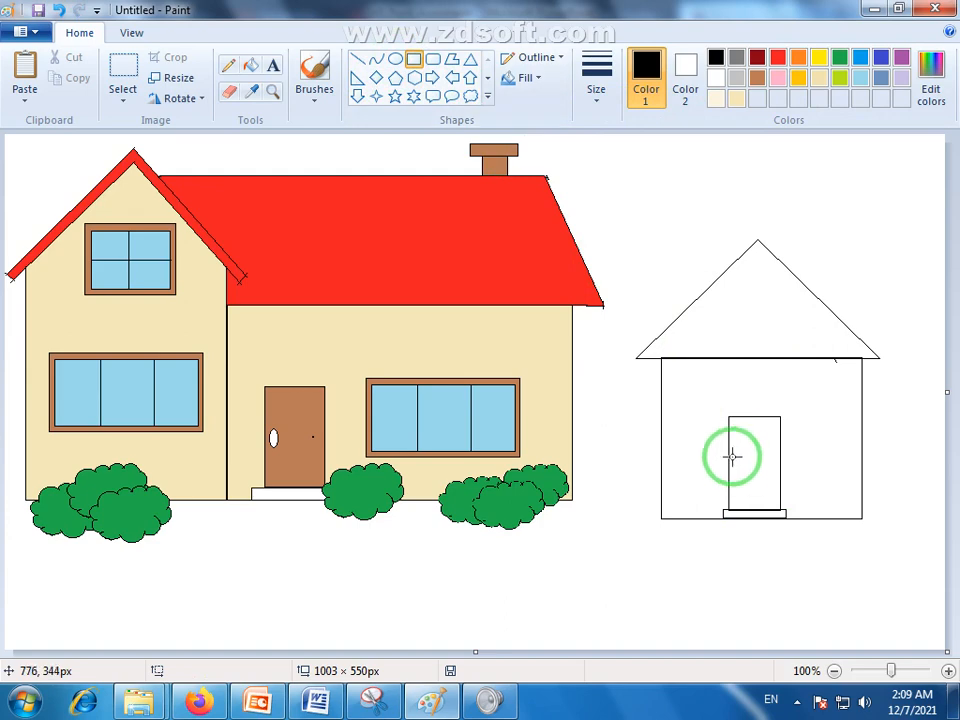
pyautogui.moveTo(732, 451); pyautogui.dragTo(735, 459)
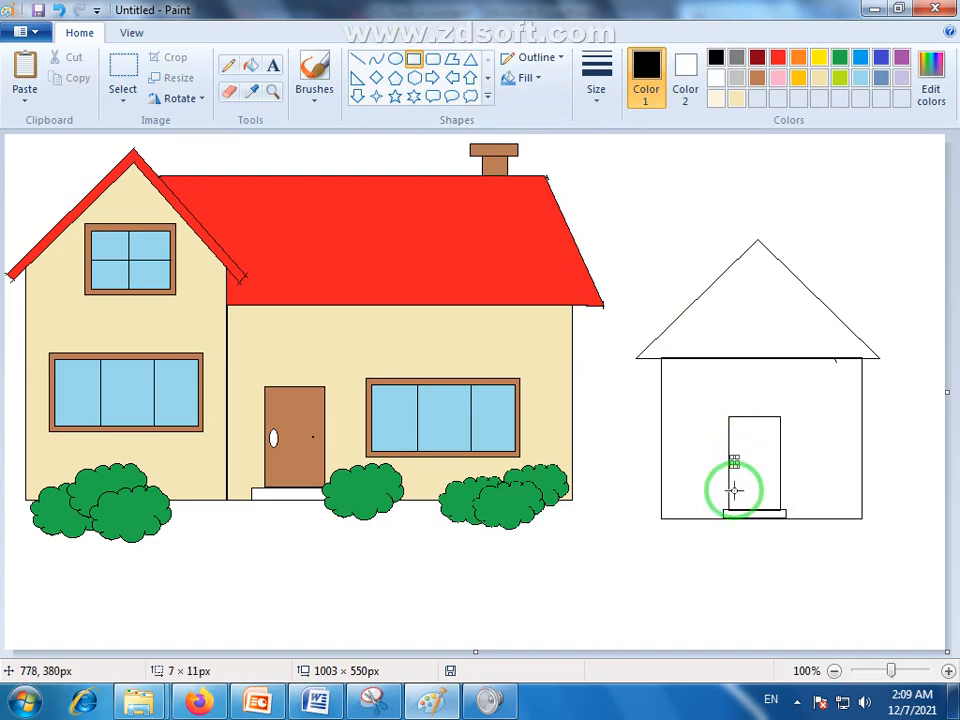
pyautogui.click(806, 576)
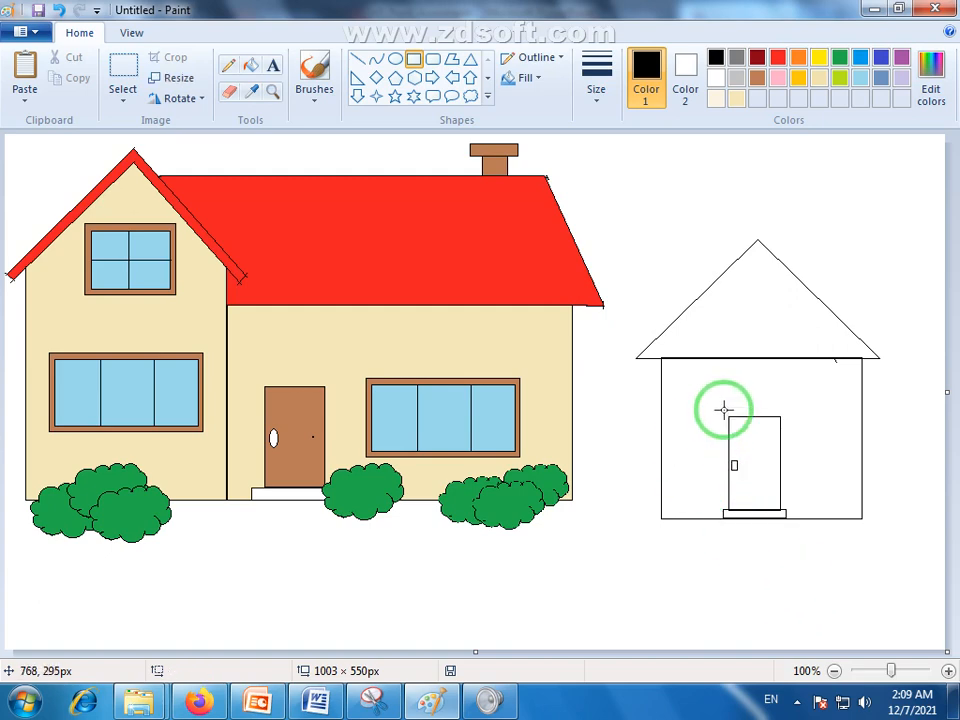
# Draw a window rectangle about 50 × 52 px to the left of the small house's door.
pyautogui.moveTo(717, 408); pyautogui.dragTo(720, 472)
pyautogui.hotkey('ctrl', 'z')
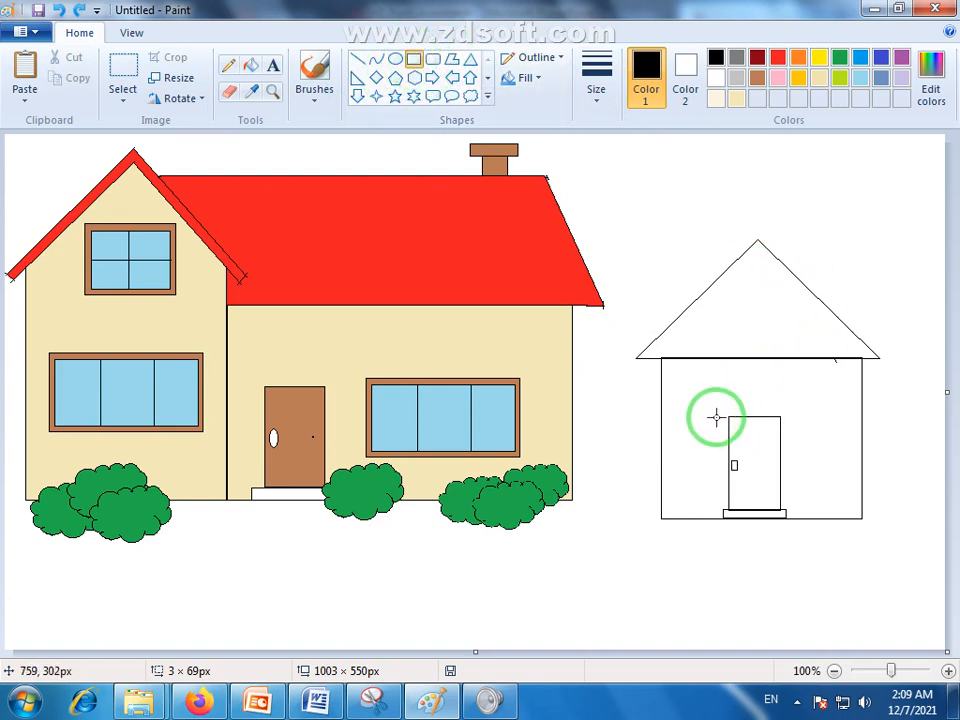
pyautogui.moveTo(716, 417); pyautogui.dragTo(668, 466)
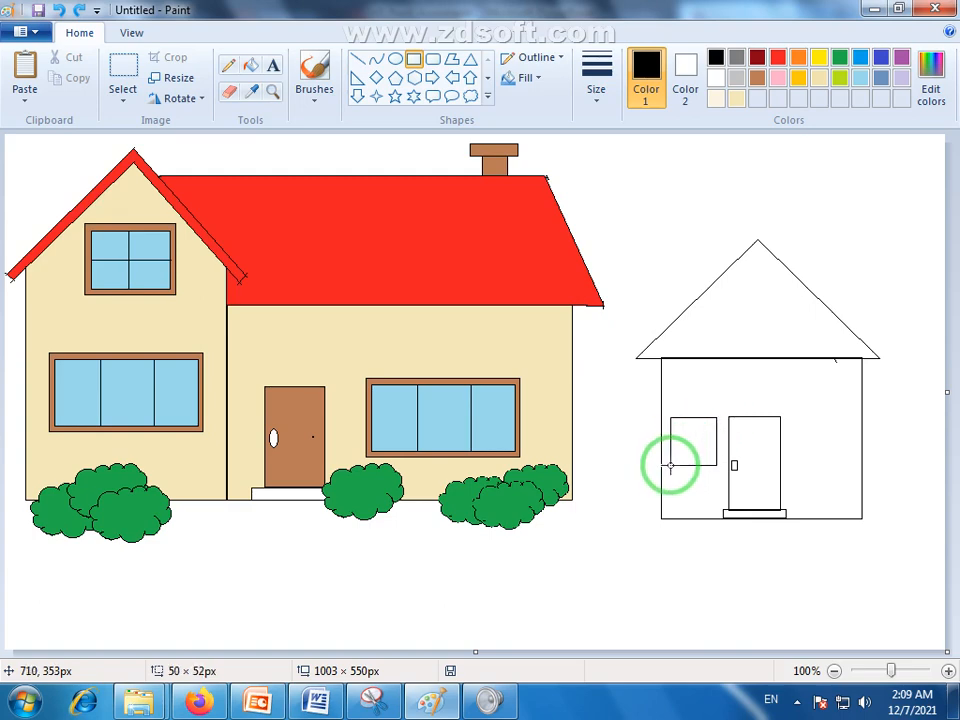
pyautogui.moveTo(670, 466); pyautogui.dragTo(671, 466)
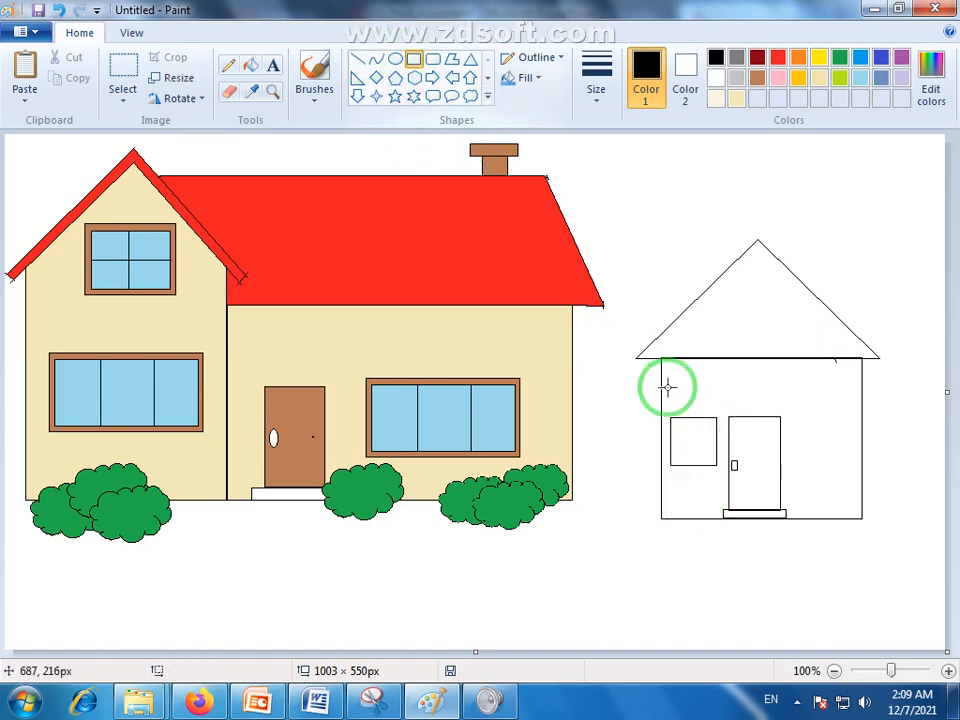
# Divide the small house's window into four panes with one vertical and one horizontal line through its middle.
pyautogui.moveTo(693, 416); pyautogui.dragTo(693, 466)
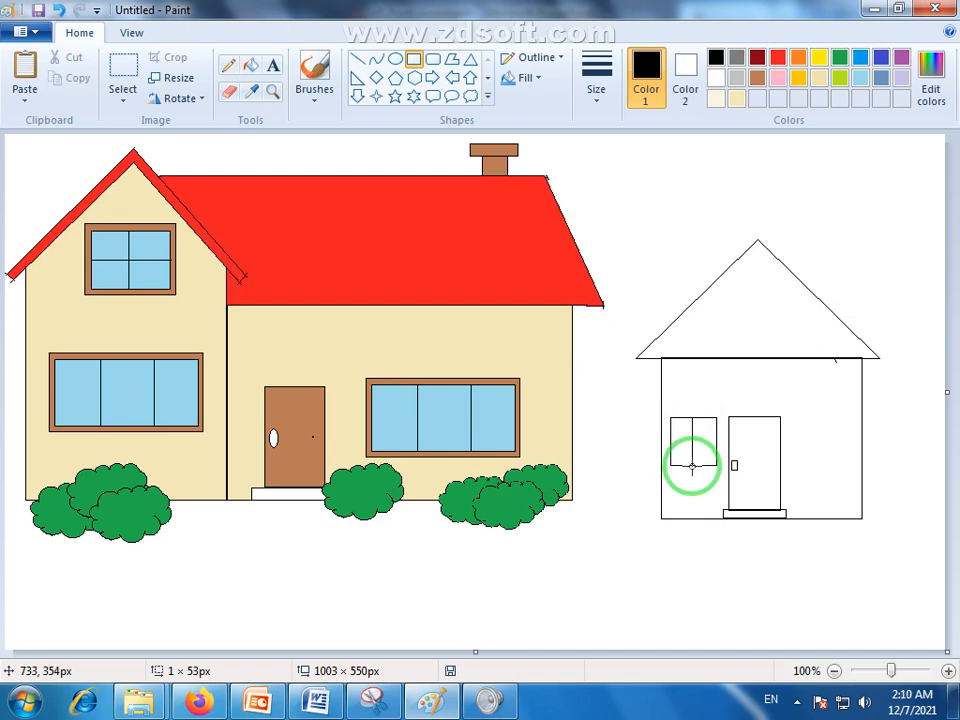
pyautogui.hotkey('ctrl', 'z')
pyautogui.click(358, 60)
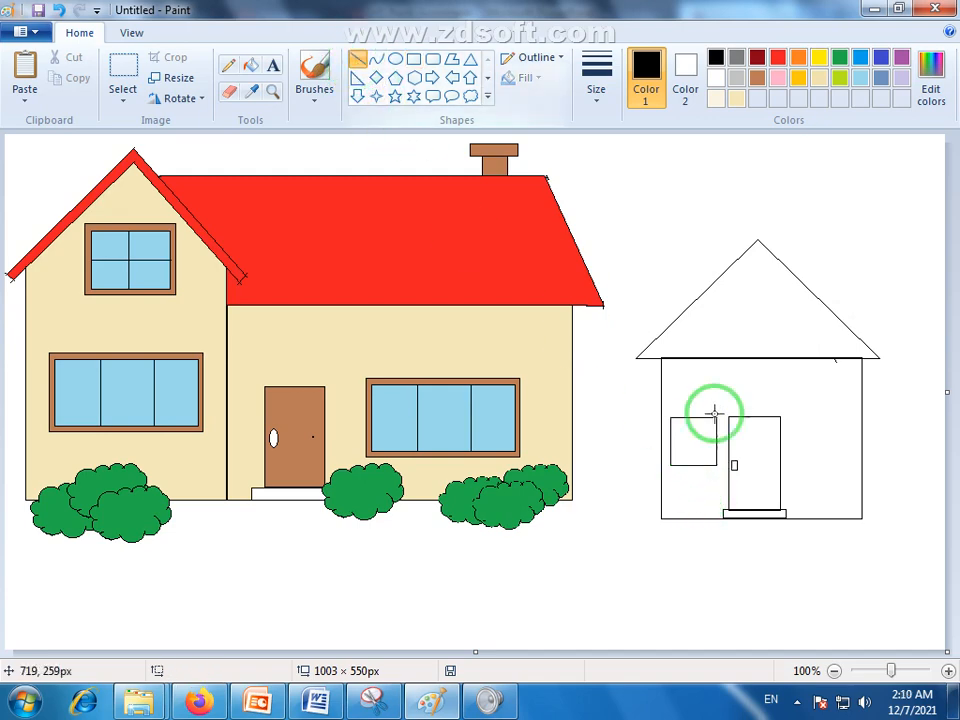
pyautogui.moveTo(696, 418); pyautogui.dragTo(690, 458)
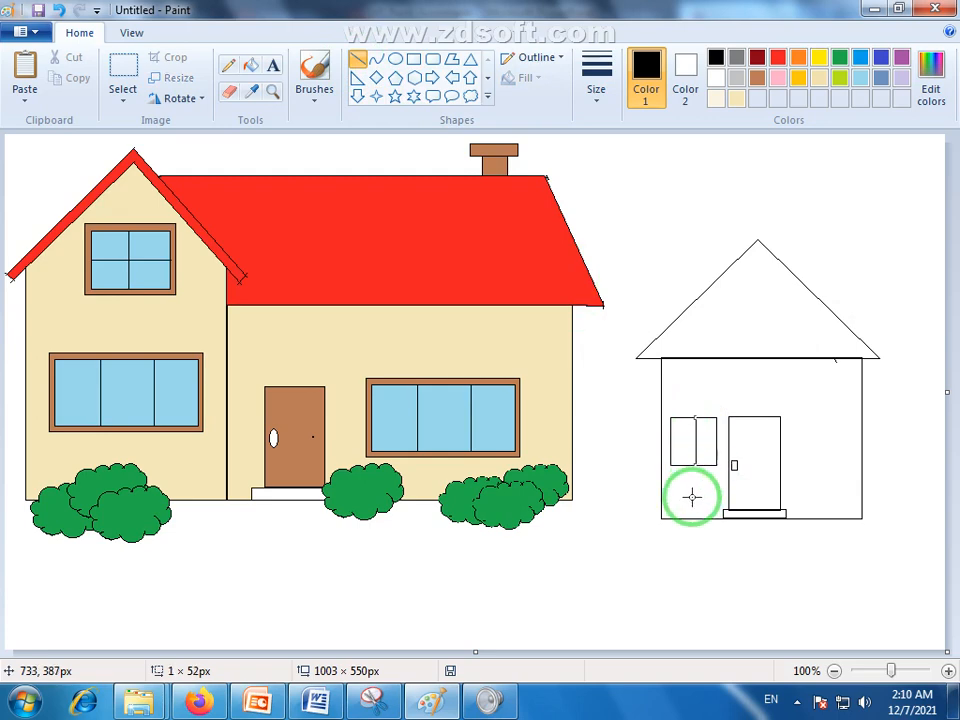
pyautogui.click(634, 465)
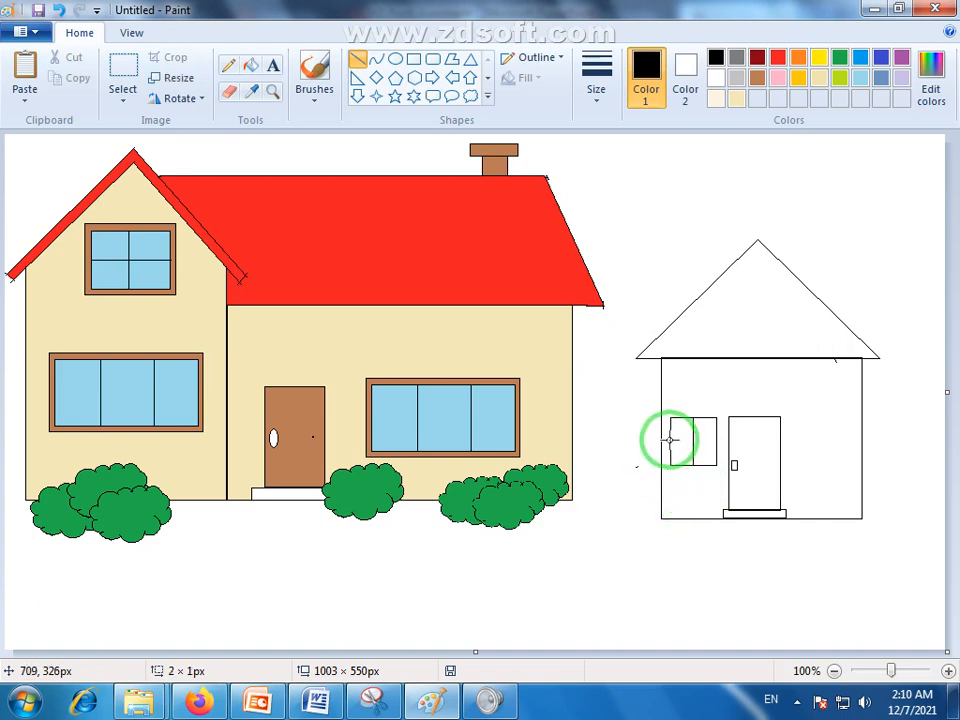
pyautogui.moveTo(670, 440); pyautogui.dragTo(721, 442)
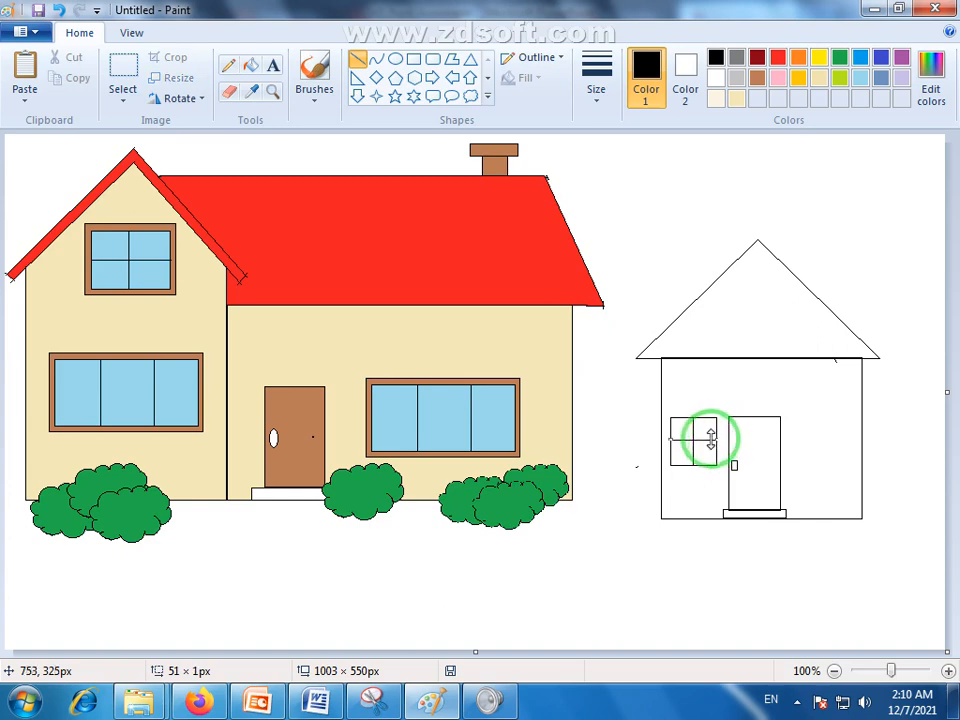
pyautogui.click(716, 573)
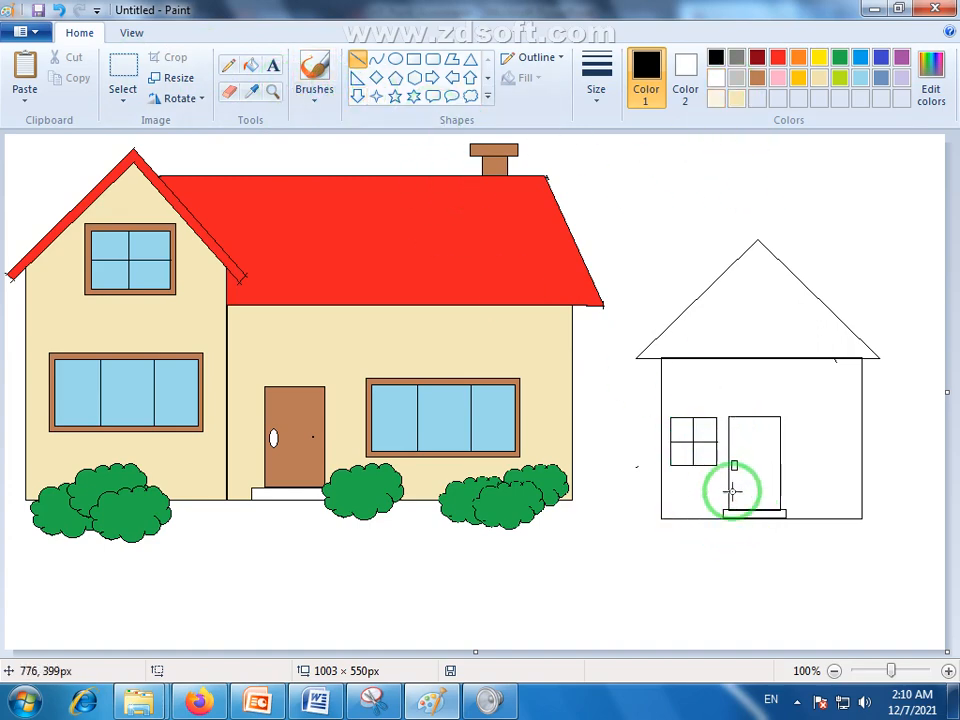
# Draw a thin rectangular sill about 63 × 7 px directly under the small house's window.
pyautogui.click(413, 59)
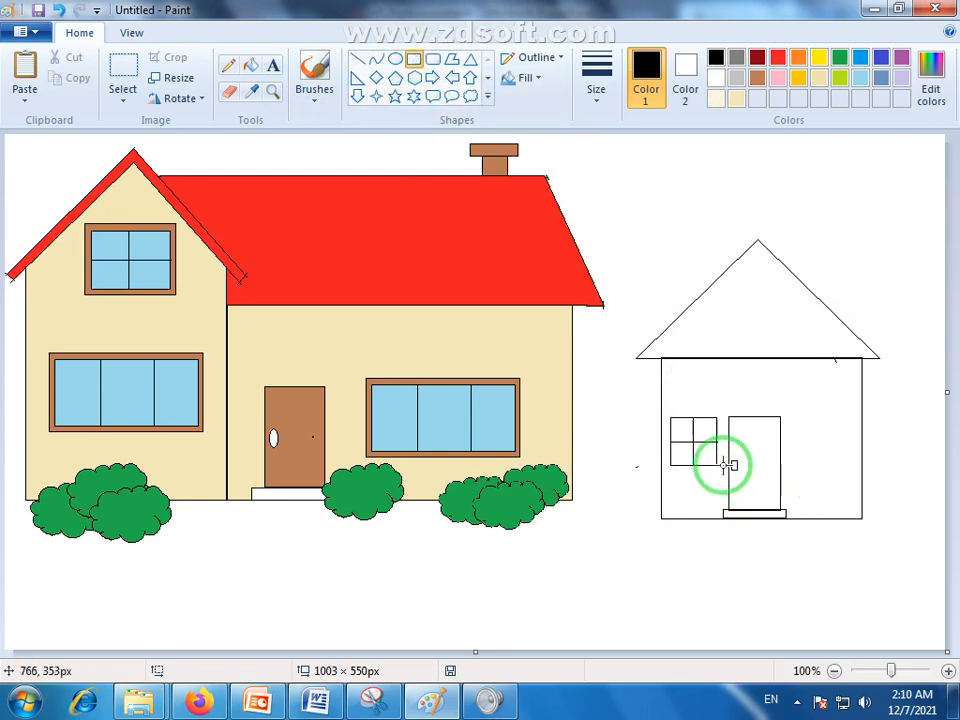
pyautogui.moveTo(723, 465); pyautogui.dragTo(665, 469)
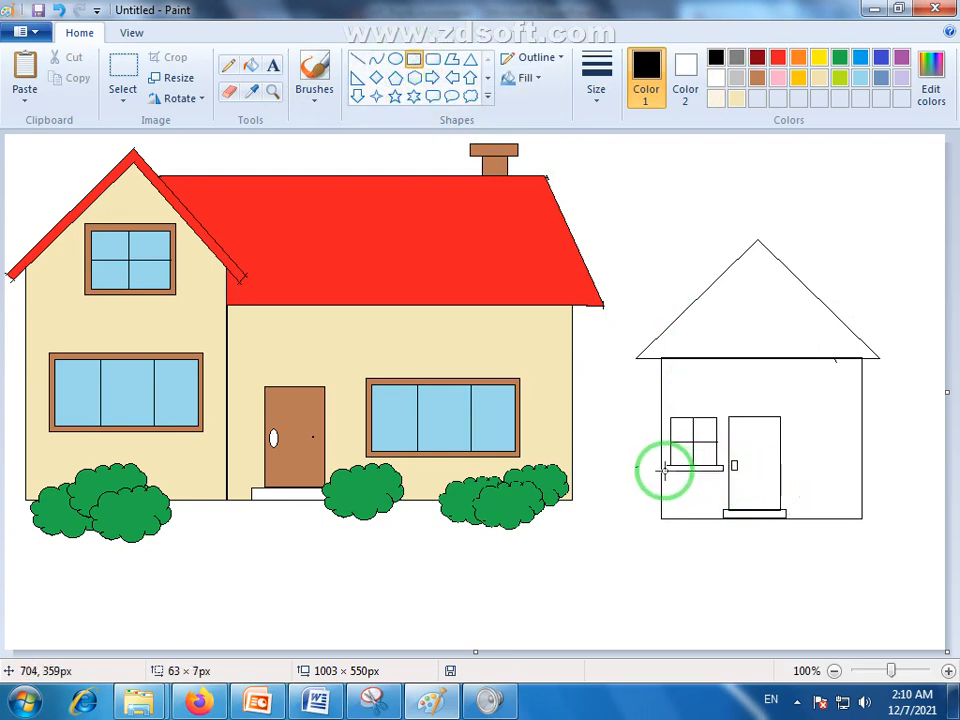
pyautogui.click(734, 580)
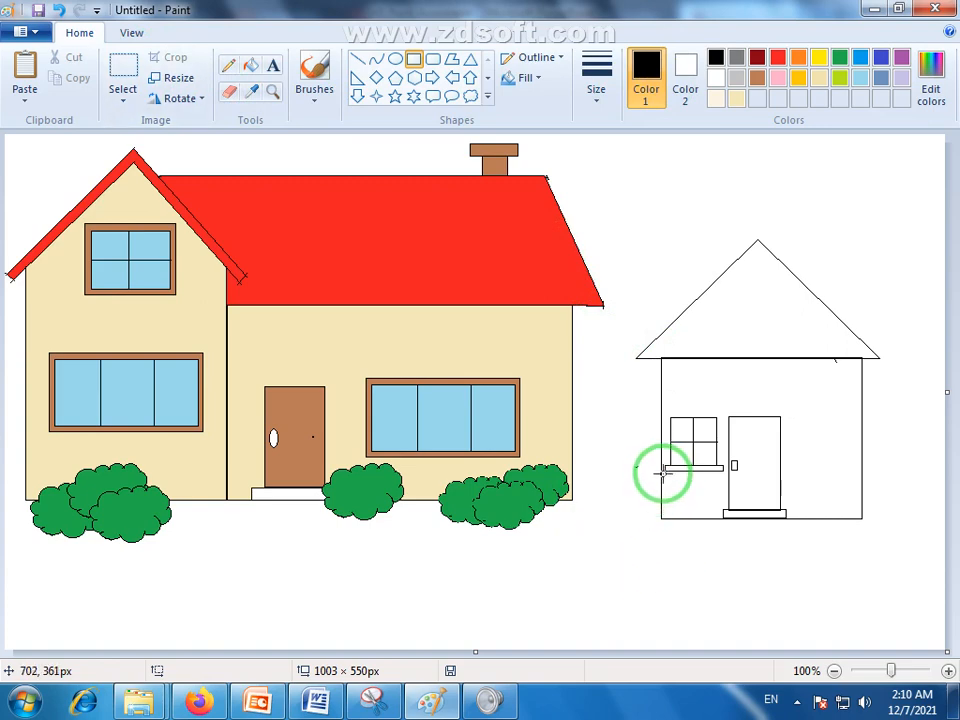
# Copy the small house's window with its sill and place the copy on the wall to the right of the door.
pyautogui.moveTo(663, 472); pyautogui.dragTo(725, 412)
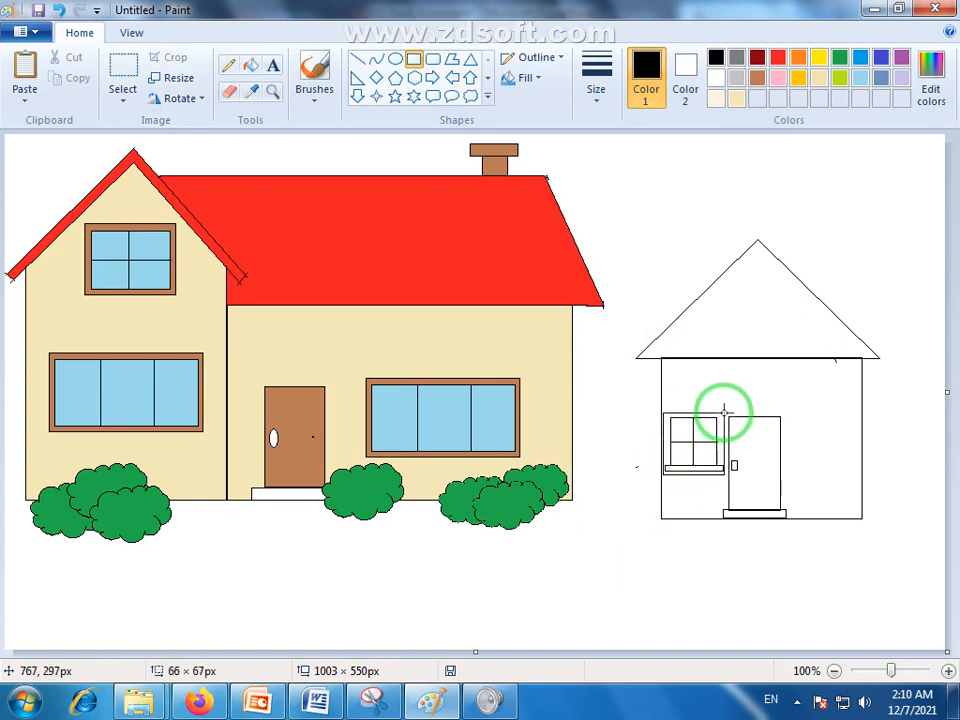
pyautogui.hotkey('ctrl', 'z')
pyautogui.click(115, 77)
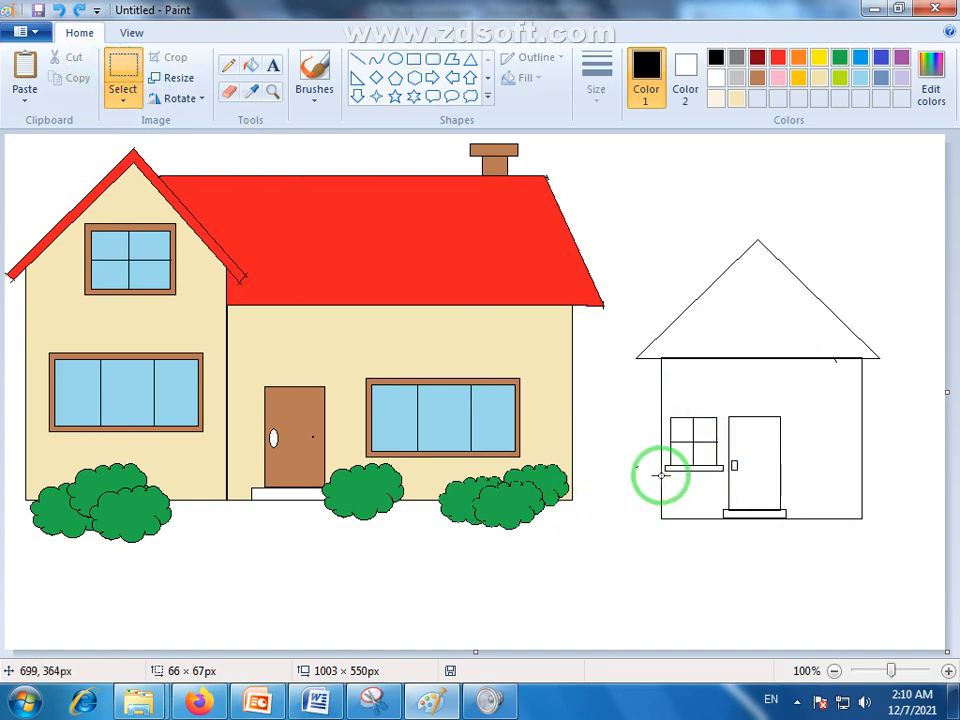
pyautogui.moveTo(663, 476); pyautogui.dragTo(724, 410)
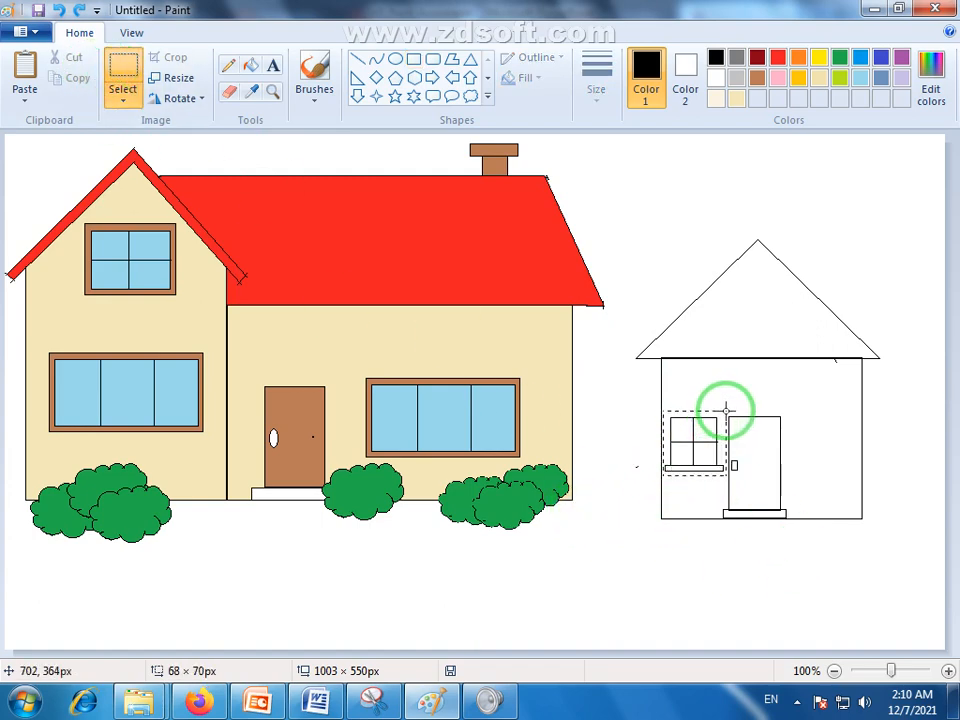
pyautogui.moveTo(688, 454); pyautogui.dragTo(812, 456)
pyautogui.click(902, 464)
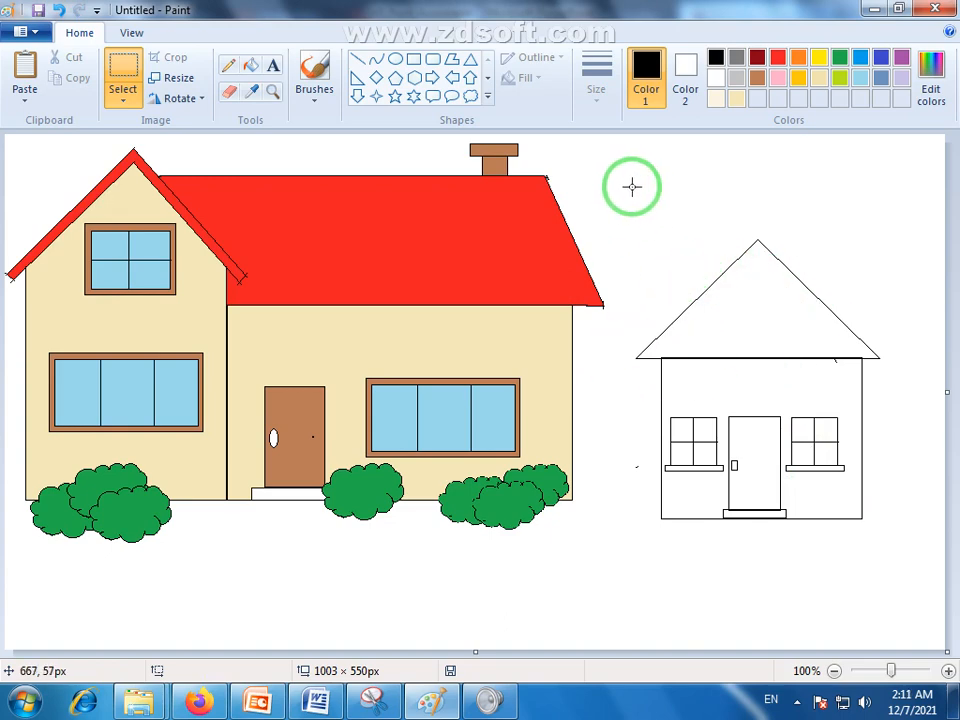
# Draw a chimney on the small roof's left slope: a cap about 44 × 9 px and two vertical sides reaching down to the slope.
pyautogui.click(413, 59)
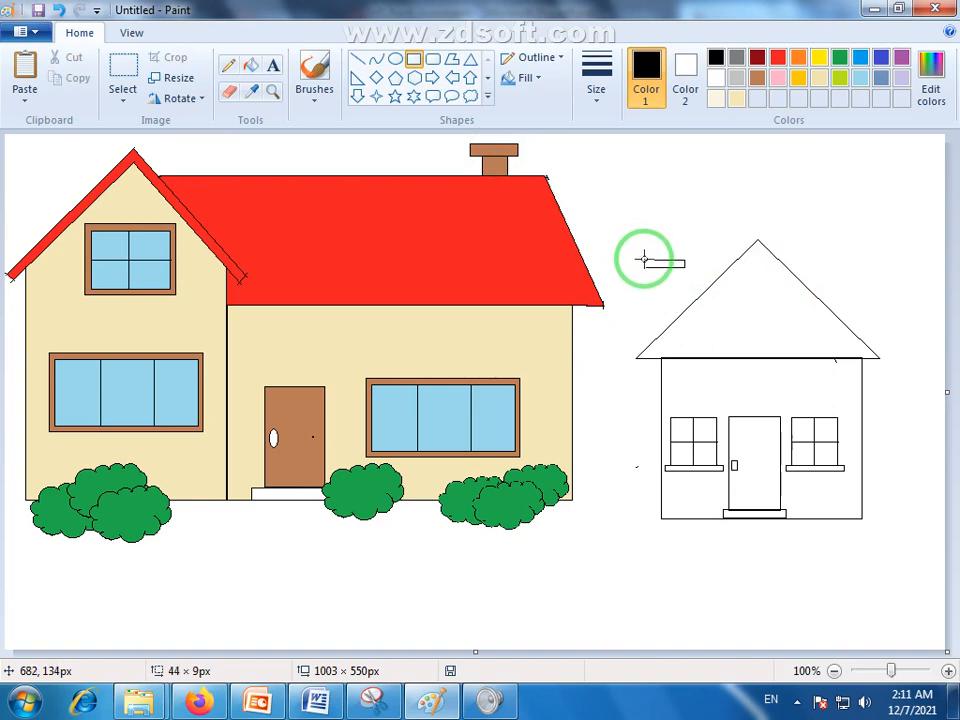
pyautogui.moveTo(644, 259); pyautogui.dragTo(643, 258)
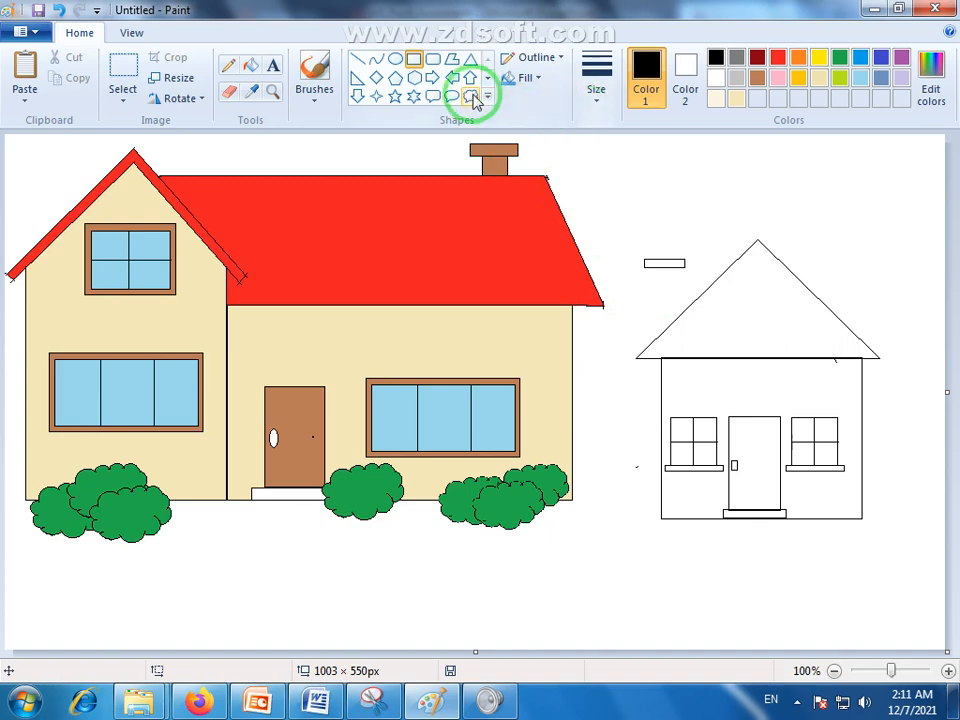
pyautogui.click(358, 62)
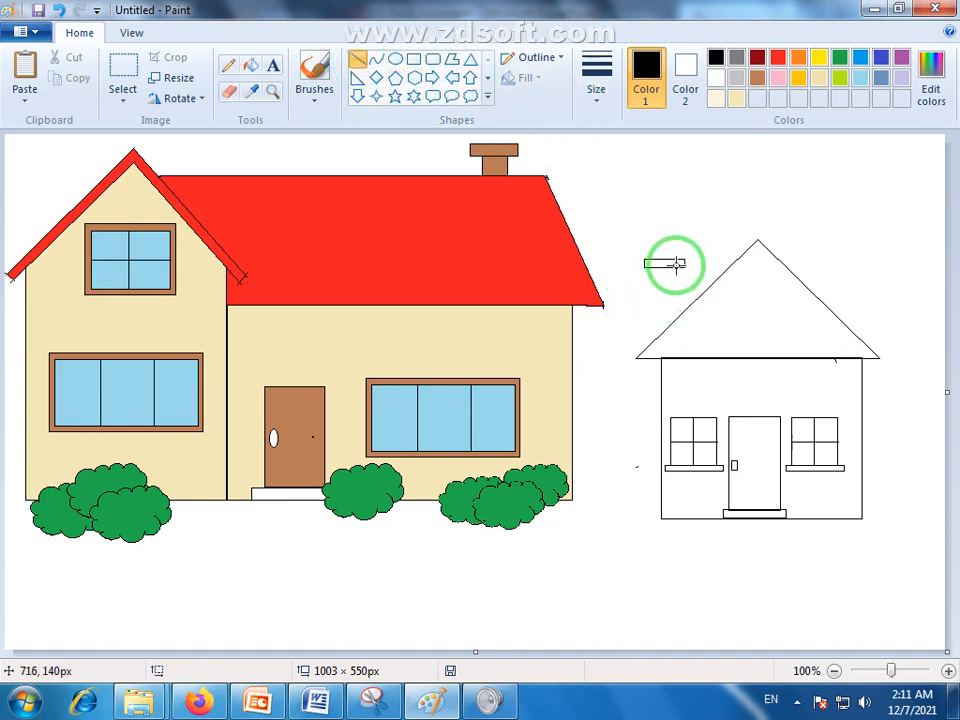
pyautogui.moveTo(677, 264); pyautogui.dragTo(677, 311)
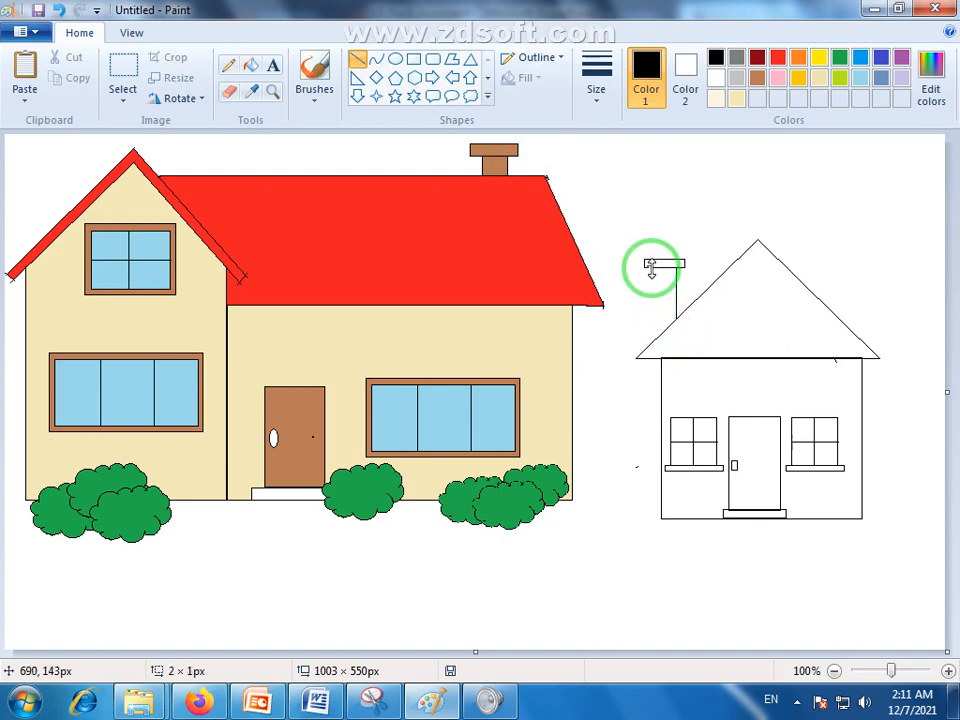
pyautogui.moveTo(628, 325); pyautogui.dragTo(627, 319)
pyautogui.moveTo(650, 263); pyautogui.dragTo(651, 333)
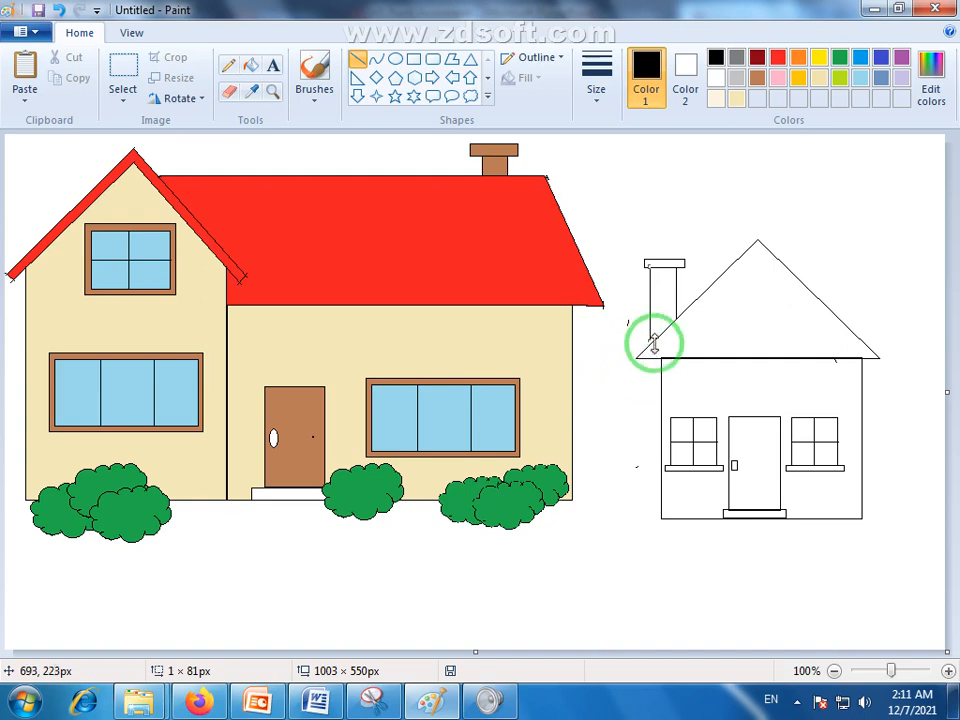
pyautogui.click(640, 322)
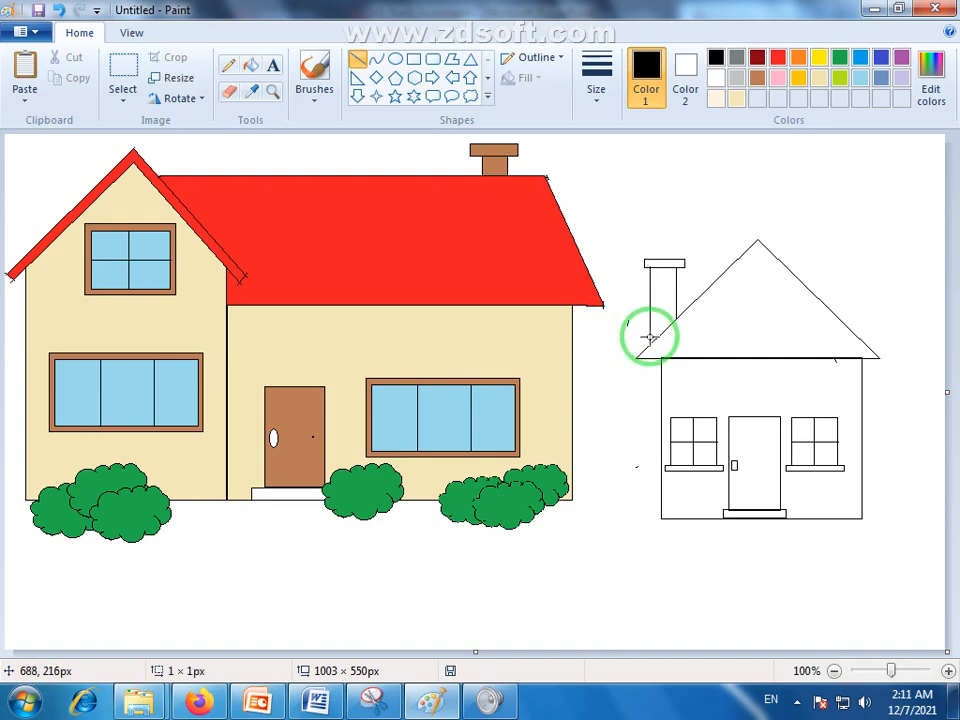
pyautogui.moveTo(651, 388); pyautogui.dragTo(655, 391)
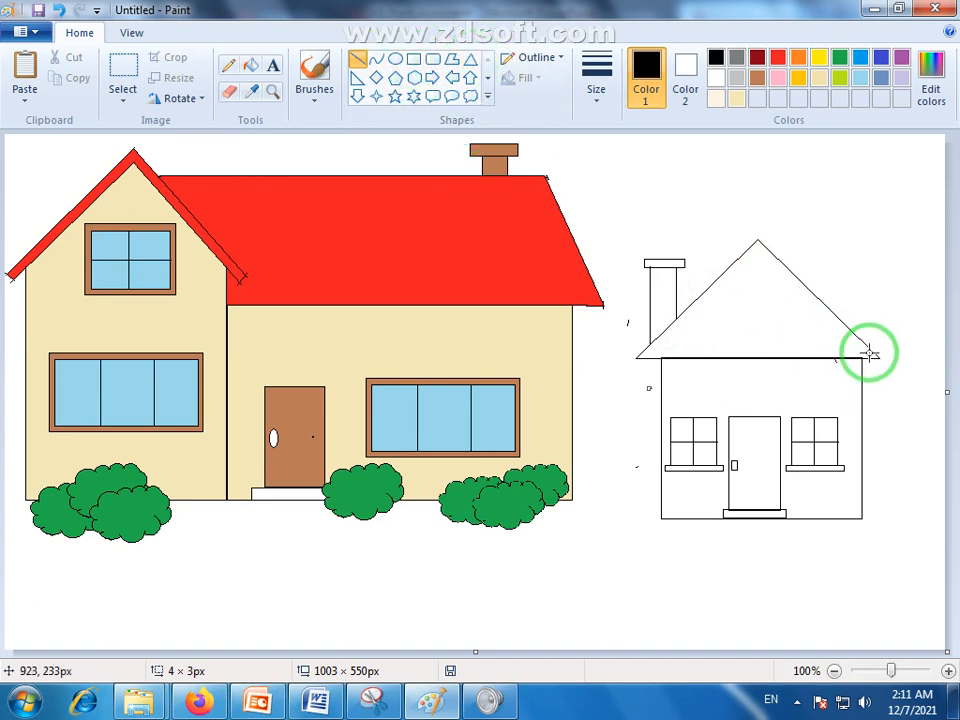
# Draw a slightly smaller triangle inside the small house's roof, leaving a narrow even border along all three edges.
pyautogui.click(469, 62)
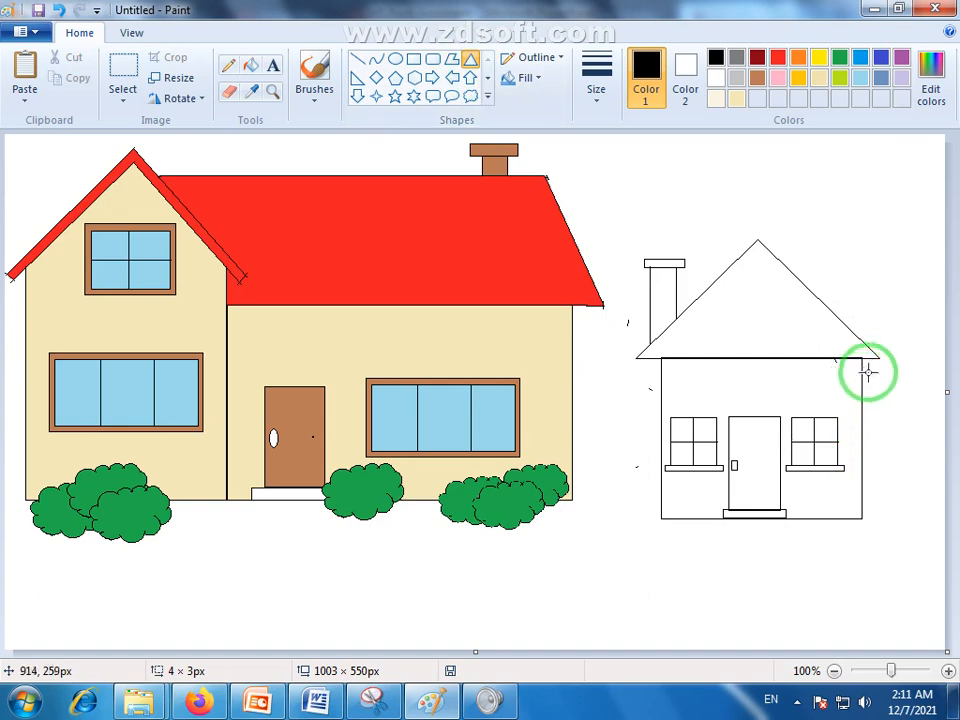
pyautogui.moveTo(867, 354); pyautogui.dragTo(649, 250)
pyautogui.hotkey('ctrl', 'z')
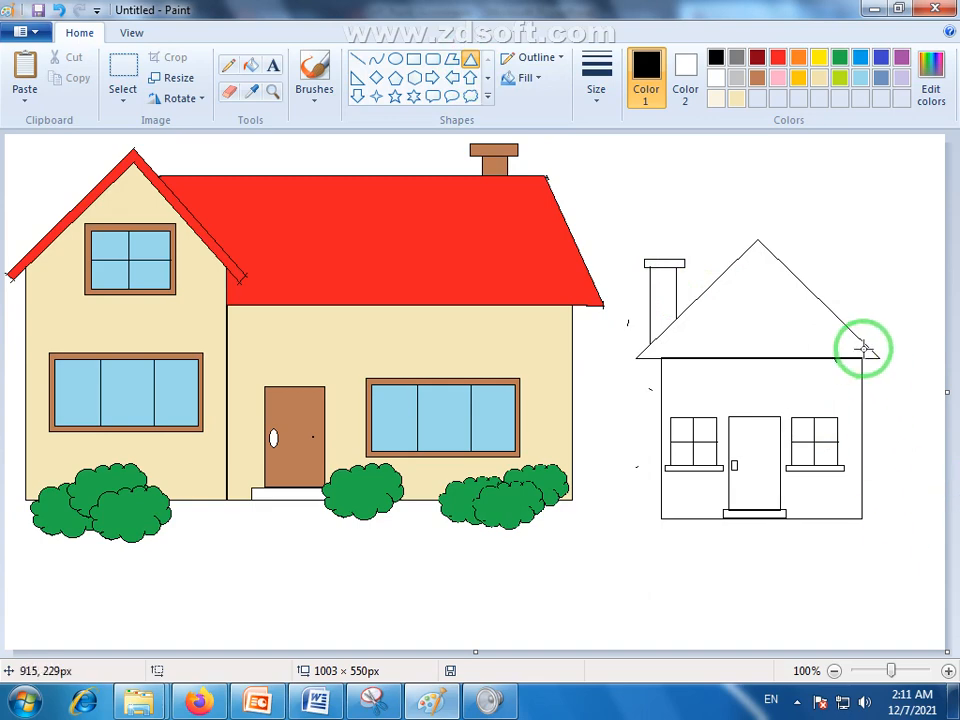
pyautogui.moveTo(866, 352); pyautogui.dragTo(649, 244)
pyautogui.click(935, 371)
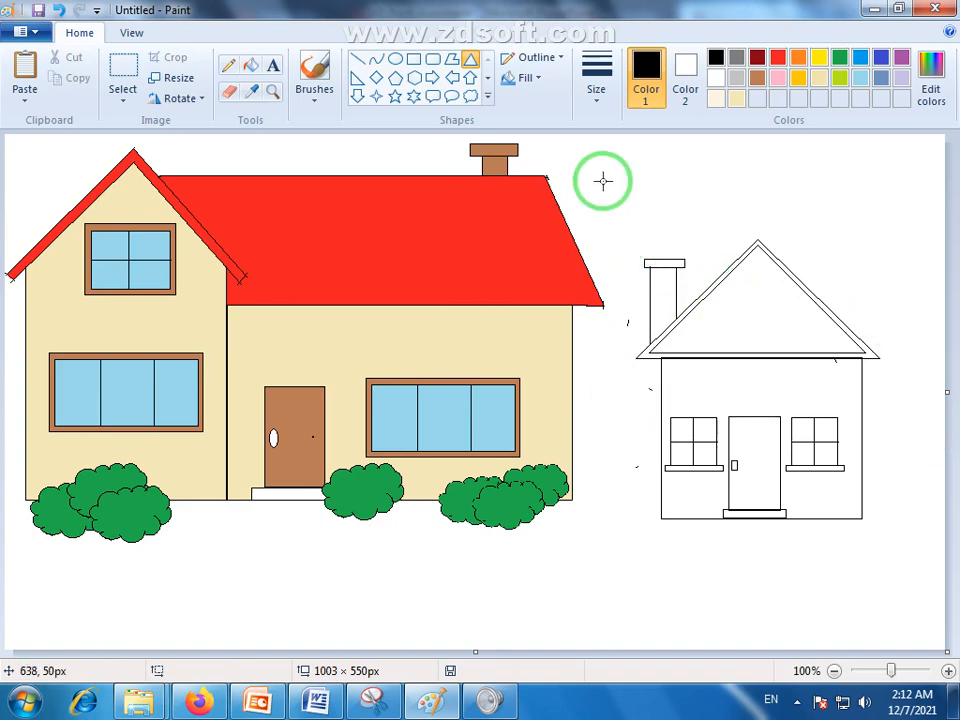
# Draw seven evenly spaced horizontal lines across the small roof's inner triangle, from its peak down to its base.
pyautogui.click(360, 59)
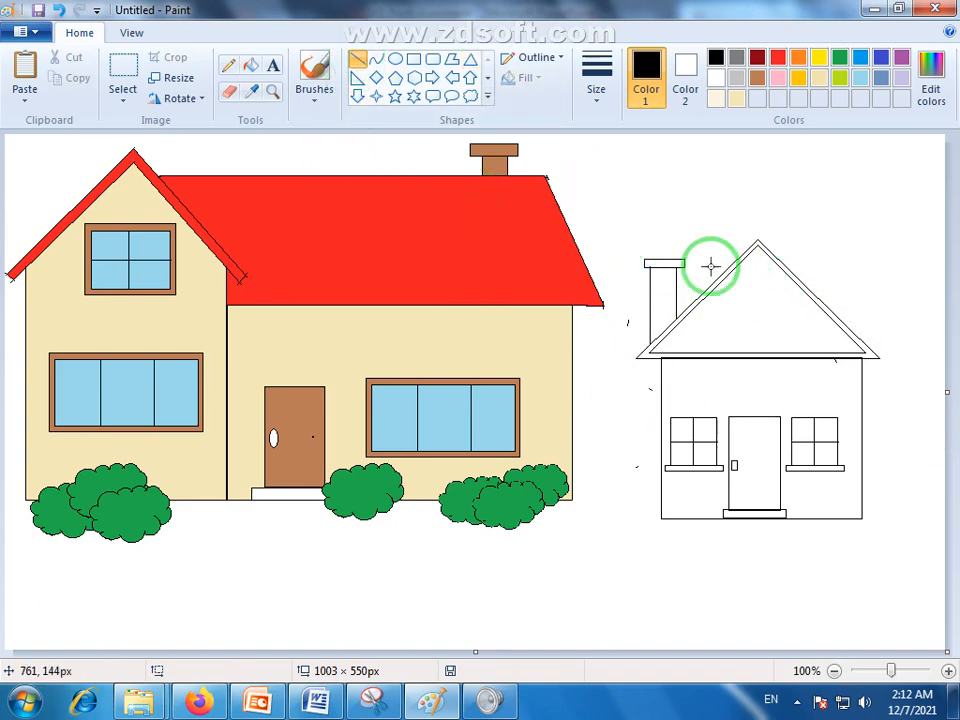
pyautogui.moveTo(744, 259)
pyautogui.mouseDown()
pyautogui.moveTo(770, 257)
pyautogui.moveTo(739, 276)
pyautogui.moveTo(734, 268)
pyautogui.moveTo(734, 280)
pyautogui.moveTo(730, 273)
pyautogui.moveTo(787, 272)
pyautogui.mouseUp()
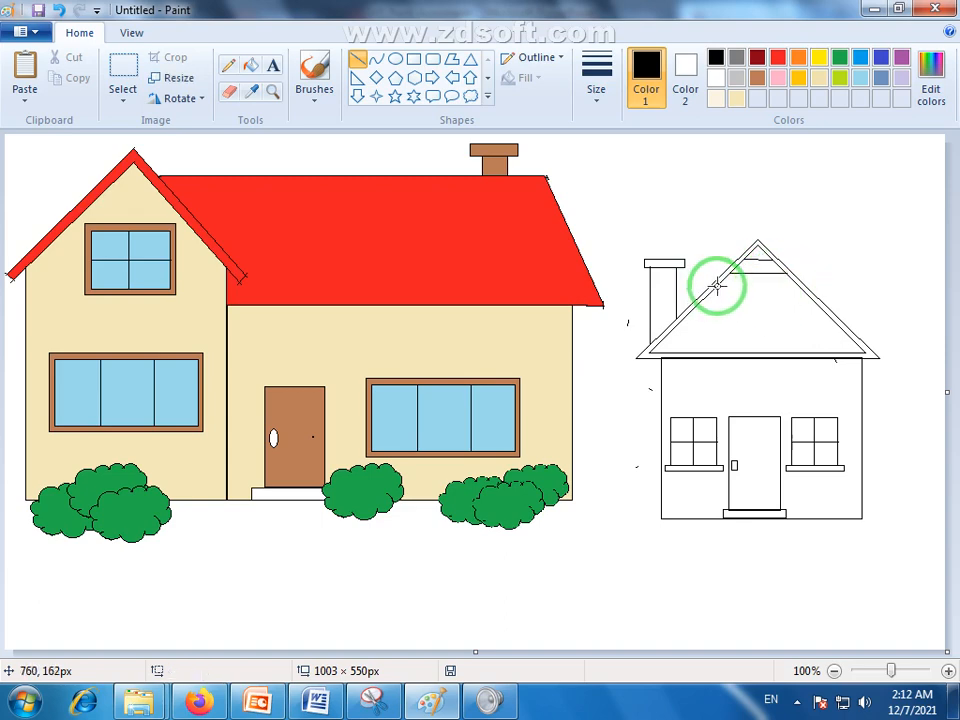
pyautogui.moveTo(713, 286); pyautogui.dragTo(799, 286)
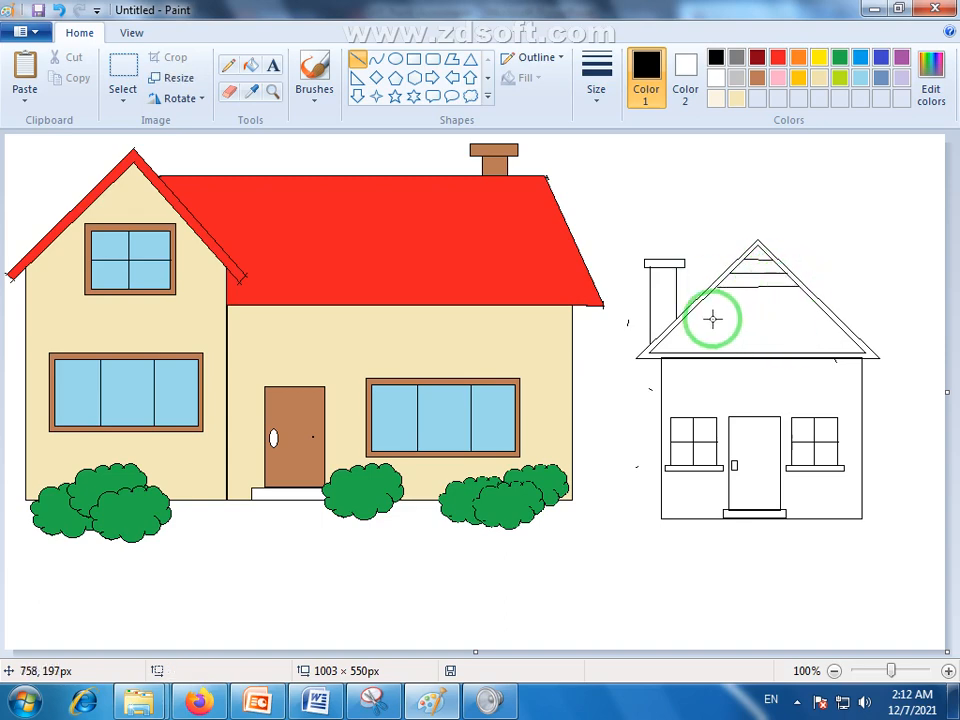
pyautogui.moveTo(705, 298); pyautogui.dragTo(808, 298)
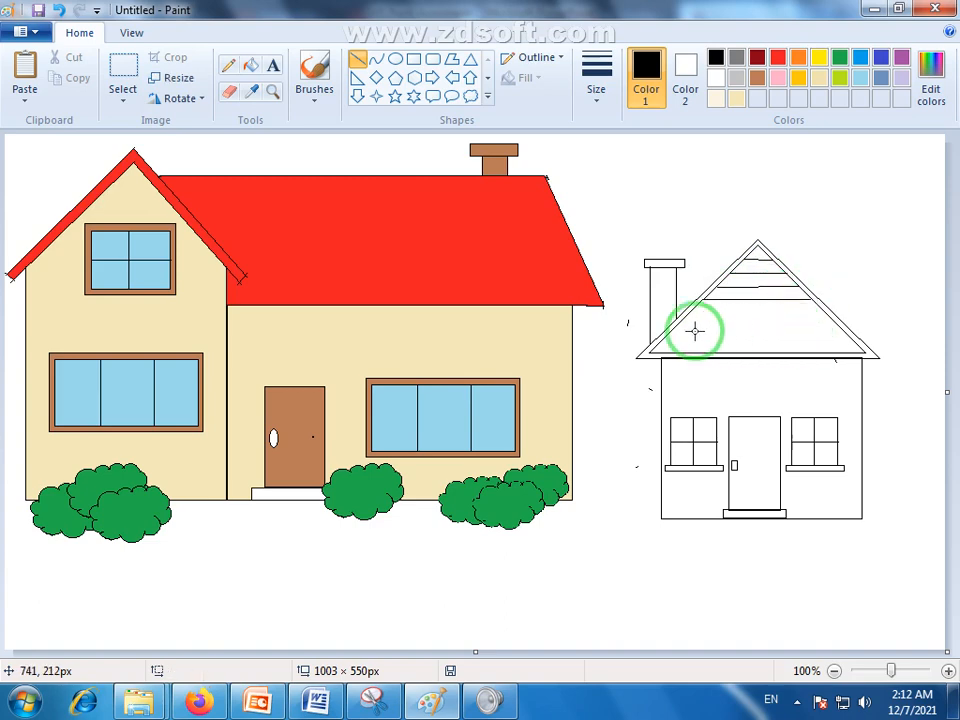
pyautogui.moveTo(690, 313); pyautogui.dragTo(828, 313)
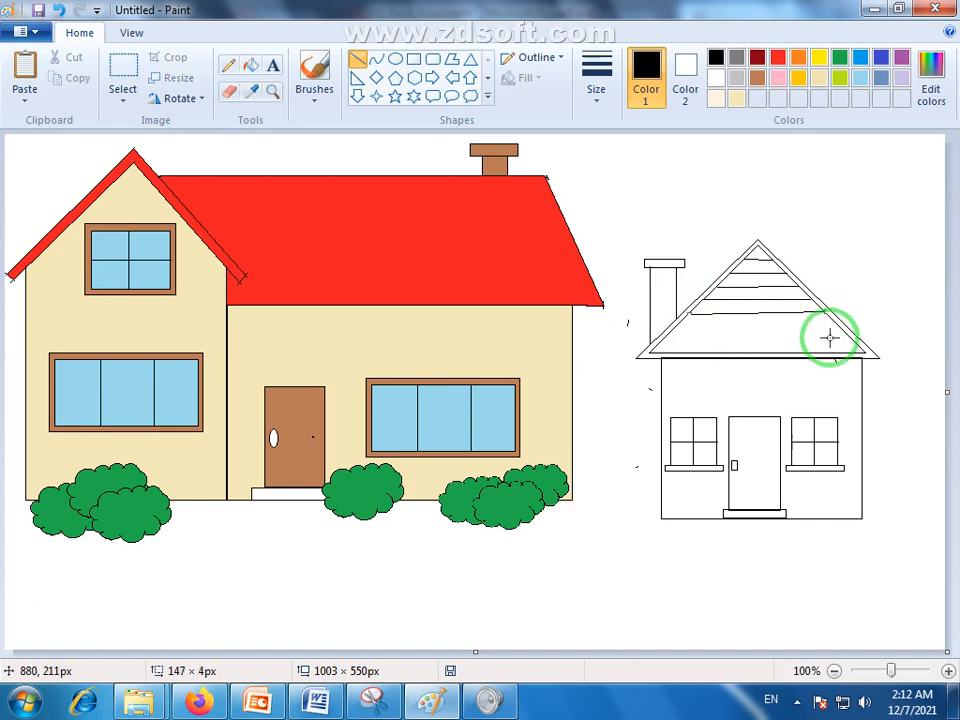
pyautogui.moveTo(691, 328); pyautogui.dragTo(834, 328)
pyautogui.moveTo(658, 342); pyautogui.dragTo(846, 338)
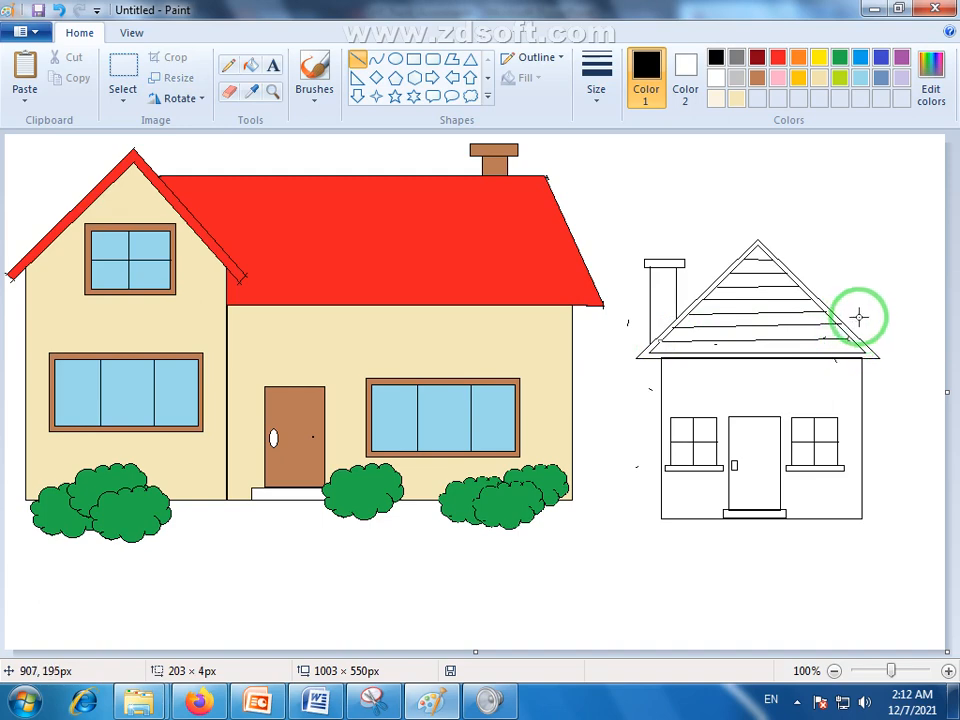
pyautogui.hotkey('ctrl', 'z')
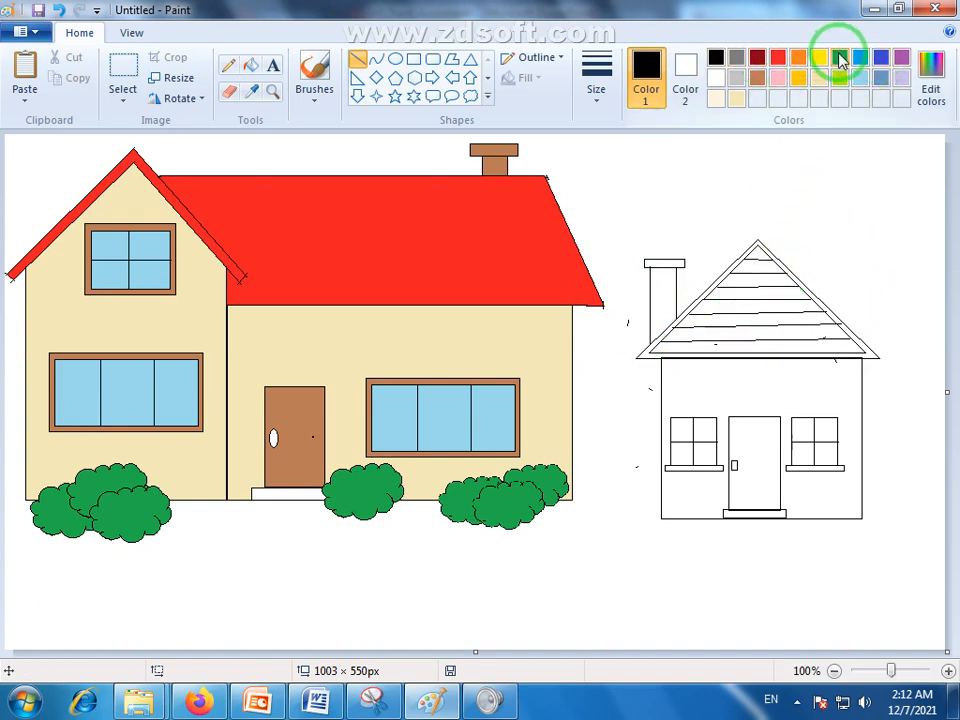
# Fill all bands of the small house's inner roof triangle with dark red and the roof's border with dark grey.
pyautogui.click(757, 58)
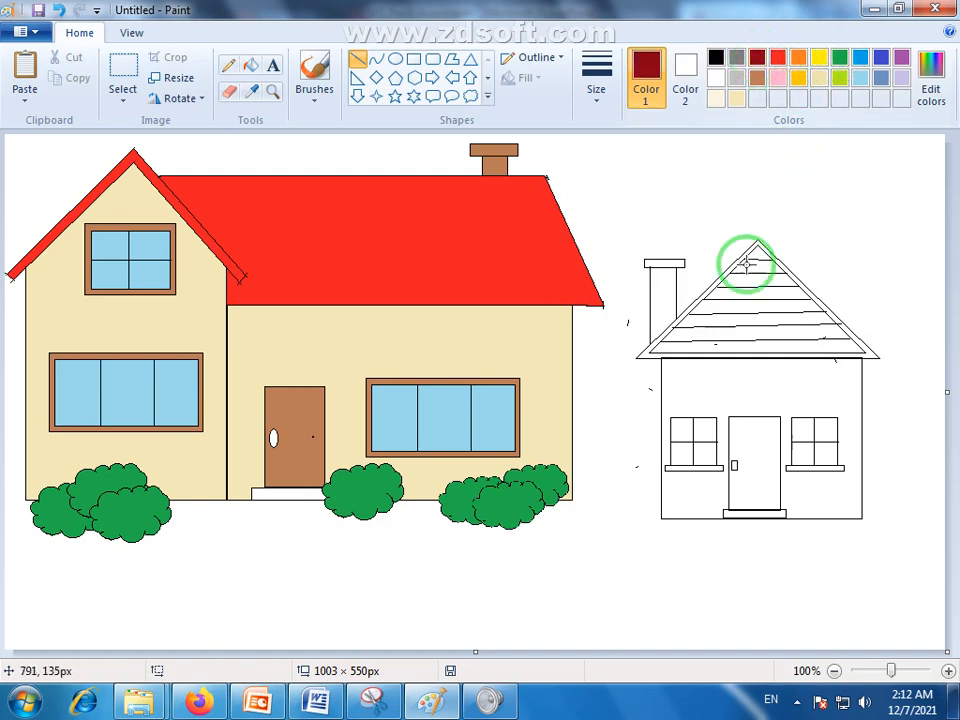
pyautogui.click(251, 66)
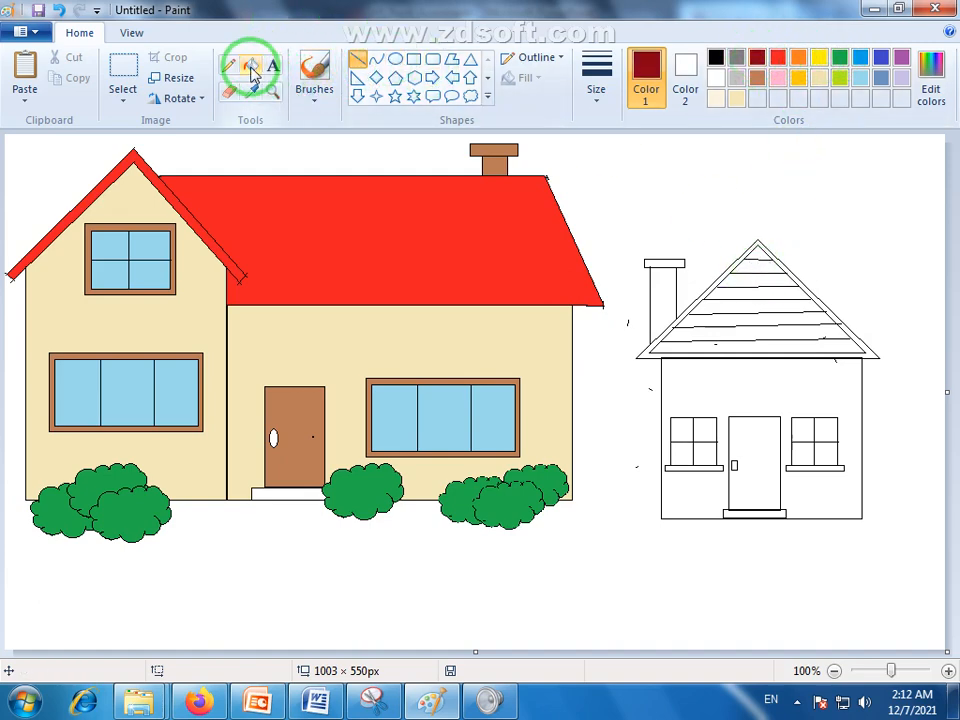
pyautogui.click(758, 256)
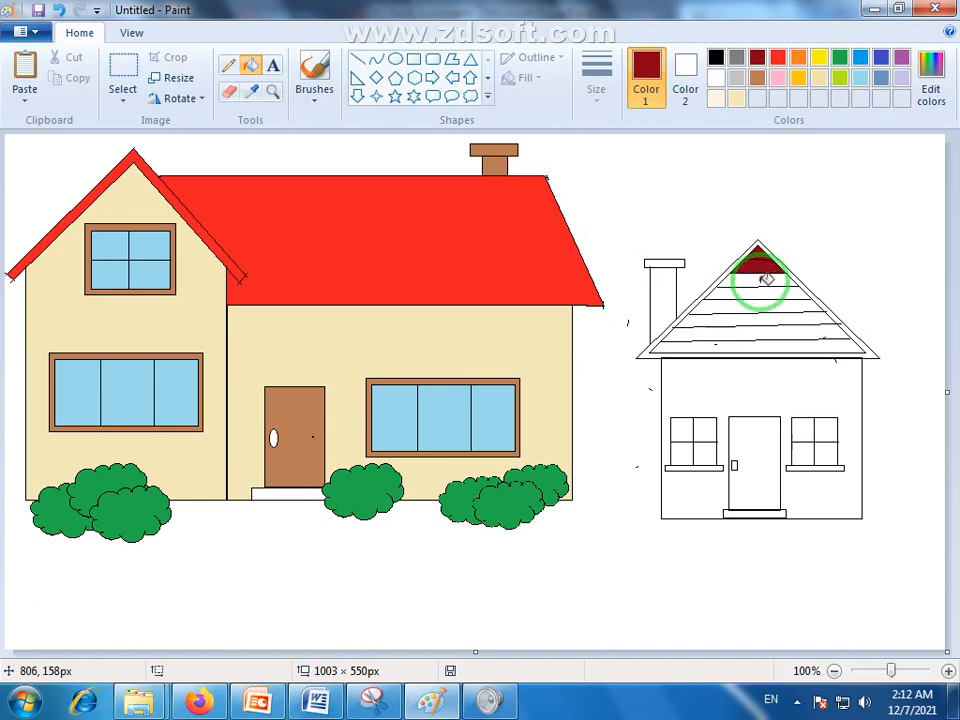
pyautogui.click(764, 276)
pyautogui.click(768, 305)
pyautogui.click(776, 293)
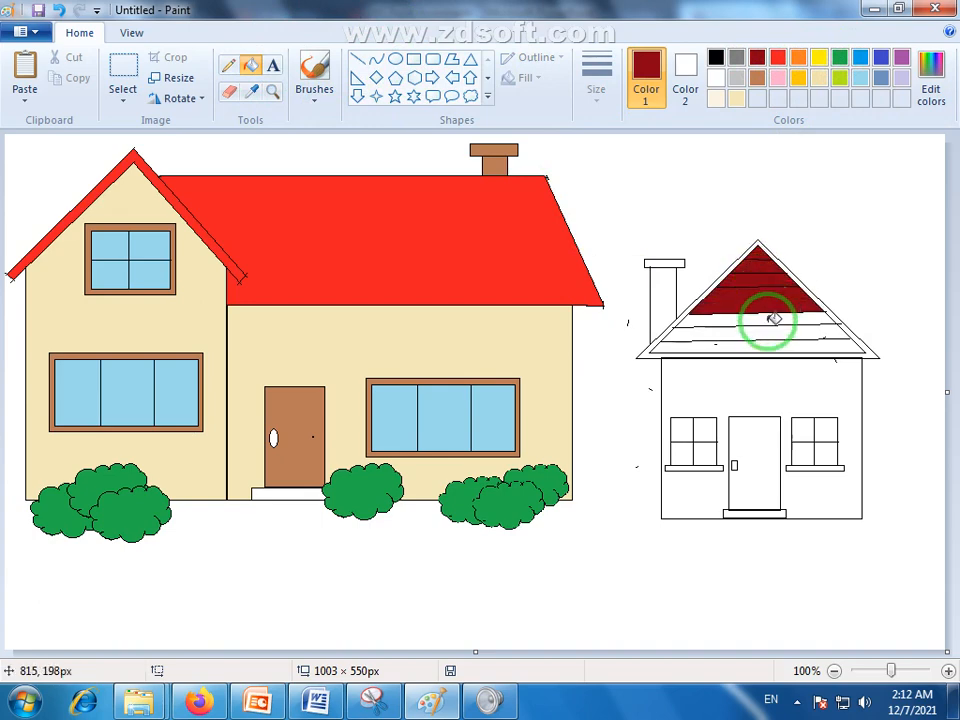
pyautogui.click(775, 317)
pyautogui.click(780, 343)
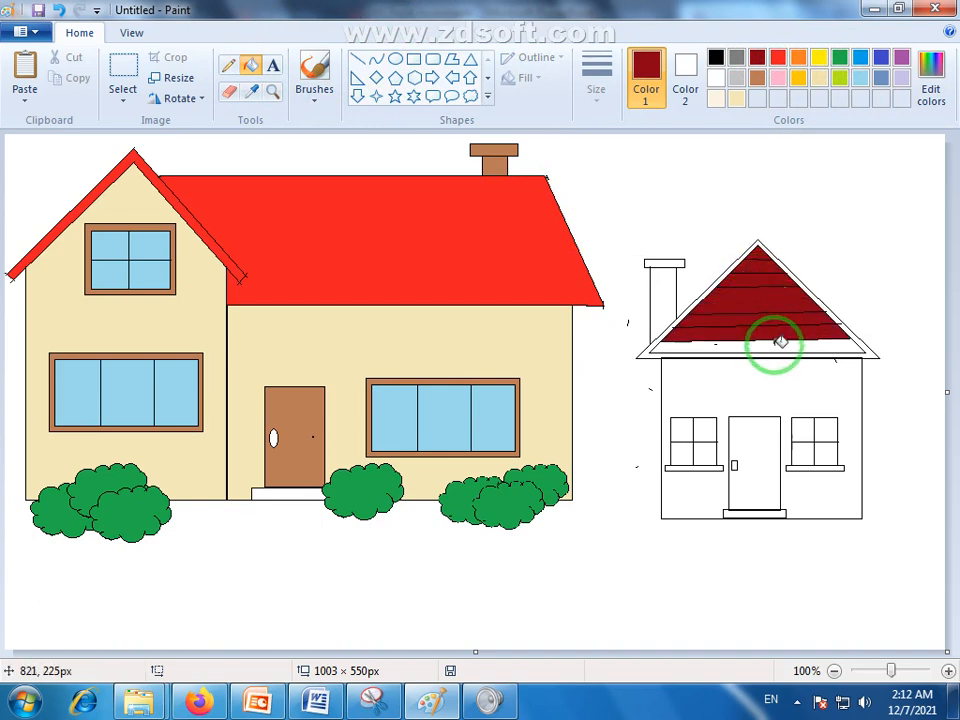
pyautogui.click(780, 342)
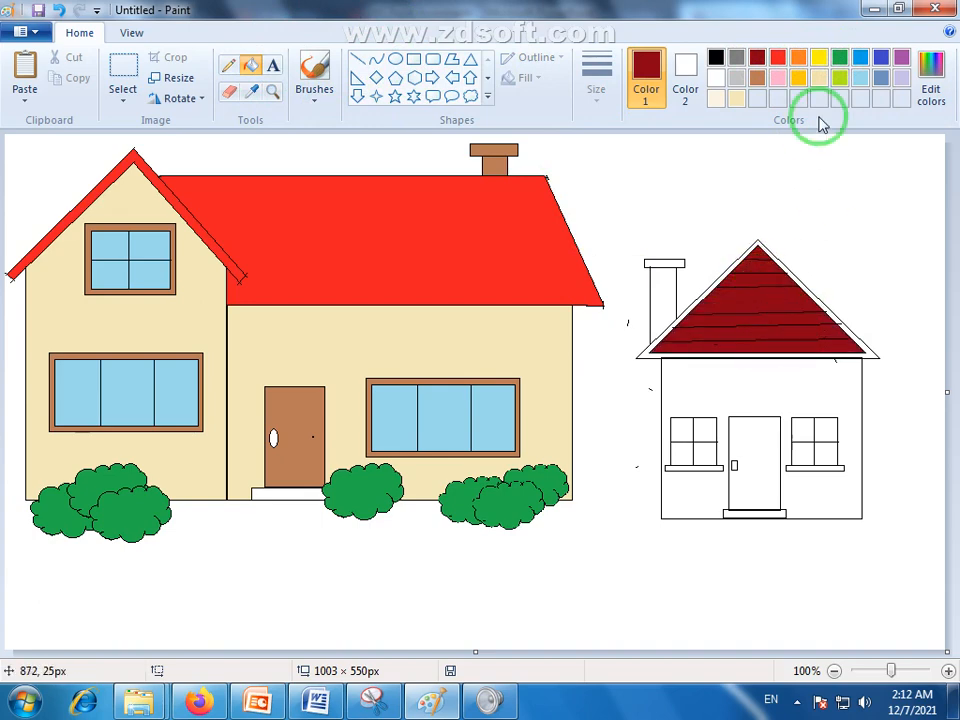
pyautogui.click(737, 62)
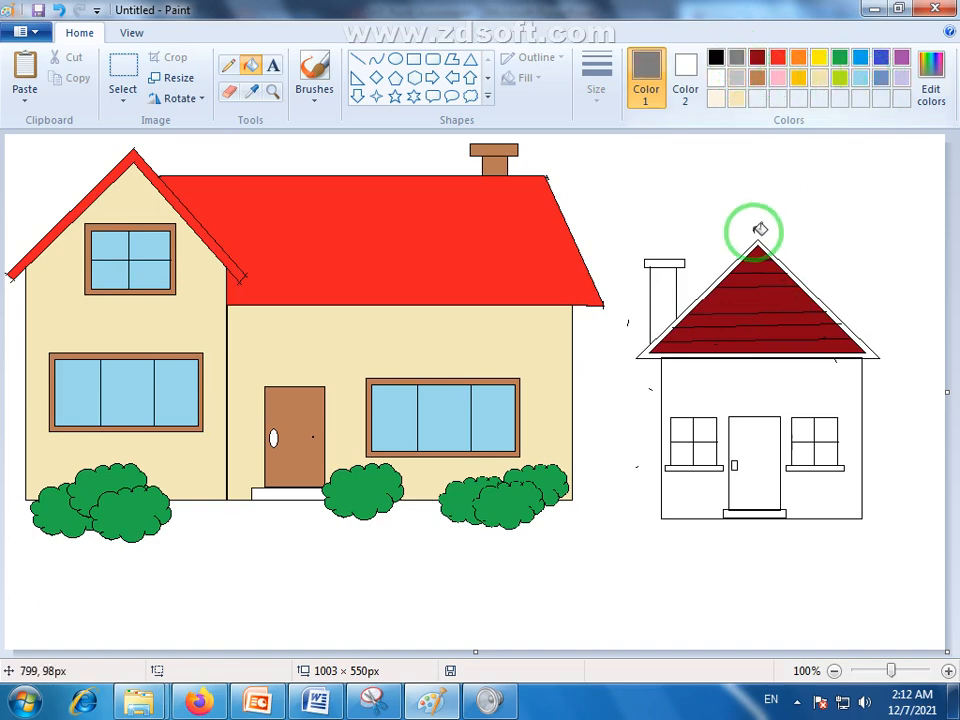
pyautogui.click(646, 356)
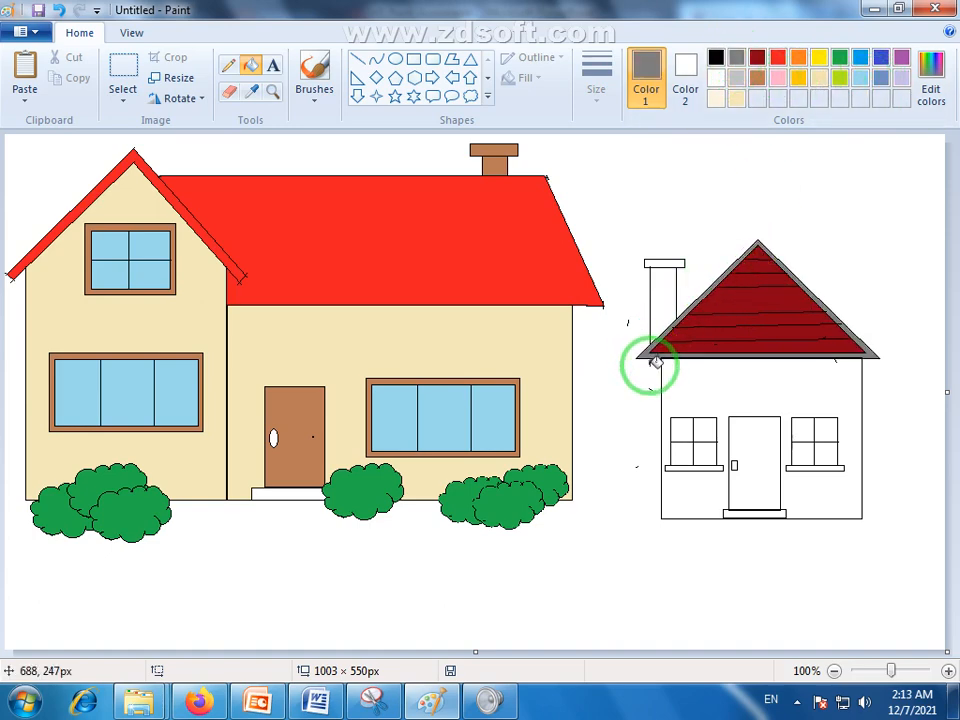
# Fill the small house's chimney with dark red.
pyautogui.click(755, 60)
pyautogui.click(656, 292)
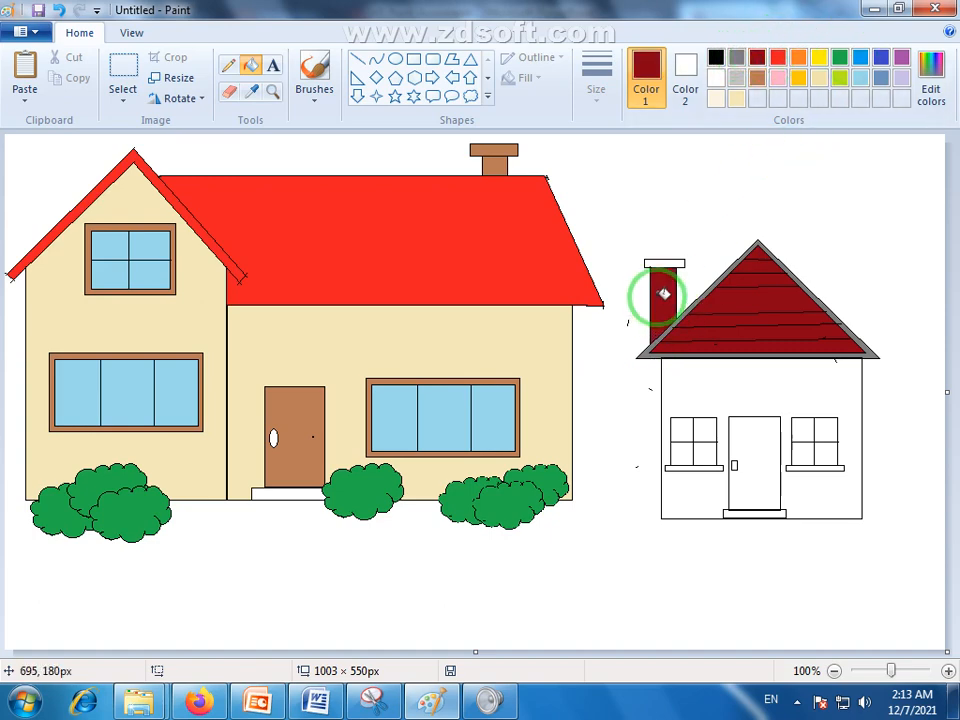
pyautogui.click(715, 78)
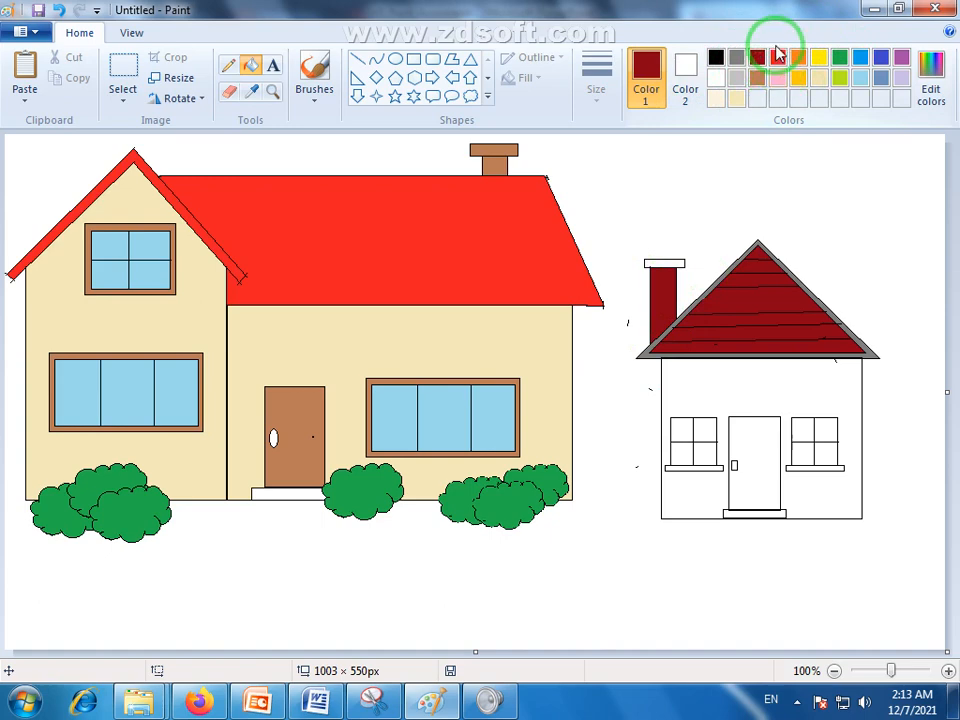
pyautogui.click(678, 263)
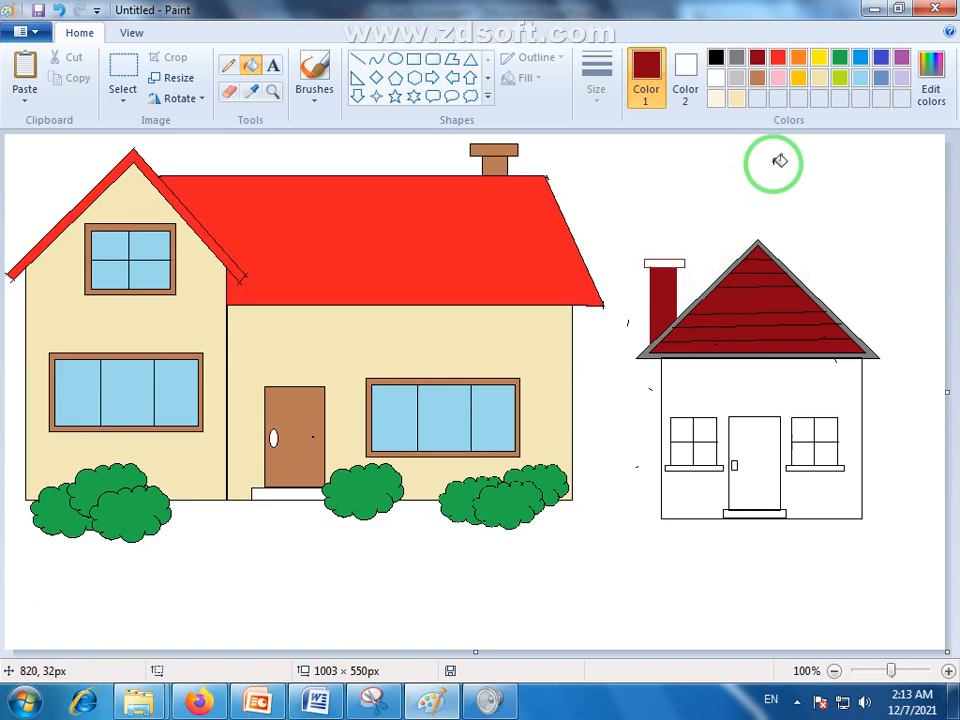
# Fill the small house's chimney body and cap with orange and its door with lime green.
pyautogui.click(798, 57)
pyautogui.click(670, 275)
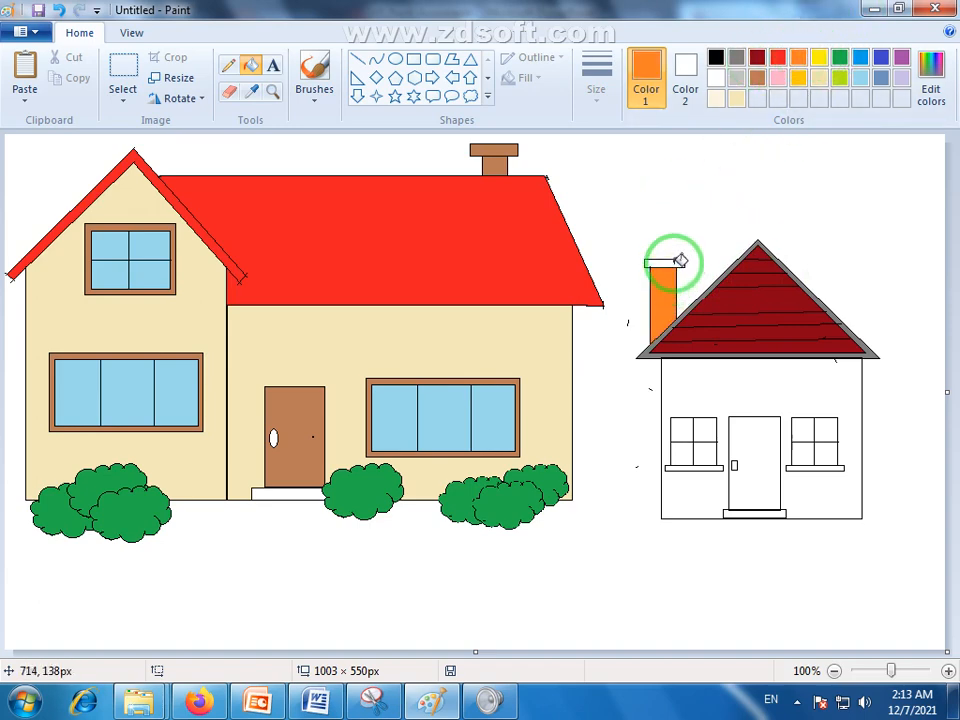
pyautogui.click(678, 262)
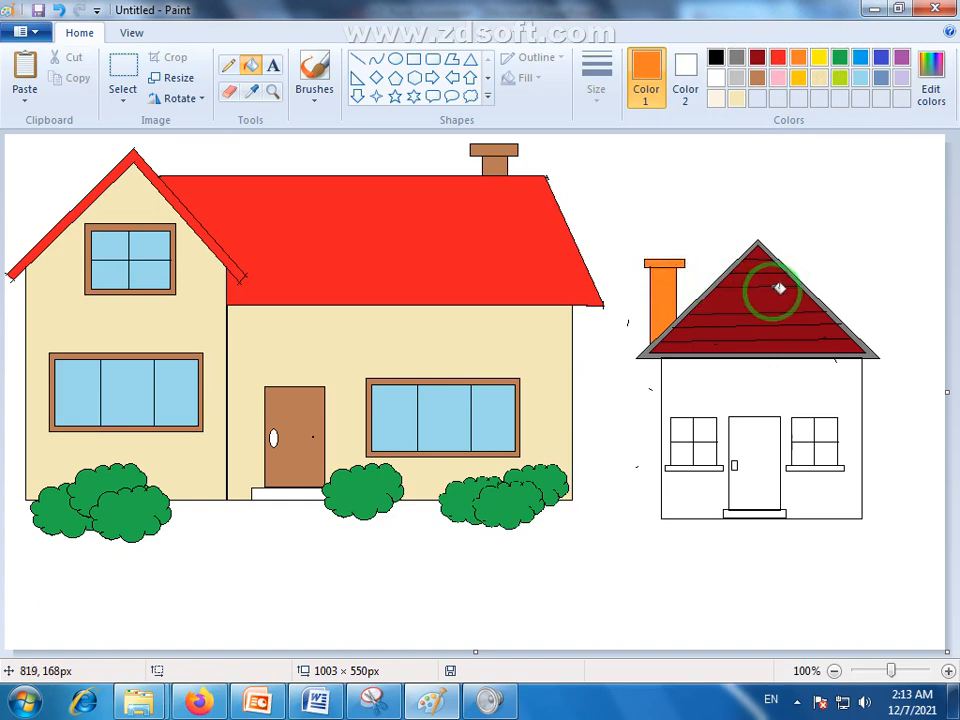
pyautogui.click(841, 78)
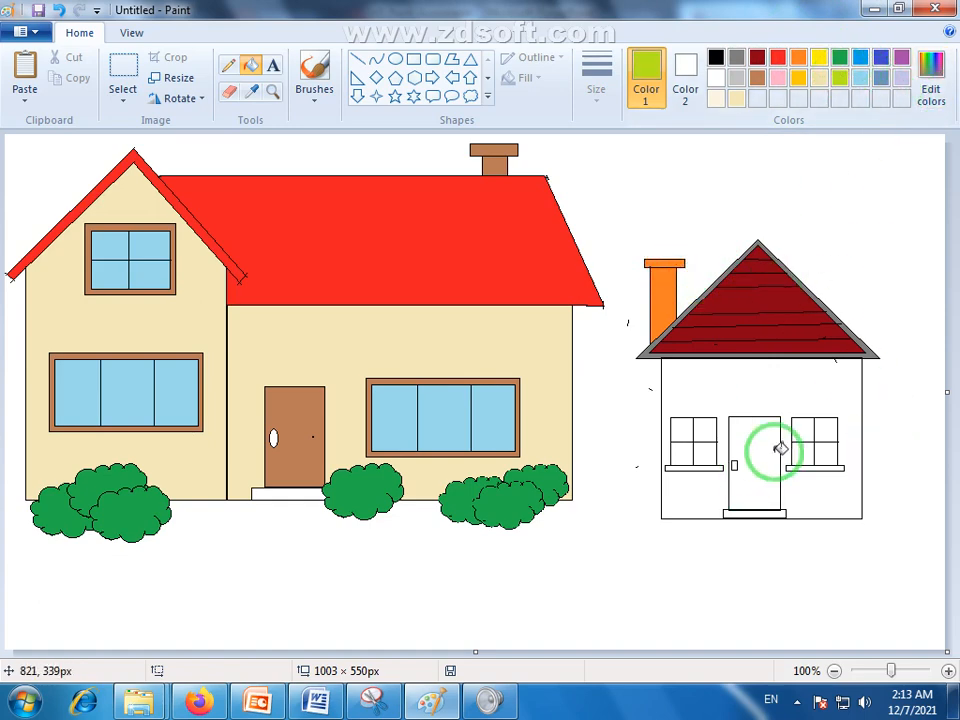
pyautogui.click(776, 451)
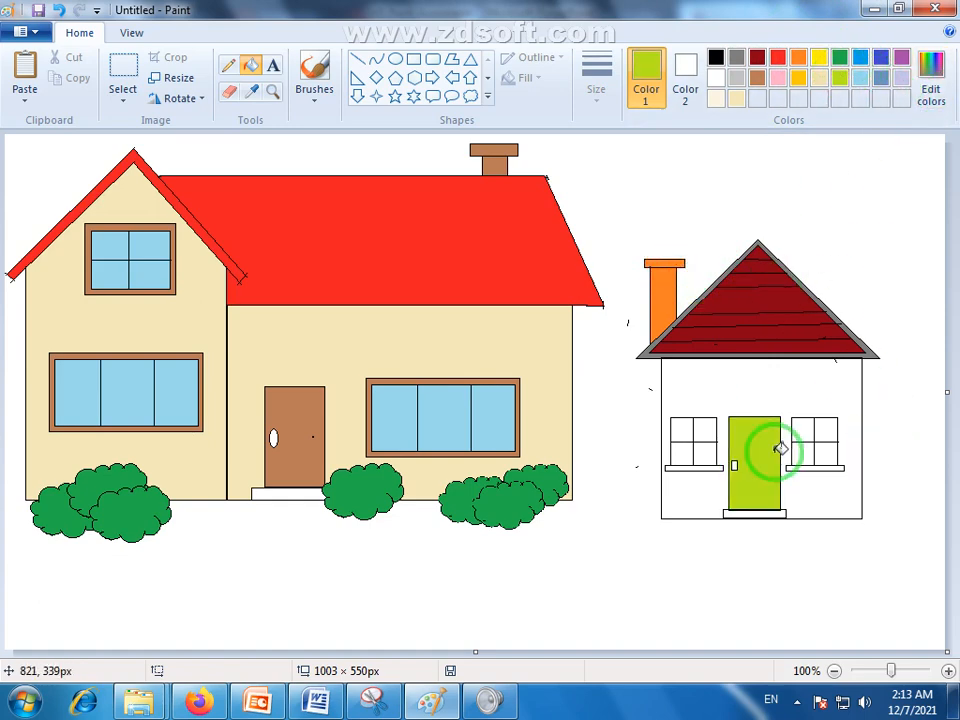
# Fill all eight panes of the small house's two windows with light blue and both window sills with brown.
pyautogui.click(858, 79)
pyautogui.click(714, 428)
pyautogui.click(684, 430)
pyautogui.click(686, 453)
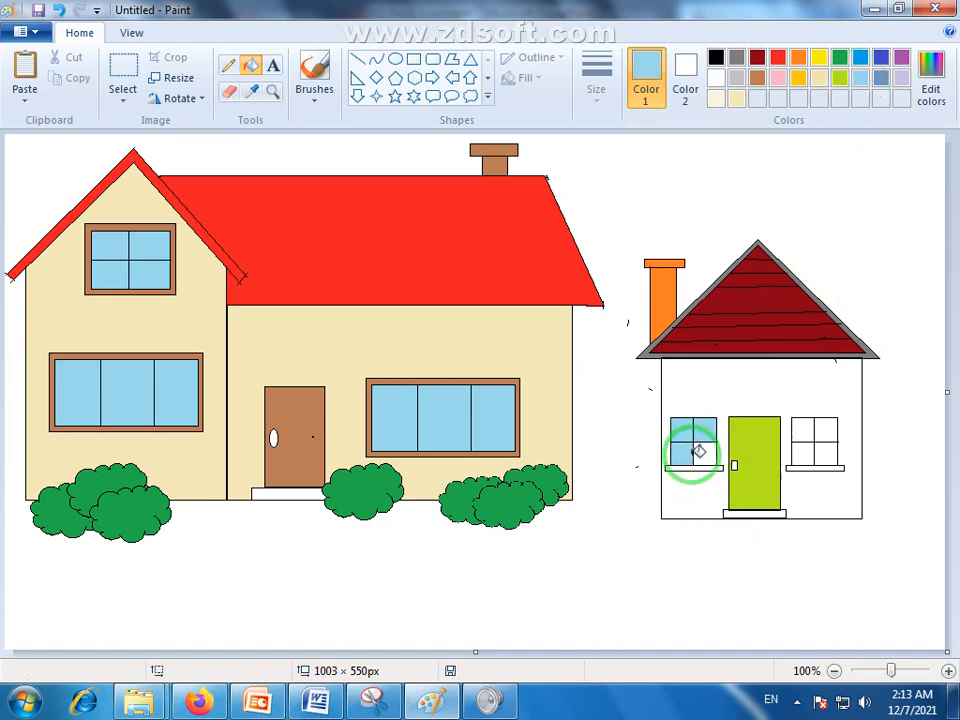
pyautogui.click(705, 453)
pyautogui.click(809, 427)
pyautogui.click(828, 428)
pyautogui.click(827, 448)
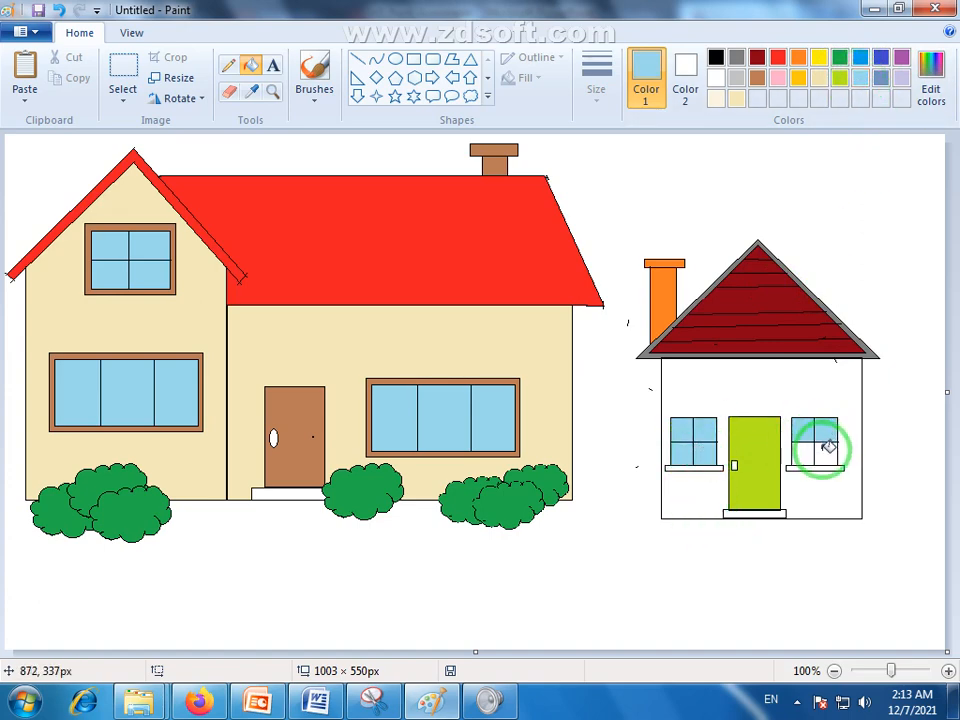
pyautogui.click(807, 454)
pyautogui.click(758, 79)
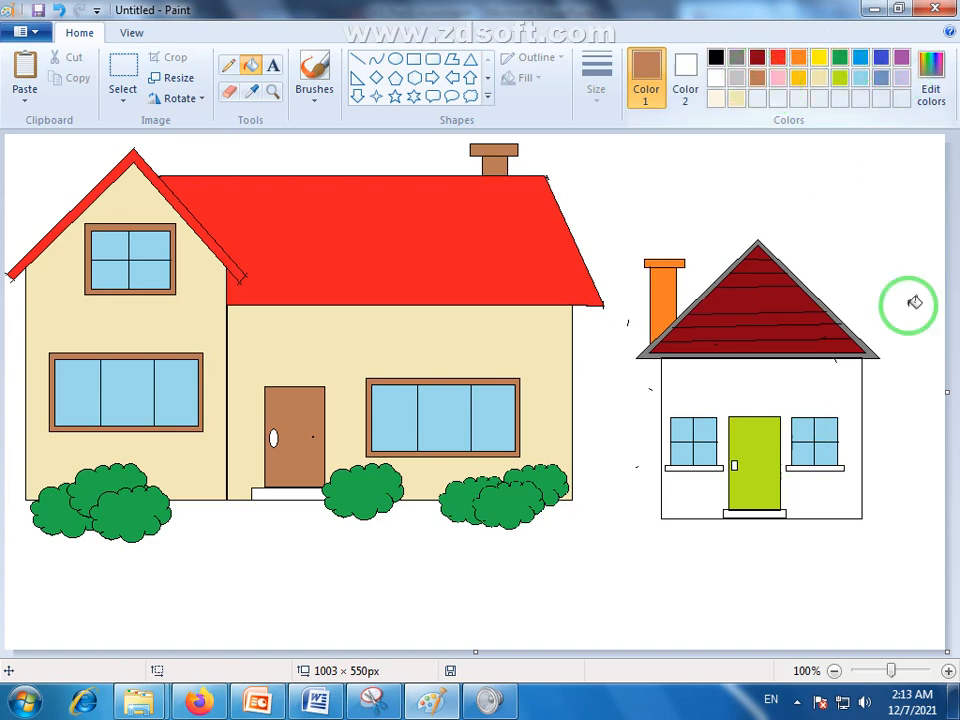
pyautogui.click(840, 467)
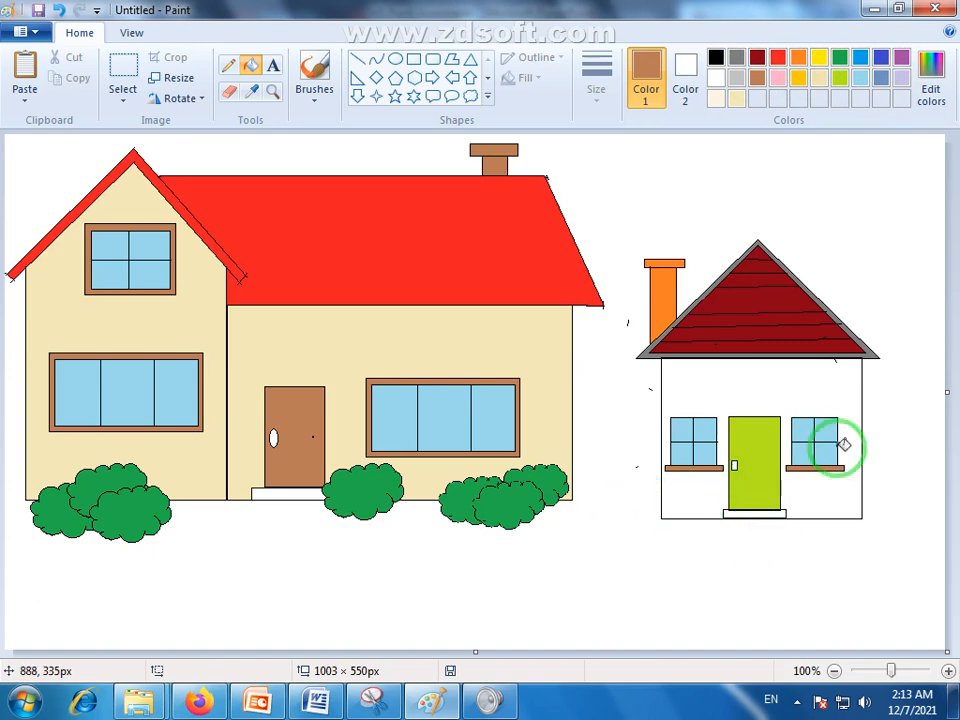
# Draw a black-outlined rectangle about 177 × 29 px on the small house's wall between the roof and the windows.
pyautogui.click(412, 59)
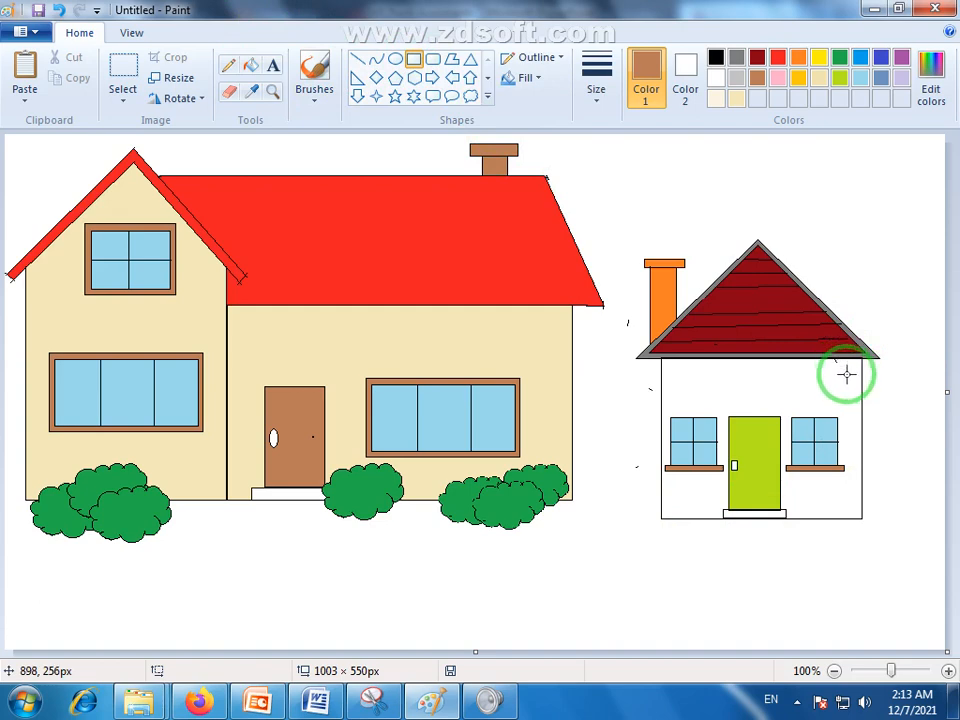
pyautogui.moveTo(844, 371); pyautogui.dragTo(680, 397)
pyautogui.click(716, 59)
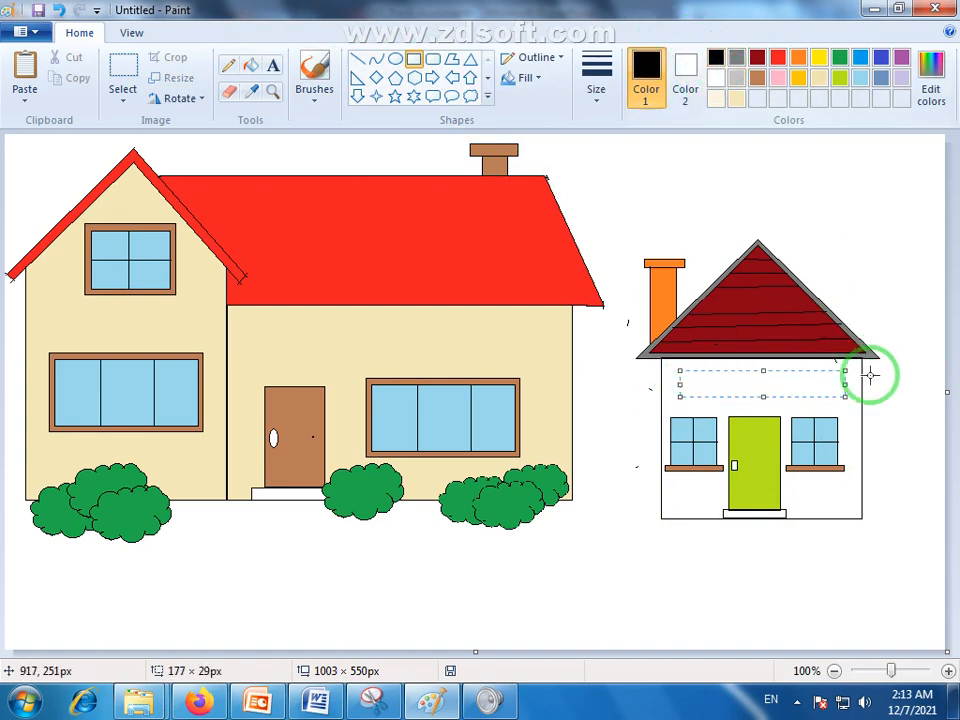
pyautogui.click(899, 371)
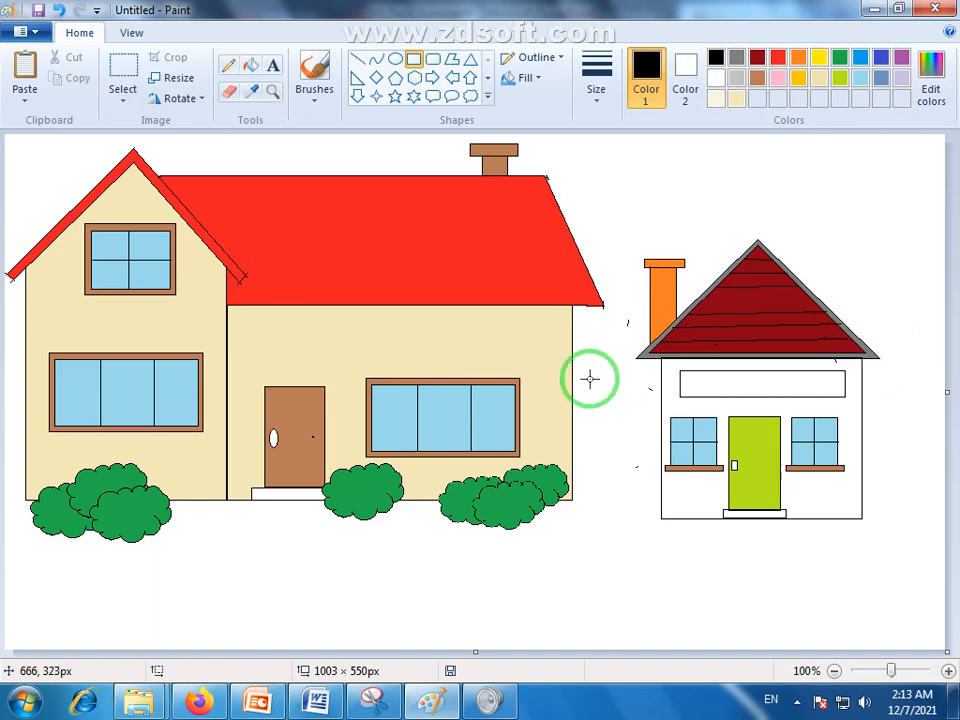
# Draw a cloud-shaped bush about 45 × 38 px between the two houses, erase its callout tail and fill it with green.
pyautogui.click(467, 96)
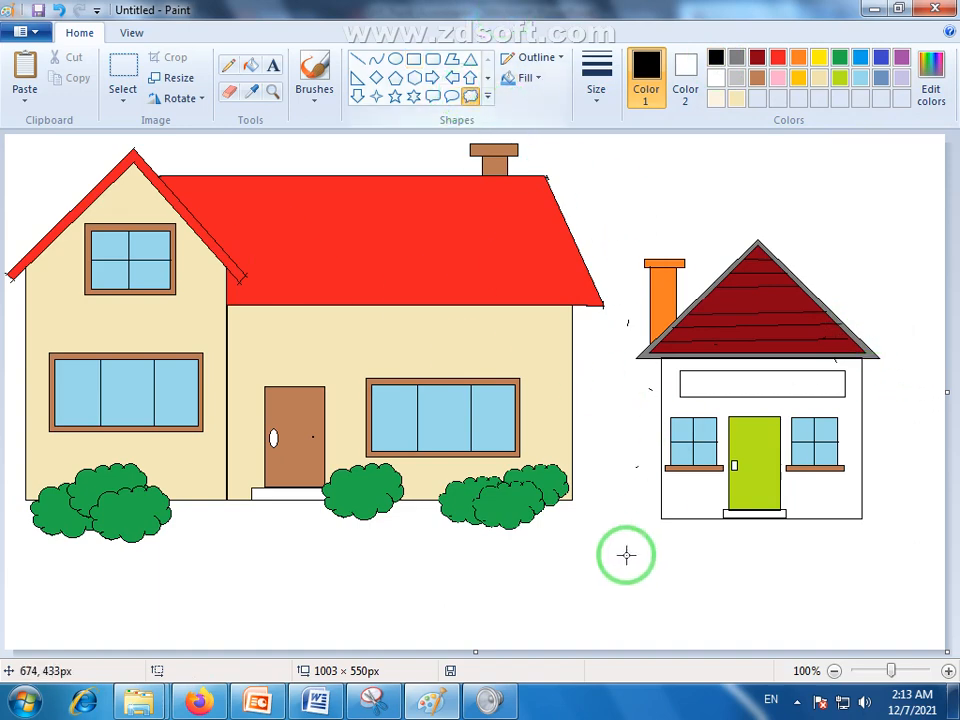
pyautogui.moveTo(598, 540); pyautogui.dragTo(636, 572)
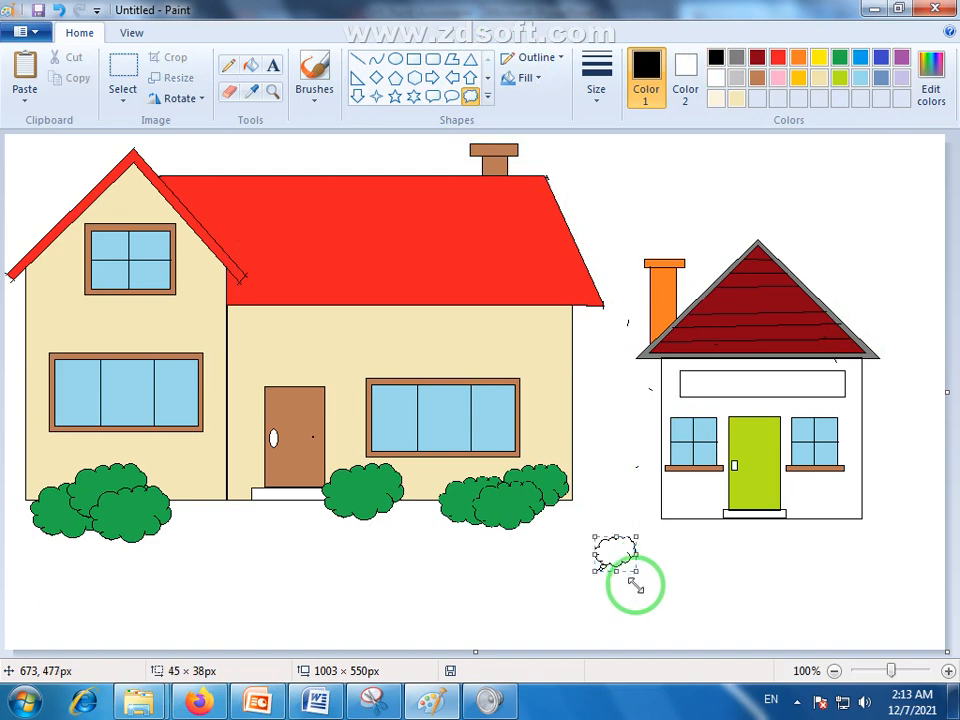
pyautogui.click(230, 92)
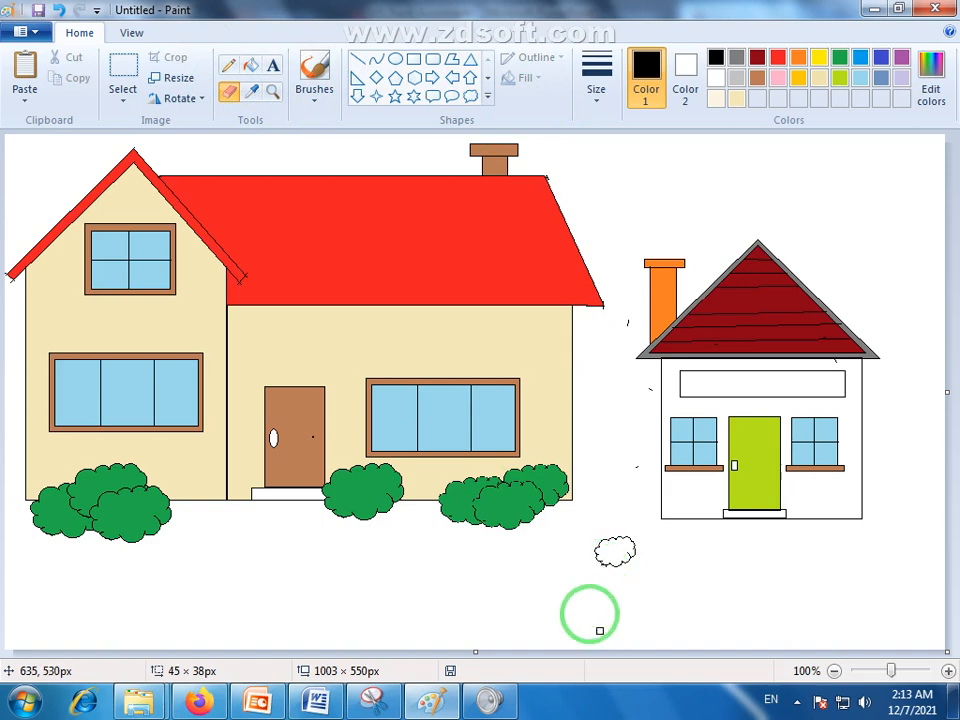
pyautogui.click(838, 60)
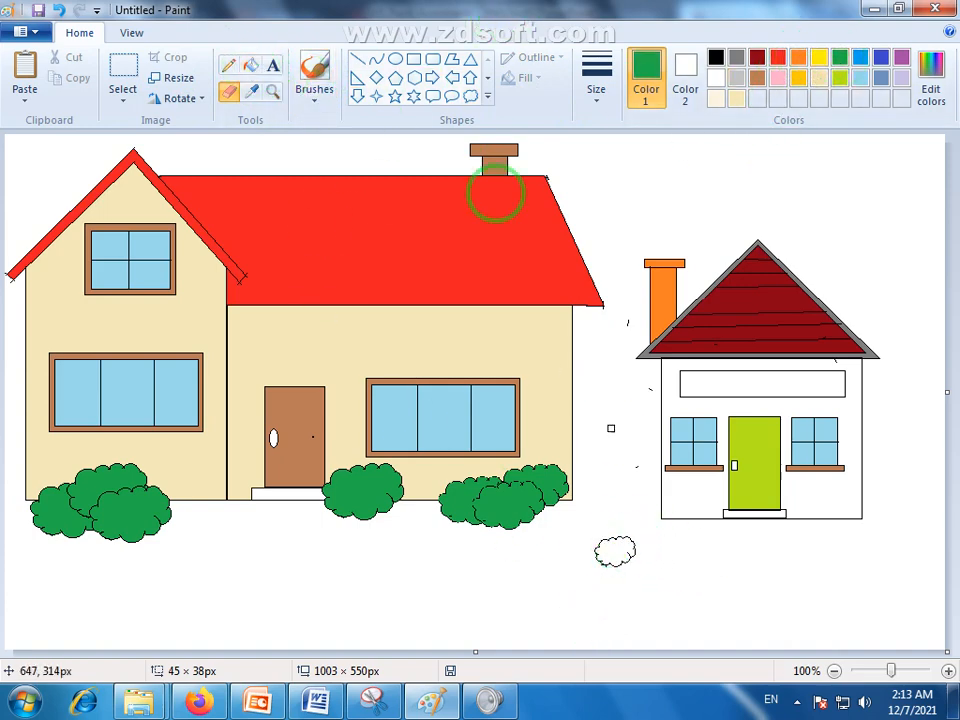
pyautogui.click(245, 68)
pyautogui.click(613, 550)
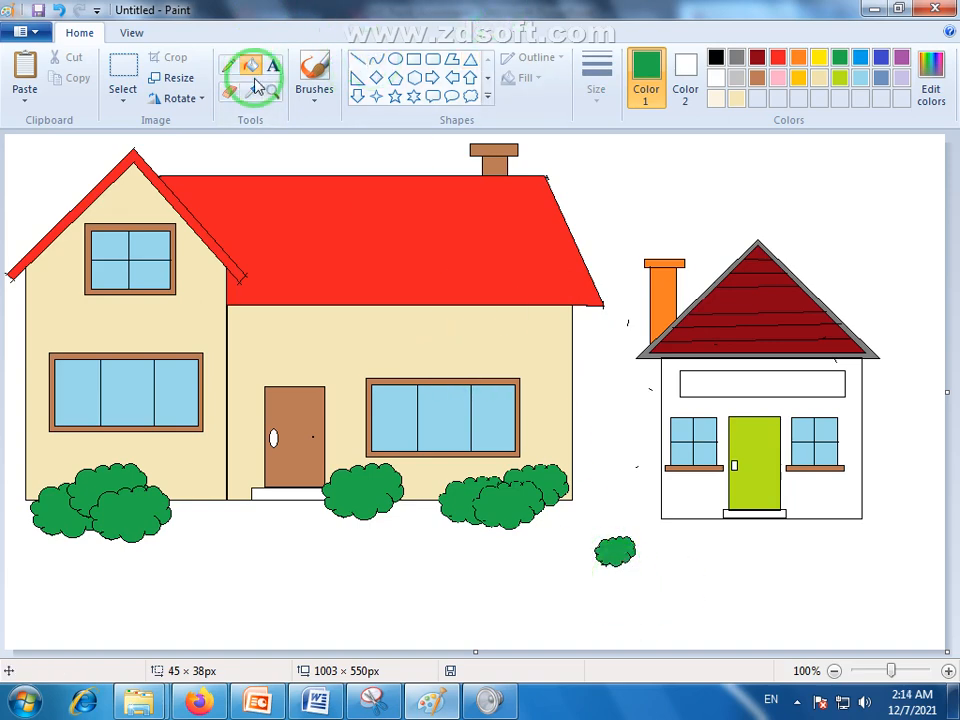
# Place copies of the green bush along the small house's base, one beside the door and an overlapping cluster on its other side.
pyautogui.click(122, 80)
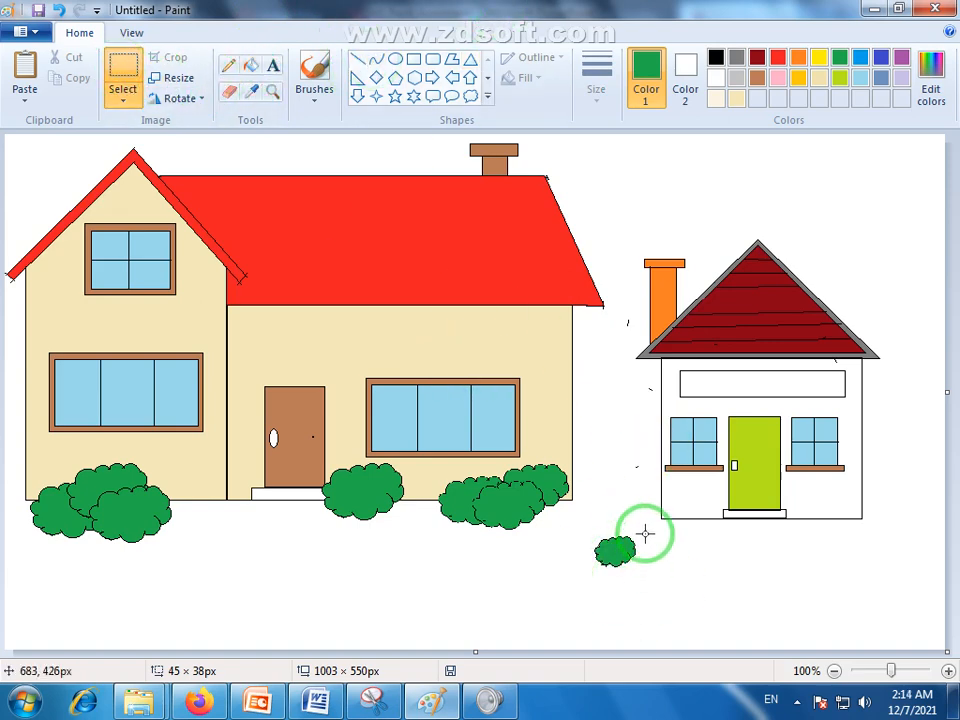
pyautogui.moveTo(644, 530); pyautogui.dragTo(821, 531)
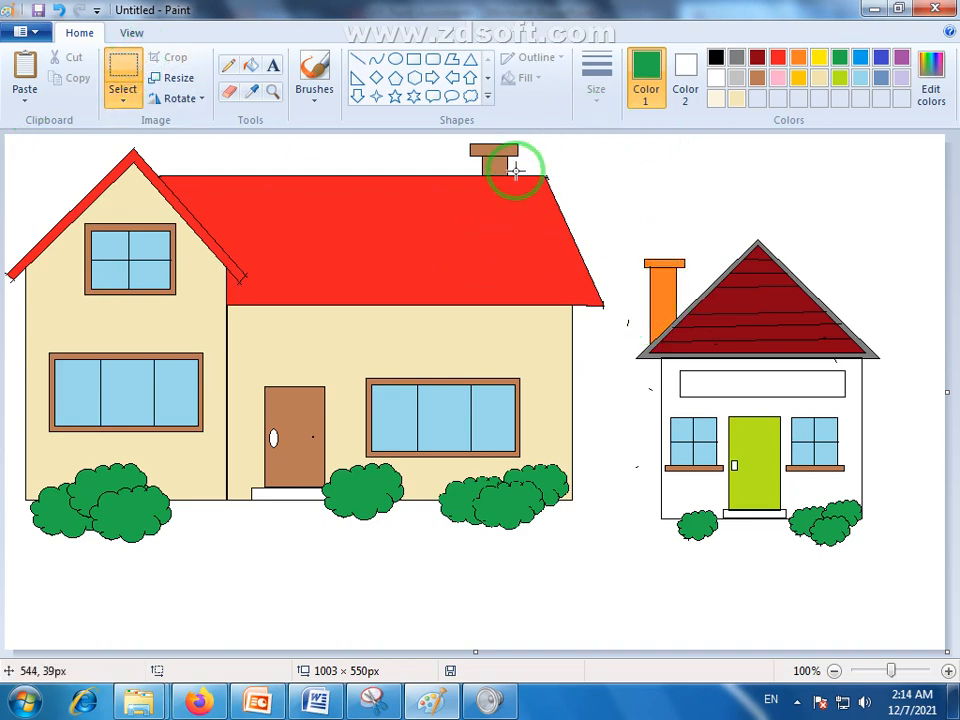
# Copy the large house with its bushes and paste it onto the Assignment # 3 slide in PowerPoint.
pyautogui.moveTo(8, 136); pyautogui.dragTo(612, 538)
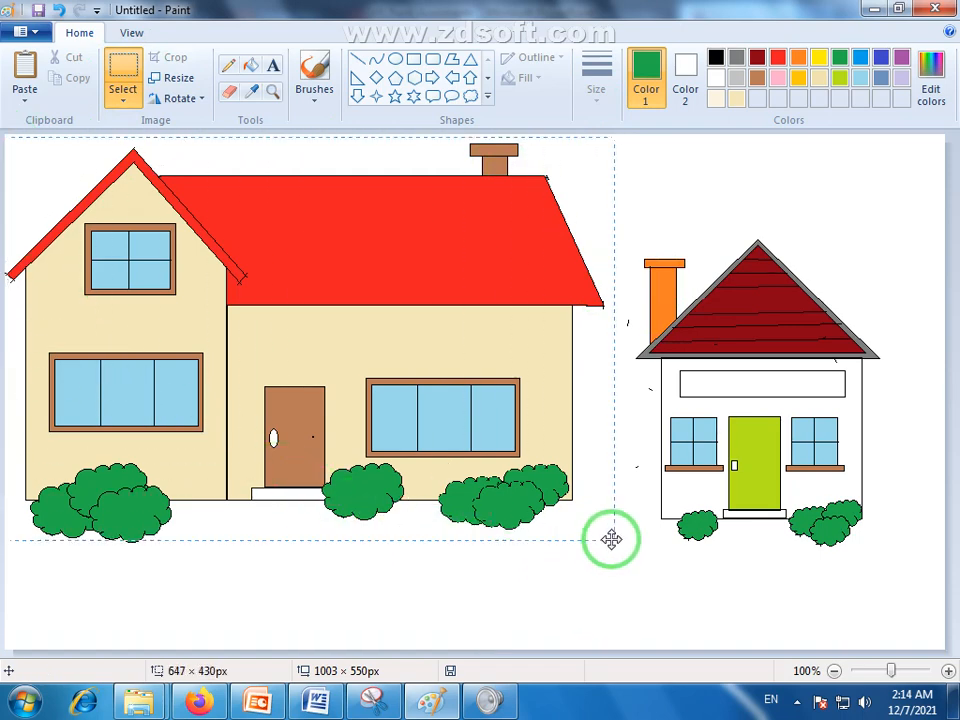
pyautogui.rightClick(433, 314)
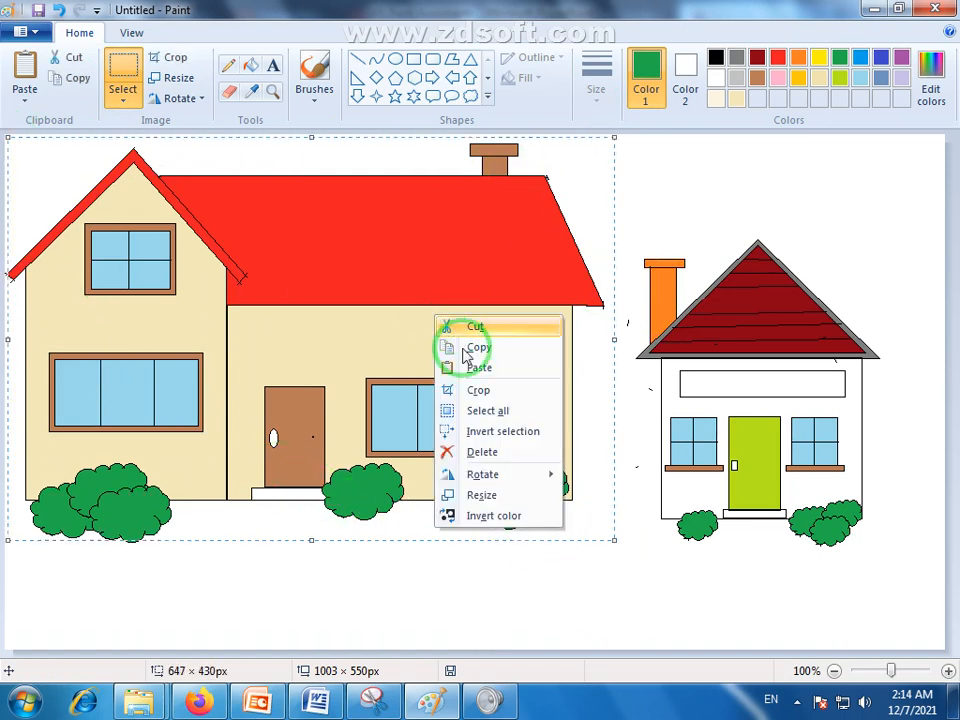
pyautogui.click(477, 344)
pyautogui.click(258, 703)
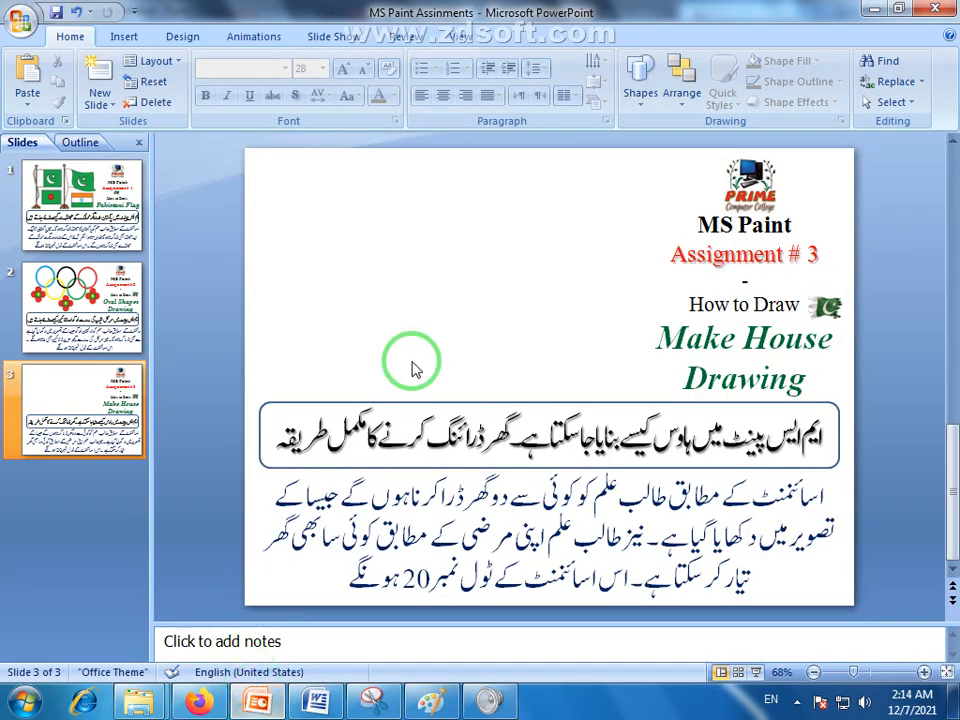
pyautogui.rightClick(388, 278)
pyautogui.click(420, 325)
# Shrink the large house picture to fit the empty area above the Urdu heading and nudge it slightly away from the slide's edges.
pyautogui.moveTo(664, 306); pyautogui.dragTo(608, 388)
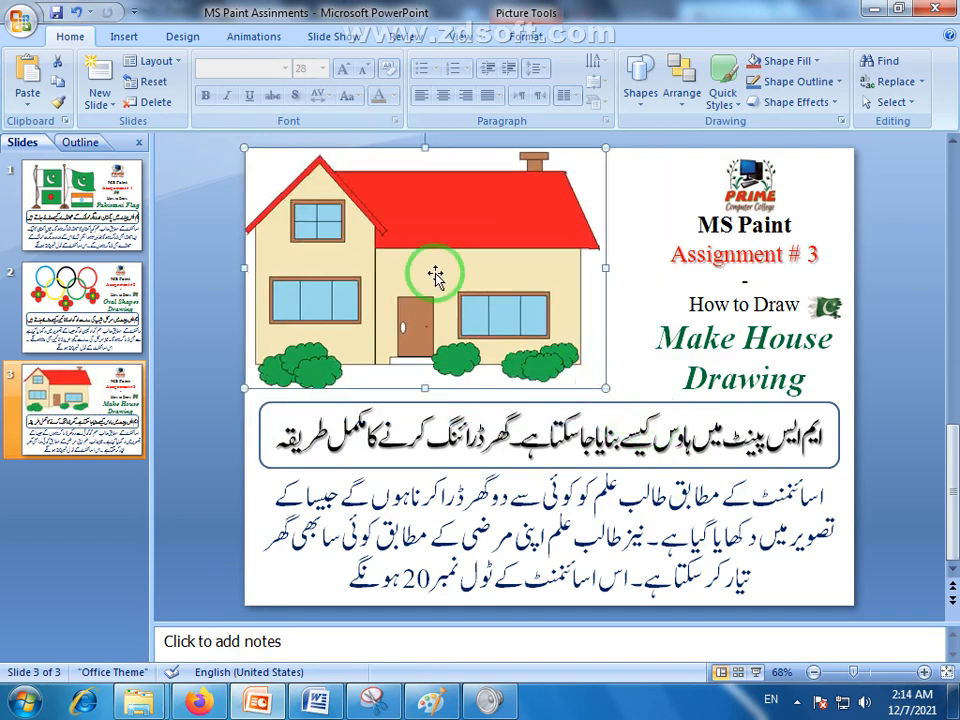
pyautogui.moveTo(441, 283); pyautogui.dragTo(454, 298)
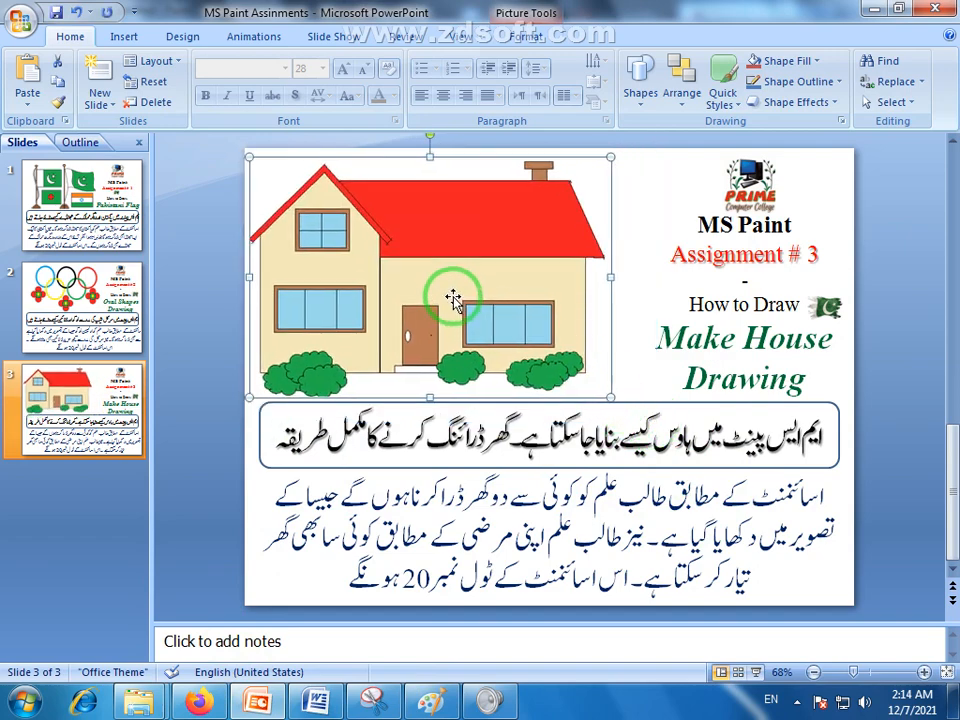
pyautogui.press('Right')
pyautogui.click(891, 306)
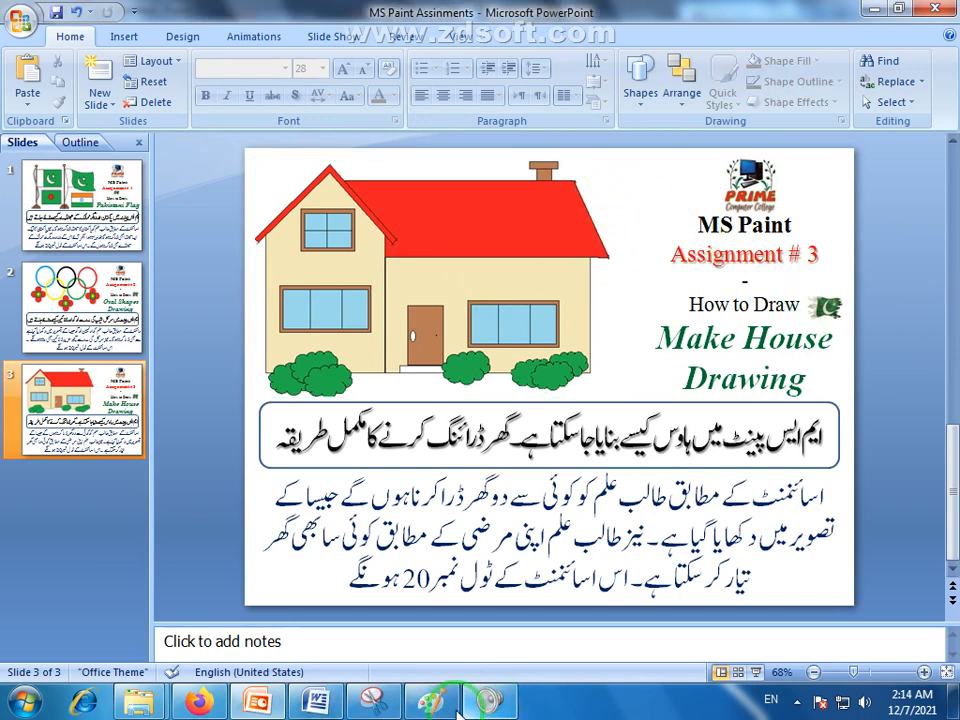
# Switch back to Paint and copy an area about 278 × 362 px containing the small house and its bushes.
pyautogui.click(487, 704)
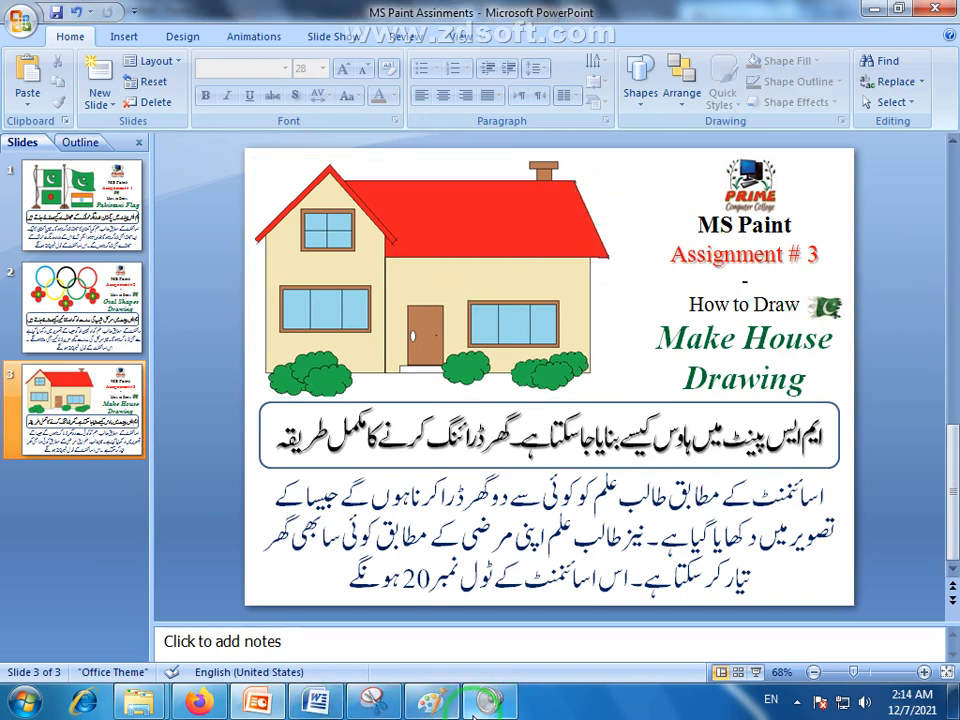
pyautogui.click(431, 704)
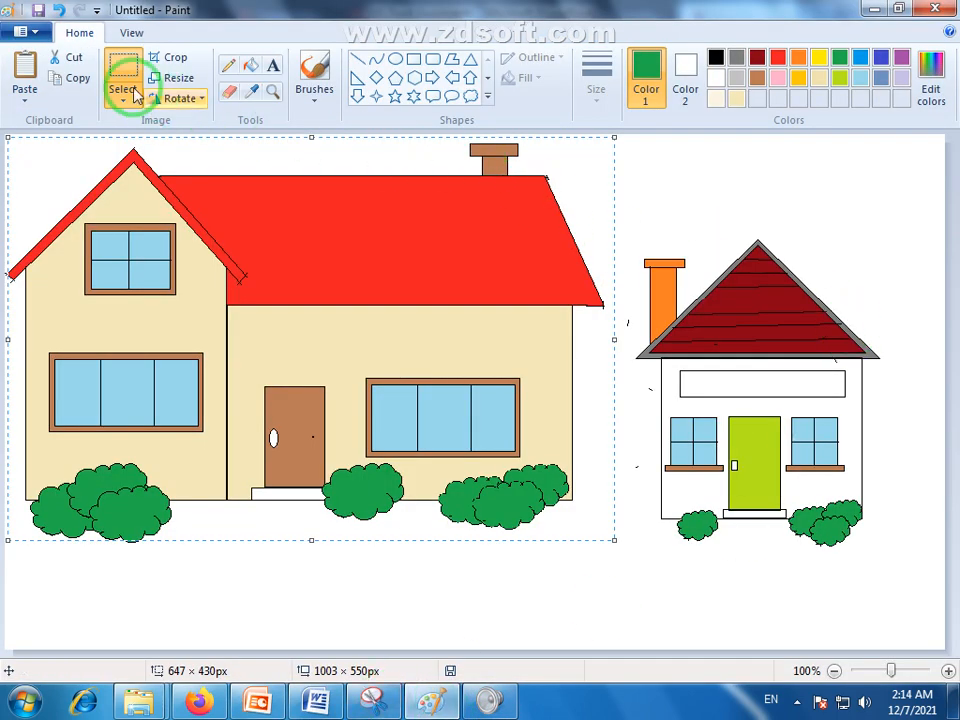
pyautogui.click(737, 236)
pyautogui.click(778, 219)
pyautogui.click(629, 224)
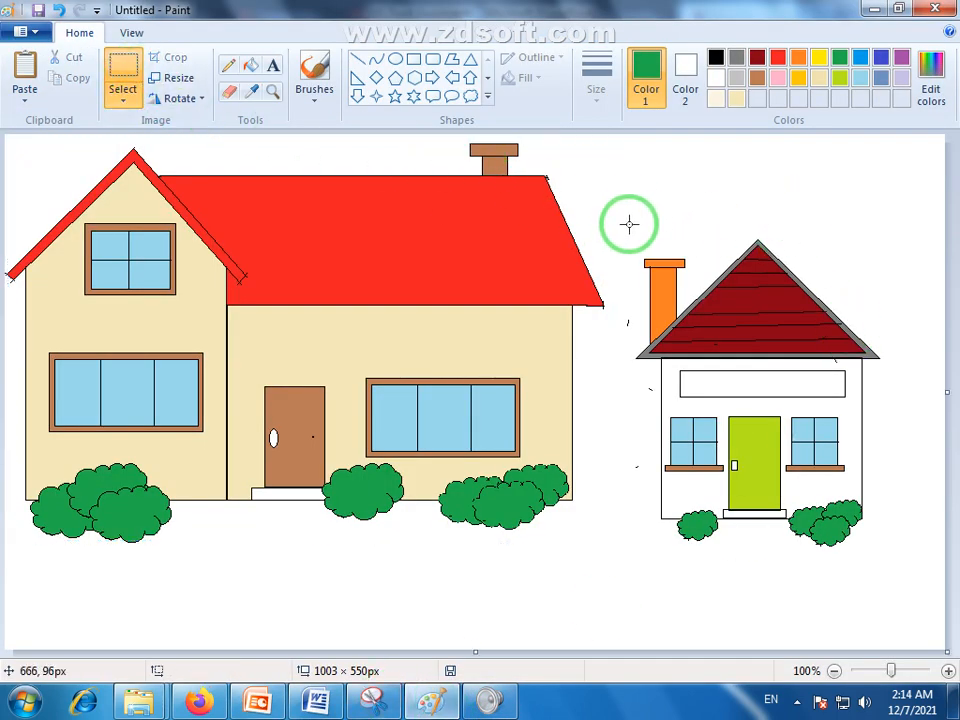
pyautogui.moveTo(629, 224); pyautogui.dragTo(888, 560)
pyautogui.rightClick(763, 386)
pyautogui.click(780, 413)
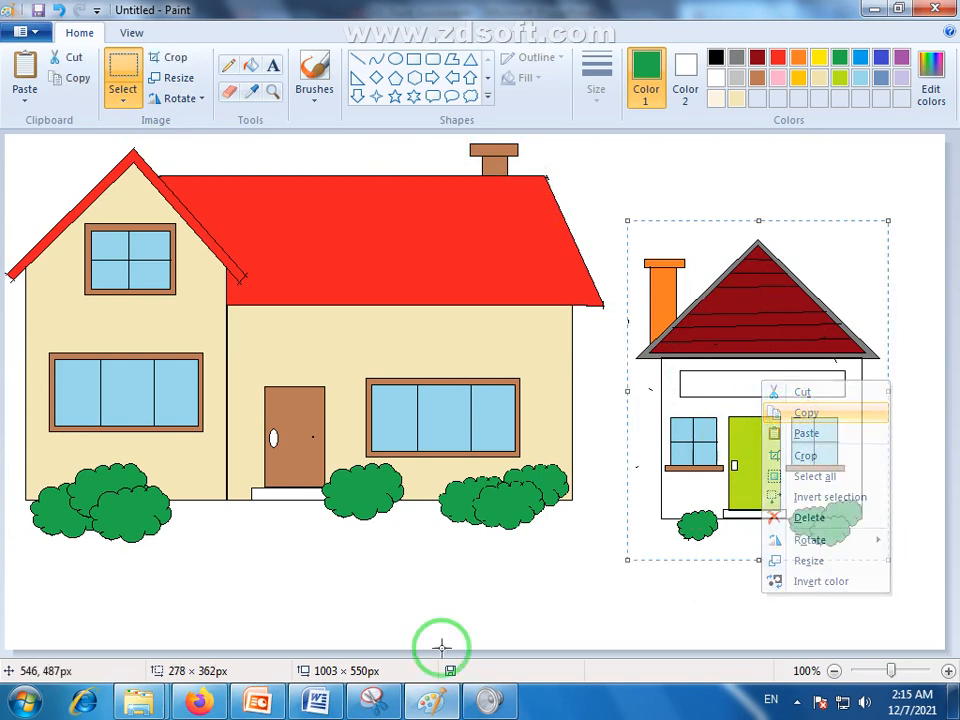
# Switch to PowerPoint and paste the small house picture onto the Assignment # 3 slide.
pyautogui.click(250, 702)
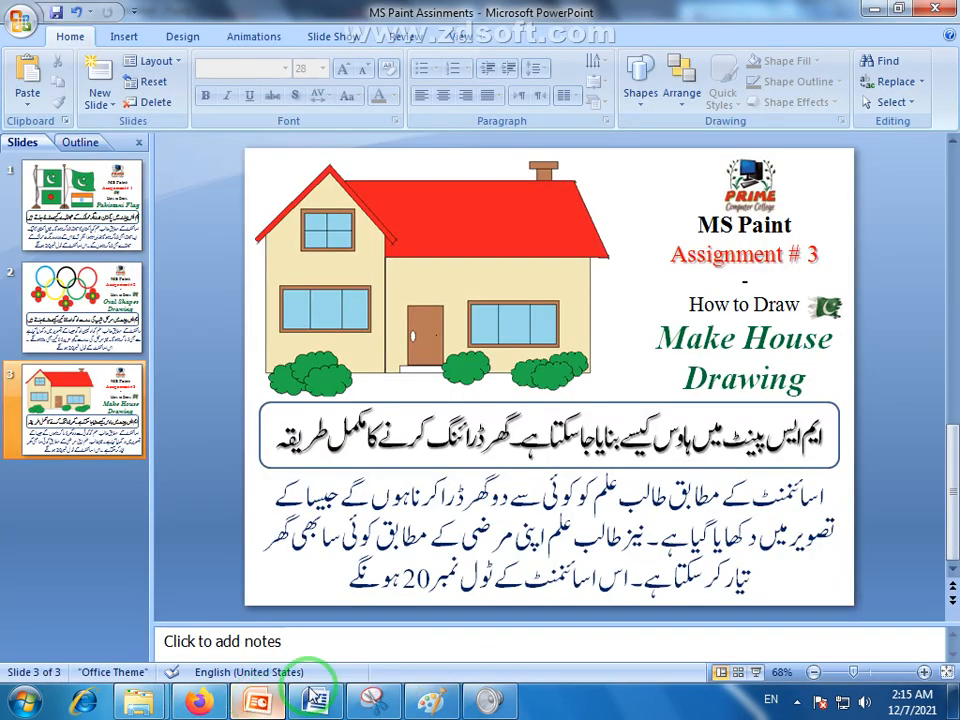
pyautogui.rightClick(895, 215)
pyautogui.click(774, 259)
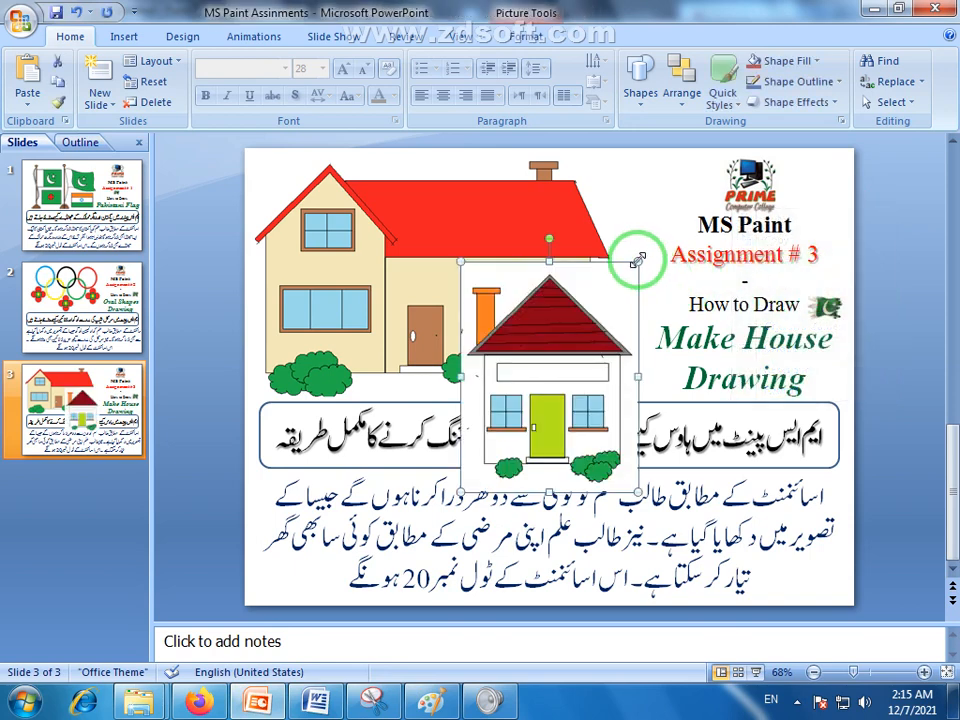